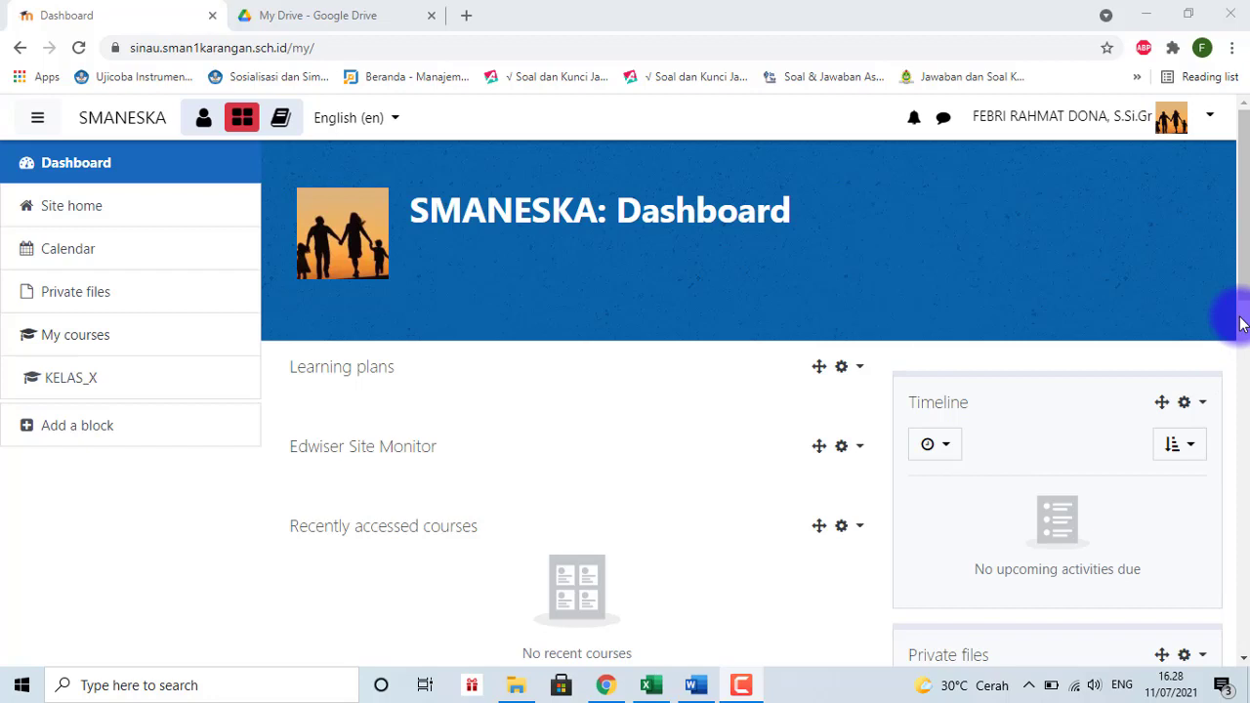
# Step: Open the Matematika (Peminatan) course of KBM KELAS XI from the dashboard's course overview
pyautogui.moveTo(1246, 301); pyautogui.dragTo(1245, 296)
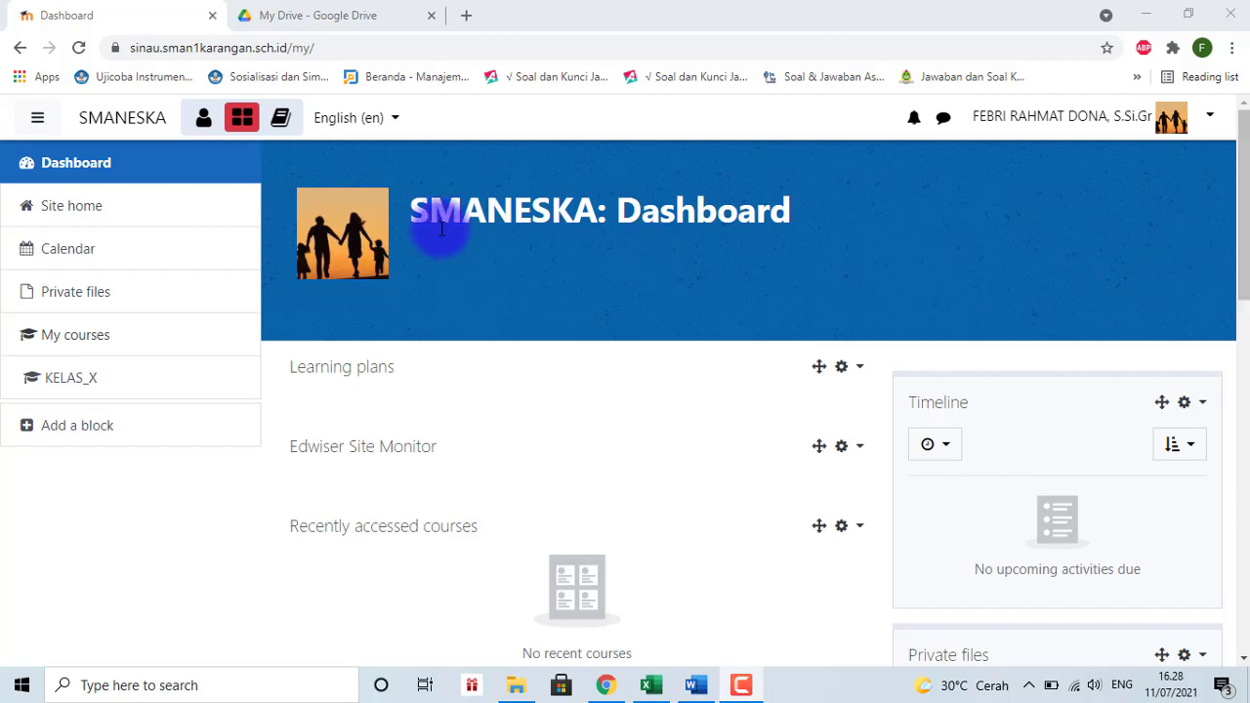
pyautogui.moveTo(1239, 195); pyautogui.dragTo(1238, 374)
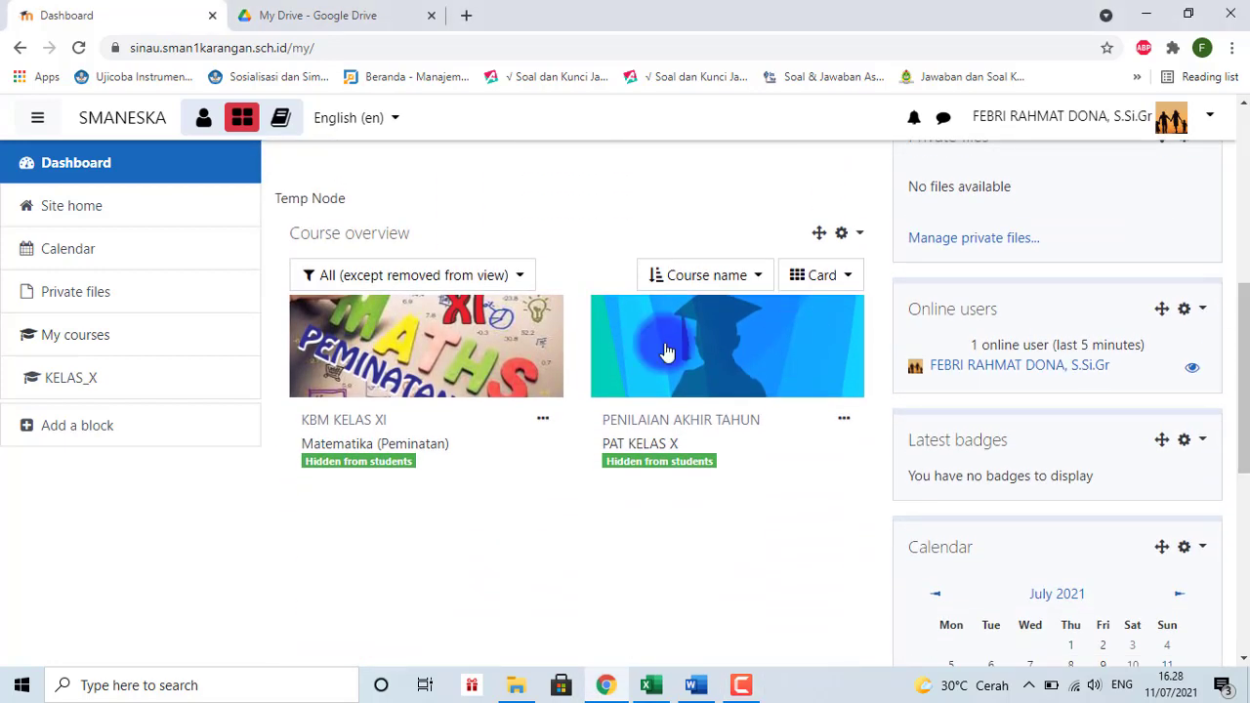
pyautogui.click(430, 361)
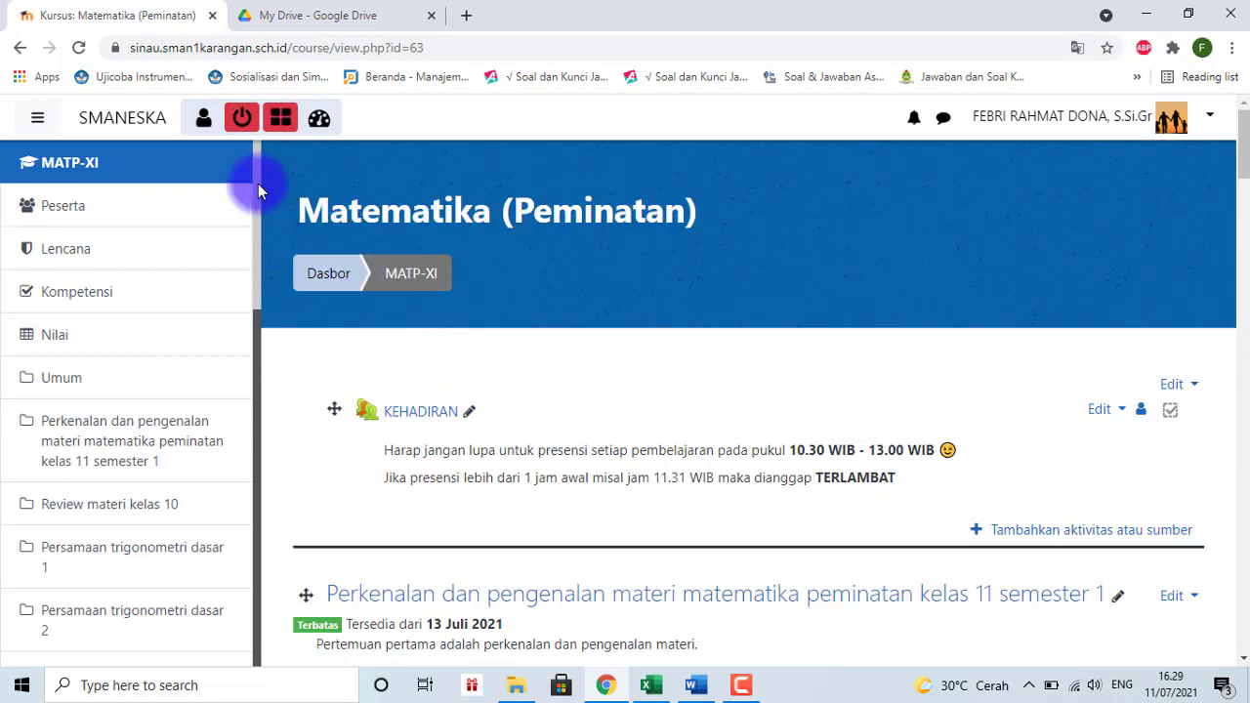
# Step: Turn the course page's editing mode off and back on
pyautogui.click(243, 119)
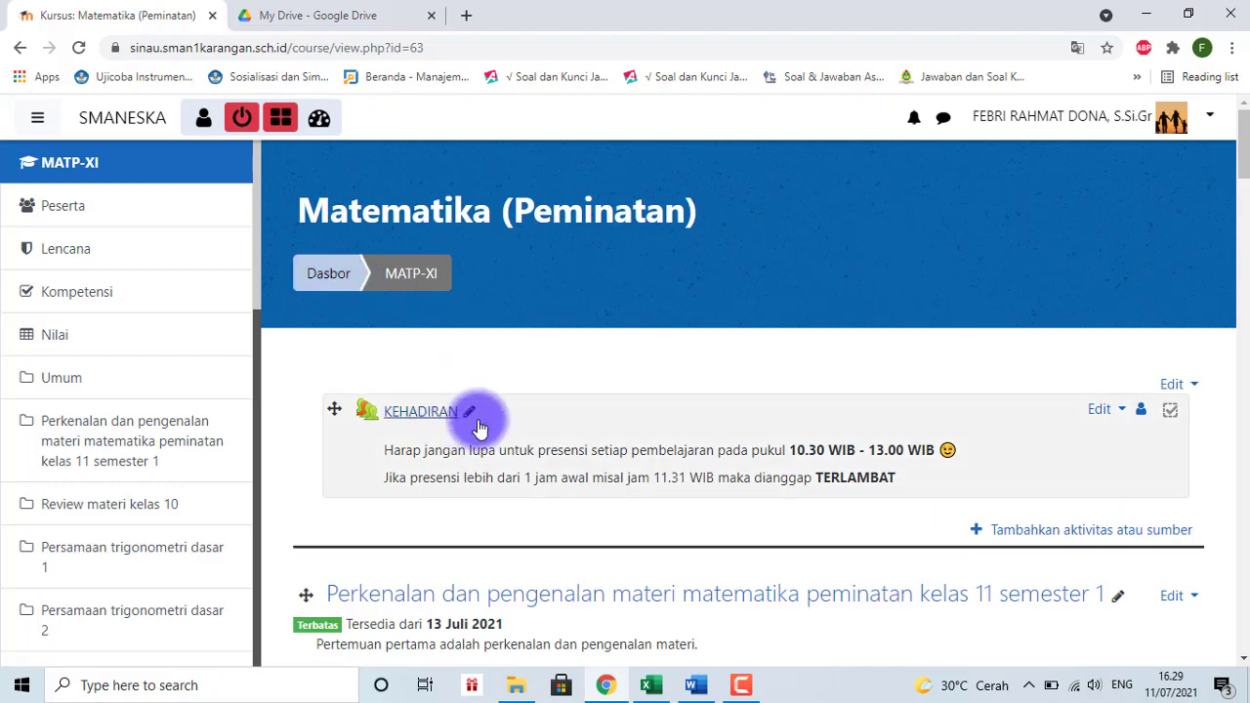
pyautogui.moveTo(1246, 165); pyautogui.dragTo(1242, 189)
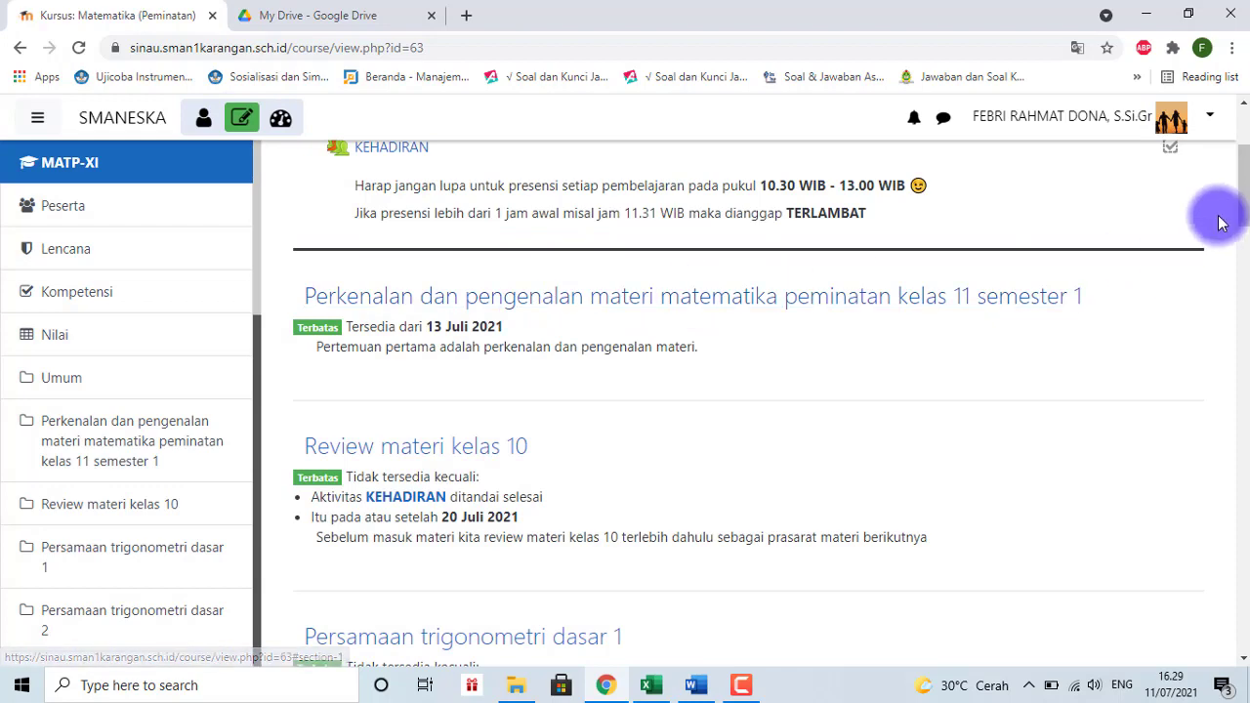
pyautogui.moveTo(1245, 206)
pyautogui.mouseDown()
pyautogui.moveTo(1245, 173)
pyautogui.moveTo(1241, 220)
pyautogui.moveTo(1242, 166)
pyautogui.moveTo(1248, 191)
pyautogui.mouseUp()
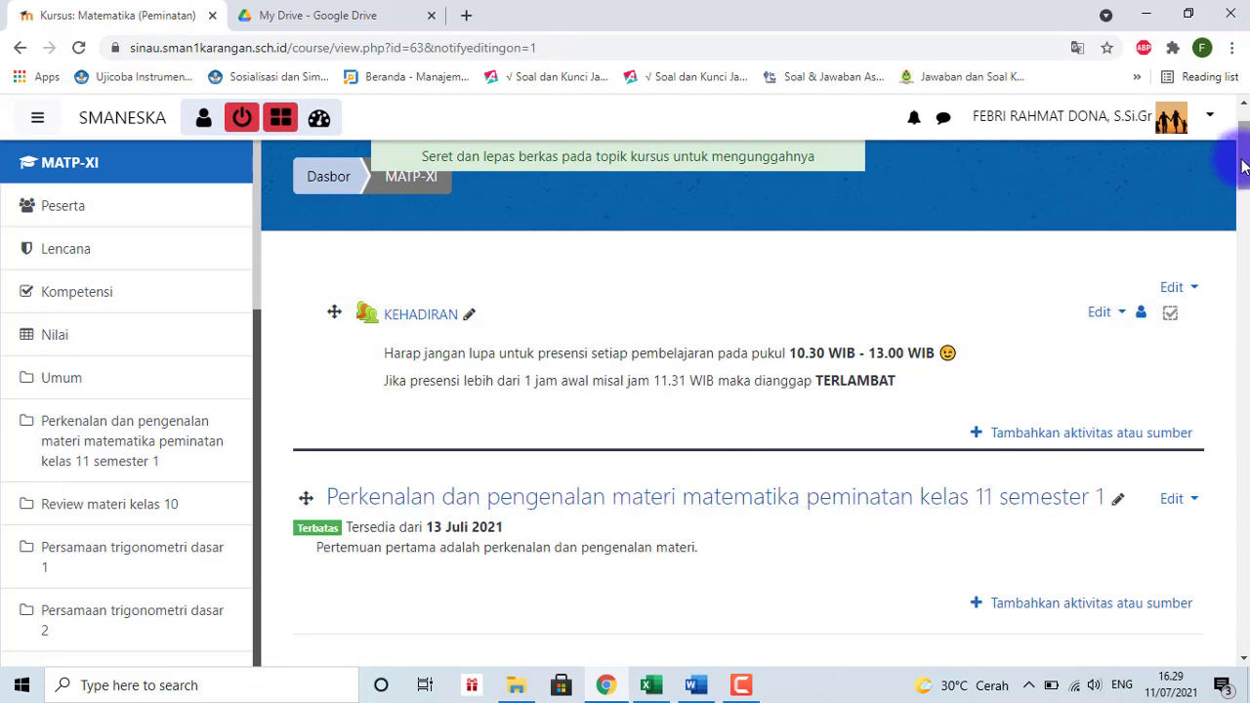
# Step: Look through the course's weekly topics and compare them with the schedule in the Excel workbook Breakdown Materi Matematika Peminatan kelas XI
pyautogui.moveTo(1242, 166); pyautogui.dragTo(1244, 525)
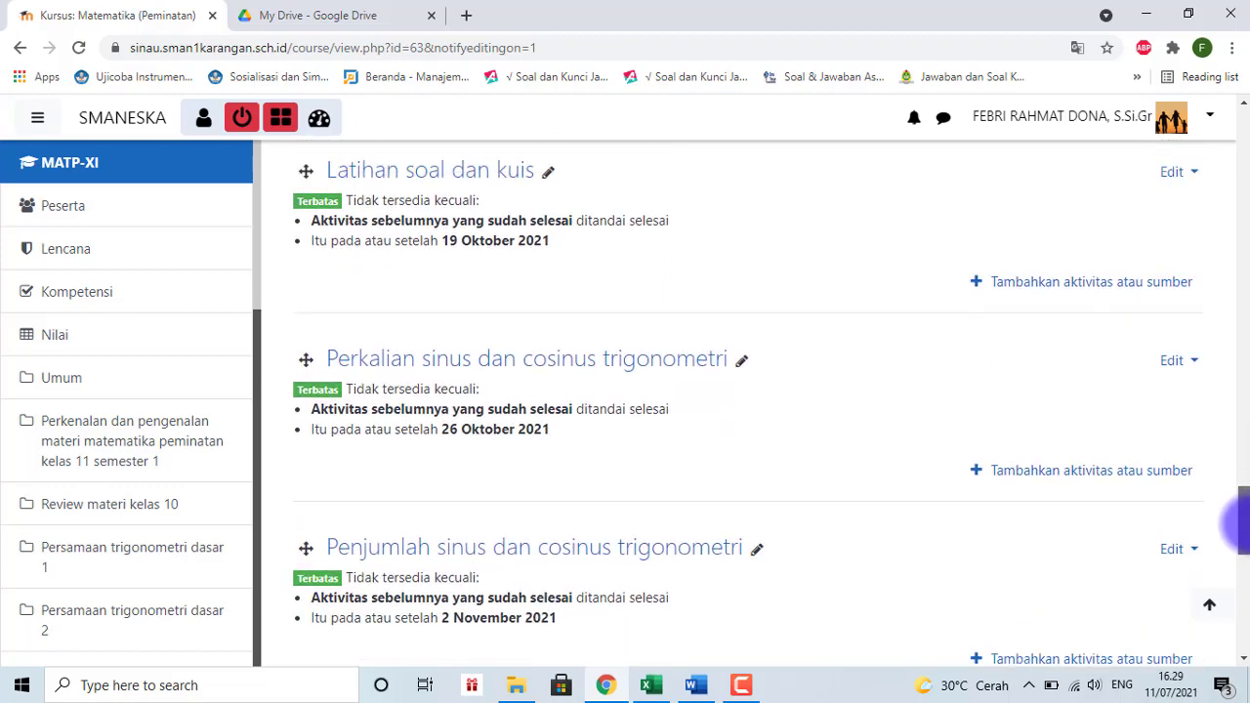
pyautogui.moveTo(1245, 525); pyautogui.dragTo(1247, 196)
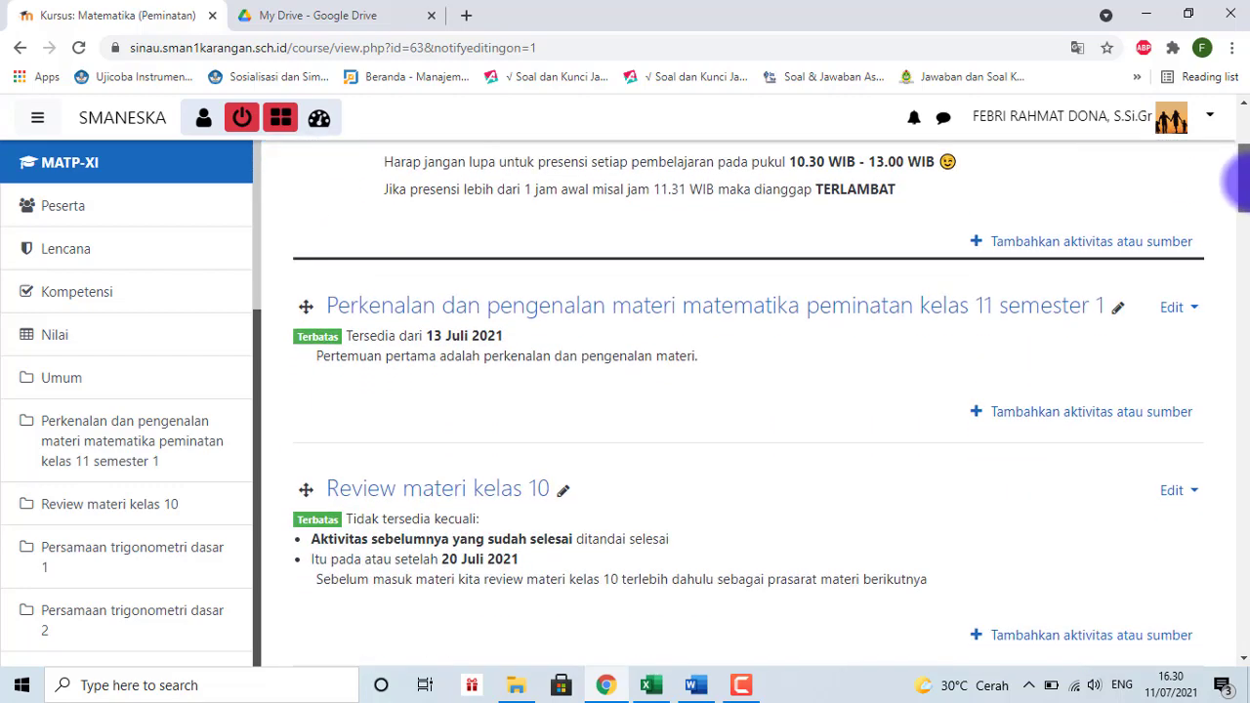
pyautogui.click(651, 686)
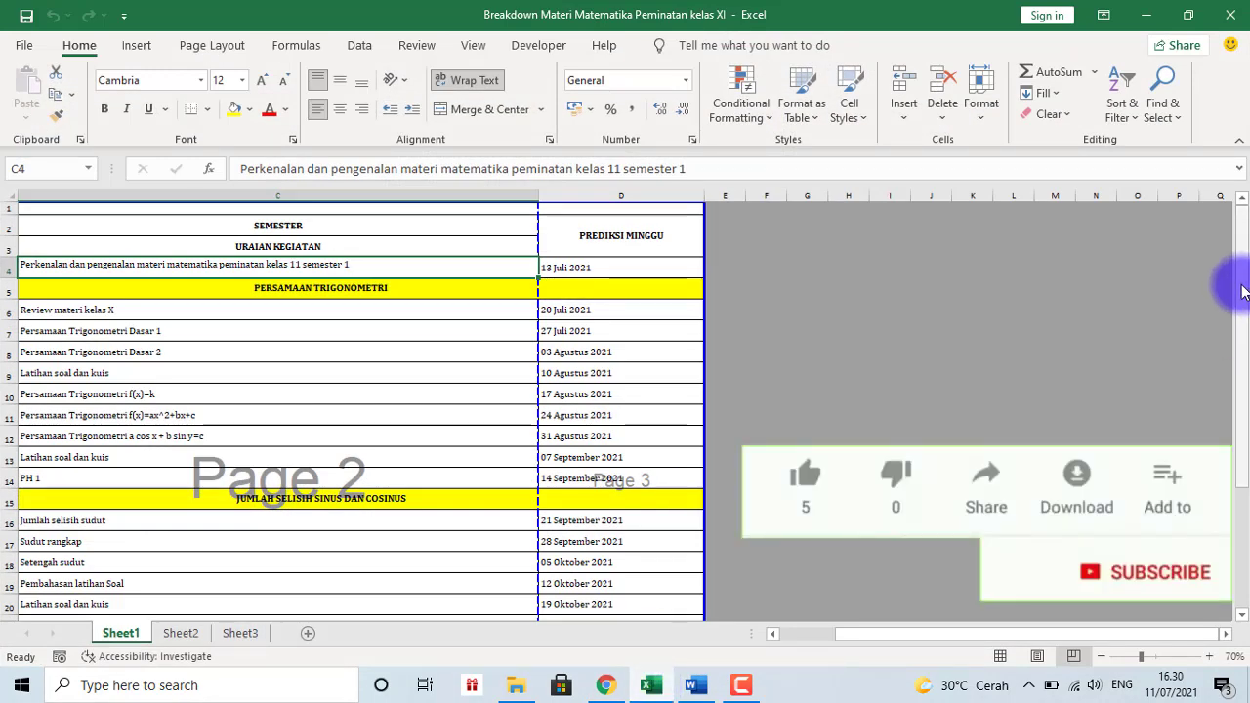
pyautogui.moveTo(1242, 291); pyautogui.dragTo(1242, 306)
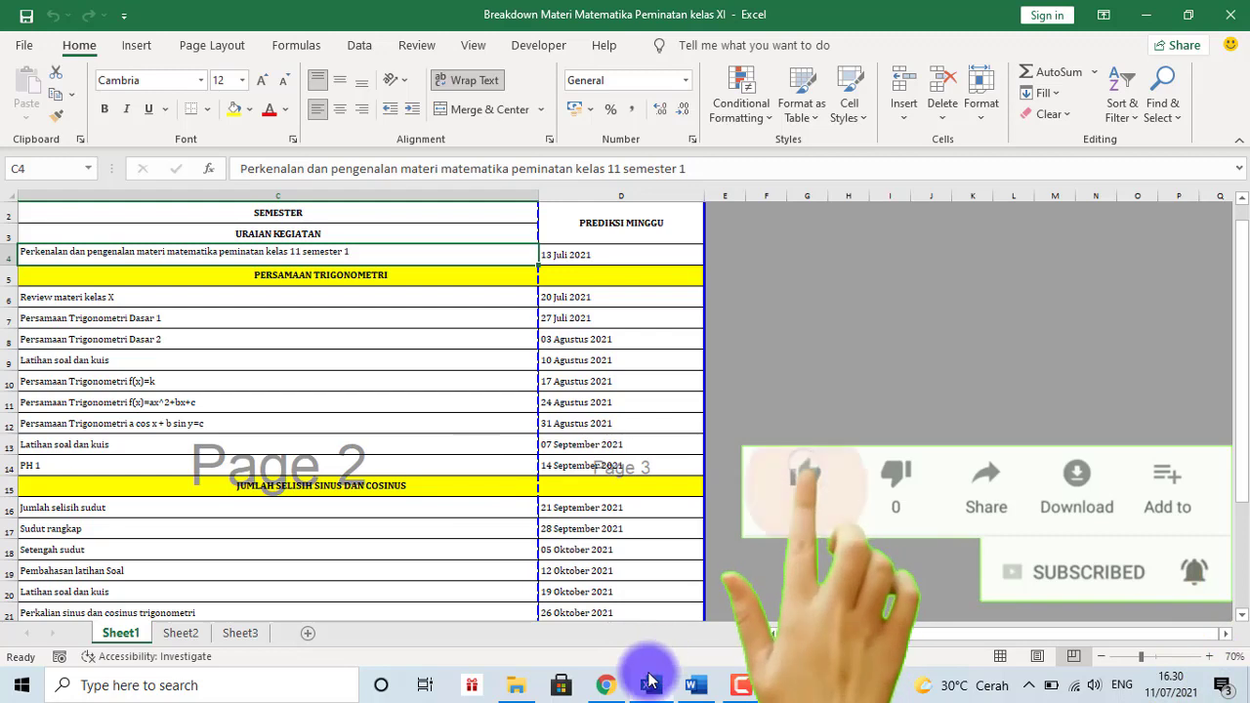
pyautogui.click(607, 687)
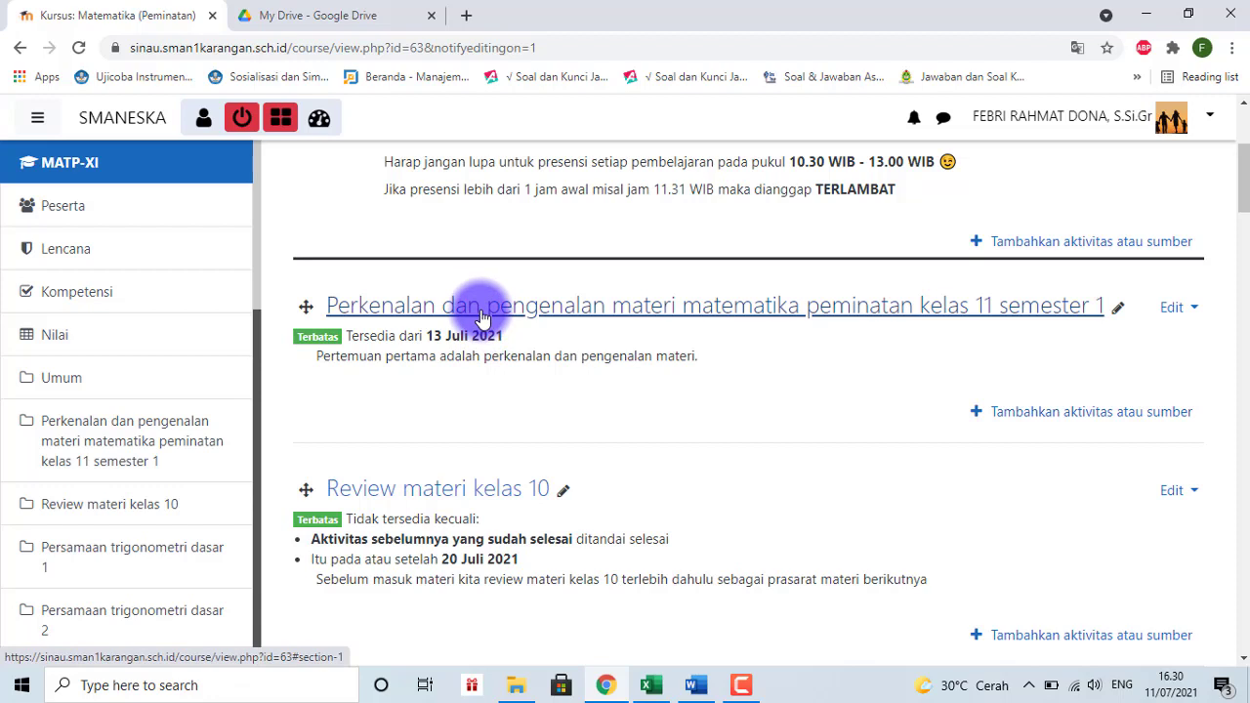
# Step: In File Explorer, preview the teacher's profile PDF in the 2021-2022 folder and check the MATERI folder's files, returning to the course in Chrome
pyautogui.click(523, 686)
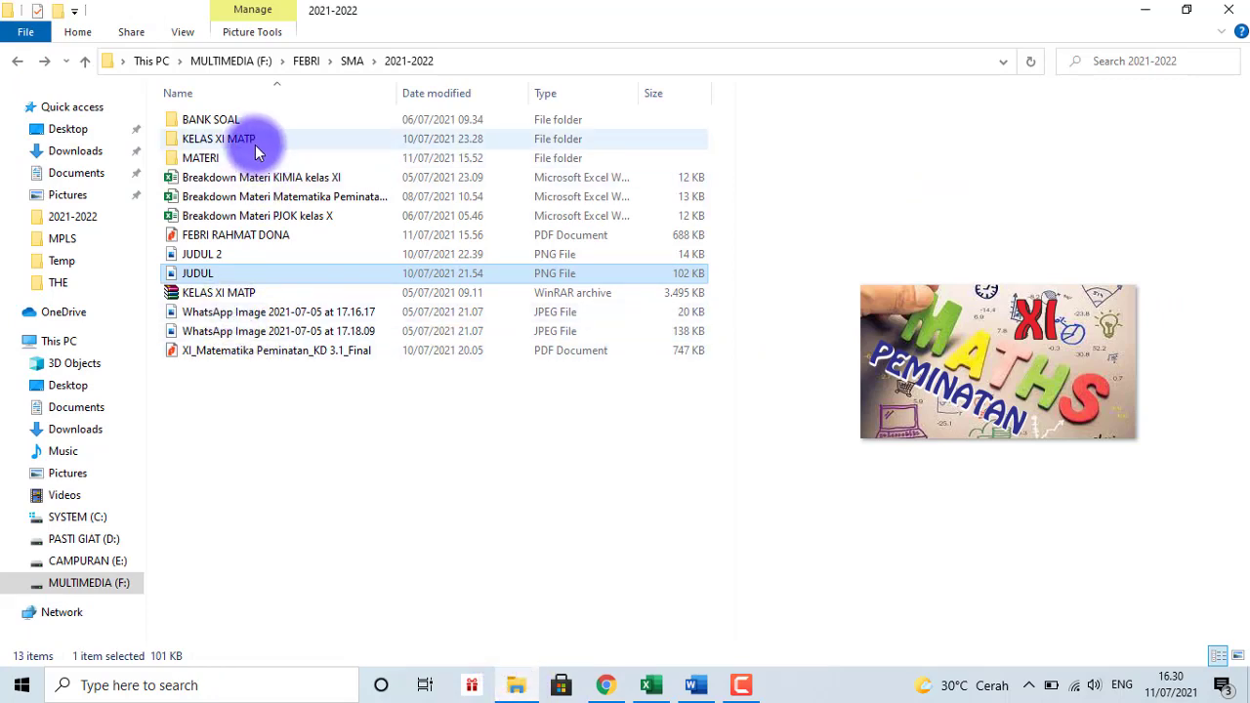
pyautogui.click(263, 246)
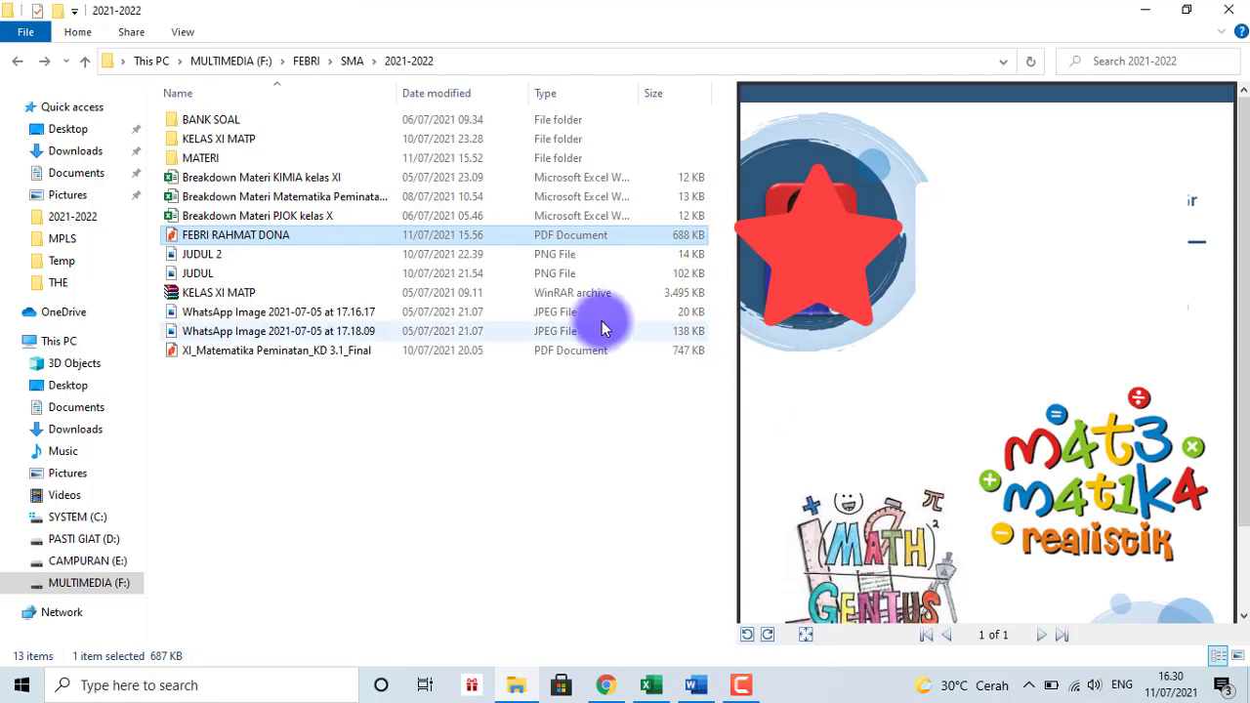
pyautogui.doubleClick(209, 158)
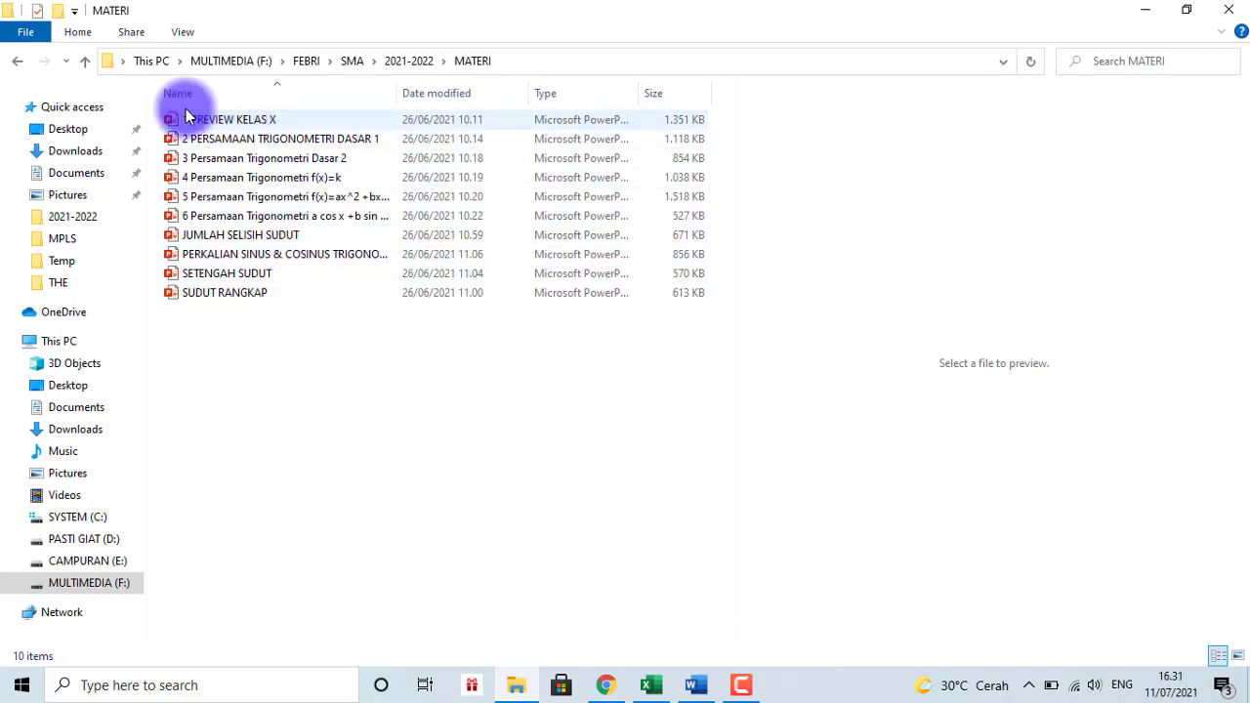
pyautogui.click(18, 61)
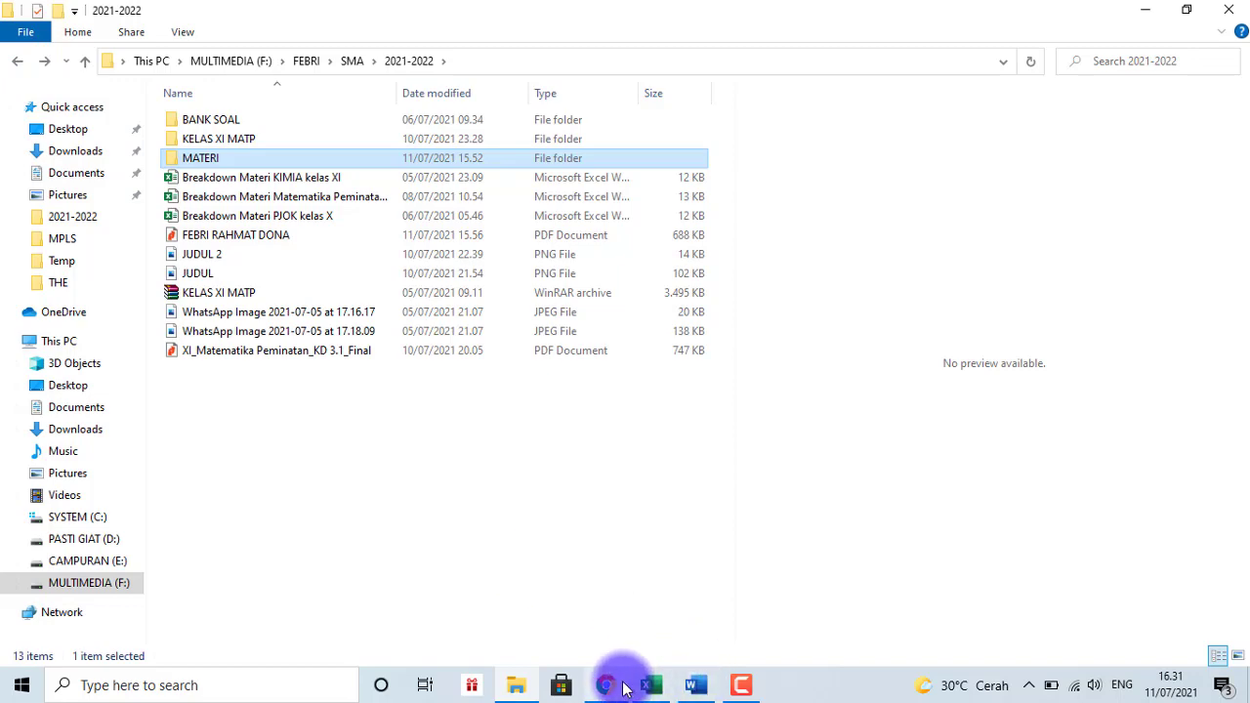
pyautogui.click(624, 688)
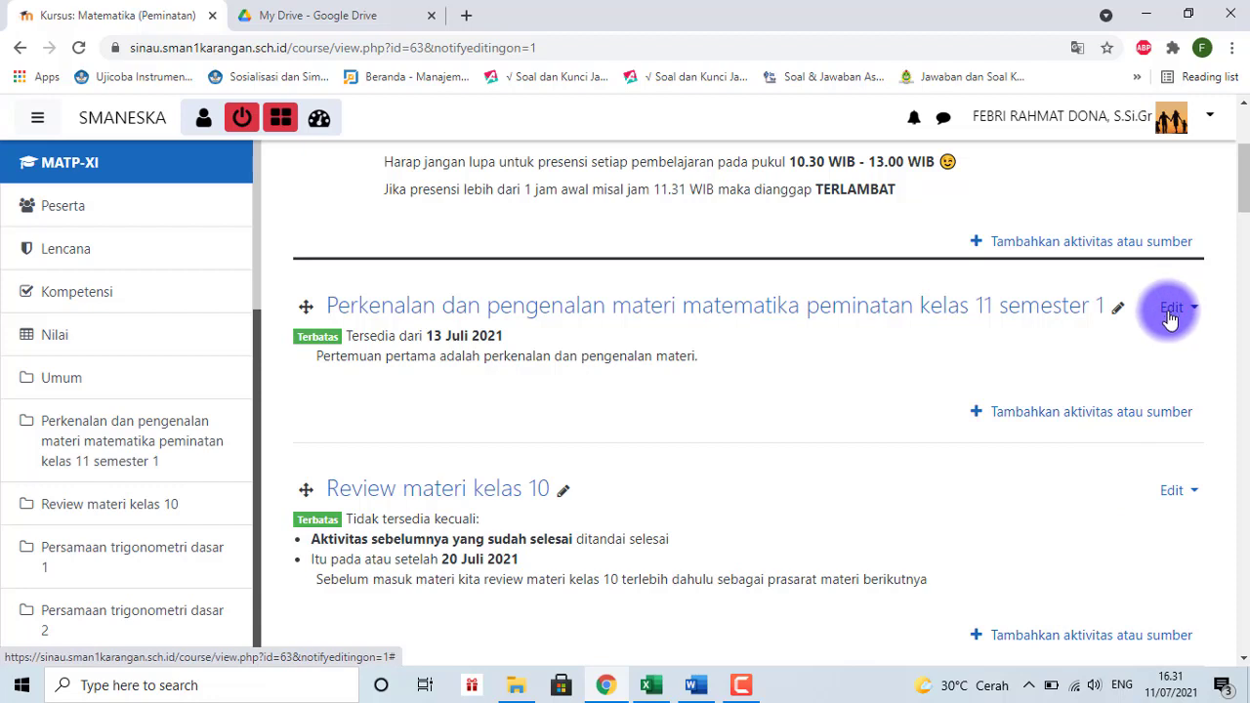
# Step: Add a File resource to the section Perkenalan dan pengenalan materi matematika peminatan kelas 11 semester 1
pyautogui.click(1071, 418)
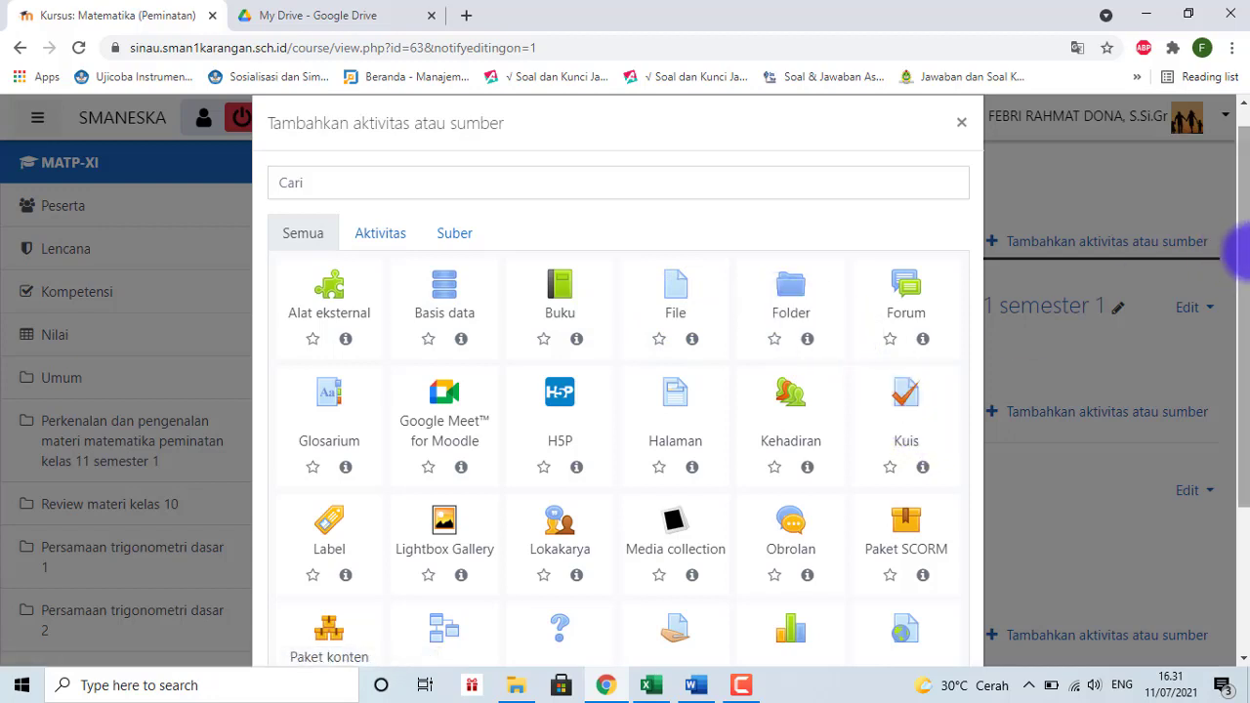
pyautogui.moveTo(1237, 252); pyautogui.dragTo(1245, 293)
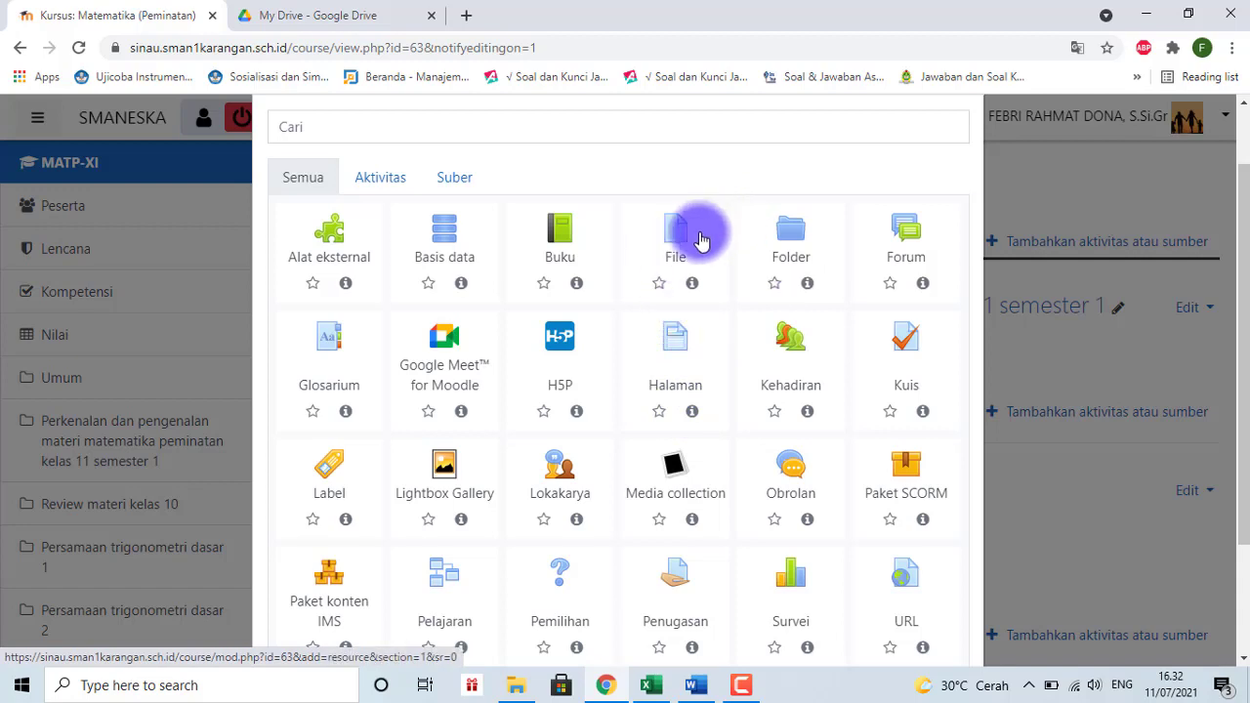
pyautogui.click(674, 250)
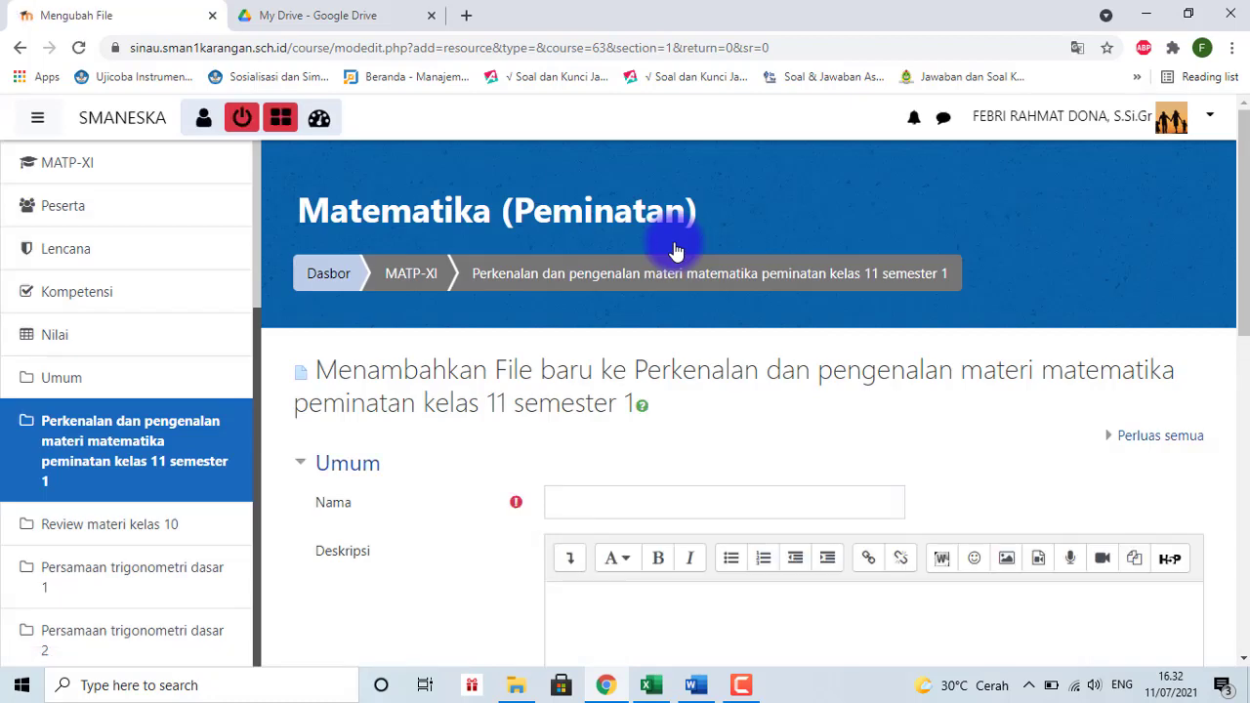
# Step: Name the file resource "Perkenalan dan pengenalan materi matematika peminatan kelas 11"
pyautogui.click(615, 500)
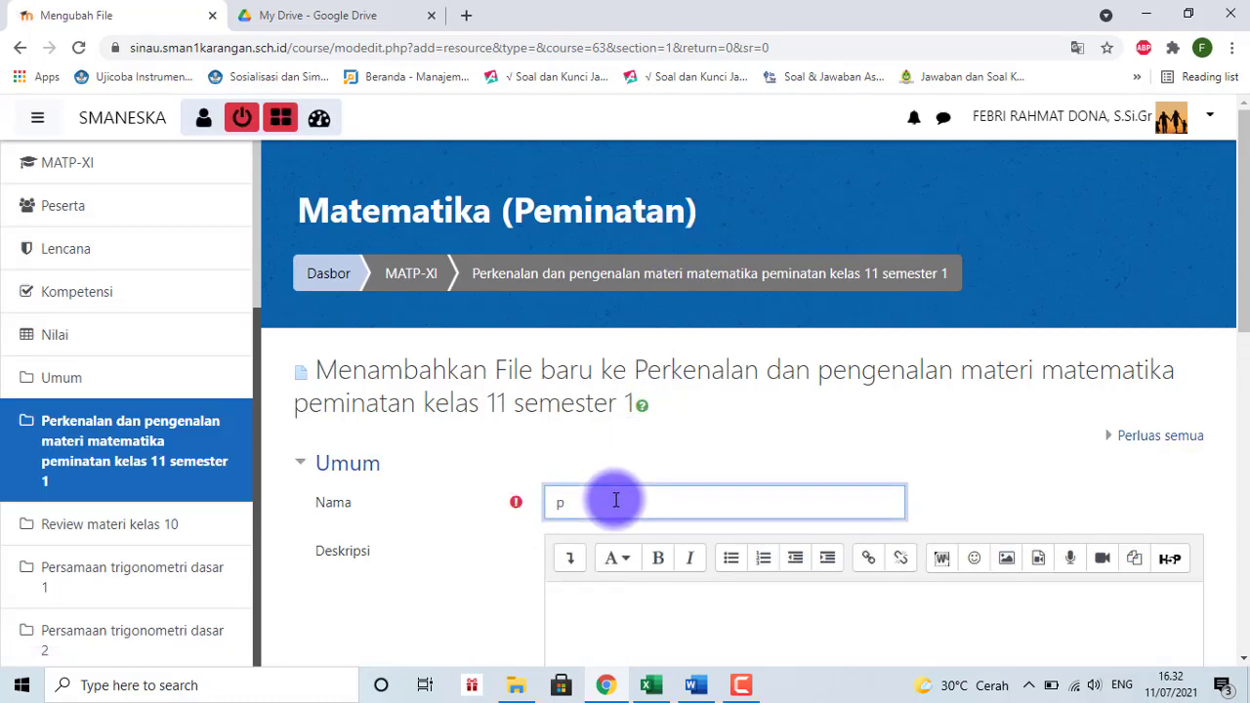
pyautogui.write('P')
pyautogui.write('e')
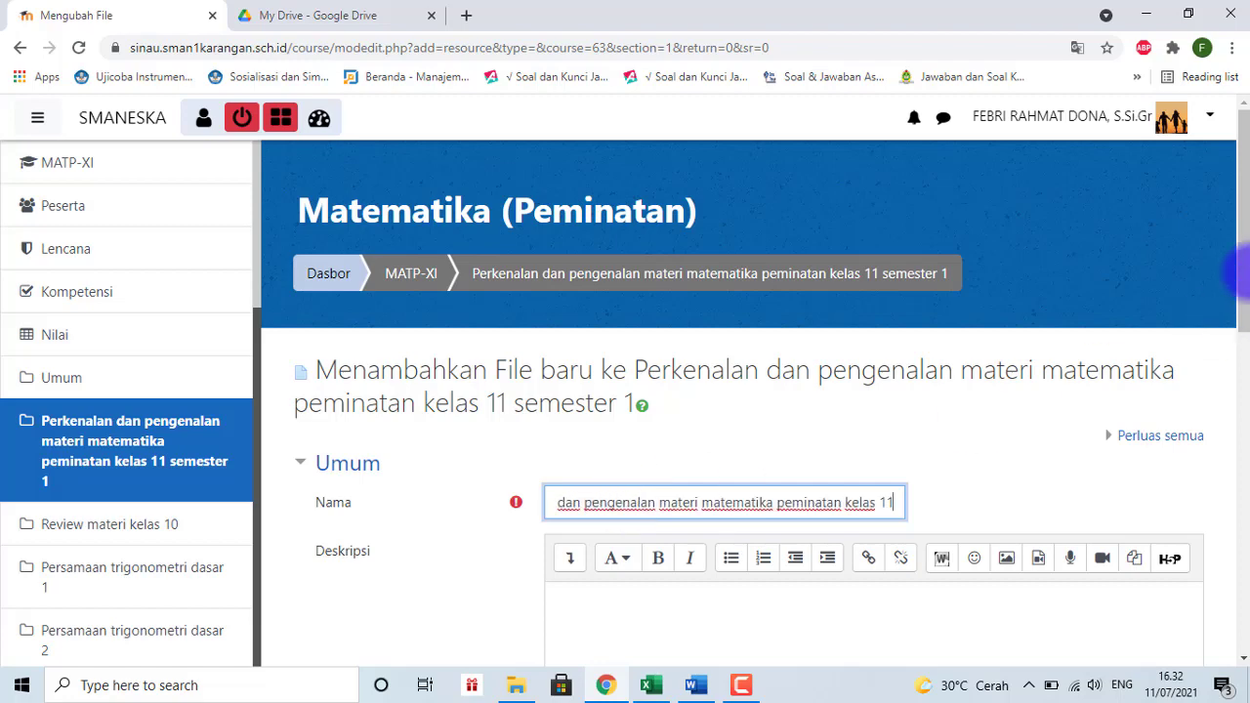
# Step: Copy the whole greeting text from the Word document Document1 into the file resource's description
pyautogui.moveTo(1245, 281); pyautogui.dragTo(1242, 349)
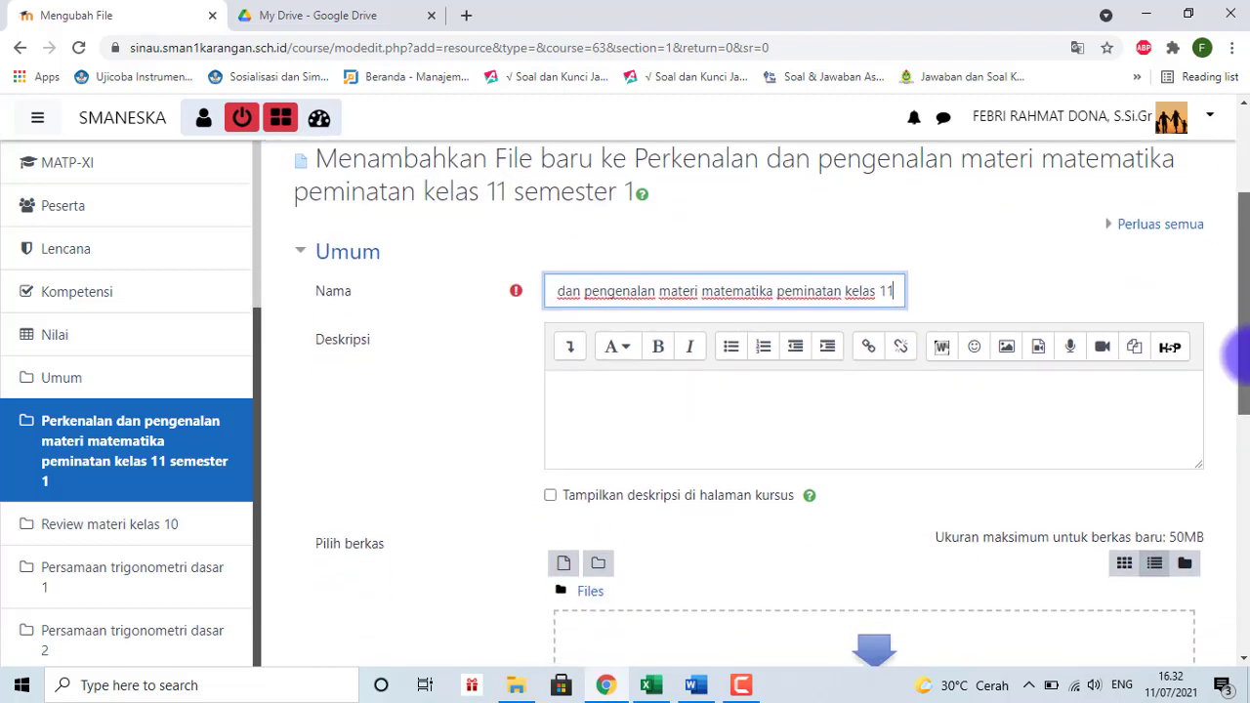
pyautogui.click(842, 397)
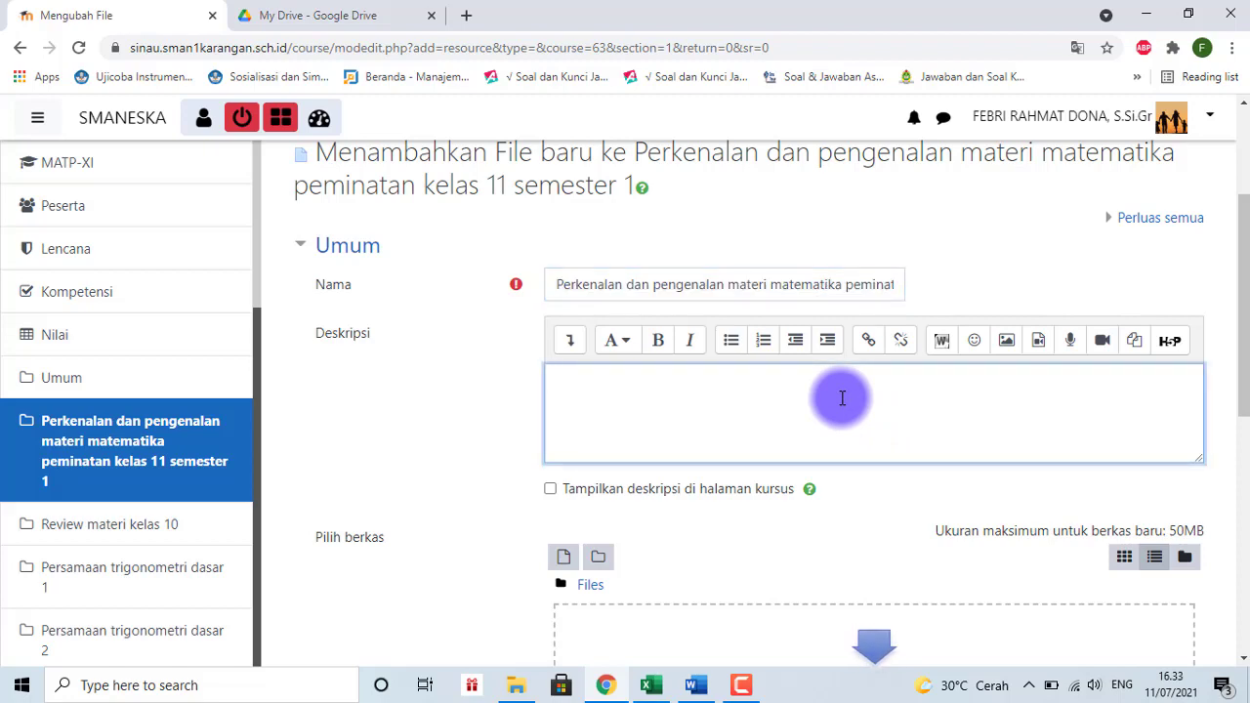
pyautogui.click(710, 683)
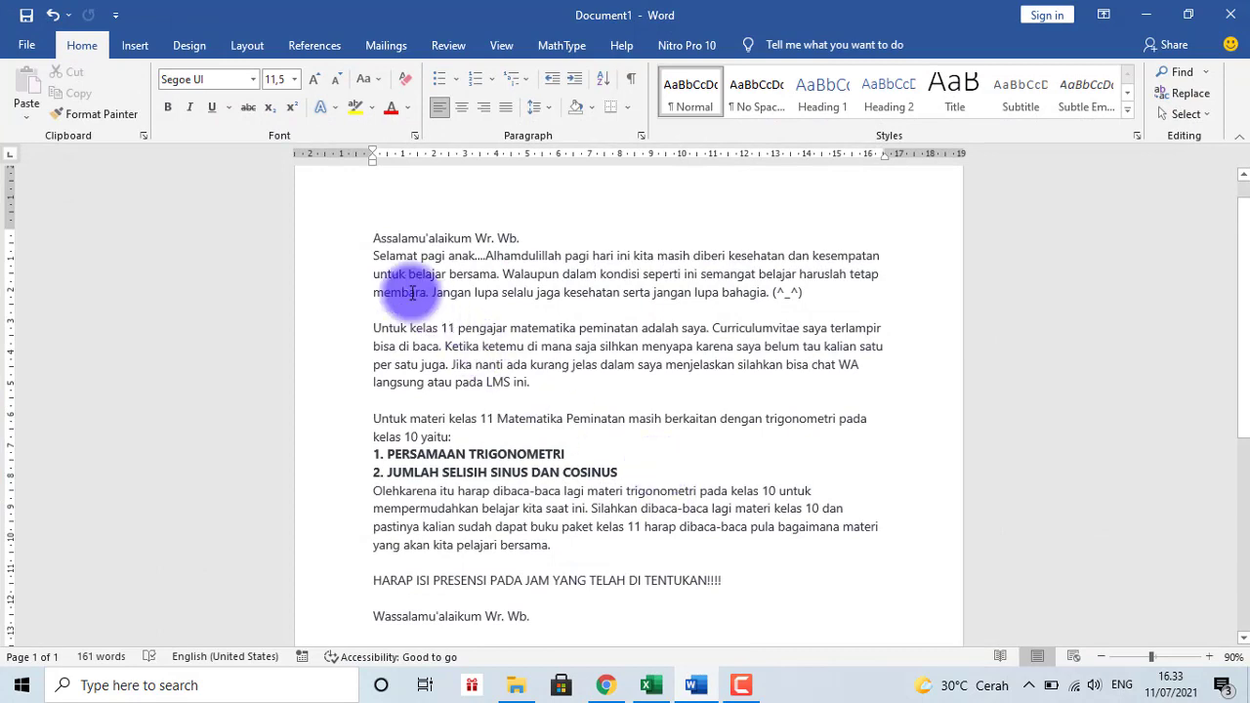
pyautogui.moveTo(373, 238); pyautogui.dragTo(549, 635)
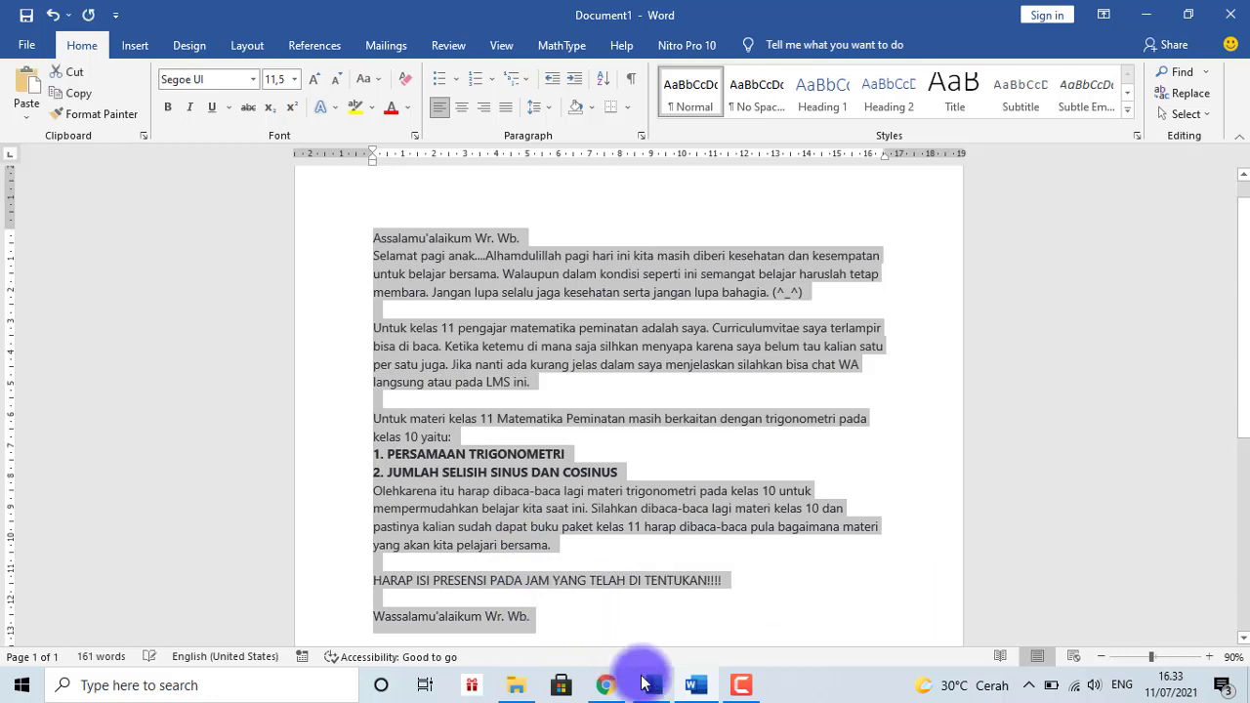
pyautogui.moveTo(685, 689)
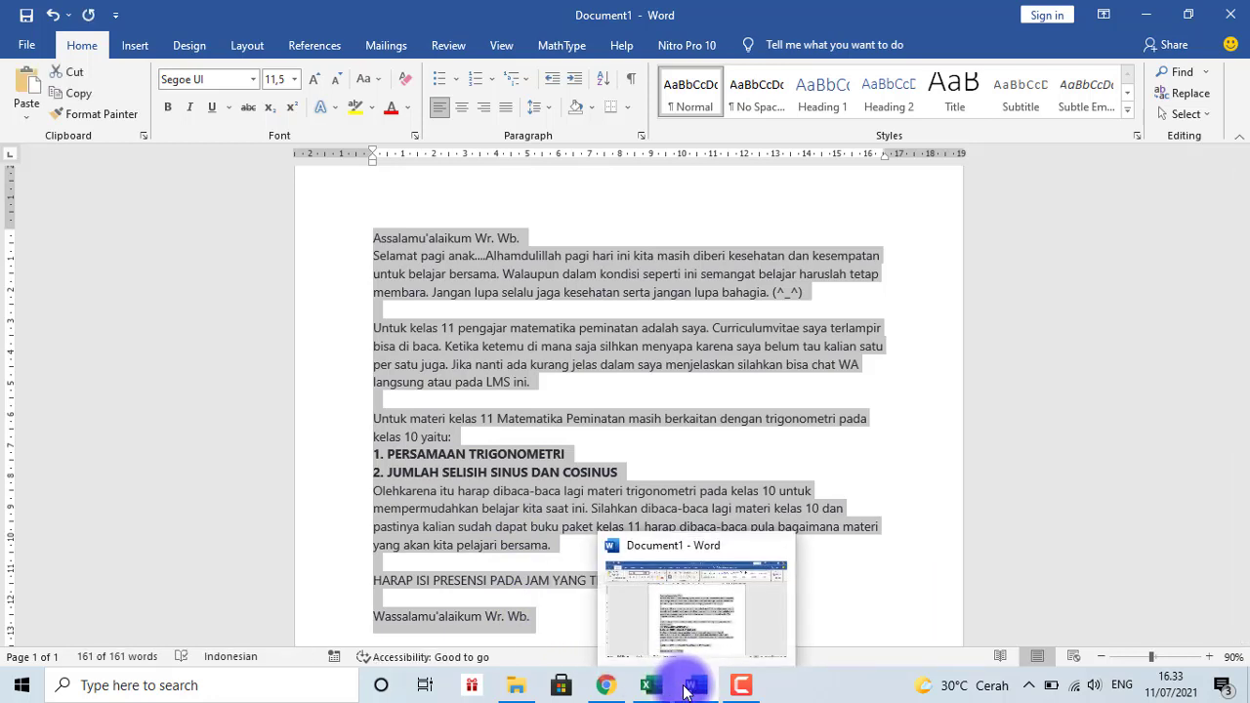
pyautogui.moveTo(605, 684)
pyautogui.click(602, 645)
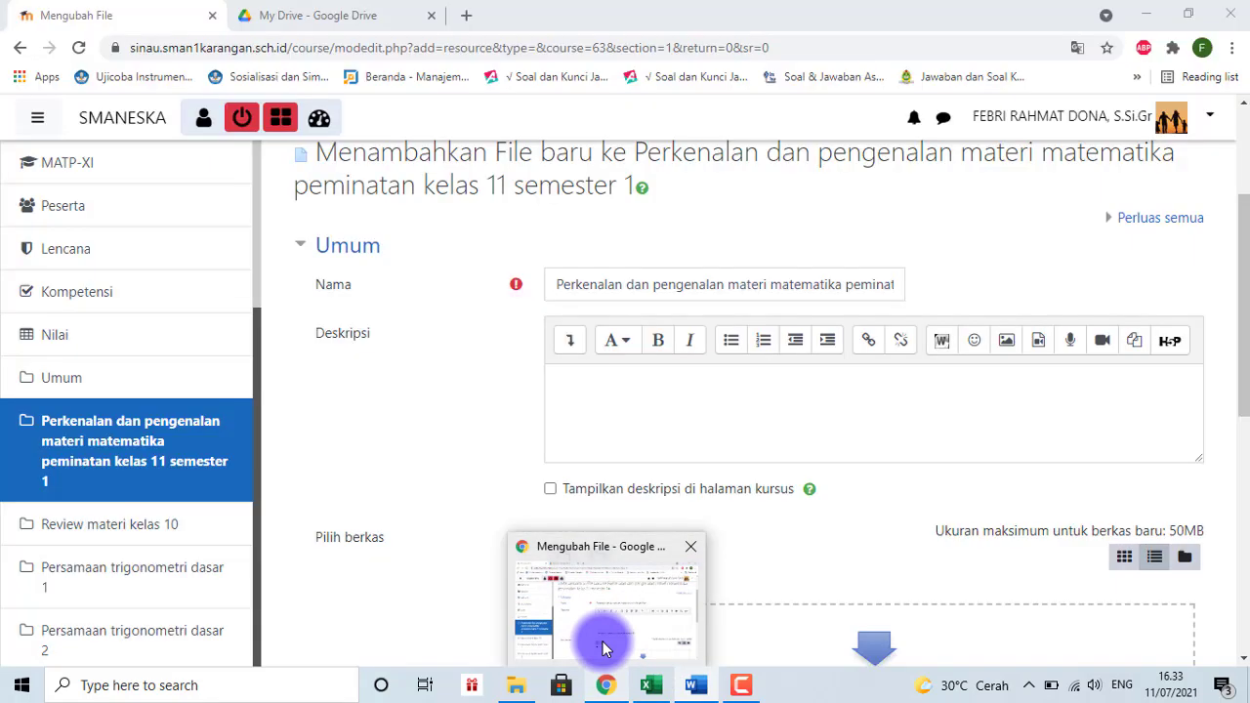
pyautogui.click(571, 397)
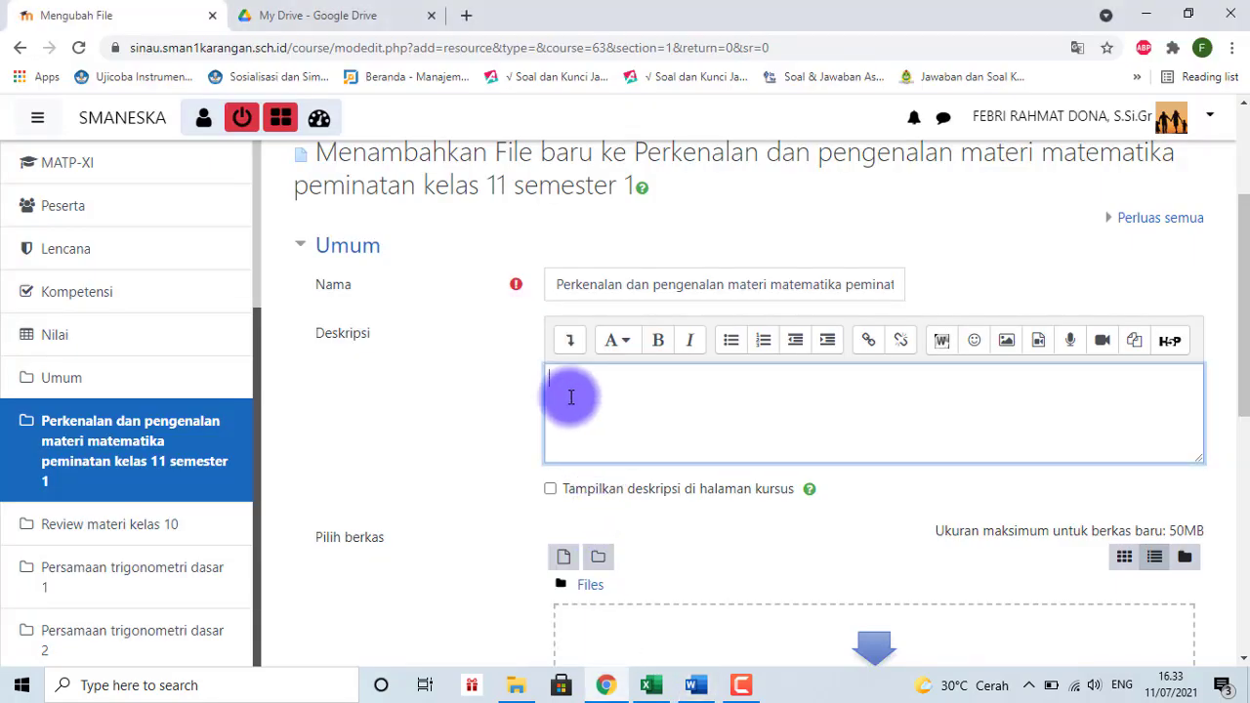
pyautogui.write("Assalamu'alaikum Wr. Wb. Selamat pagi anak....Alhamdulillah pagi hari ini kita masih diberi kesehatan dan kesempatan untuk belajar bersama. Walaupun dalam kondisi seperti ini semangat belajar haruslah tetap membara. Jangan lupa selalu jaga kesehatan serta jangan lupa bahagia. (^_^)")
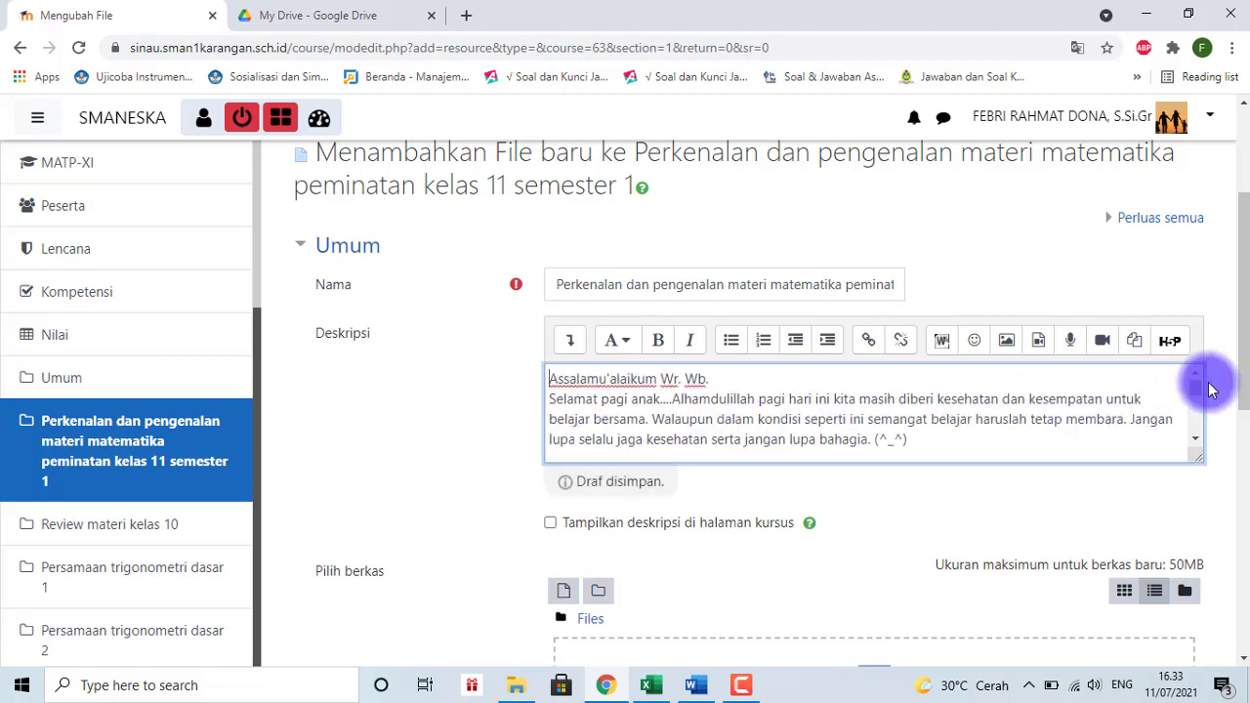
# Step: Italicize the lines "1. PERSAMAAN TRIGONOMETRI" and "2. JUMLAH SELISIH SINUS DAN COSINUS" in the description
pyautogui.moveTo(1194, 391); pyautogui.dragTo(1207, 415)
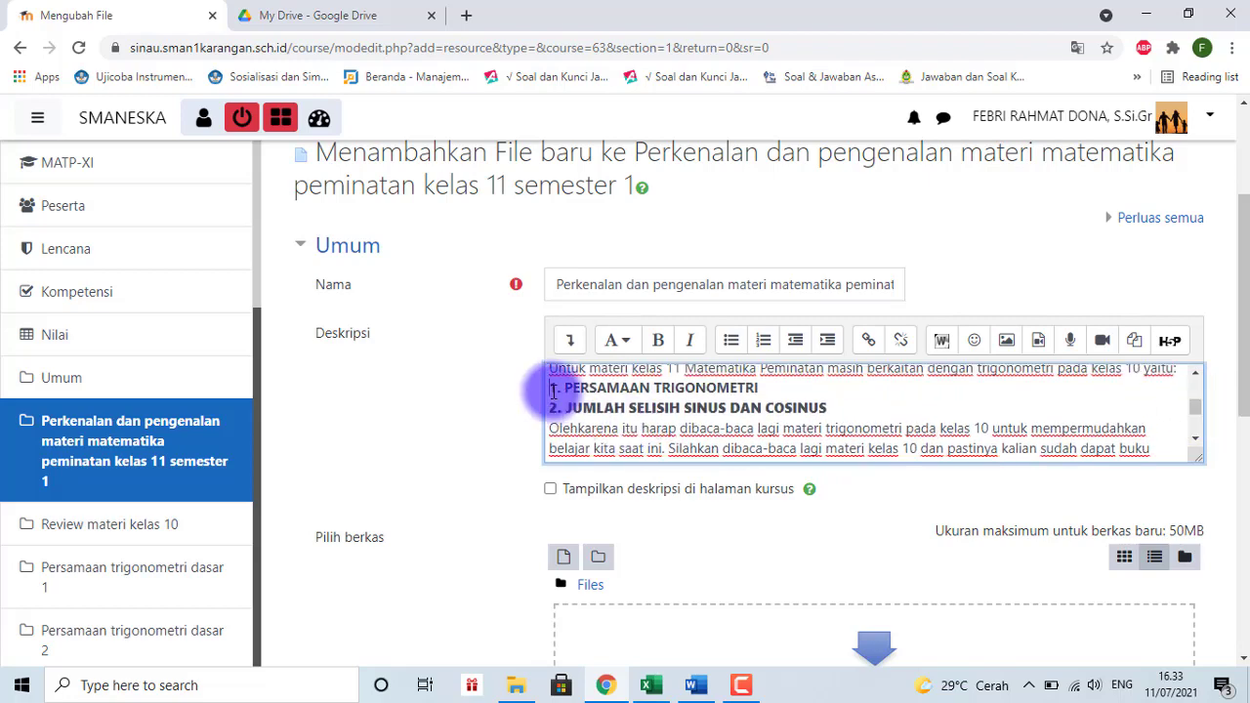
pyautogui.moveTo(553, 390); pyautogui.dragTo(828, 413)
pyautogui.click(690, 343)
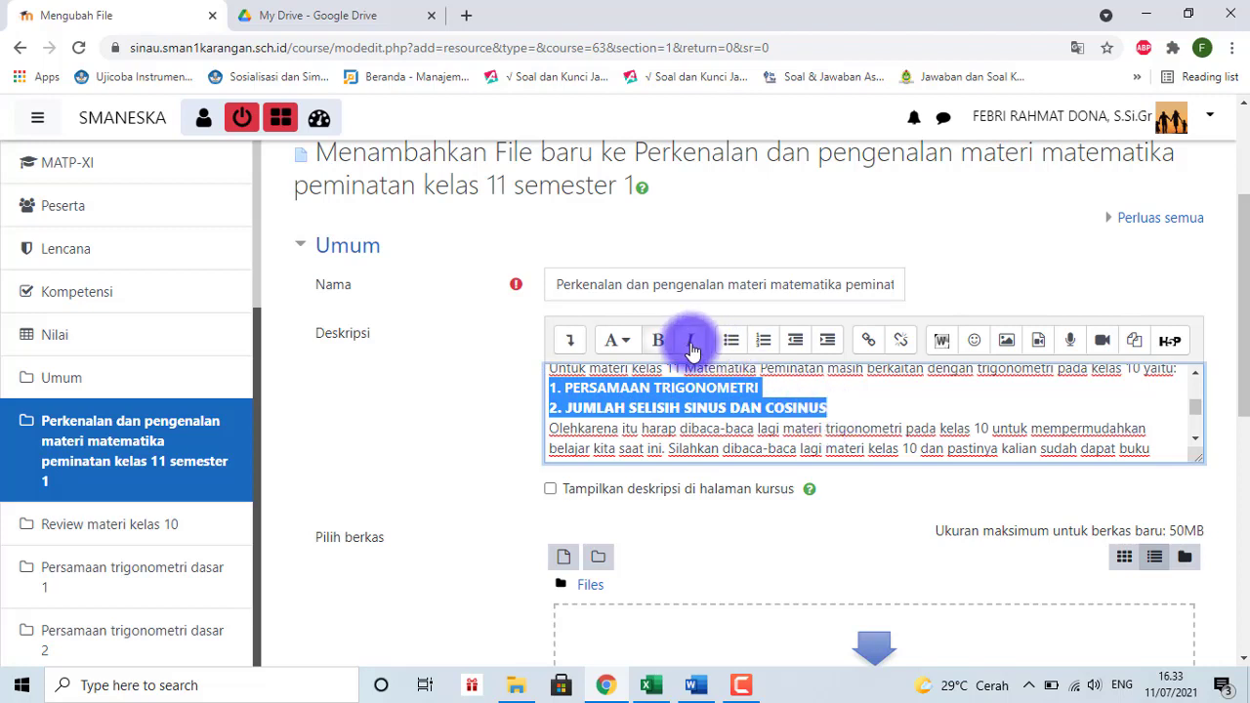
pyautogui.click(690, 344)
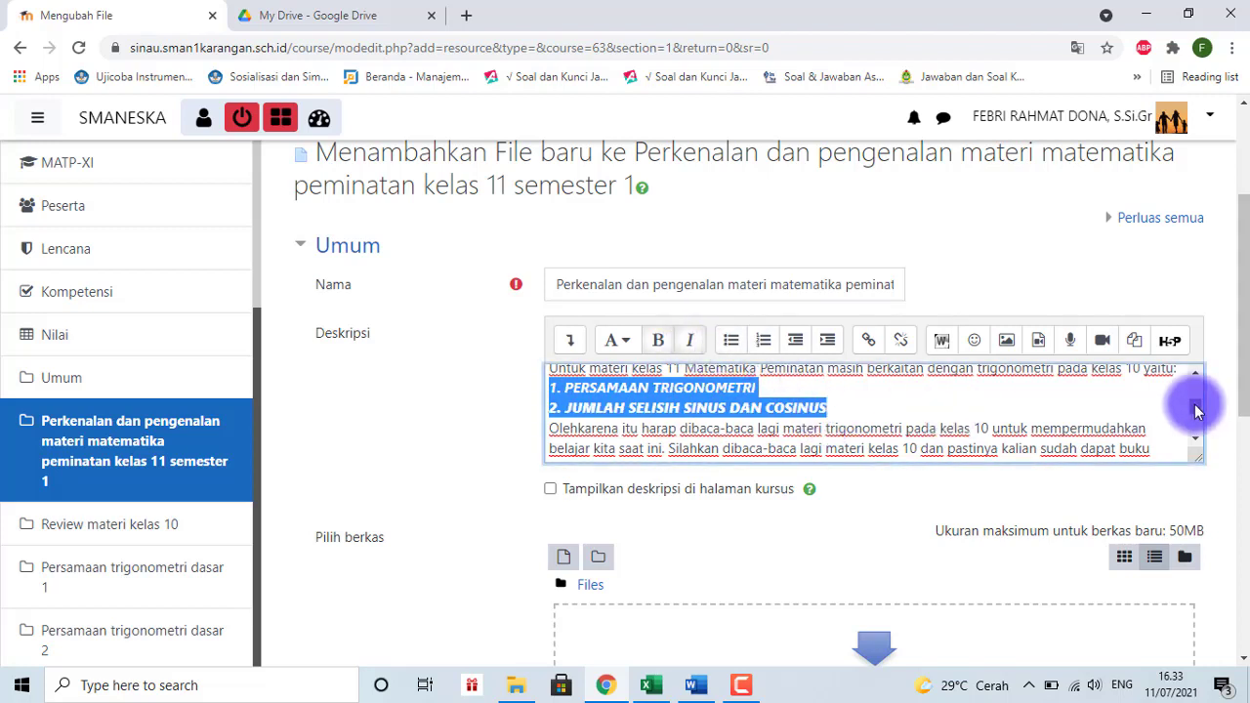
# Step: Make the description box taller and enable the option Tampilkan deskripsi di halaman kursus
pyautogui.moveTo(1196, 410); pyautogui.dragTo(1198, 418)
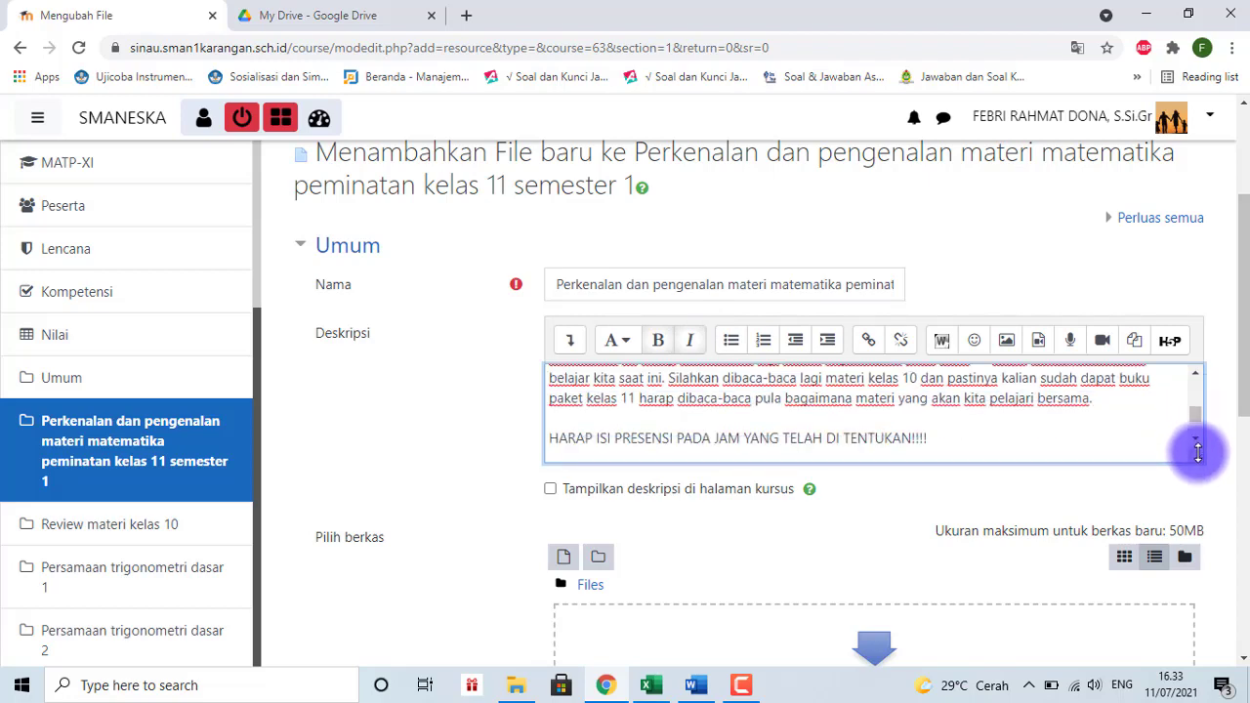
pyautogui.moveTo(1198, 461); pyautogui.dragTo(1212, 672)
pyautogui.moveTo(1246, 356); pyautogui.dragTo(1206, 460)
pyautogui.moveTo(1237, 414); pyautogui.dragTo(1240, 445)
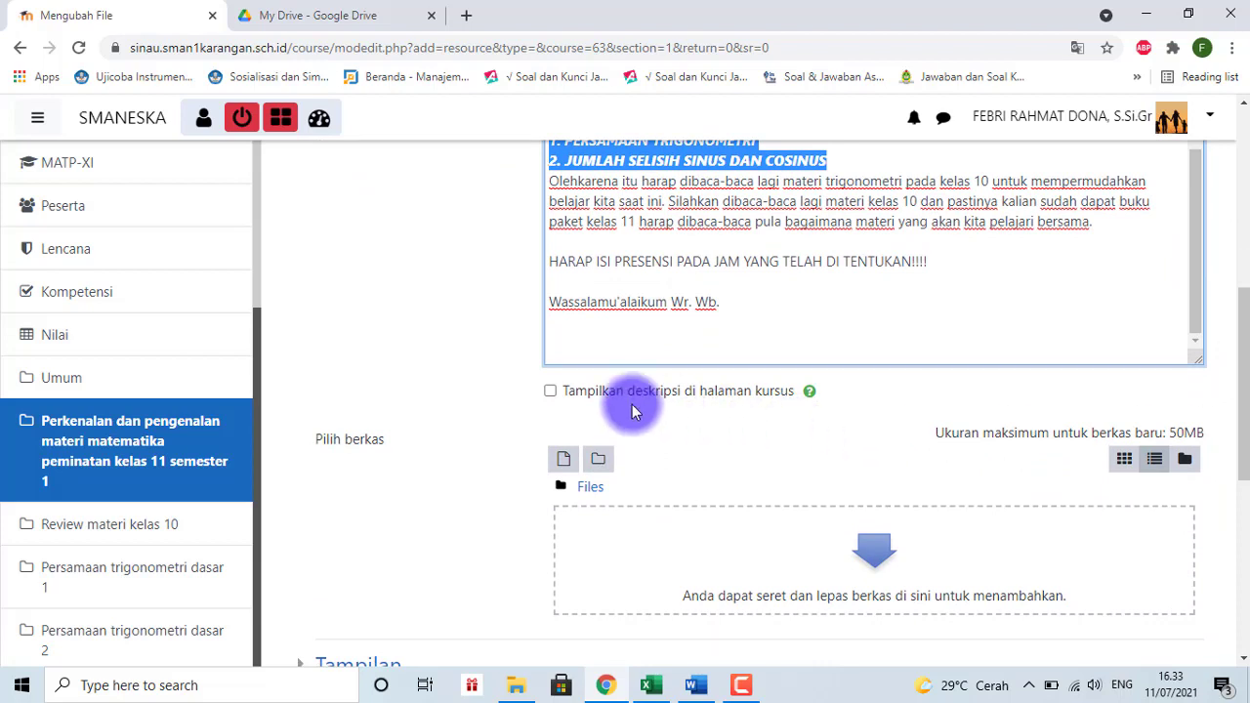
pyautogui.click(551, 391)
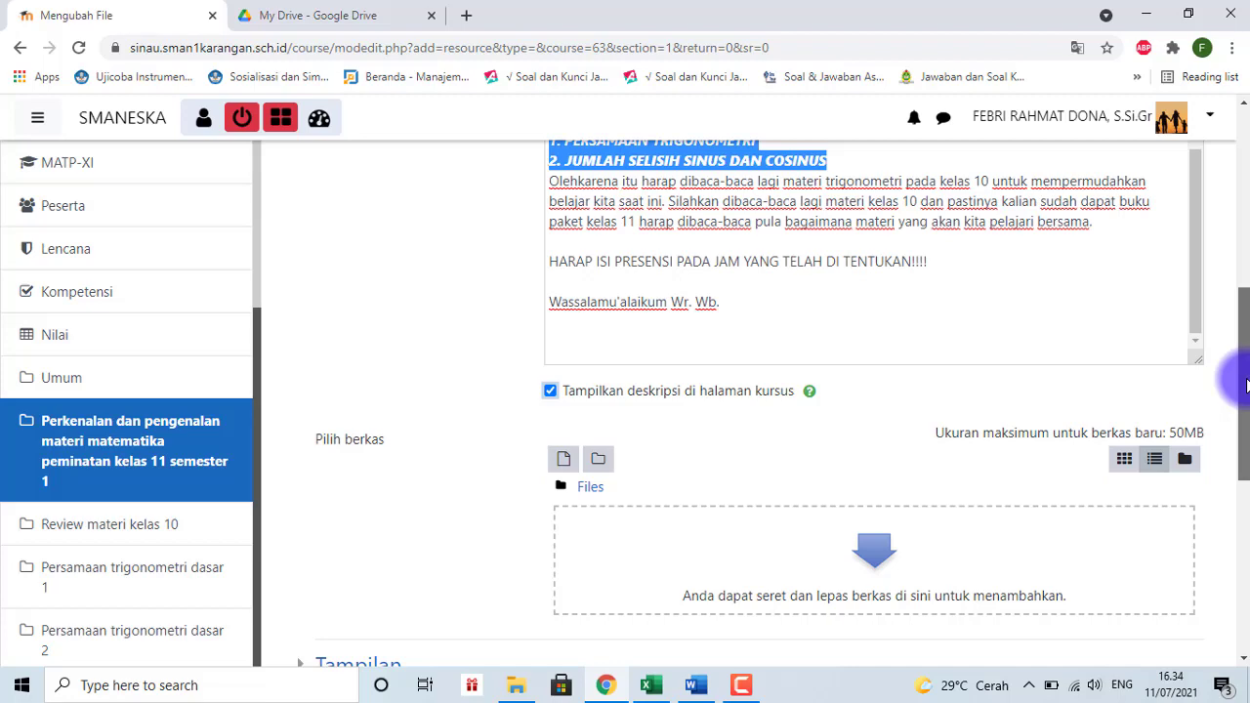
# Step: Add the teacher's CV PDF from the 2021-2022 folder in File Explorer to the resource's Pilih berkas area
pyautogui.moveTo(1245, 386); pyautogui.dragTo(1239, 447)
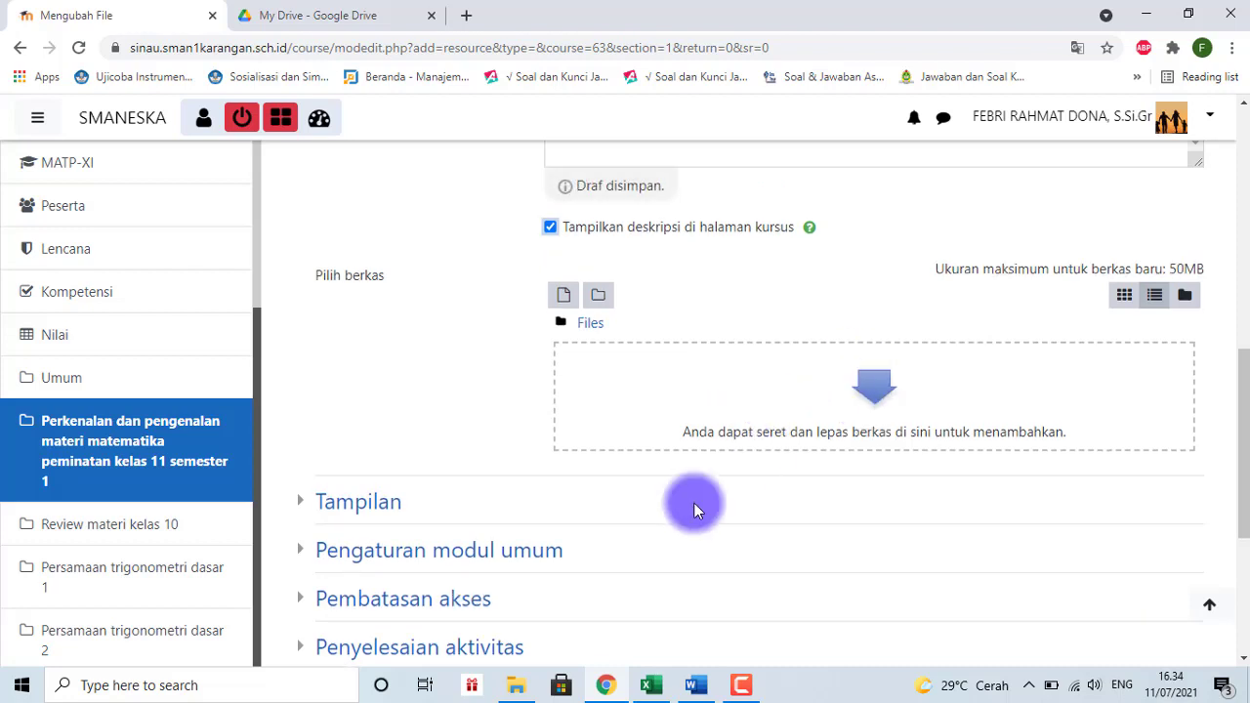
pyautogui.click(515, 687)
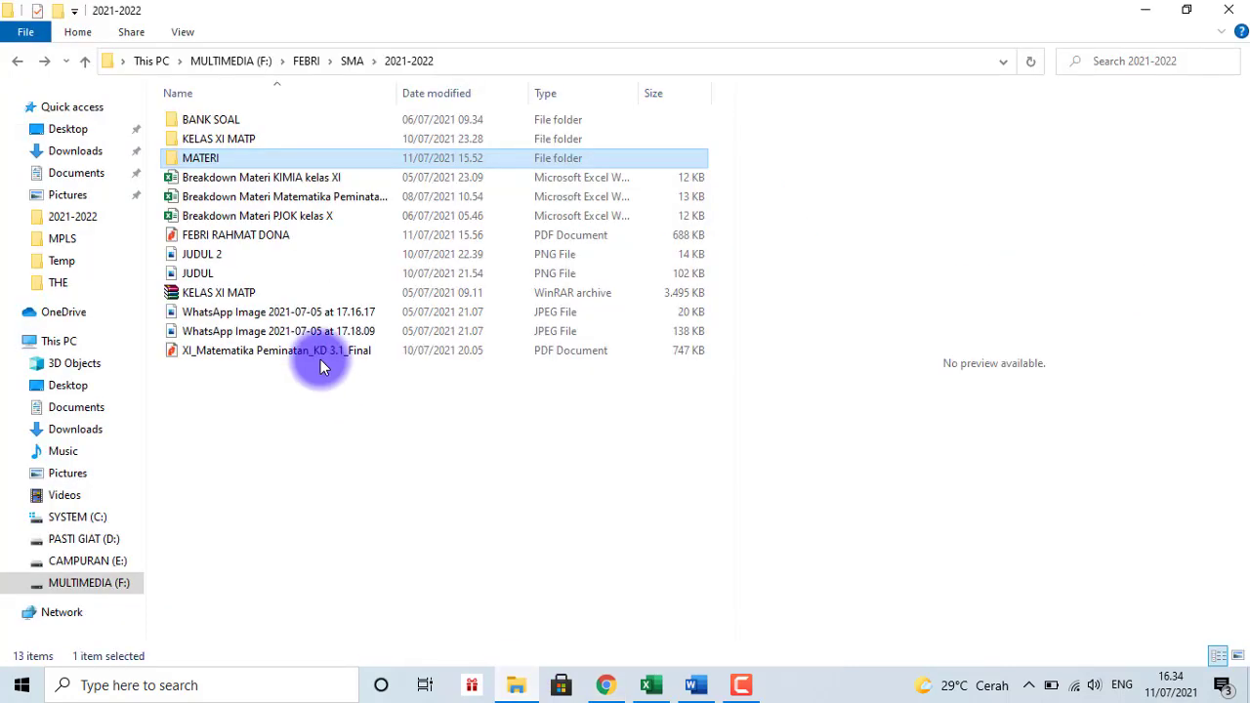
pyautogui.click(247, 240)
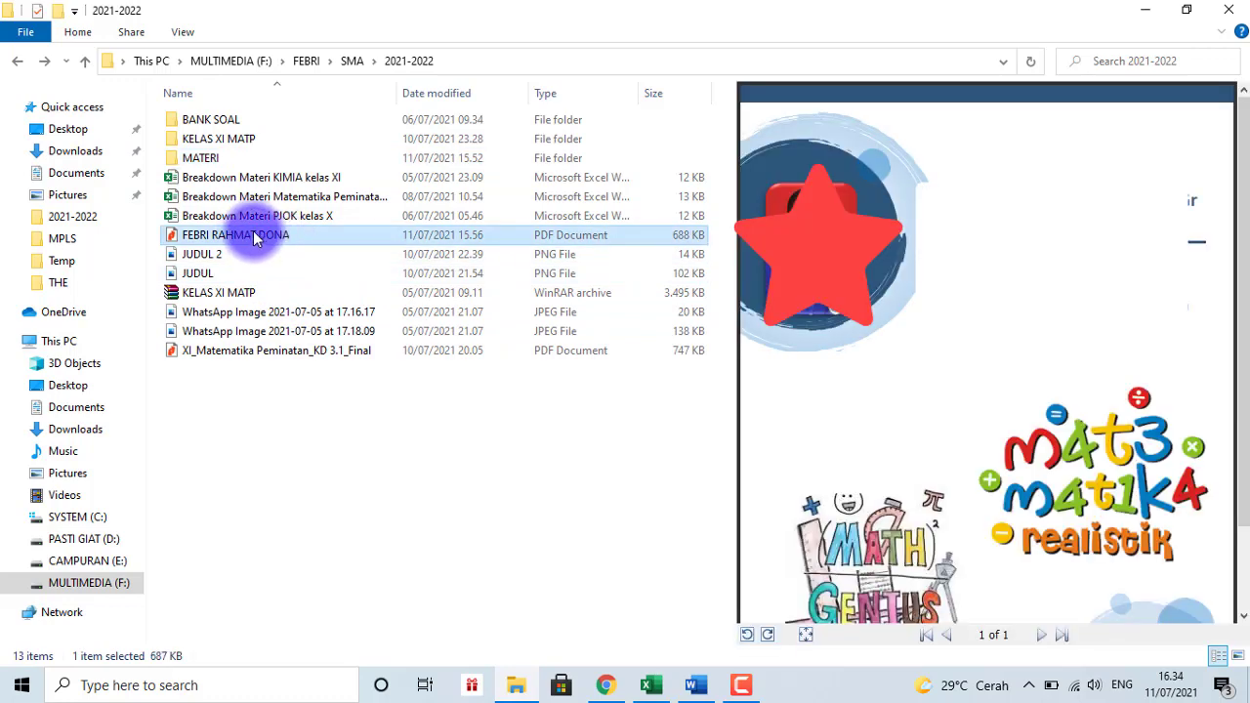
pyautogui.moveTo(254, 240); pyautogui.dragTo(867, 378)
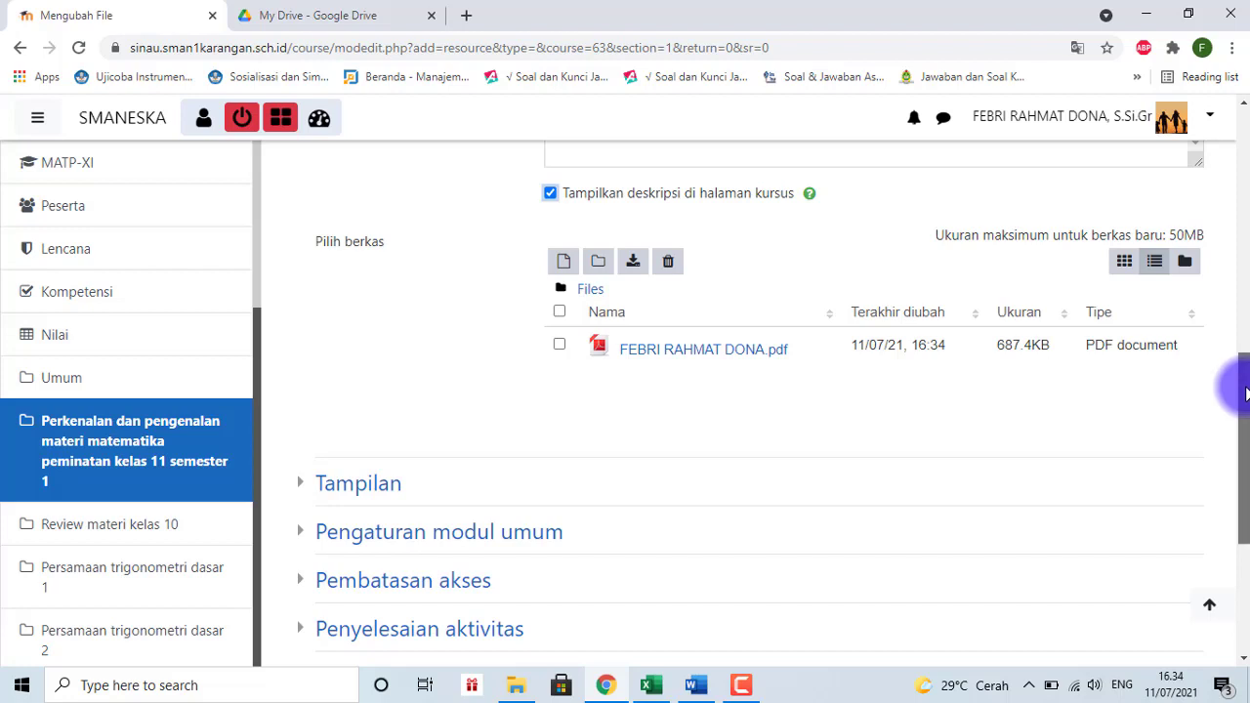
# Step: Delete the PDF from the resource's Pilih berkas area and confirm the deletion
pyautogui.moveTo(1246, 393); pyautogui.dragTo(1248, 395)
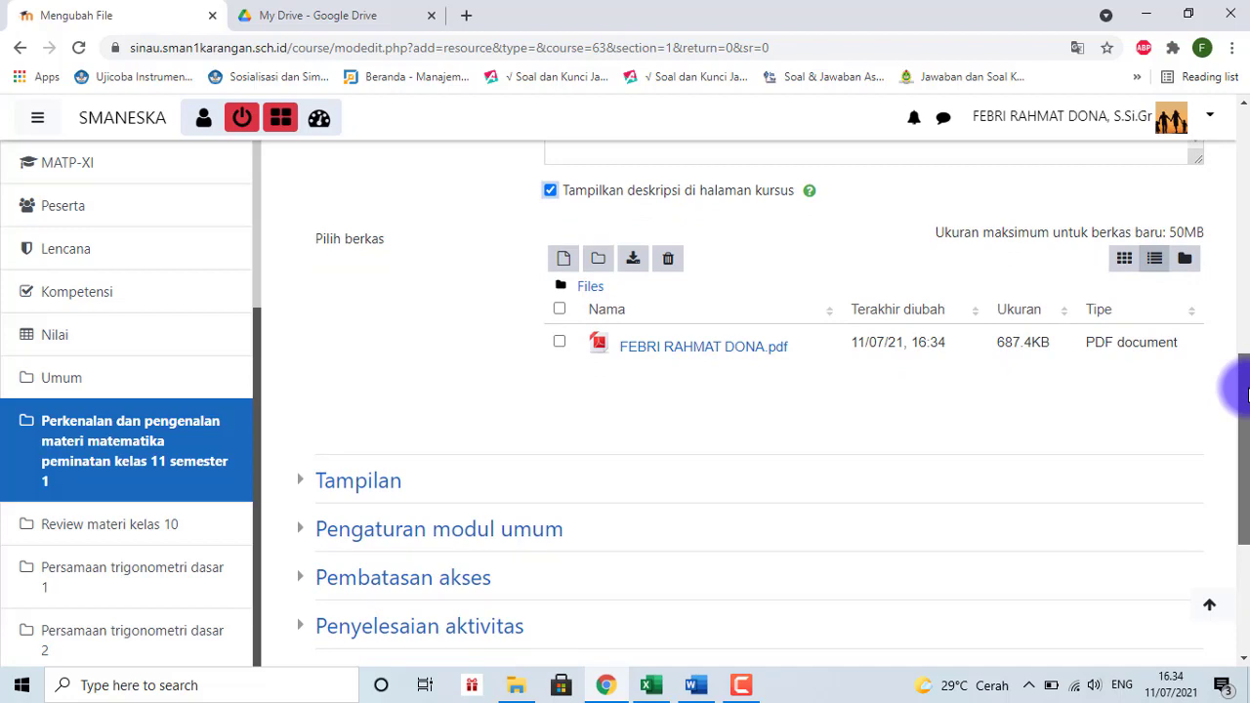
pyautogui.moveTo(1249, 394); pyautogui.dragTo(1237, 356)
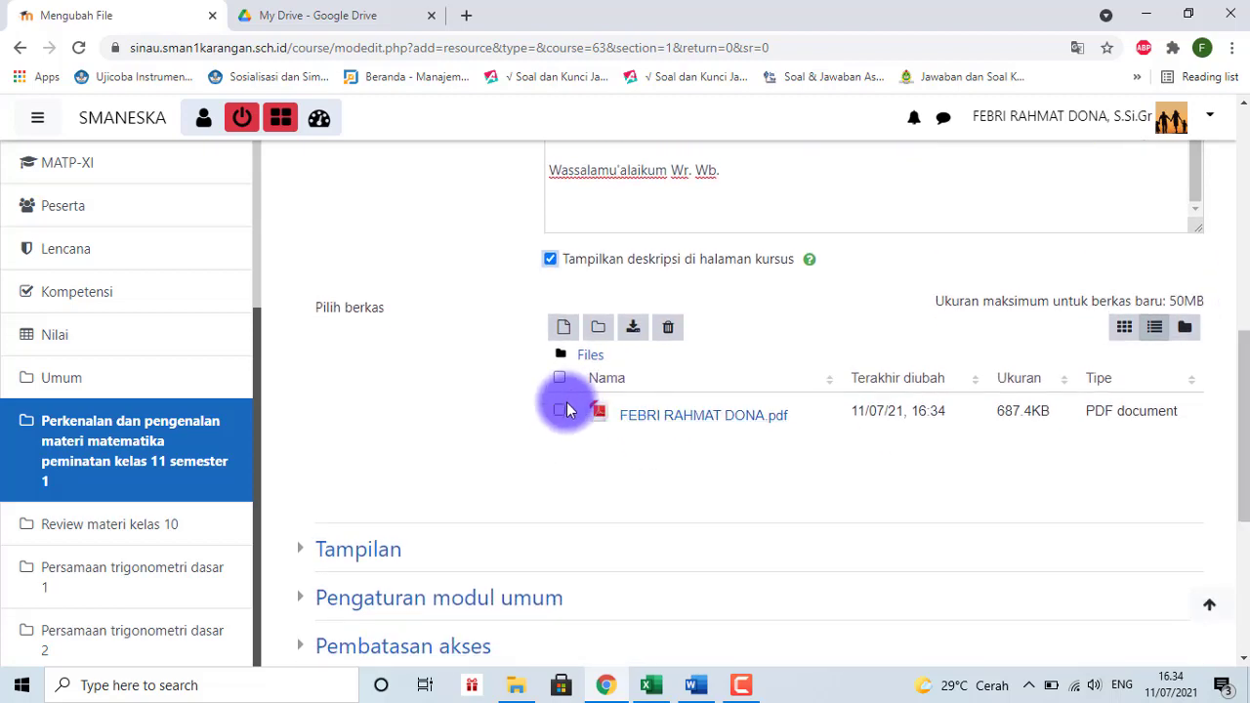
pyautogui.click(671, 334)
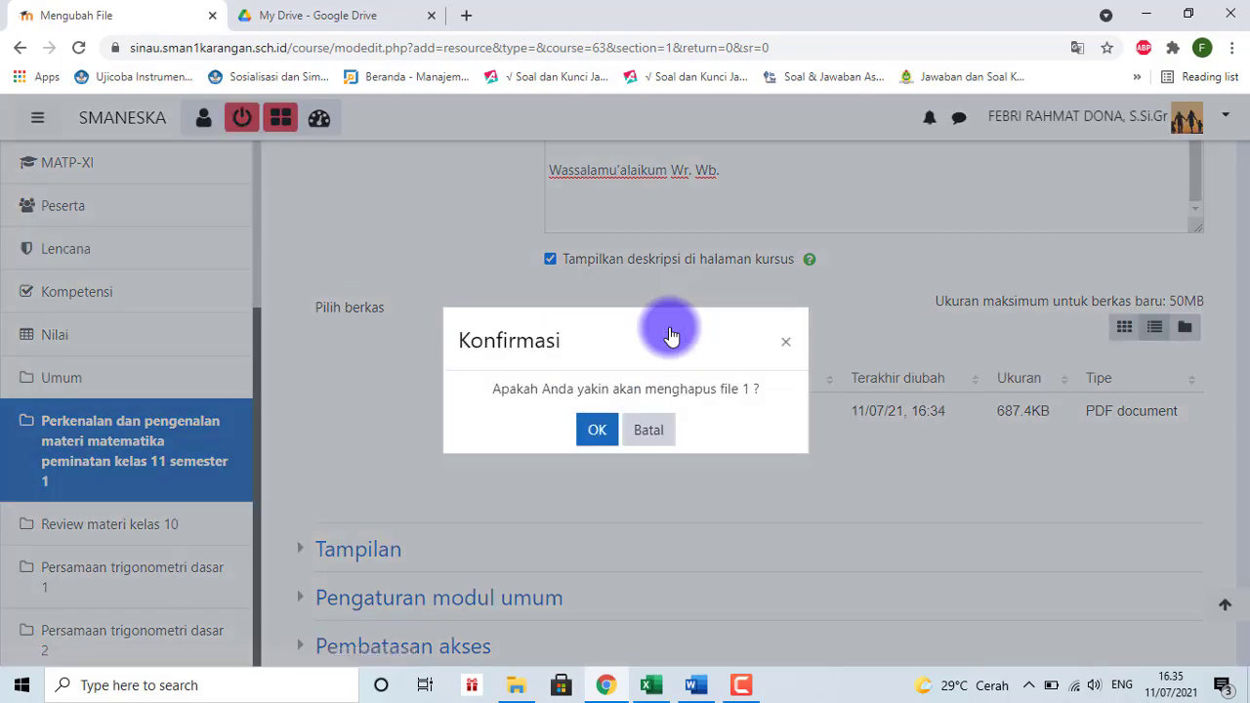
pyautogui.click(595, 435)
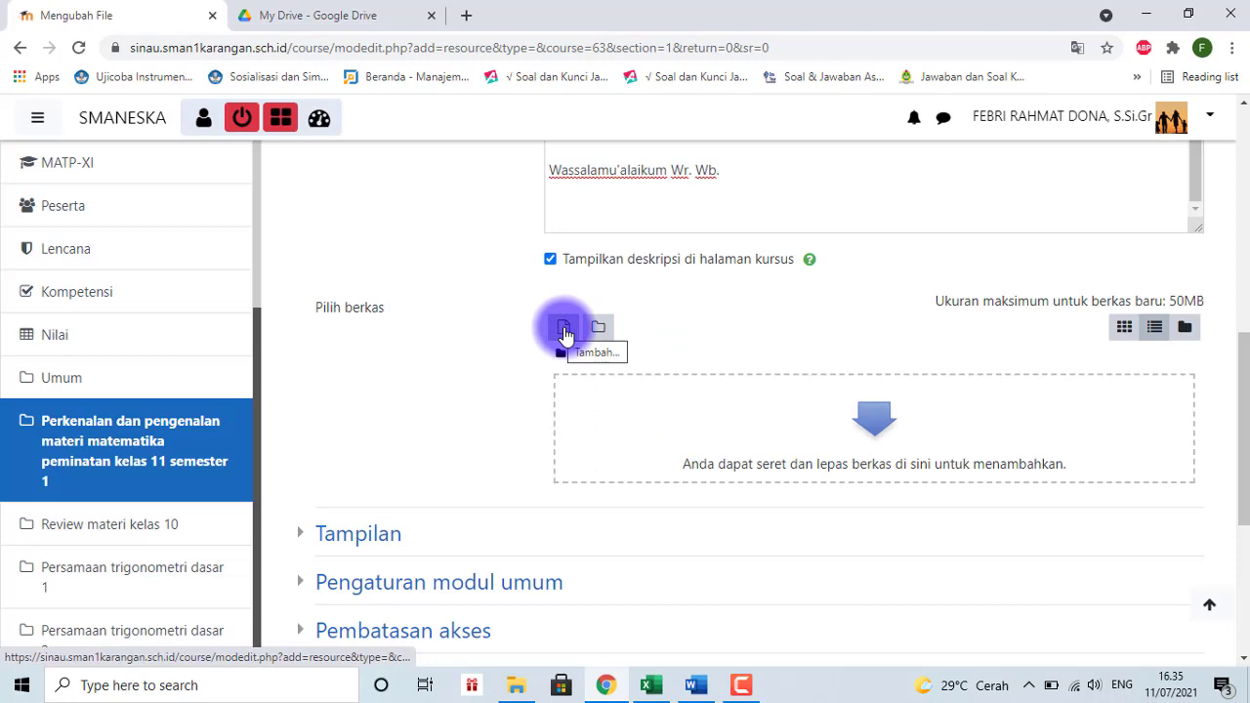
# Step: Upload the teacher's CV PDF from the 2021-2022 folder through the Pemilih berkas file picker
pyautogui.click(565, 333)
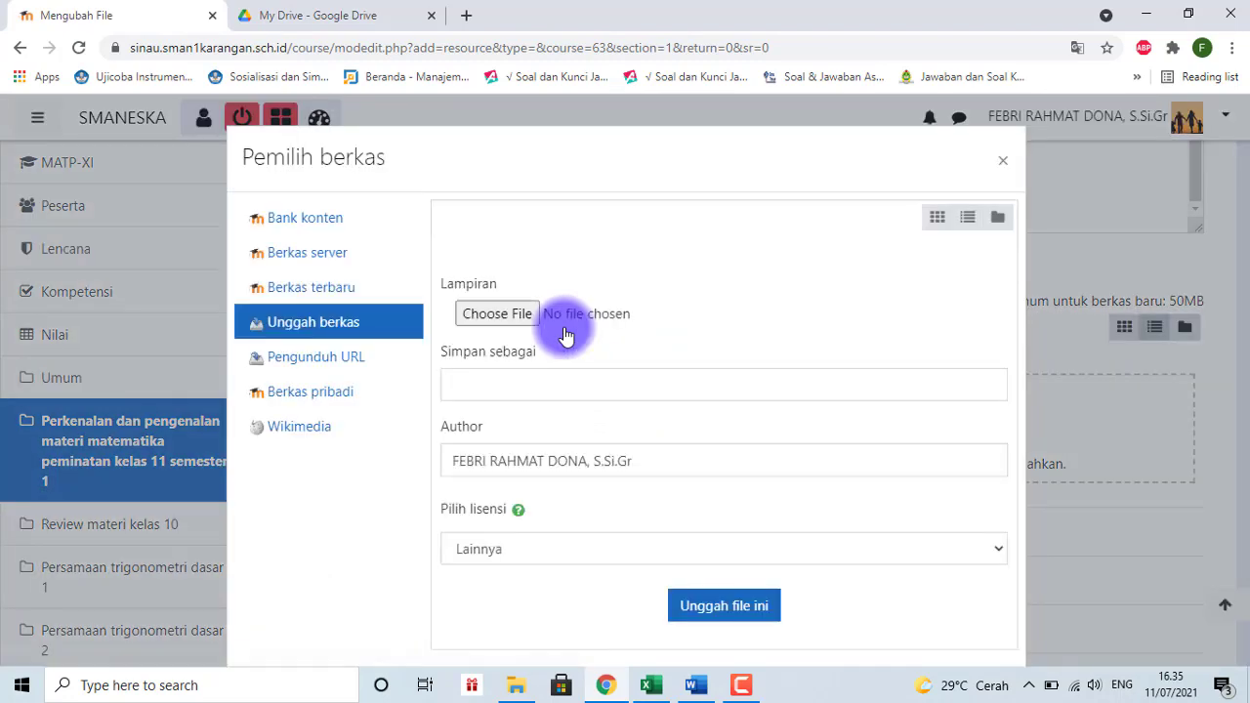
pyautogui.click(509, 322)
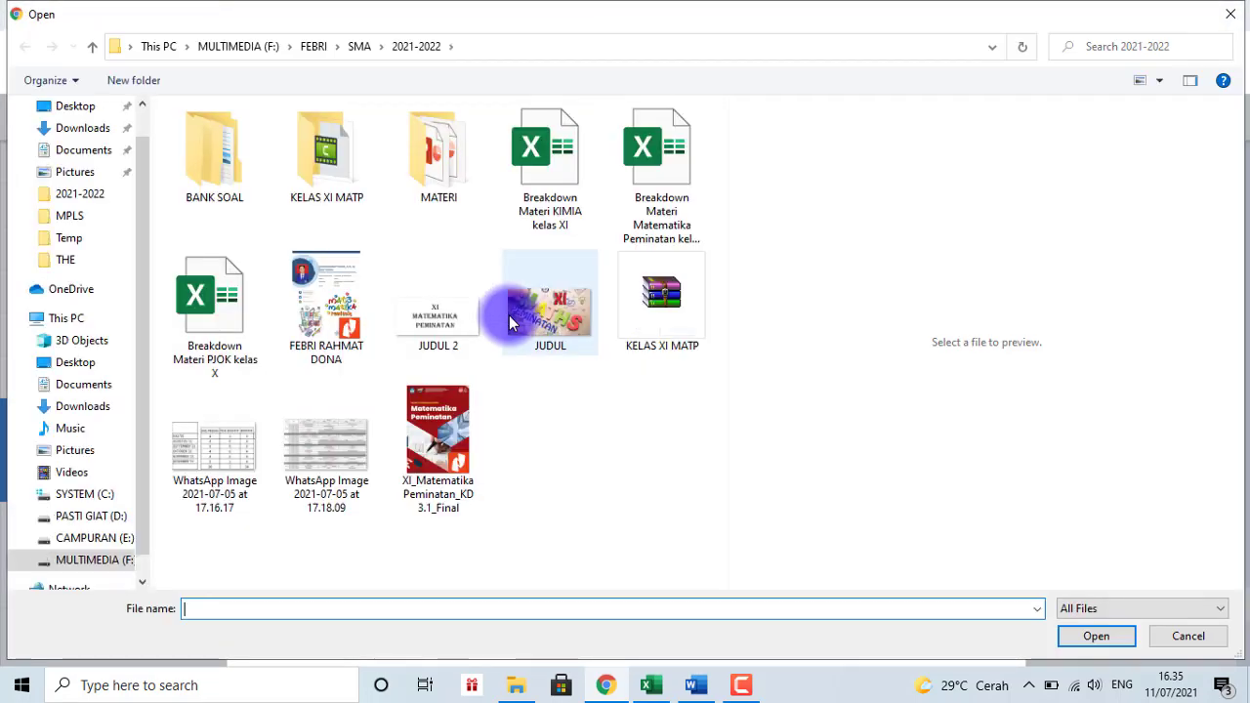
pyautogui.click(322, 283)
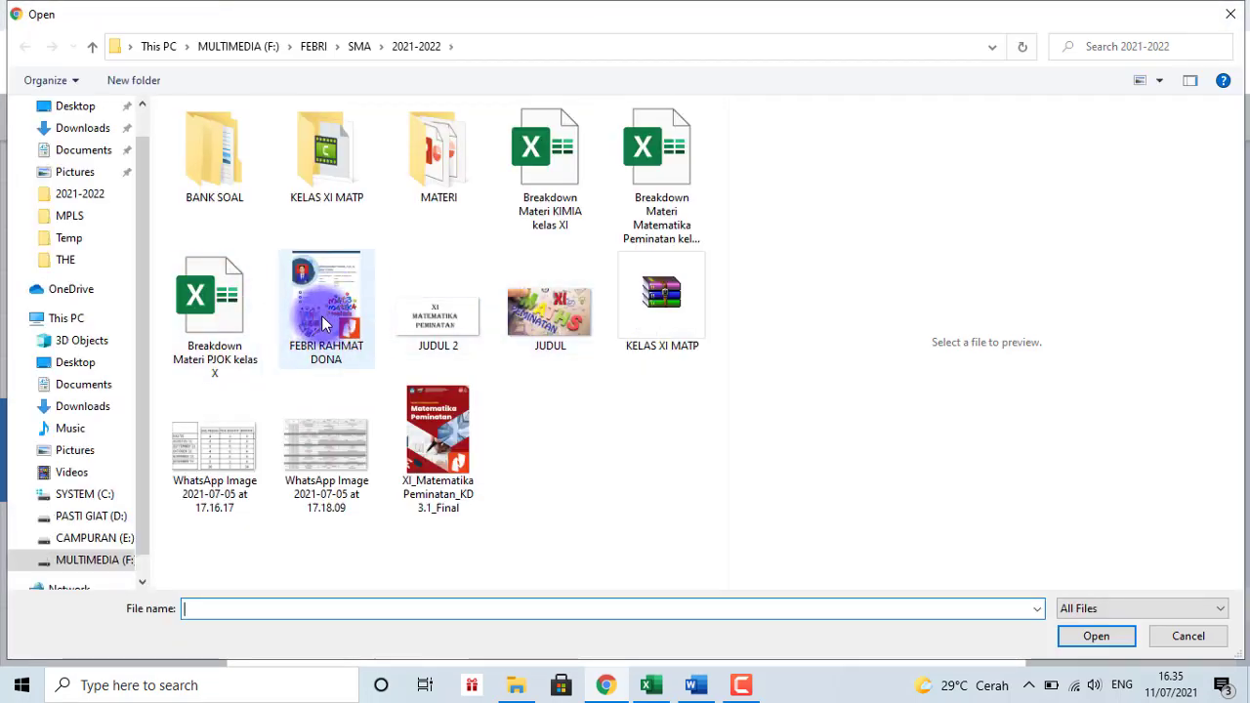
pyautogui.click(1108, 637)
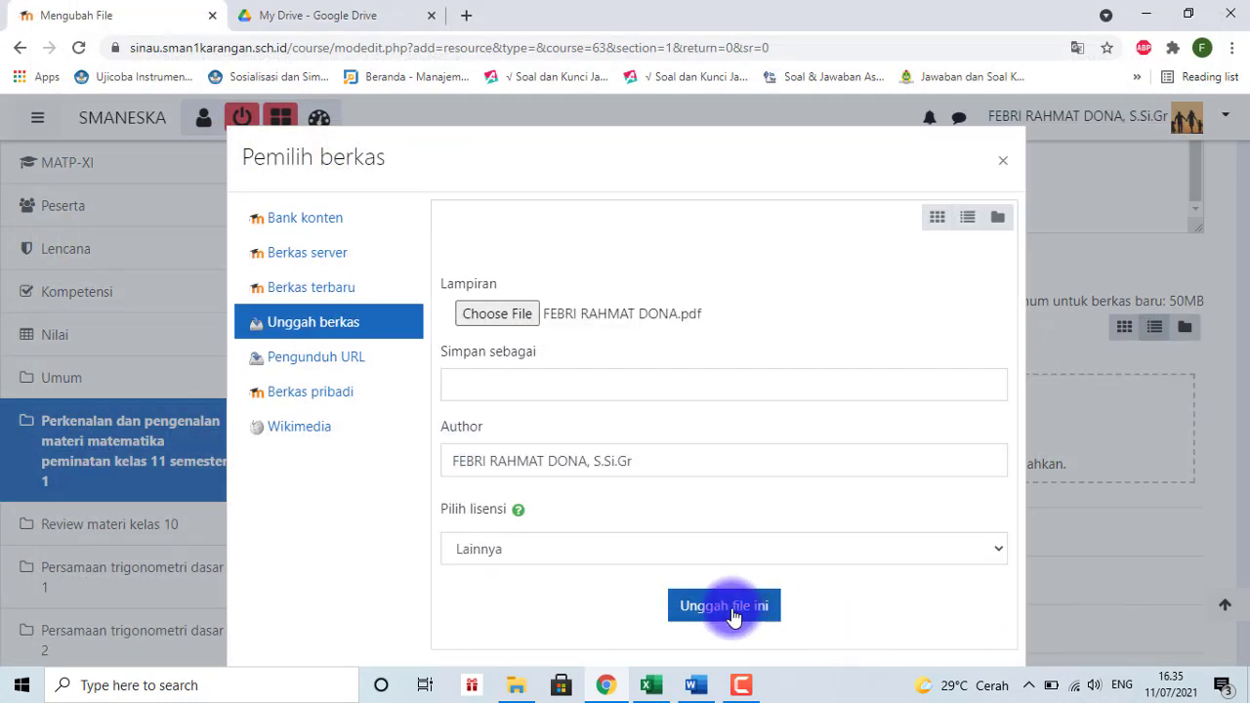
pyautogui.click(728, 607)
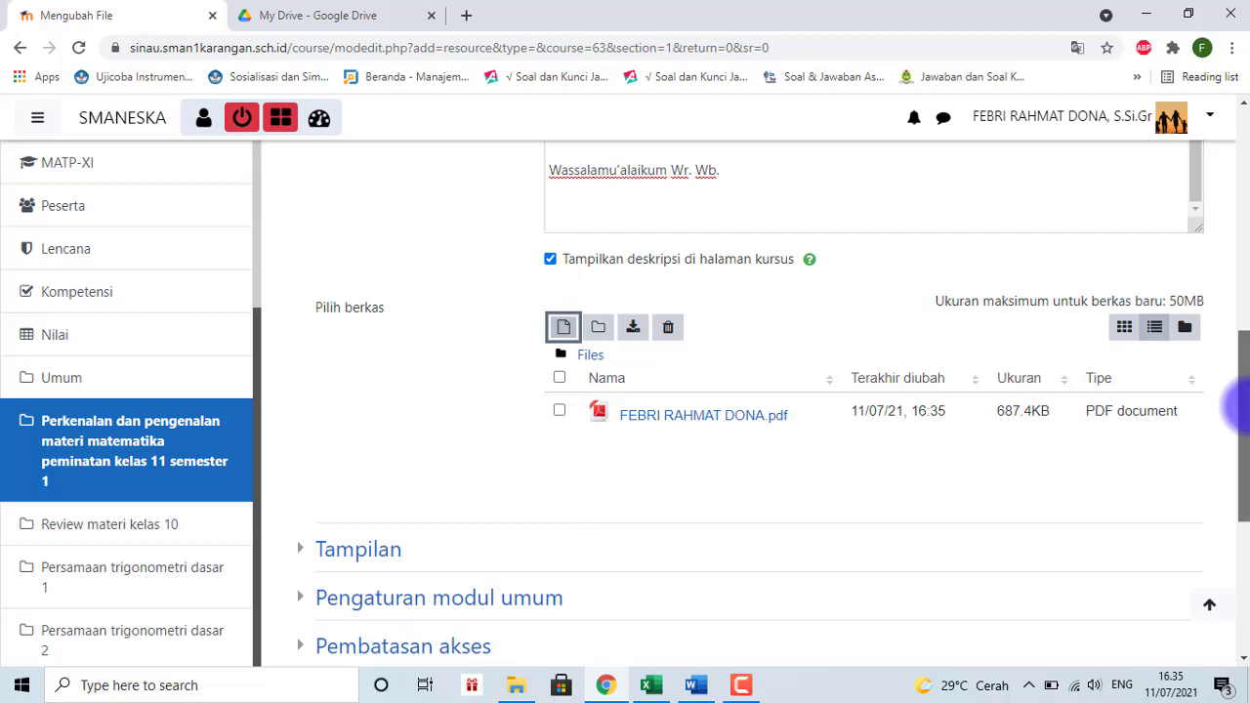
# Step: Examine the resource's options under Tampilan, Pengaturan modul umum and Pembatasan akses
pyautogui.moveTo(1239, 411); pyautogui.dragTo(1237, 480)
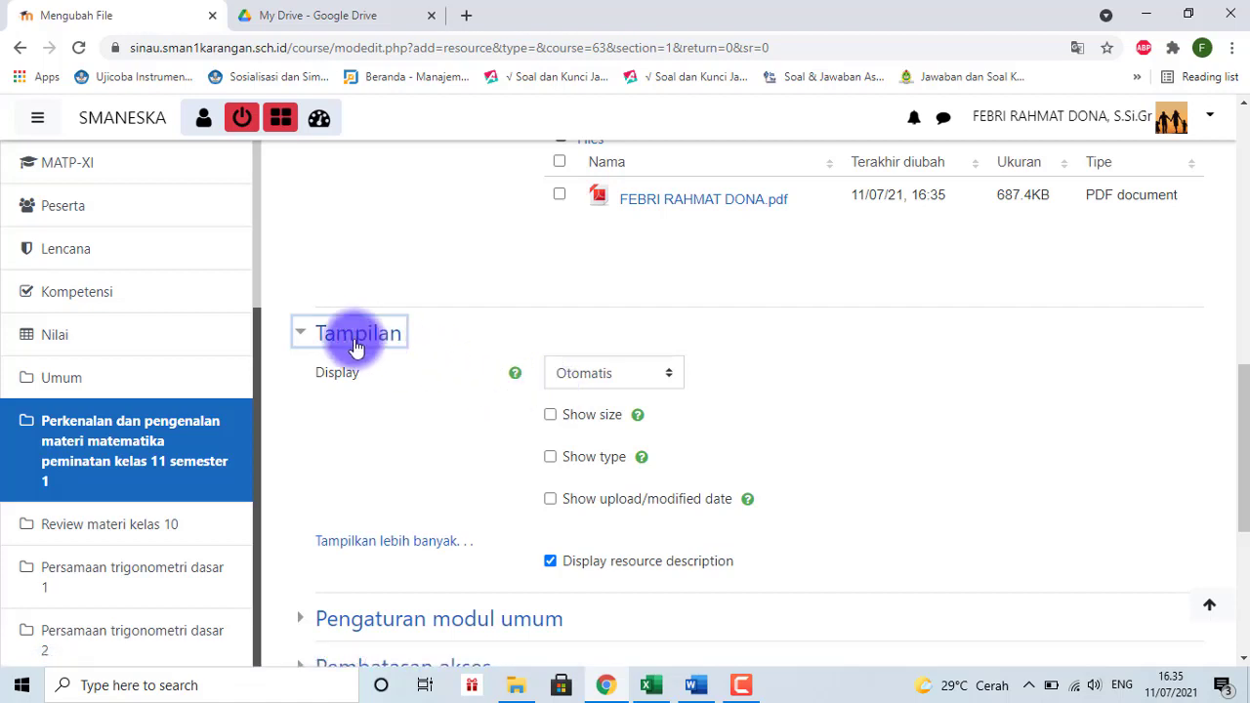
pyautogui.click(318, 333)
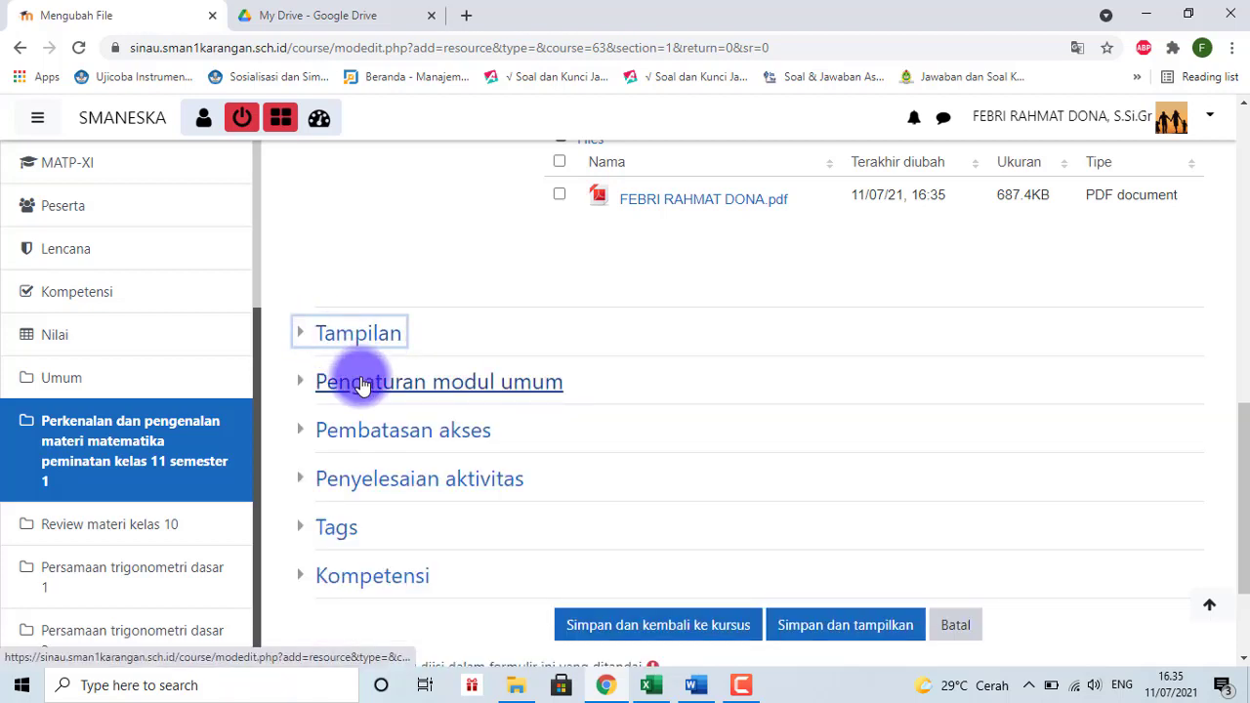
pyautogui.click(363, 384)
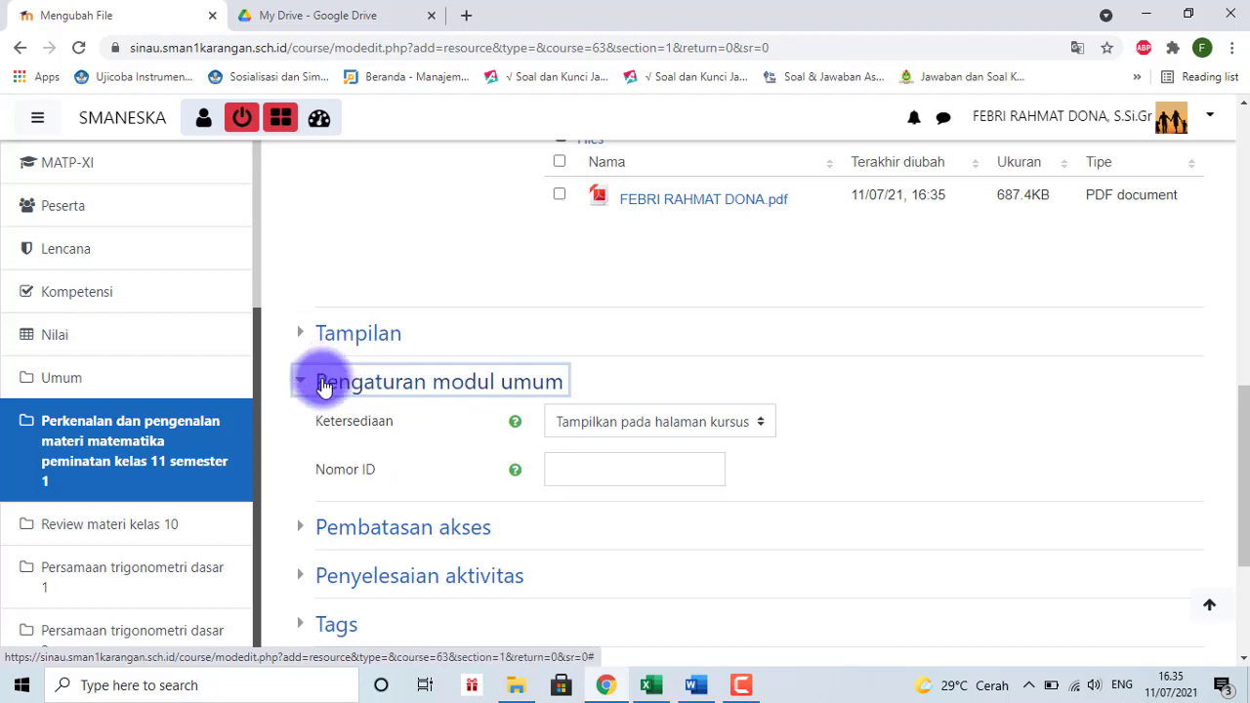
pyautogui.click(322, 383)
pyautogui.click(341, 430)
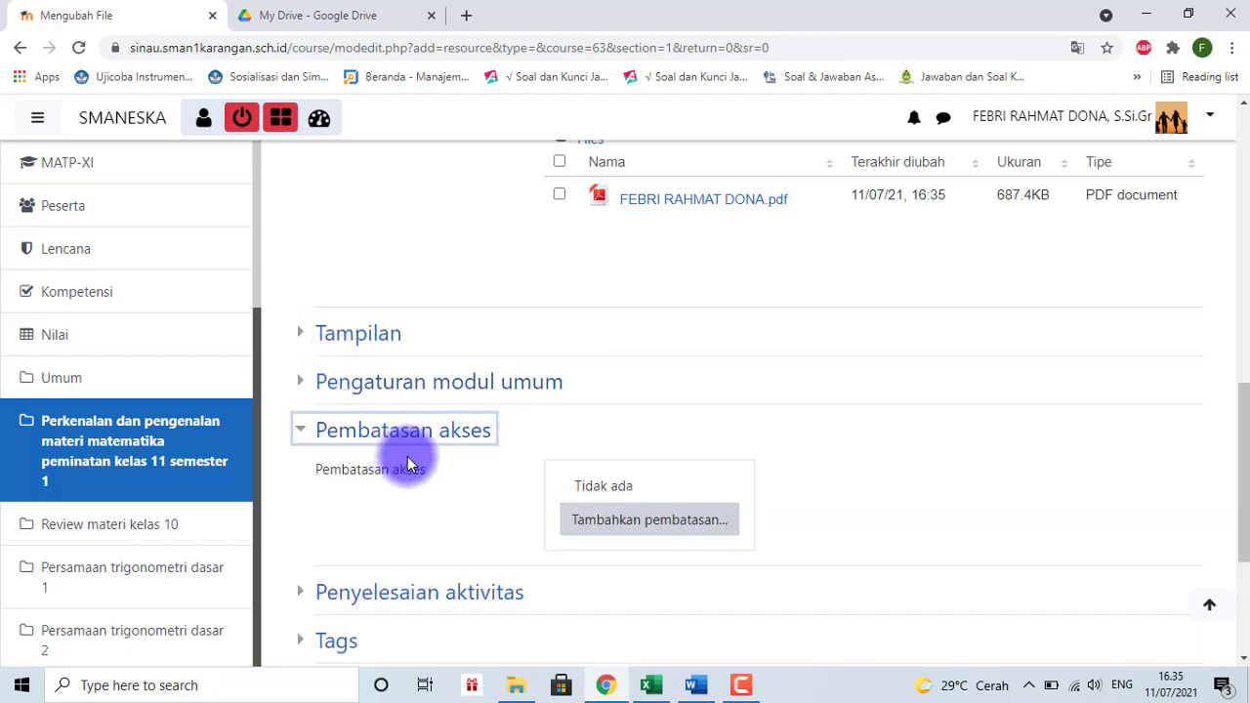
pyautogui.click(354, 429)
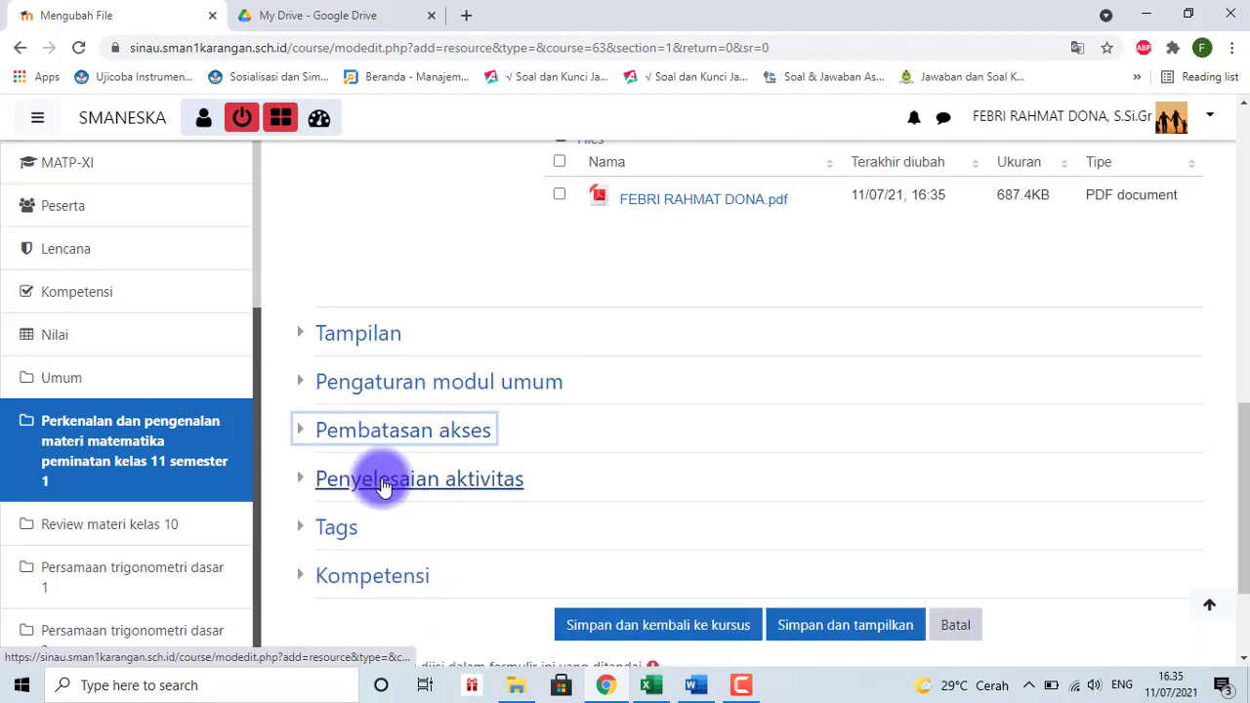
# Step: Set the resource's completion tracking to Aktivitas otomatis lengkap apabila kondisi terpenuhi
pyautogui.click(382, 479)
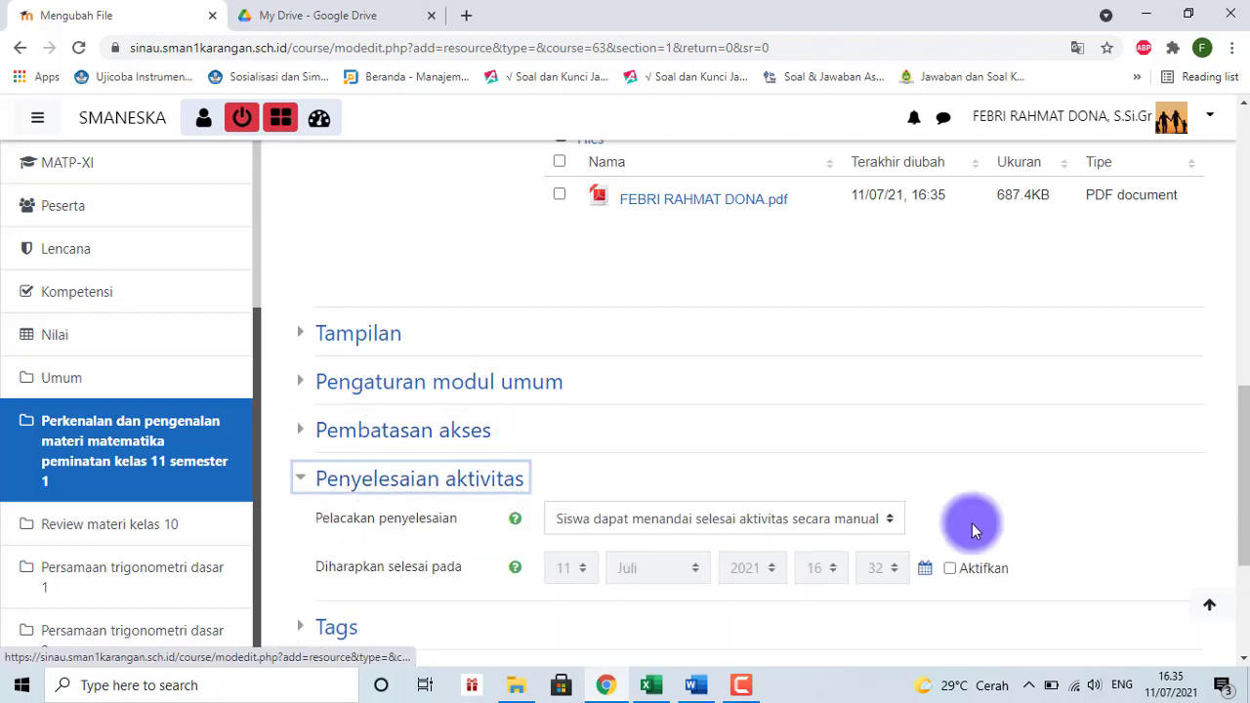
pyautogui.click(888, 526)
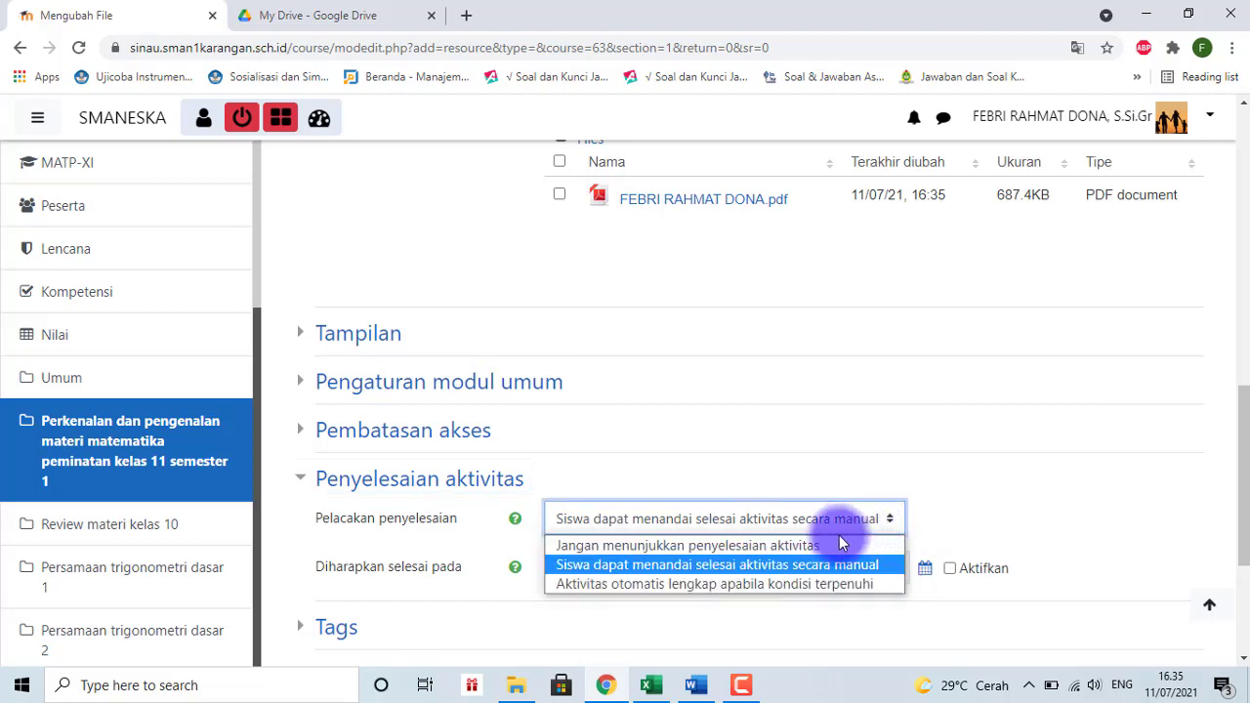
pyautogui.click(725, 584)
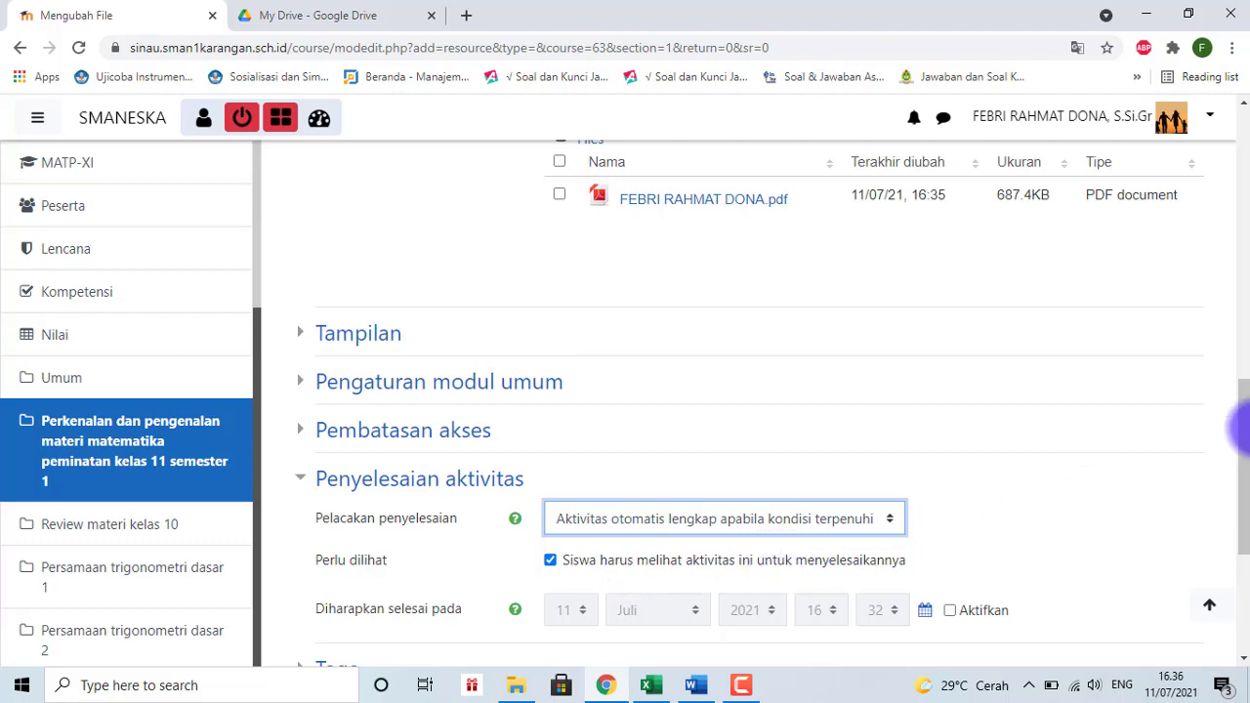
# Step: Add a Penyelesaian aktivitas access restriction to the resource and remove it again
pyautogui.moveTo(1240, 427); pyautogui.dragTo(1242, 449)
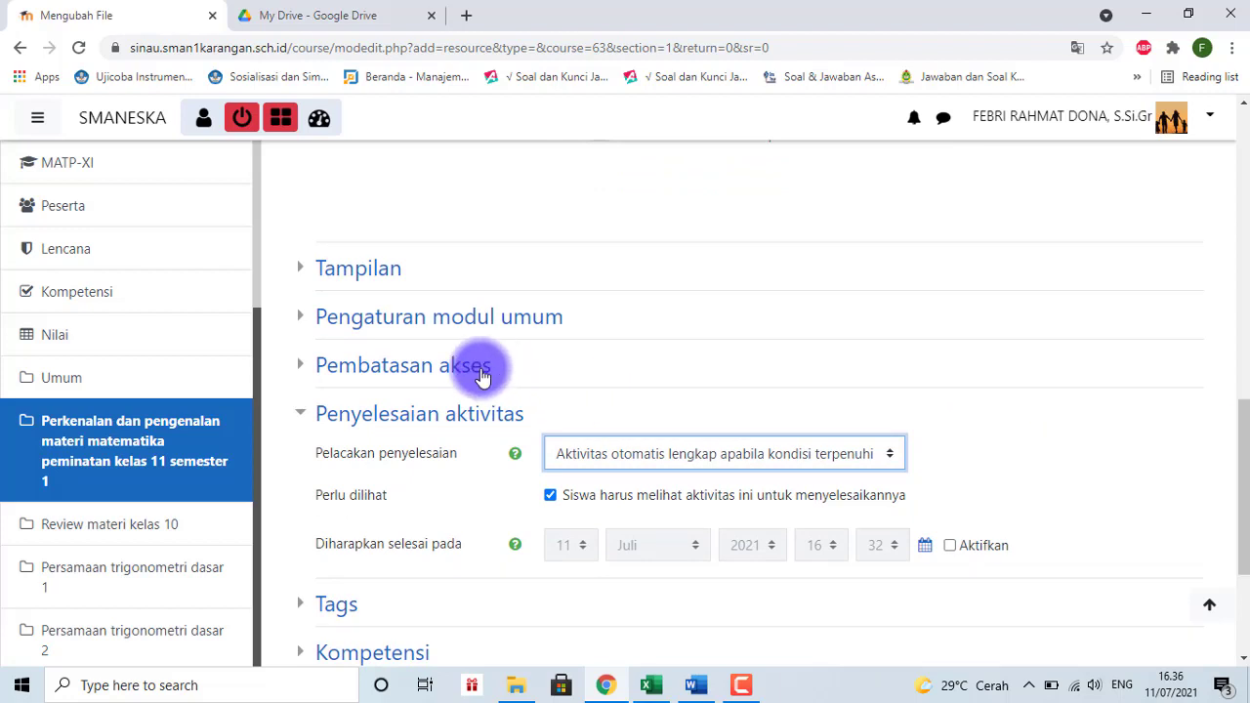
pyautogui.click(411, 371)
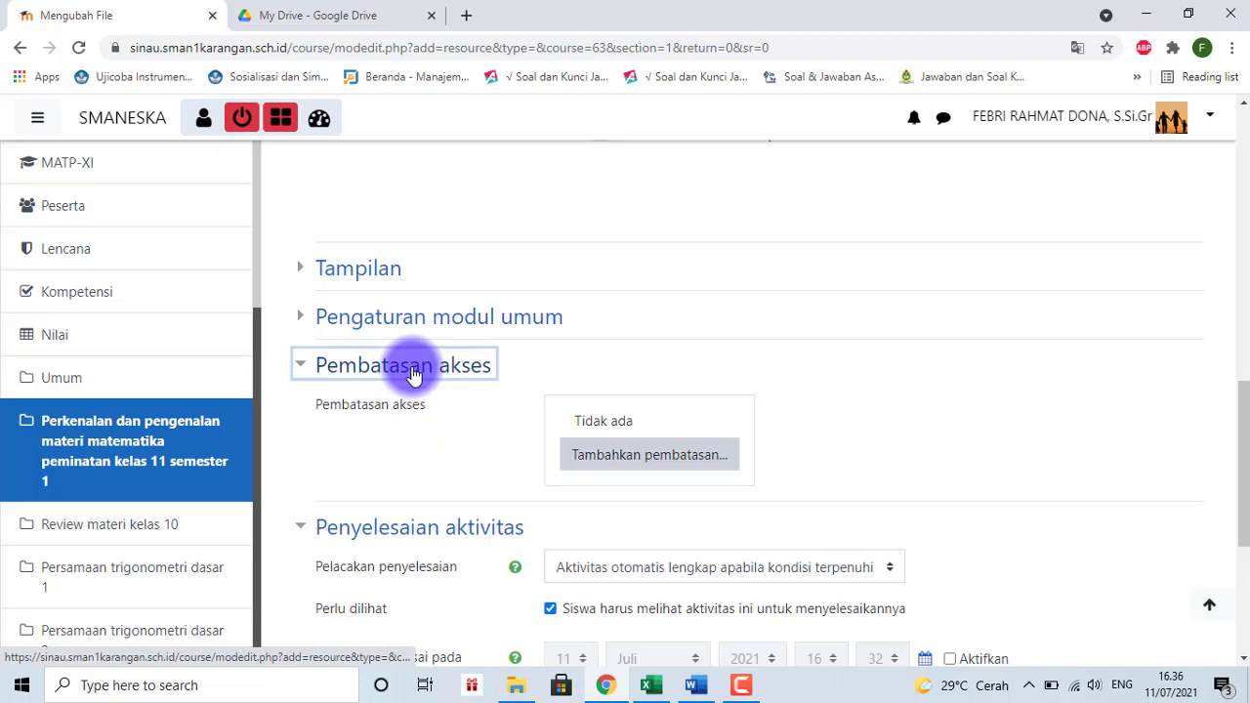
pyautogui.click(613, 467)
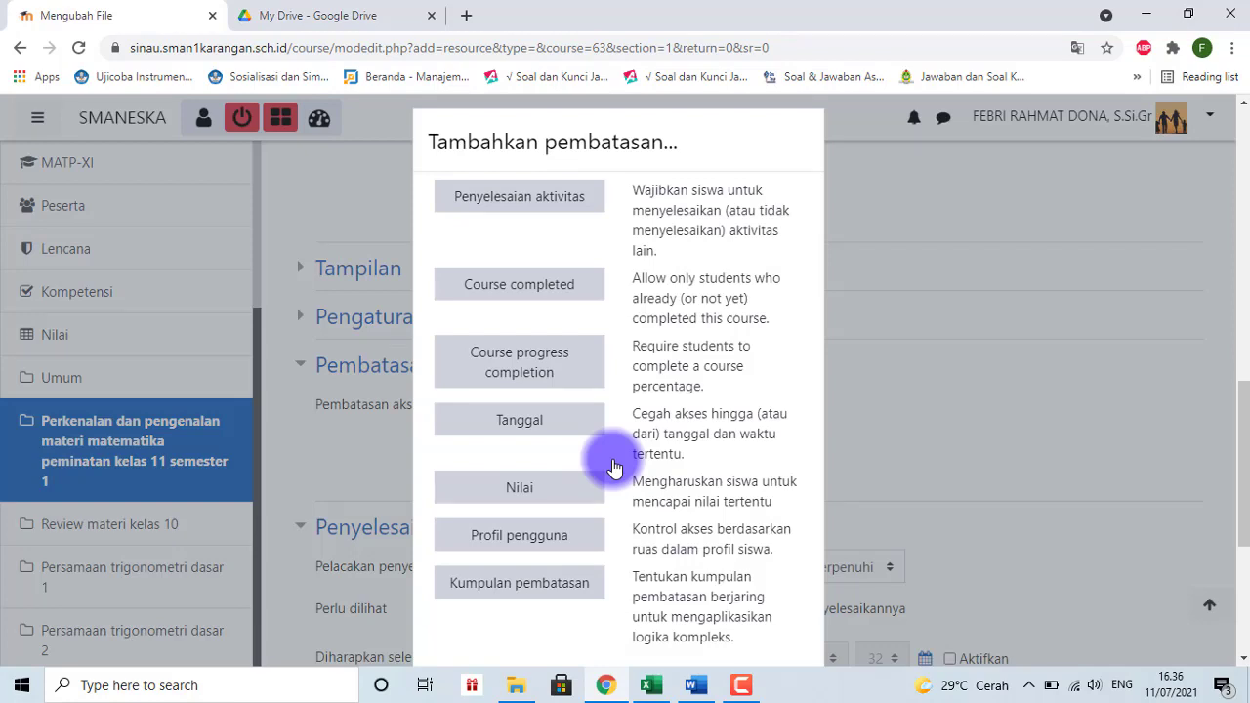
pyautogui.click(518, 205)
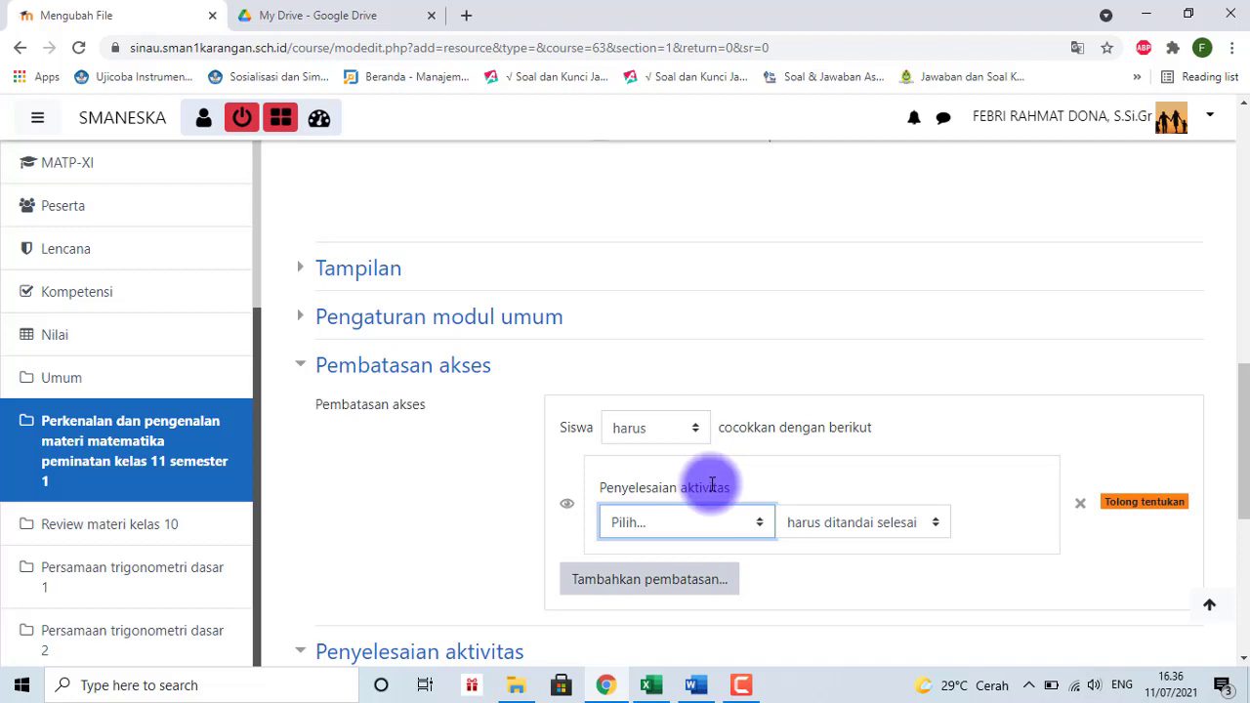
pyautogui.click(1082, 504)
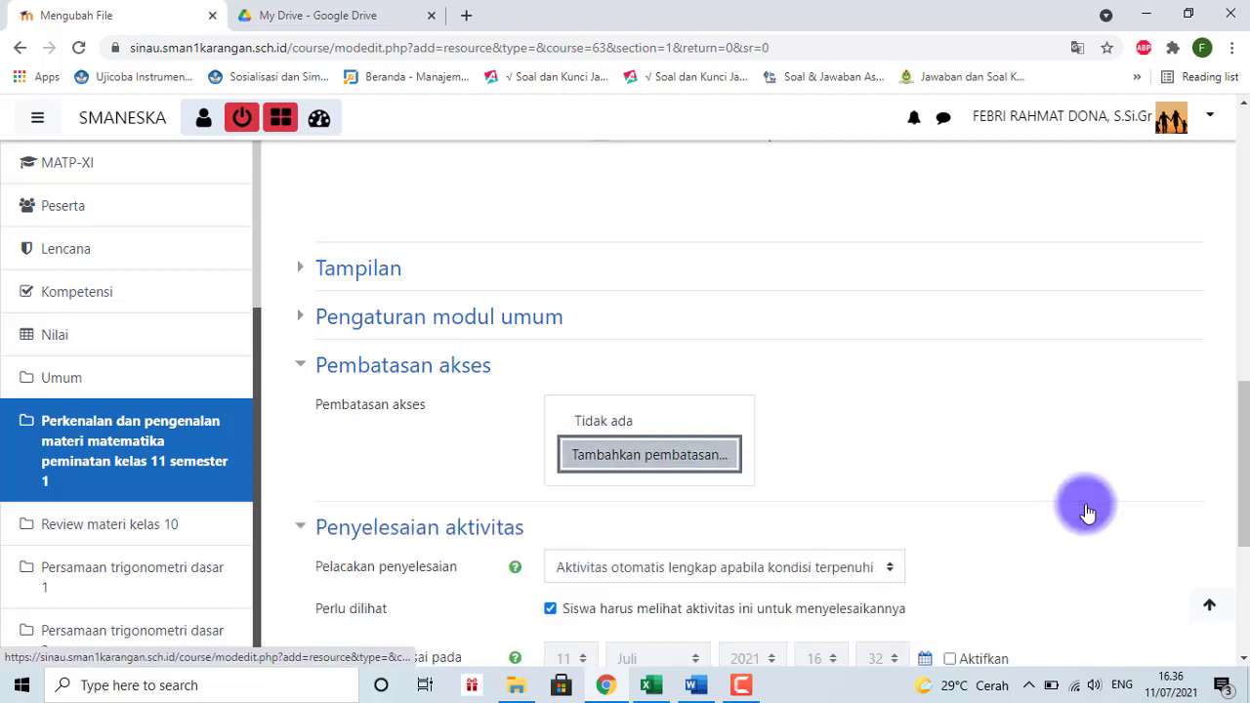
# Step: Add a Tanggal access restriction from 13 Juli 2021, and save the resource, returning to the course
pyautogui.click(671, 467)
pyautogui.click(514, 418)
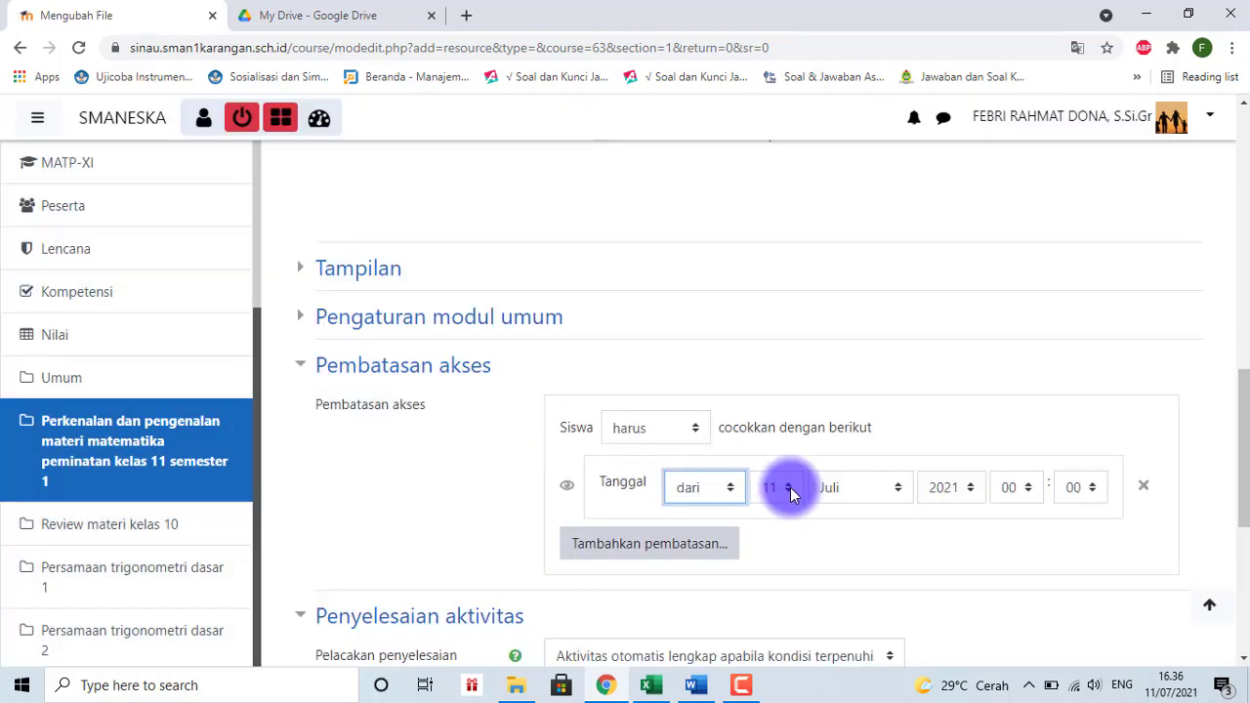
pyautogui.click(791, 488)
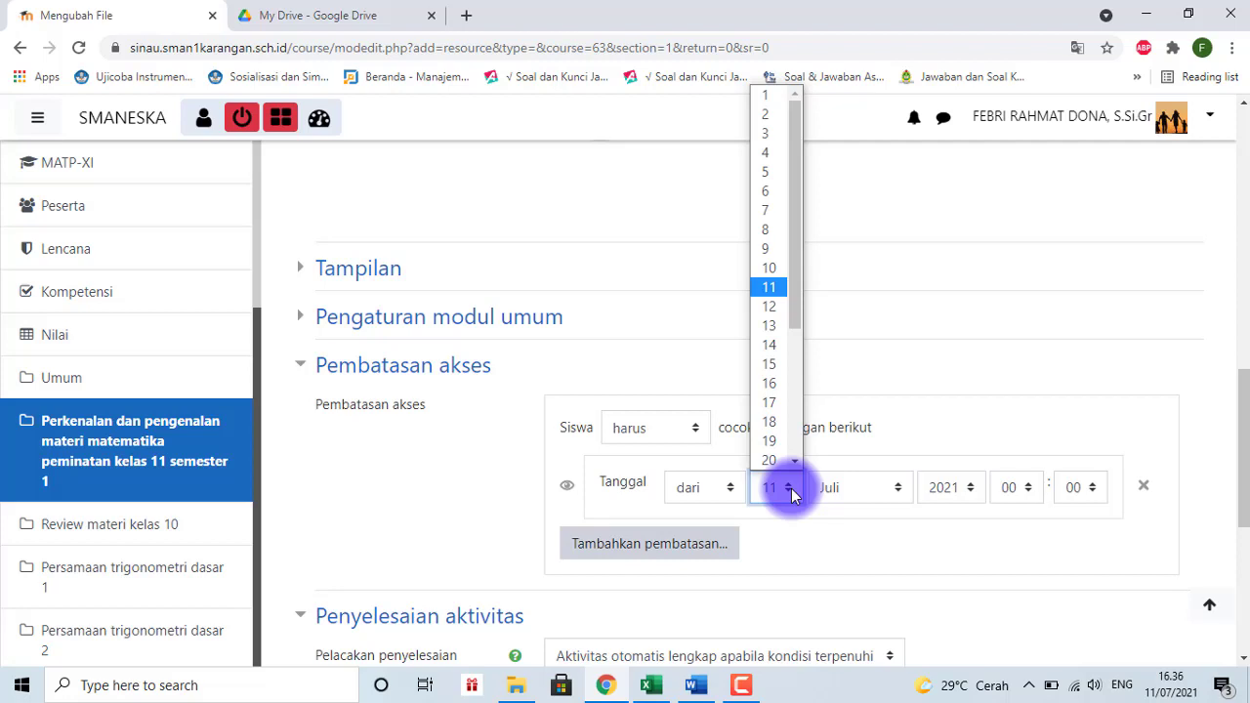
pyautogui.click(778, 329)
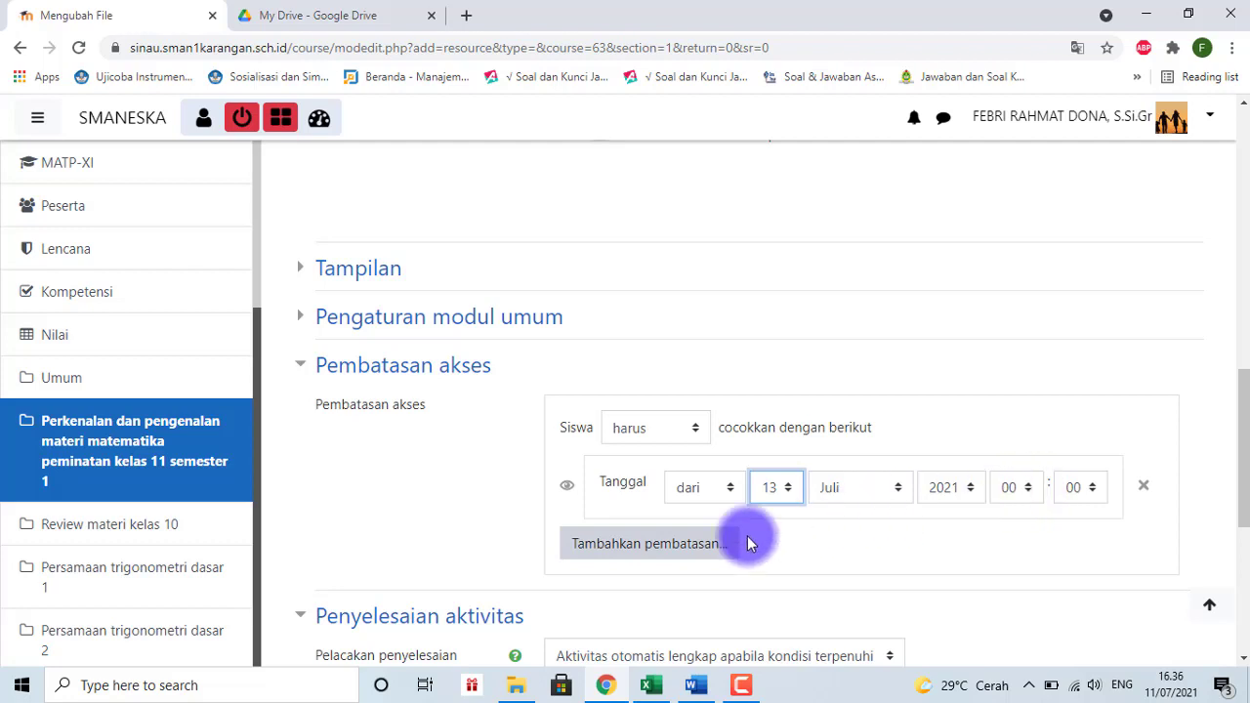
pyautogui.moveTo(1238, 479); pyautogui.dragTo(1237, 589)
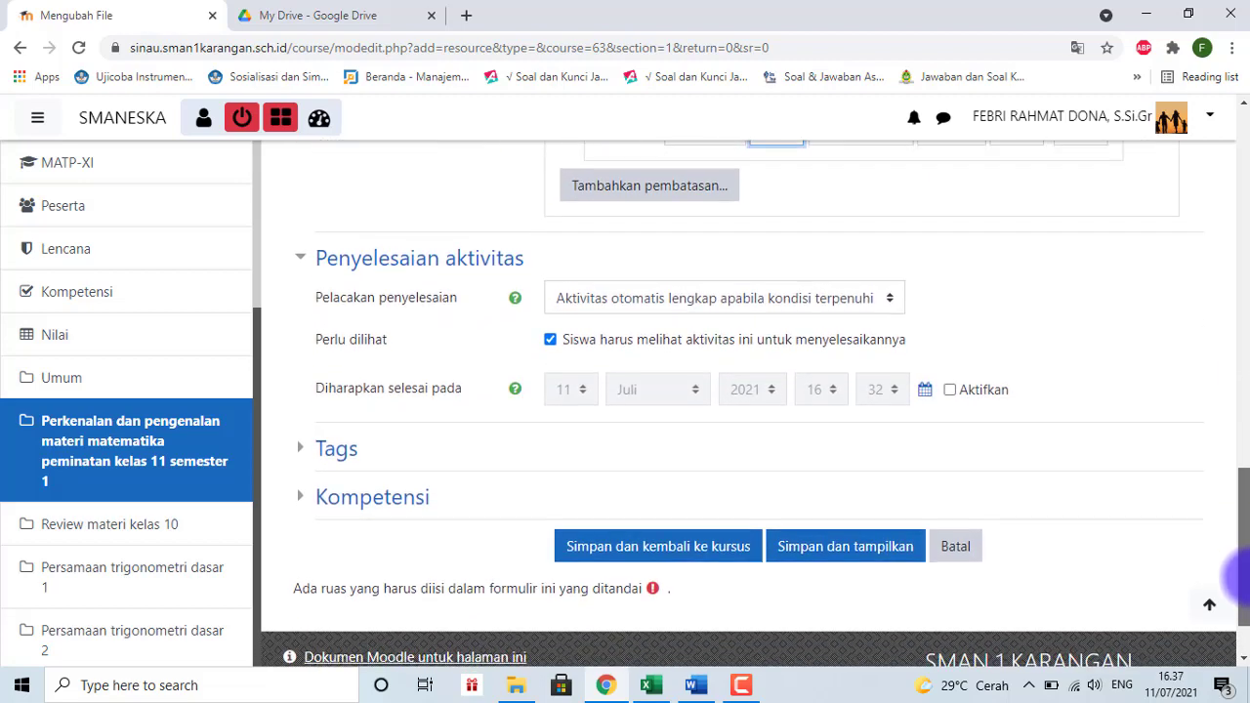
pyautogui.click(657, 549)
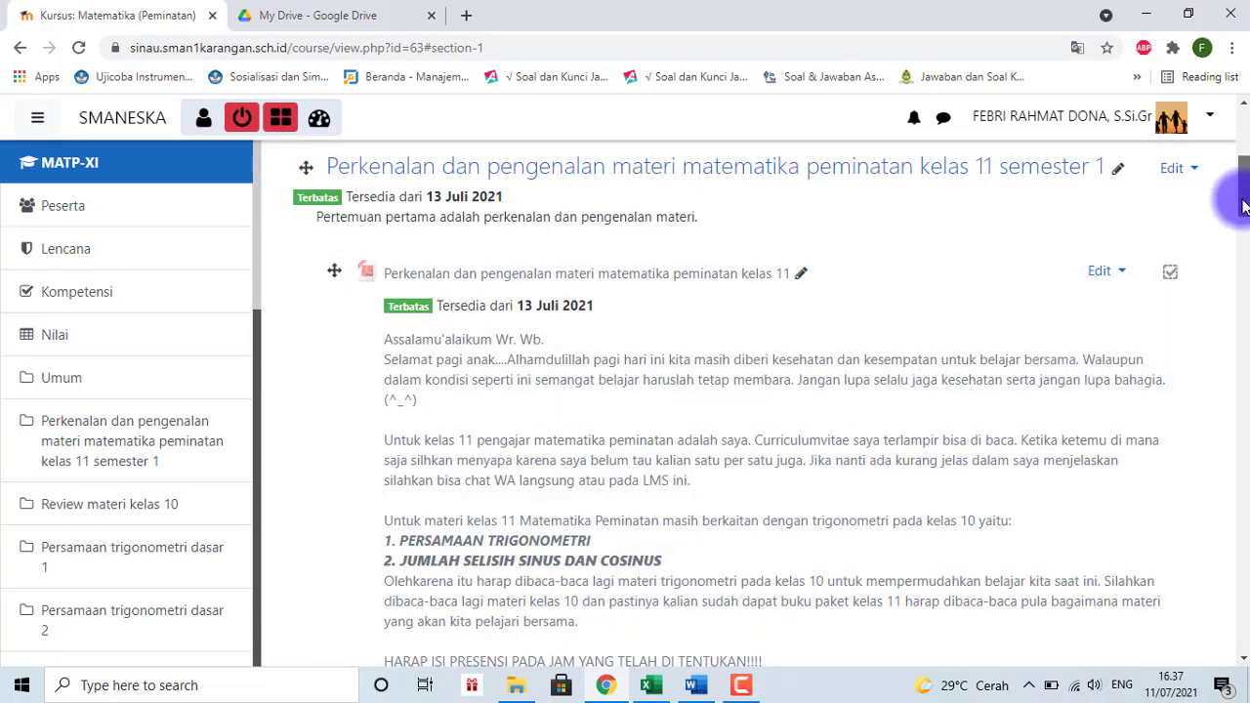
# Step: Review the new file resource on the course page and reopen its settings for editing
pyautogui.scroll(-3, 1242, 224)
pyautogui.moveTo(1241, 229); pyautogui.dragTo(1238, 204)
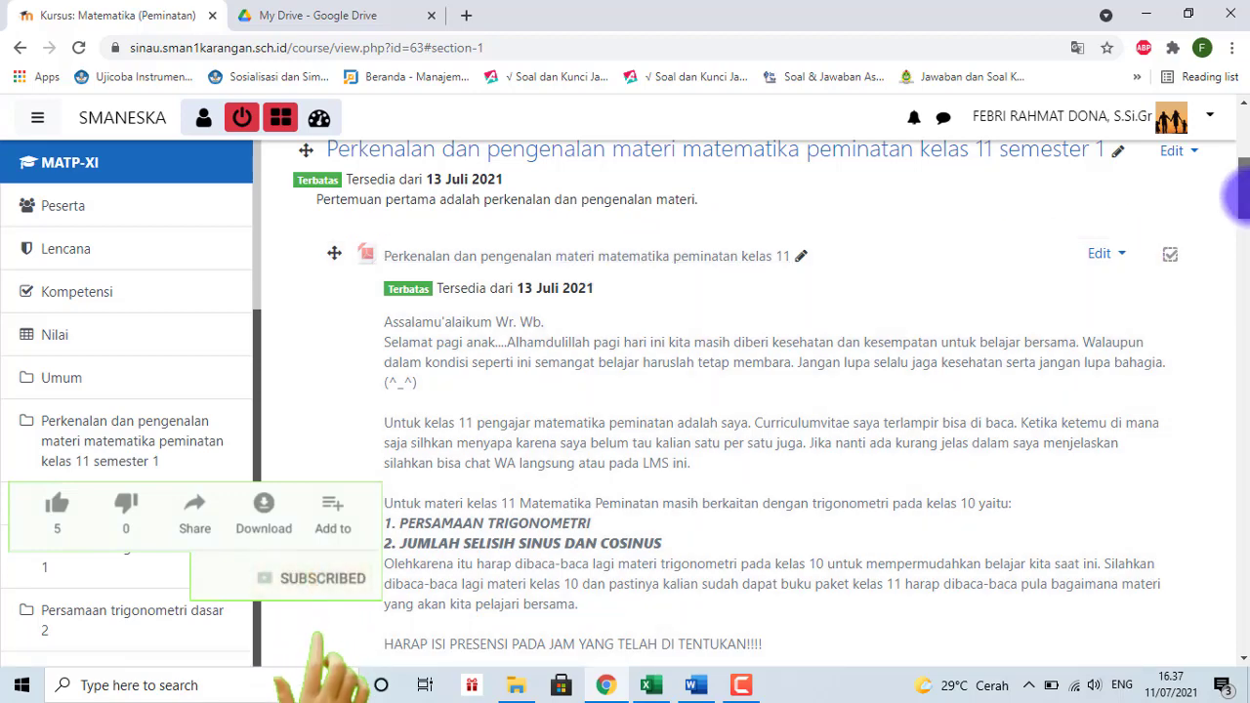
pyautogui.moveTo(1239, 200); pyautogui.dragTo(1240, 212)
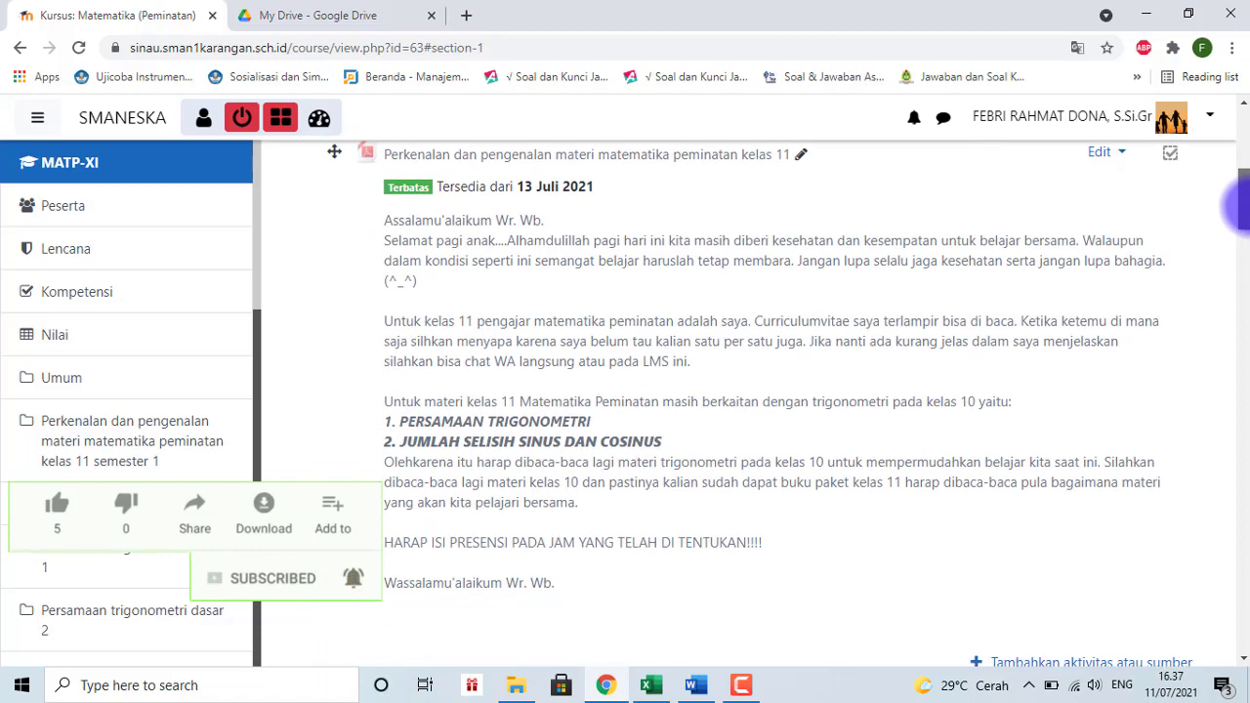
pyautogui.click(1118, 171)
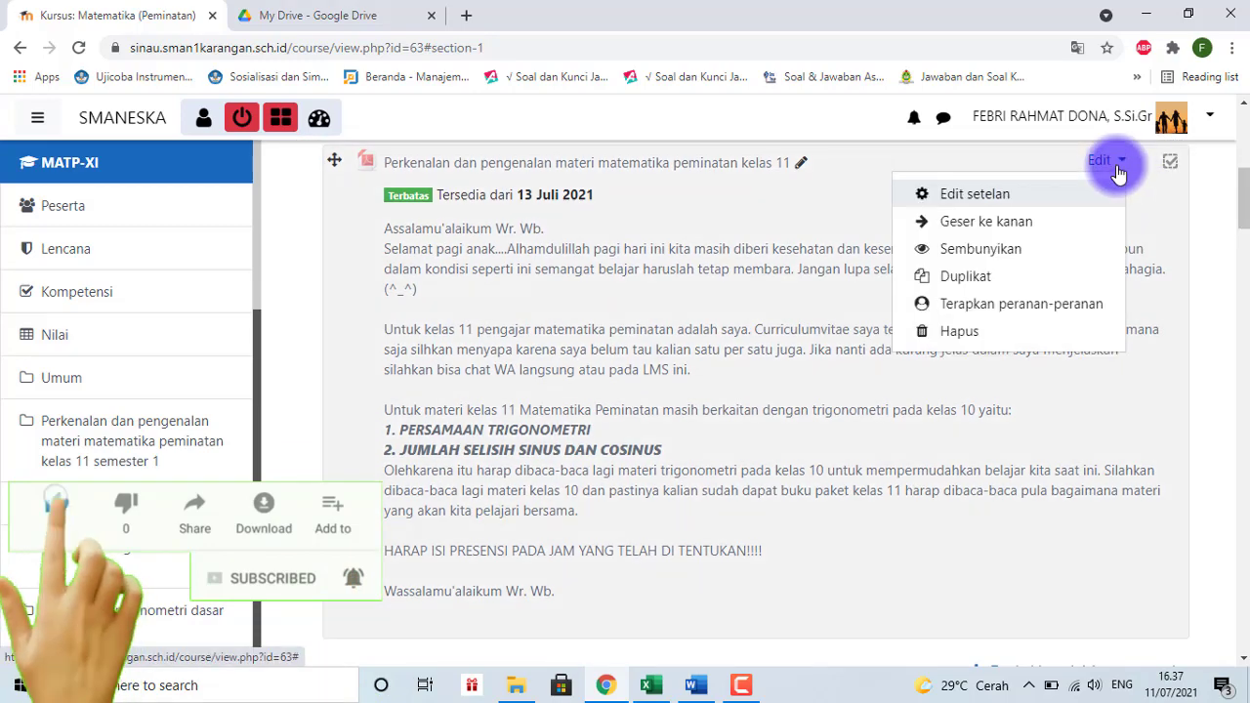
pyautogui.click(1000, 200)
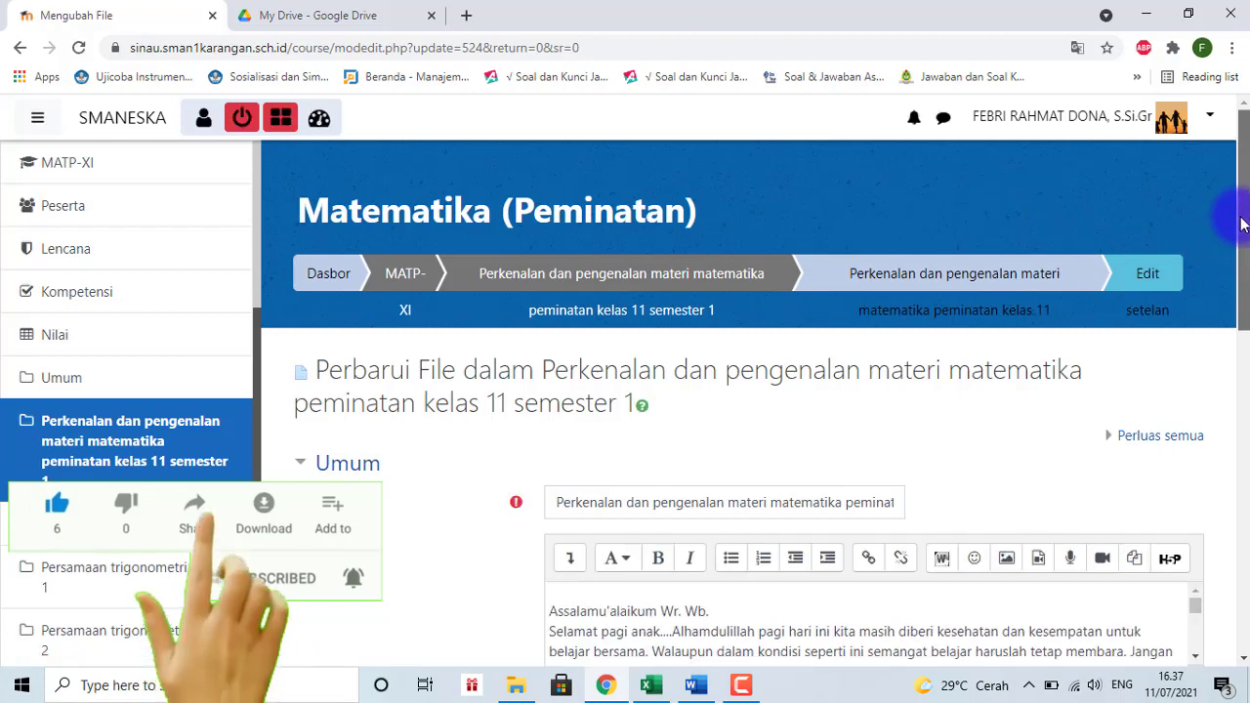
# Step: Turn off Tampilkan deskripsi di halaman kursus for the introductory file resource, and save it, returning to the course
pyautogui.moveTo(1242, 223); pyautogui.dragTo(1233, 368)
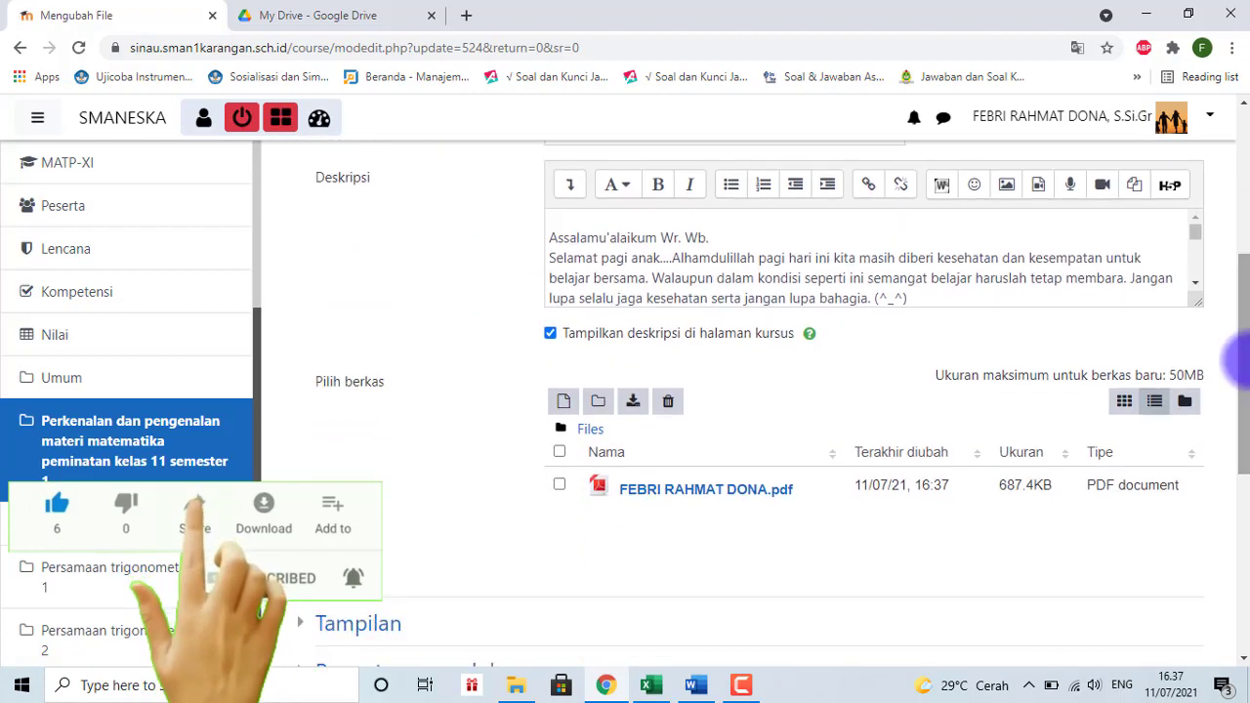
pyautogui.click(551, 333)
pyautogui.moveTo(1236, 313); pyautogui.dragTo(1238, 518)
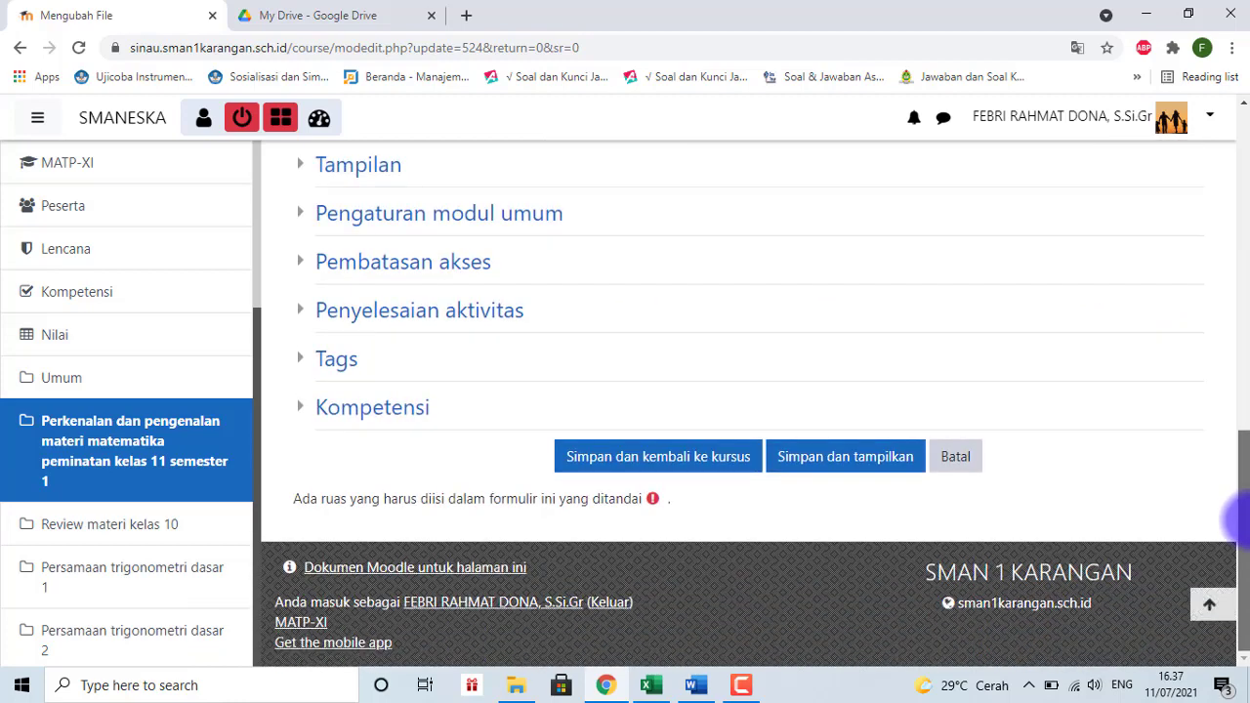
pyautogui.click(644, 457)
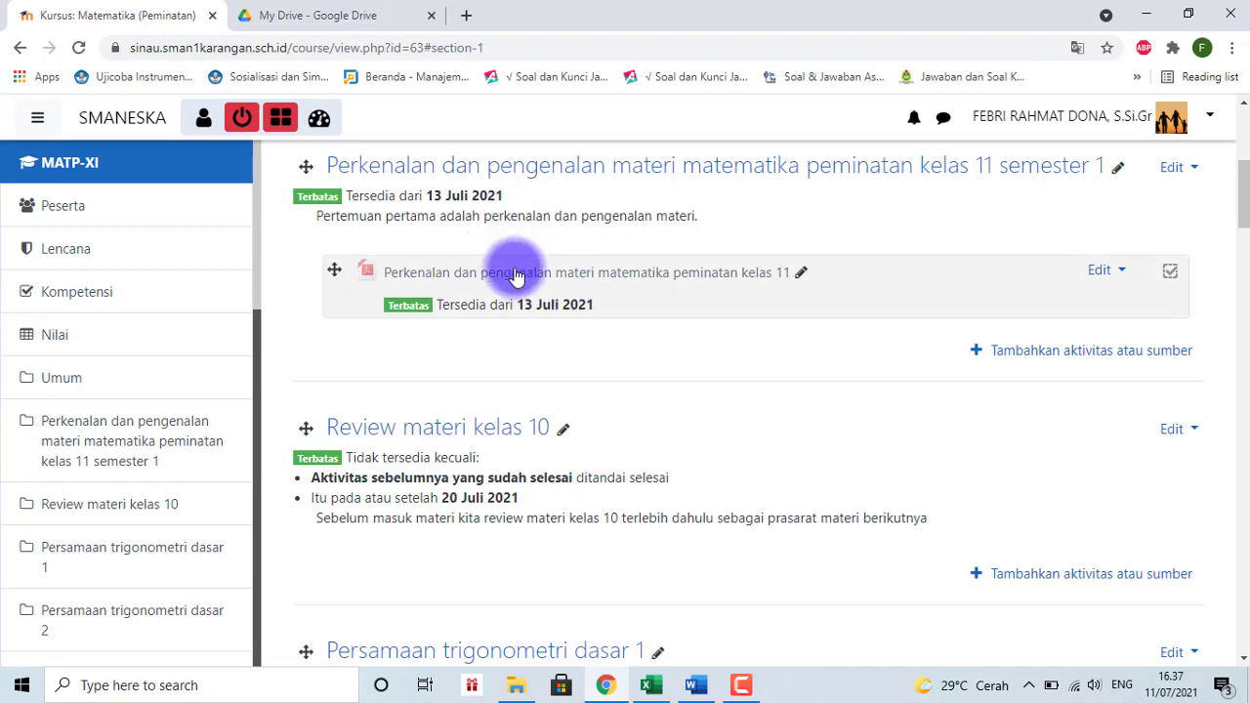
# Step: Reopen the file resource's settings, turn Tampilkan deskripsi di halaman kursus back on, and save, returning to the course
pyautogui.click(1124, 273)
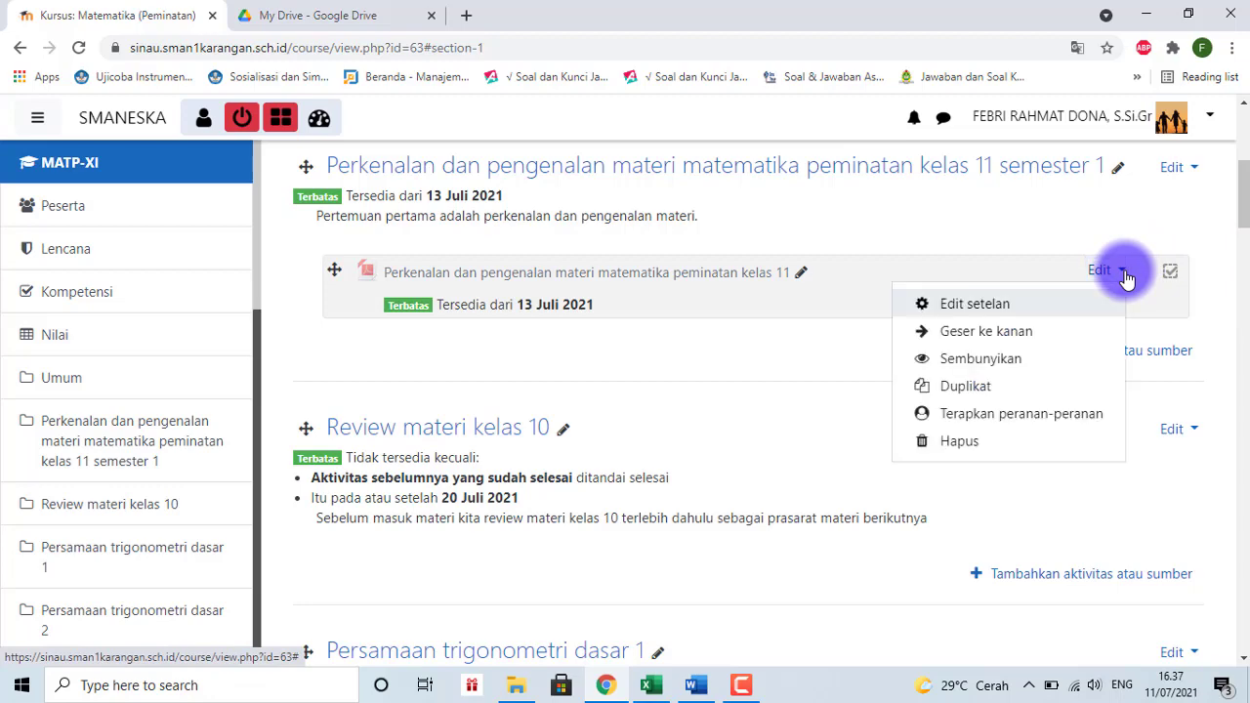
pyautogui.click(972, 308)
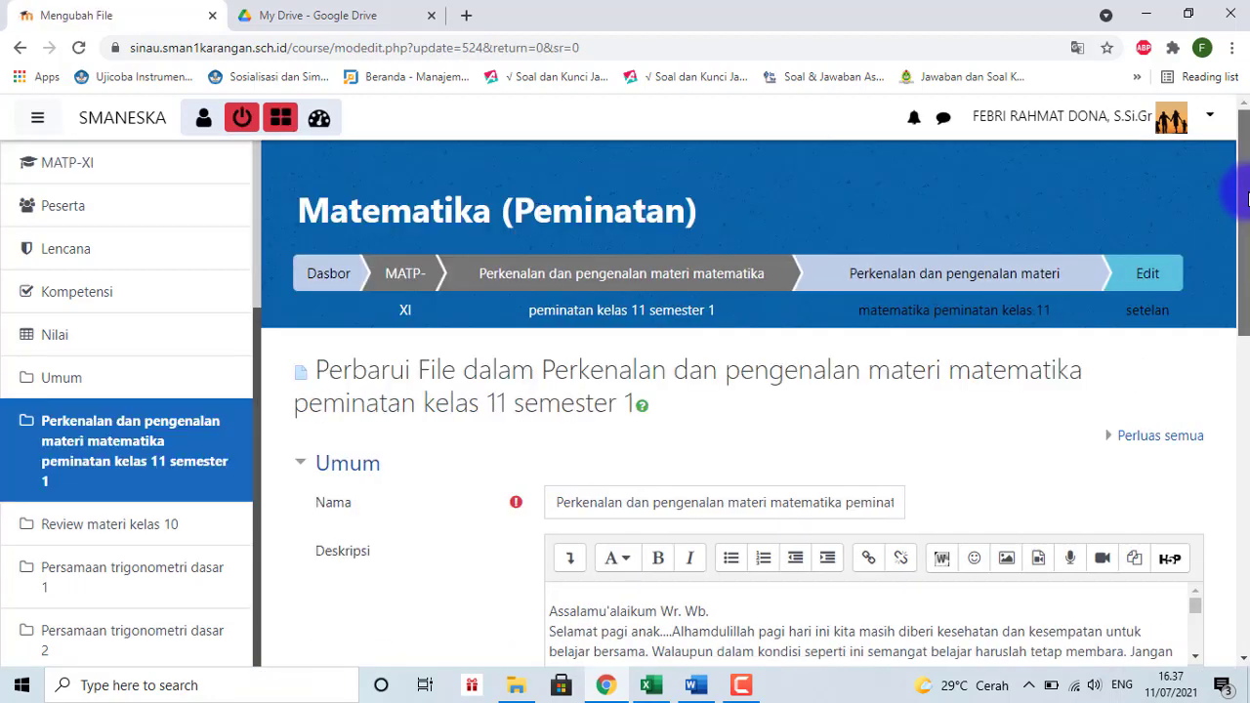
pyautogui.moveTo(1245, 196); pyautogui.dragTo(1240, 349)
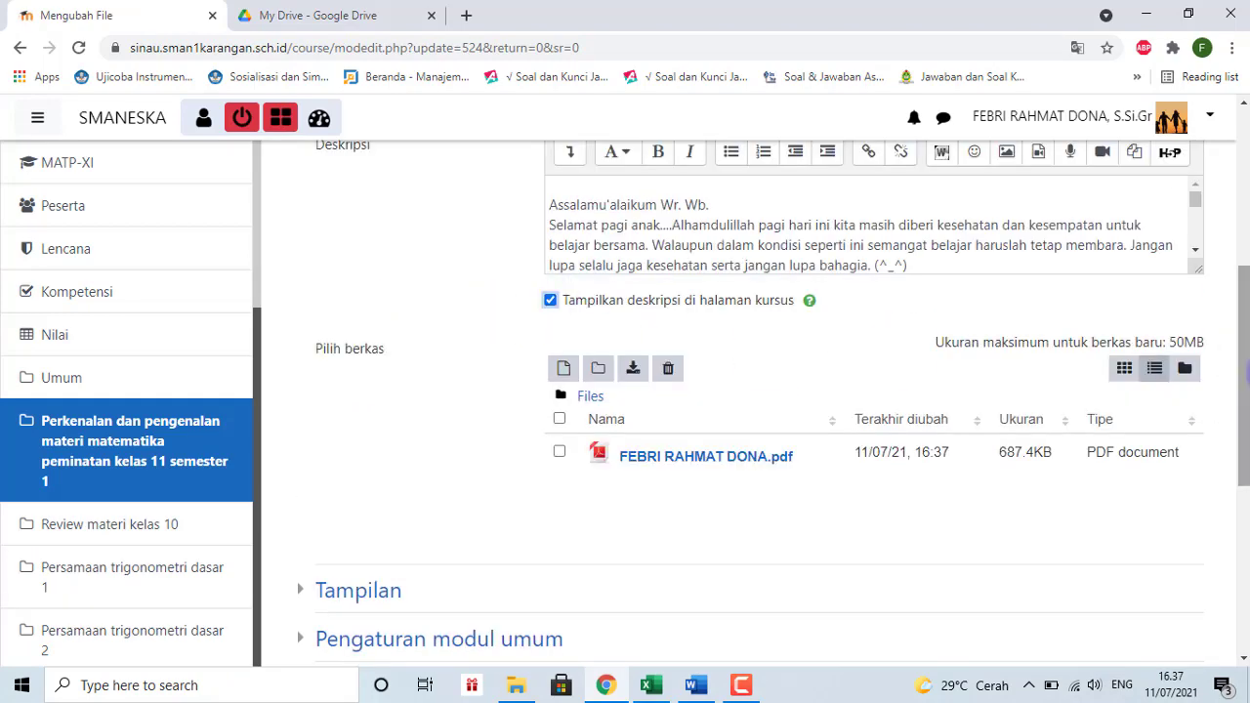
pyautogui.moveTo(1242, 377); pyautogui.dragTo(1240, 604)
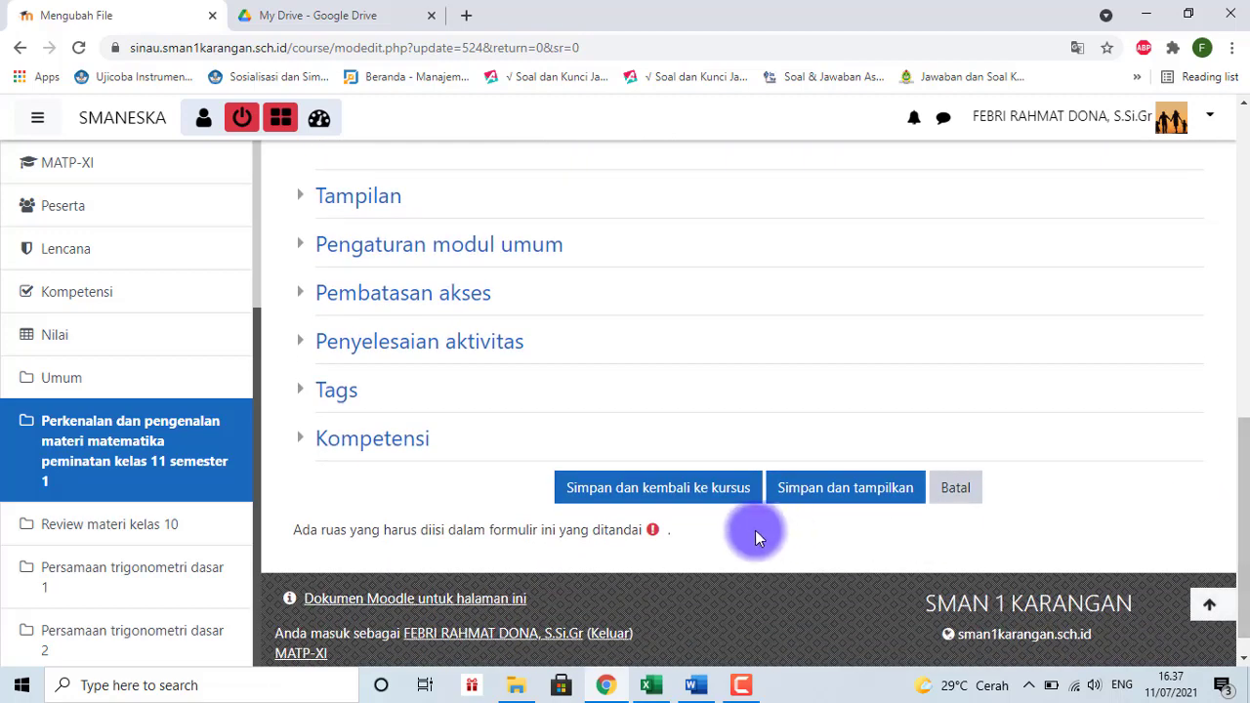
pyautogui.click(669, 486)
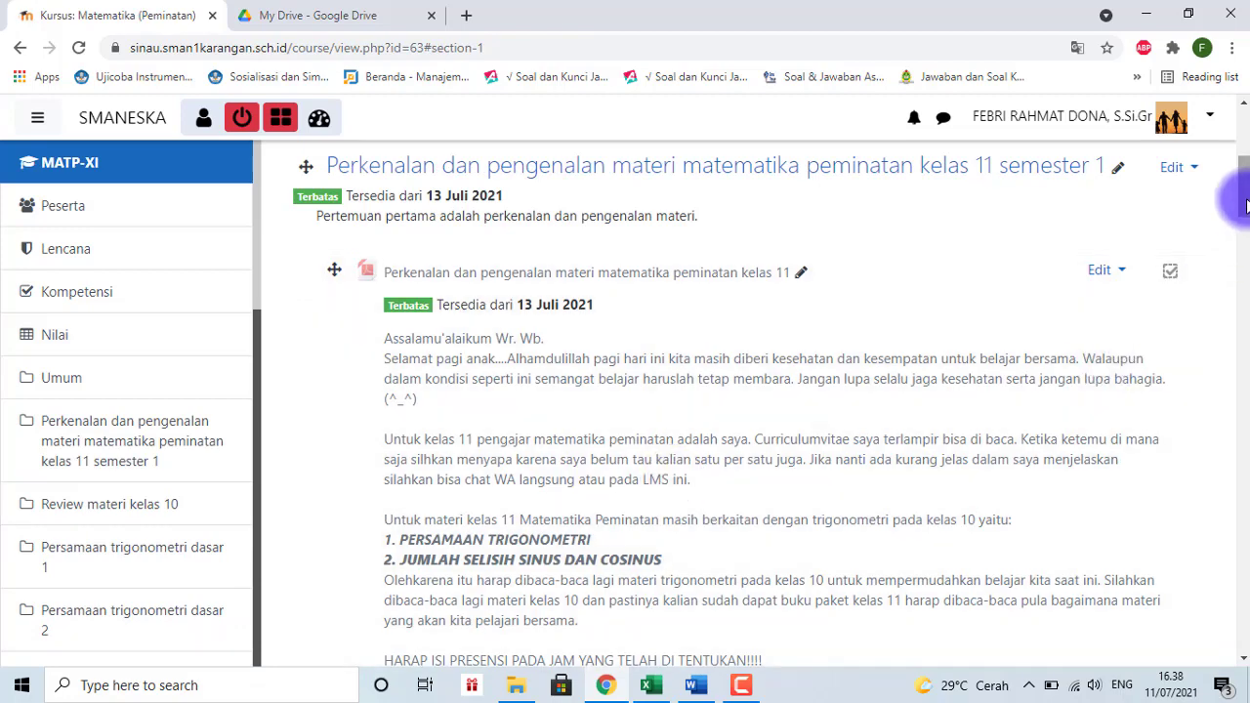
# Step: Add a Folder resource named perkenalan to the Perkenalan dan pengenalan materi matematika peminatan kelas 11 semester 1 section
pyautogui.scroll(-1, 1247, 210)
pyautogui.moveTo(1247, 210); pyautogui.dragTo(1242, 249)
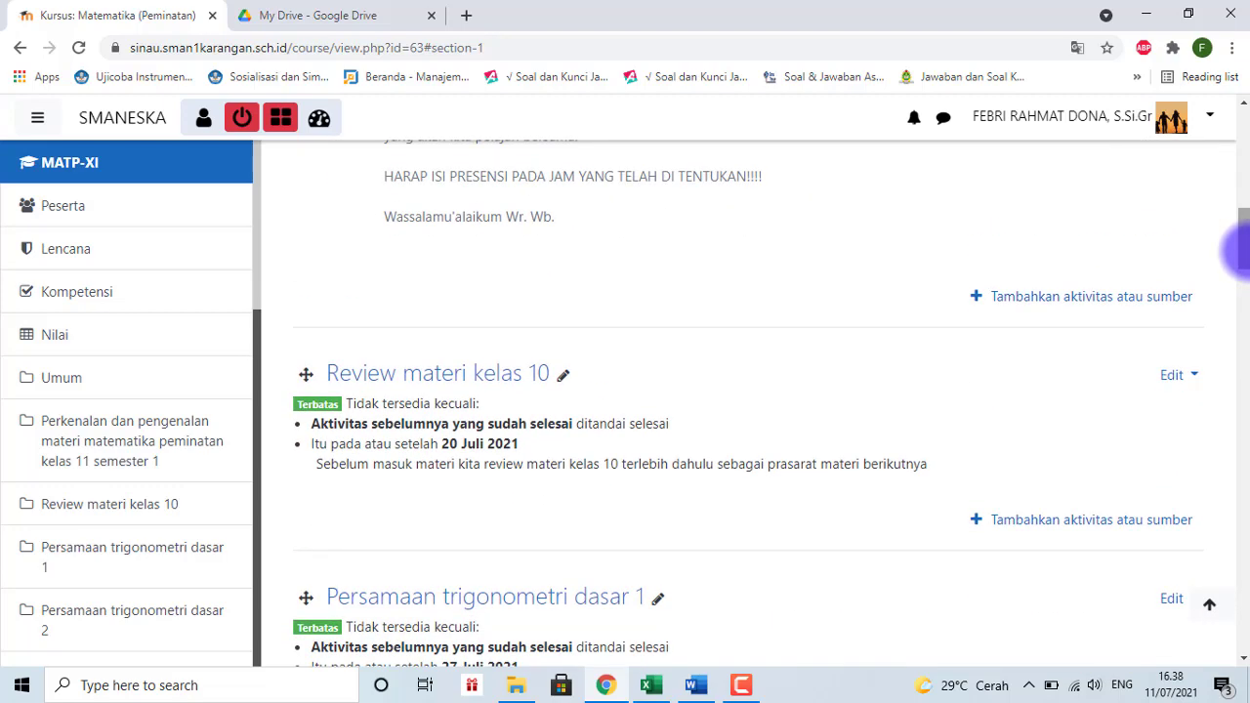
pyautogui.click(1059, 298)
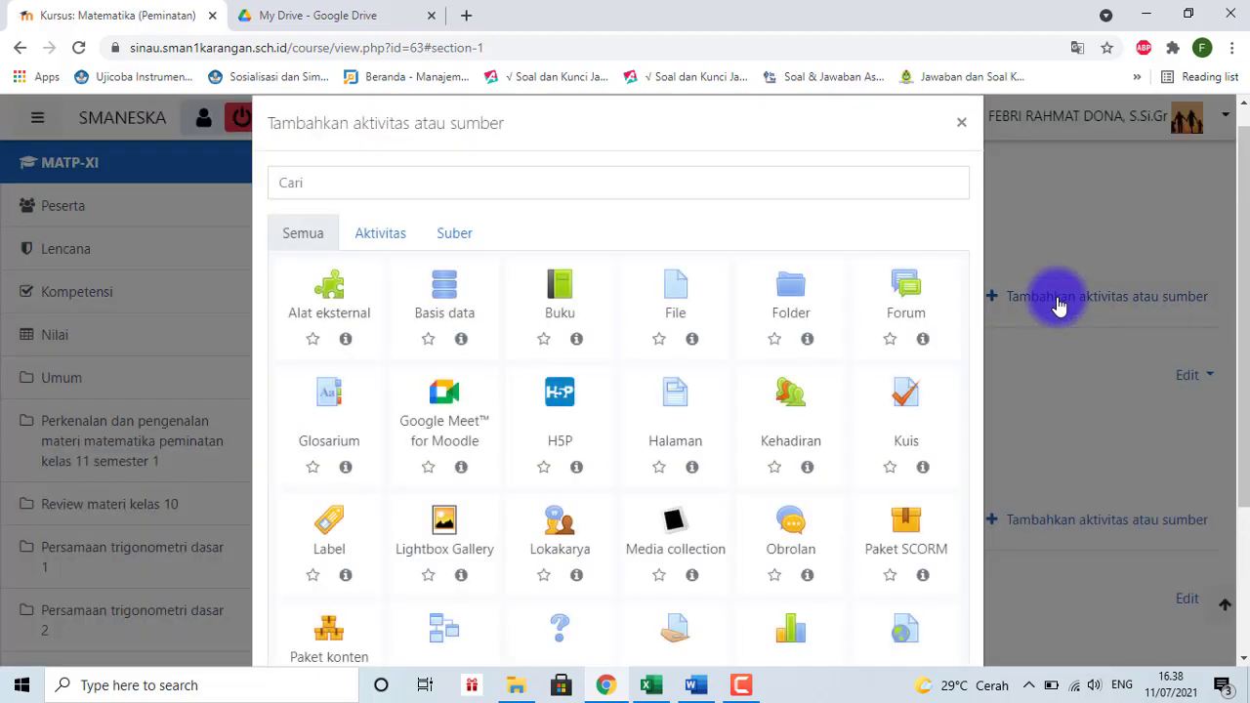
pyautogui.click(795, 308)
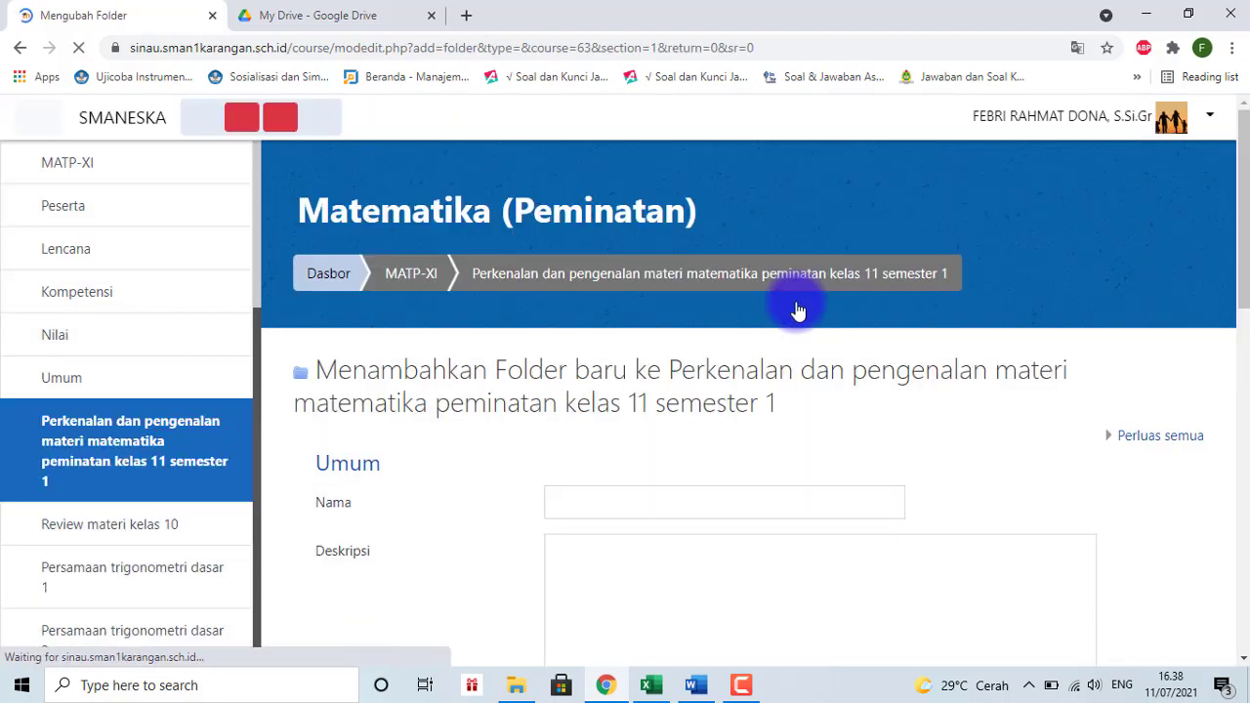
pyautogui.click(601, 499)
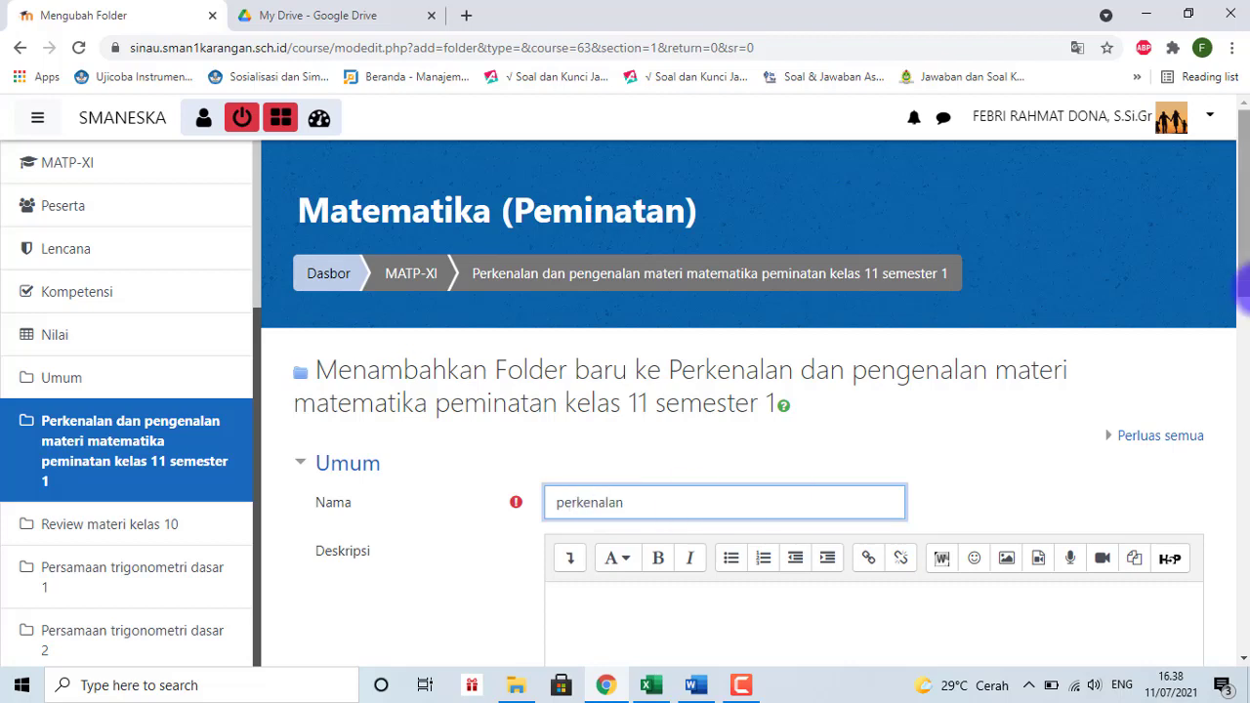
# Step: Enter "halo anak-anak..." as the folder's description and enable Tampilkan deskripsi di halaman kursus
pyautogui.moveTo(1247, 282); pyautogui.dragTo(1247, 342)
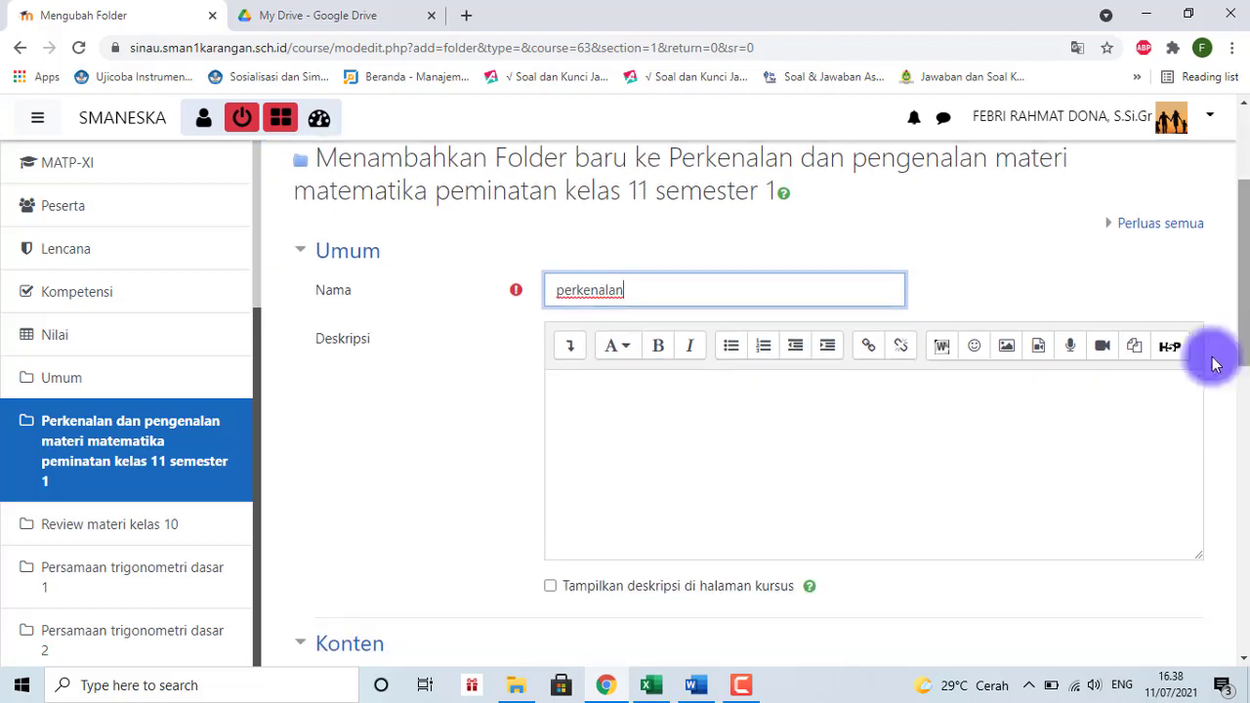
pyautogui.click(620, 403)
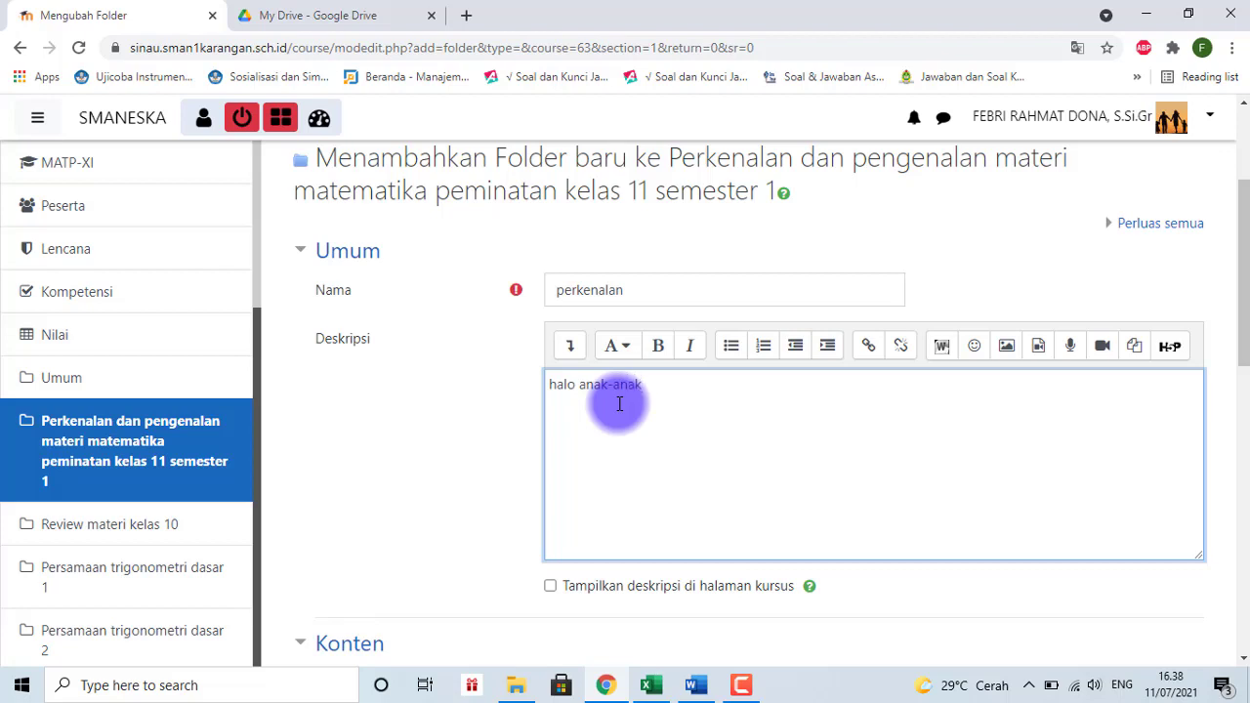
pyautogui.click(557, 592)
pyautogui.click(551, 586)
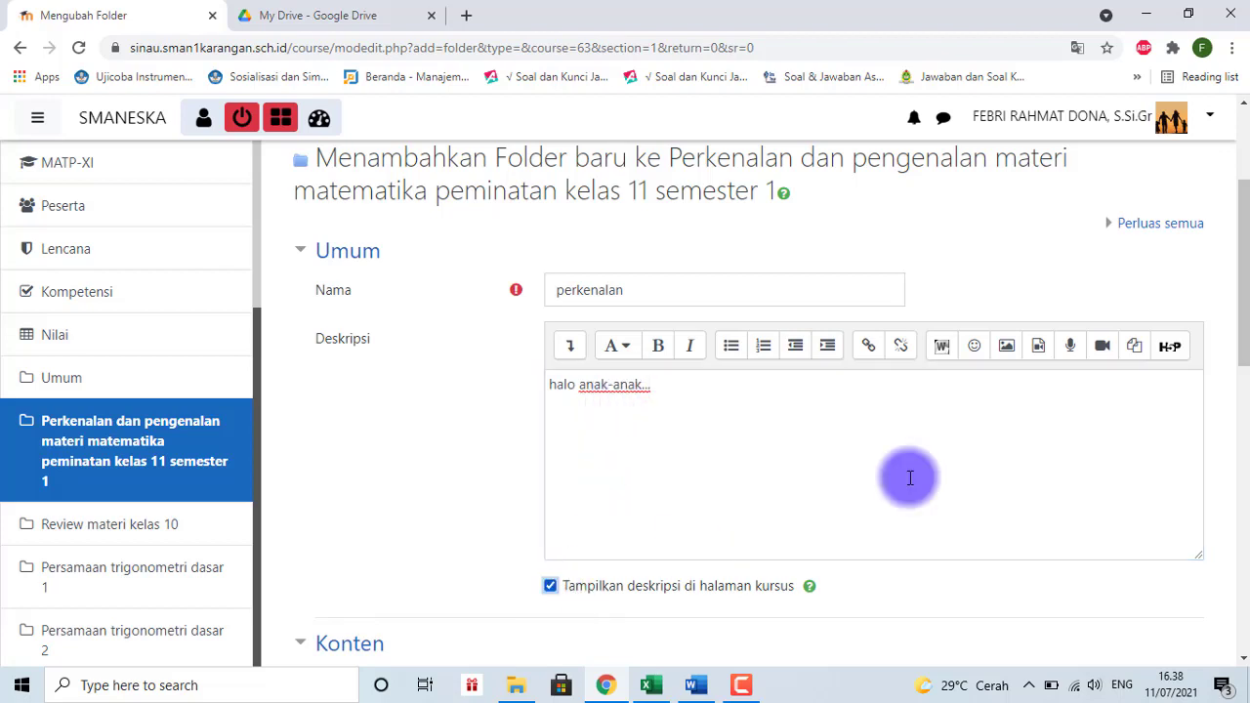
# Step: Create a subfolder named MATERI 1 in the folder resource's Berkas area
pyautogui.moveTo(1244, 325); pyautogui.dragTo(1245, 442)
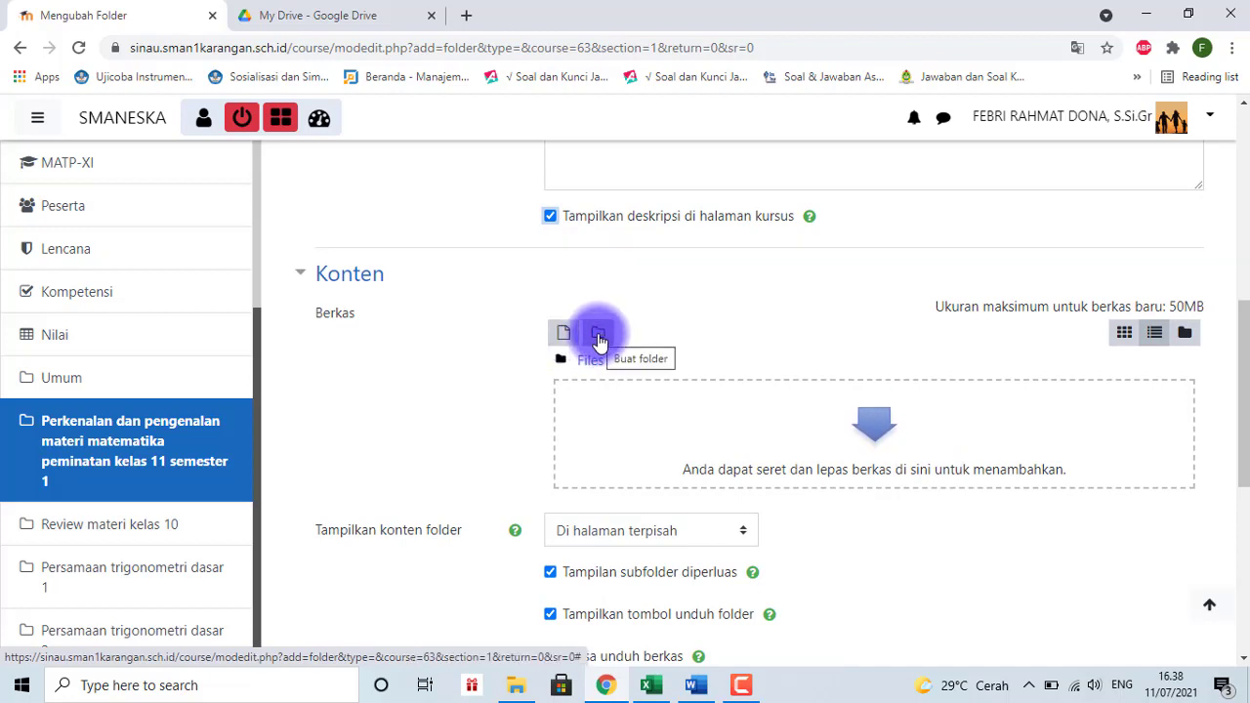
pyautogui.click(599, 339)
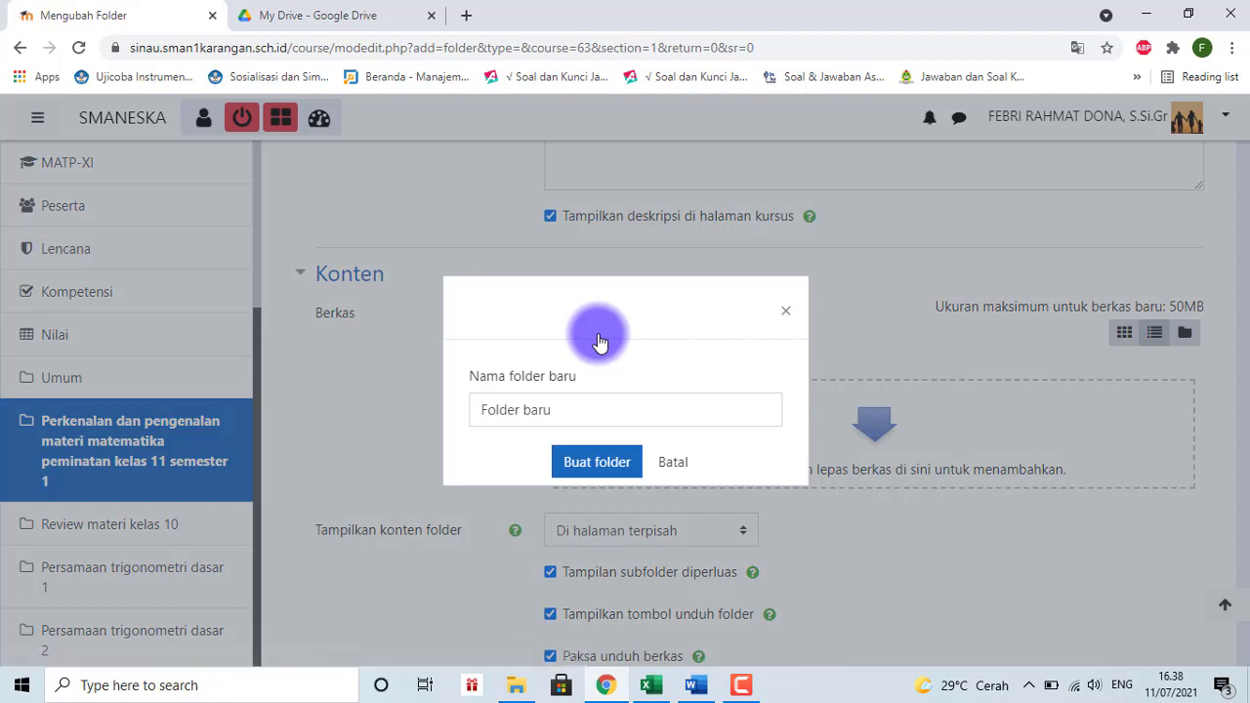
pyautogui.tripleClick(614, 408)
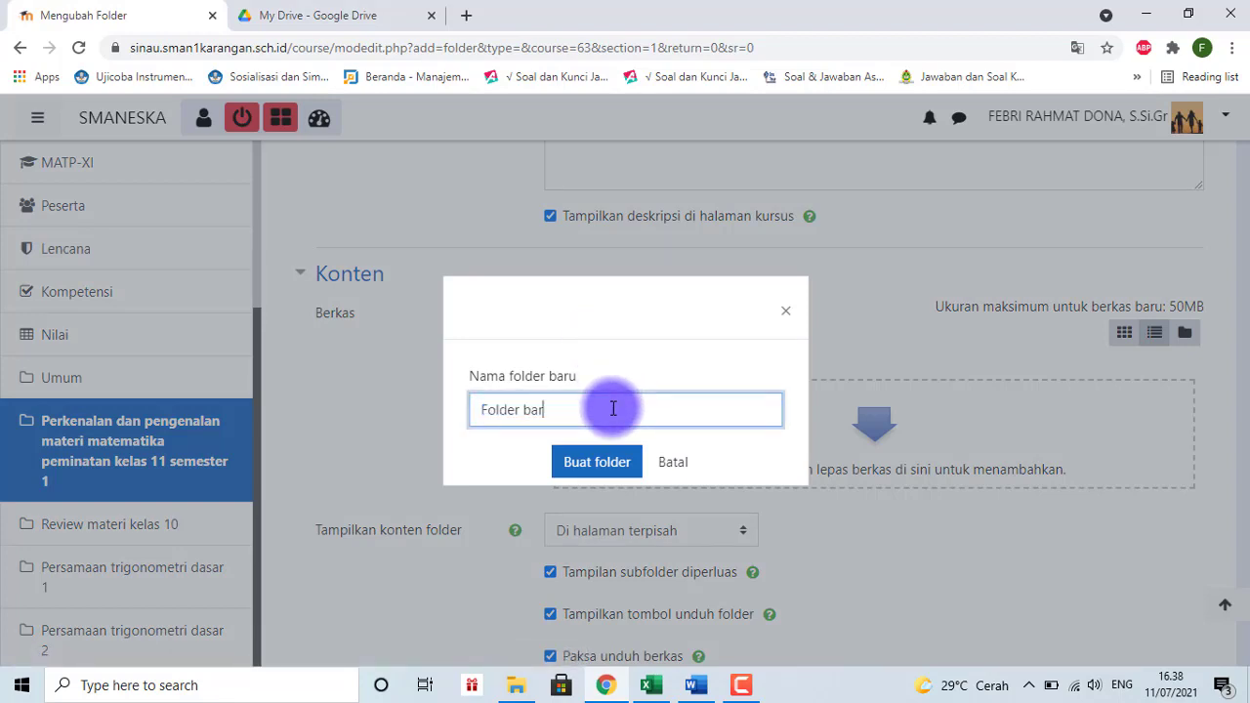
pyautogui.press('BackSpace')
pyautogui.press('BackSpace')
pyautogui.press('BackSpace')
pyautogui.press('BackSpace')
pyautogui.press('BackSpace')
pyautogui.press('BackSpace')
pyautogui.press('BackSpace')
pyautogui.press('BackSpace')
pyautogui.press('BackSpace')
pyautogui.press('BackSpace')
pyautogui.write('M')
pyautogui.click(604, 457)
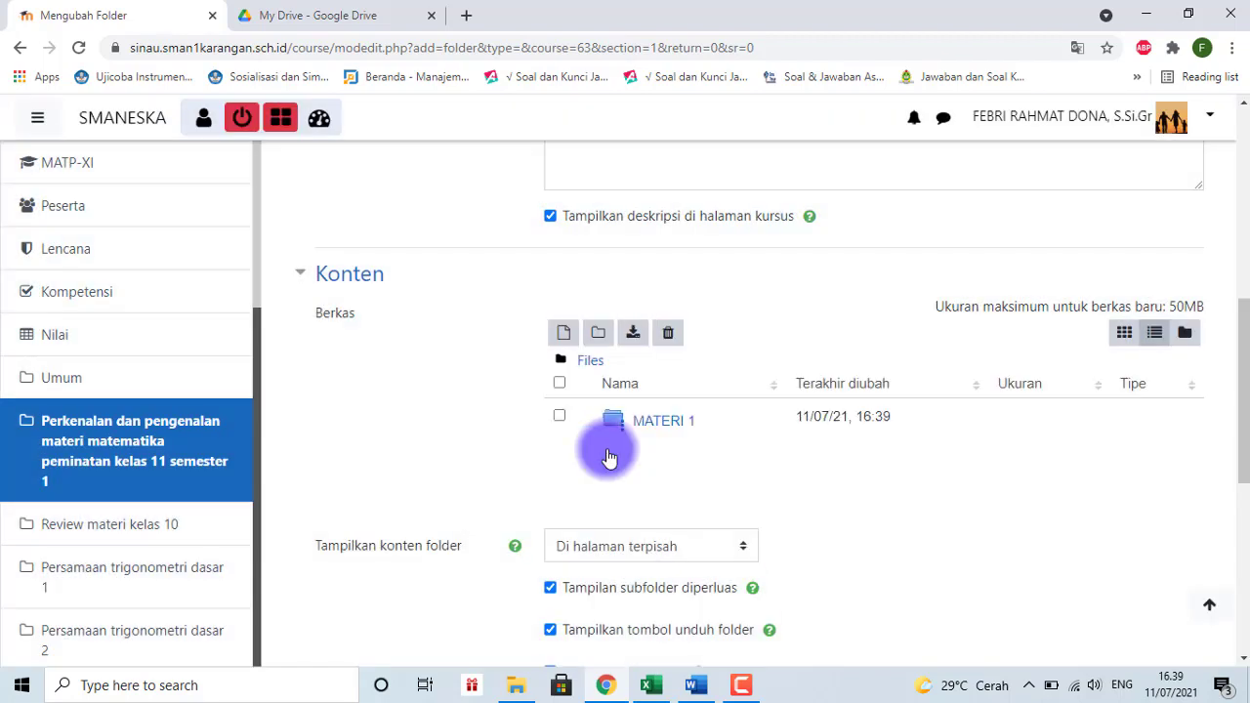
# Step: Upload the teacher's profile PDF and XI_Matematika Peminatan_KD 3.1_Final from File Explorer's 2021-2022 folder into the MATERI 1 subfolder
pyautogui.click(655, 422)
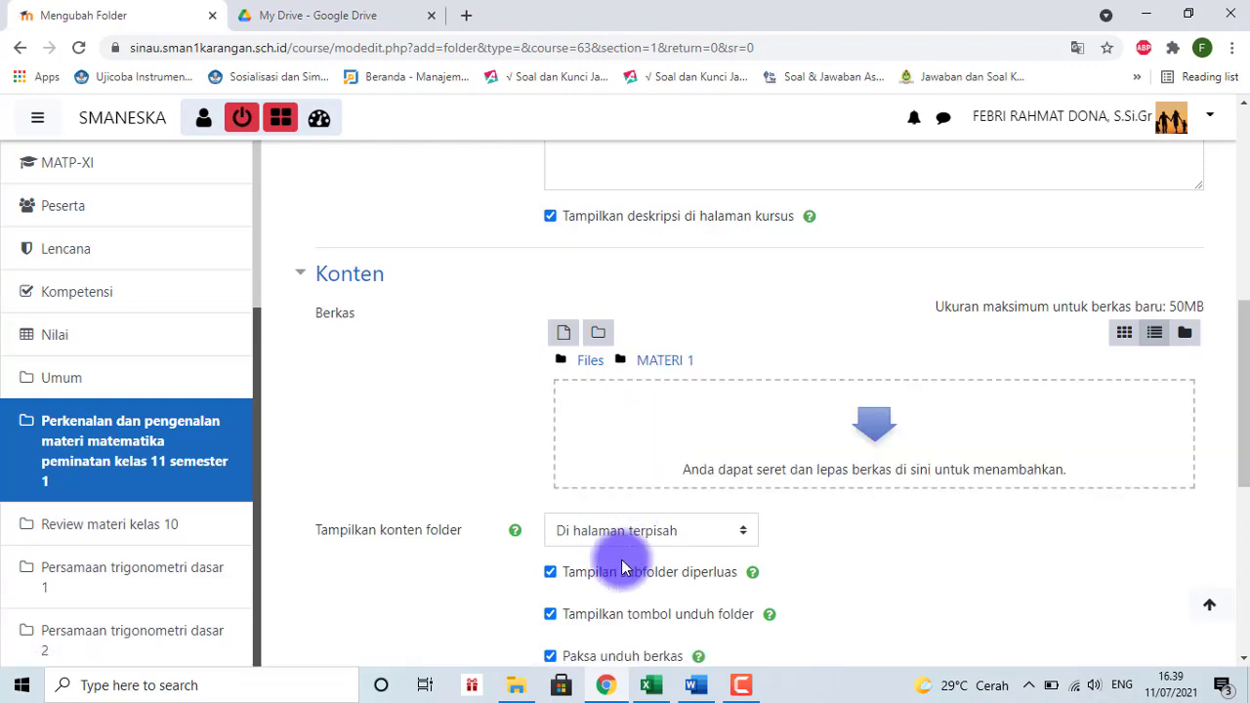
pyautogui.moveTo(498, 674)
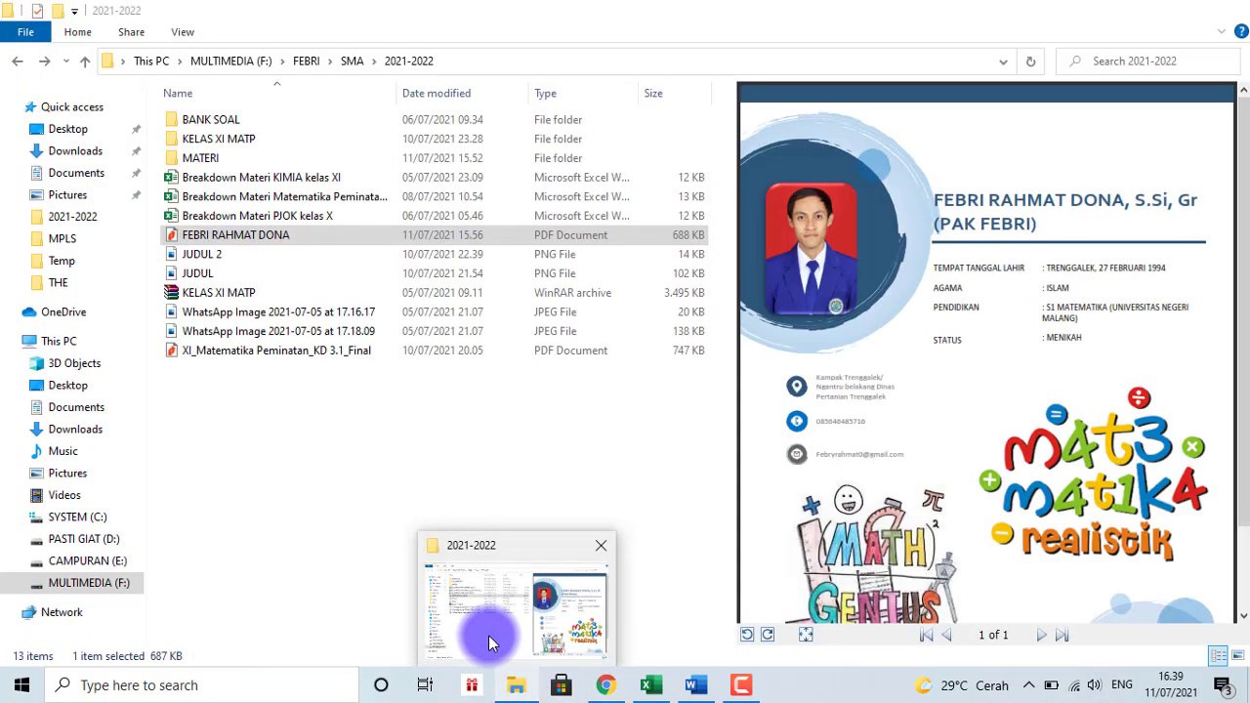
pyautogui.click(489, 635)
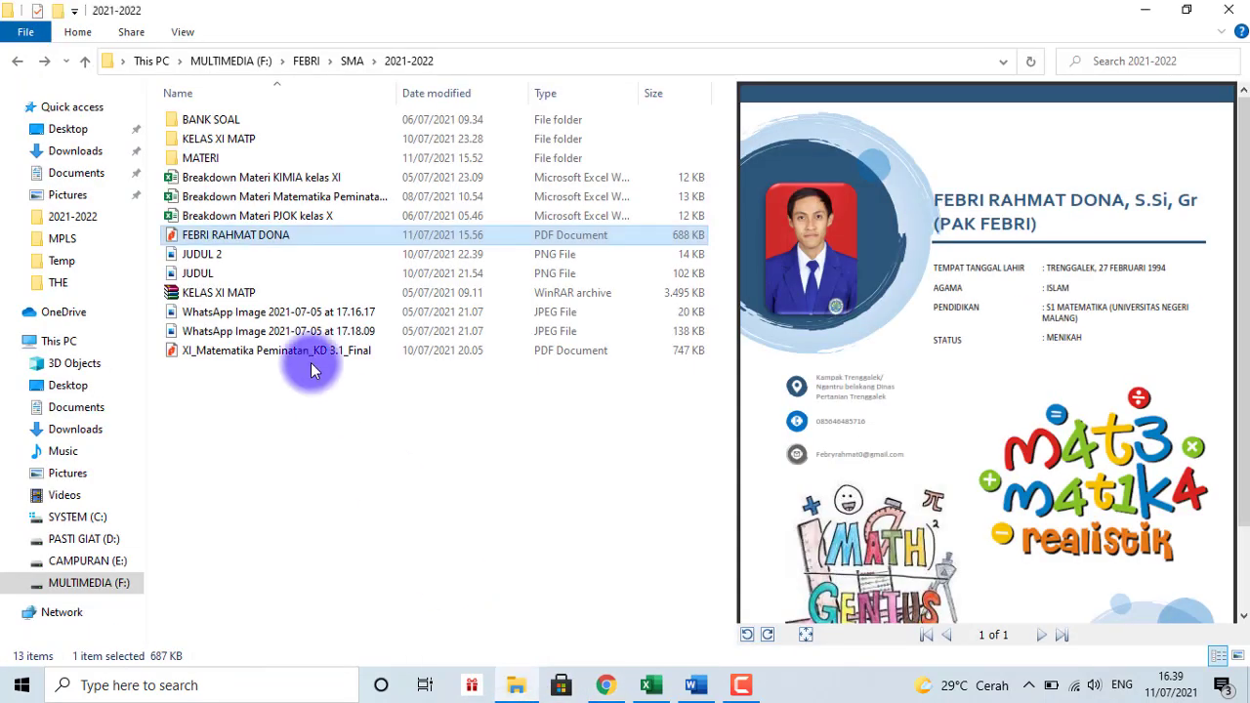
pyautogui.click(245, 357)
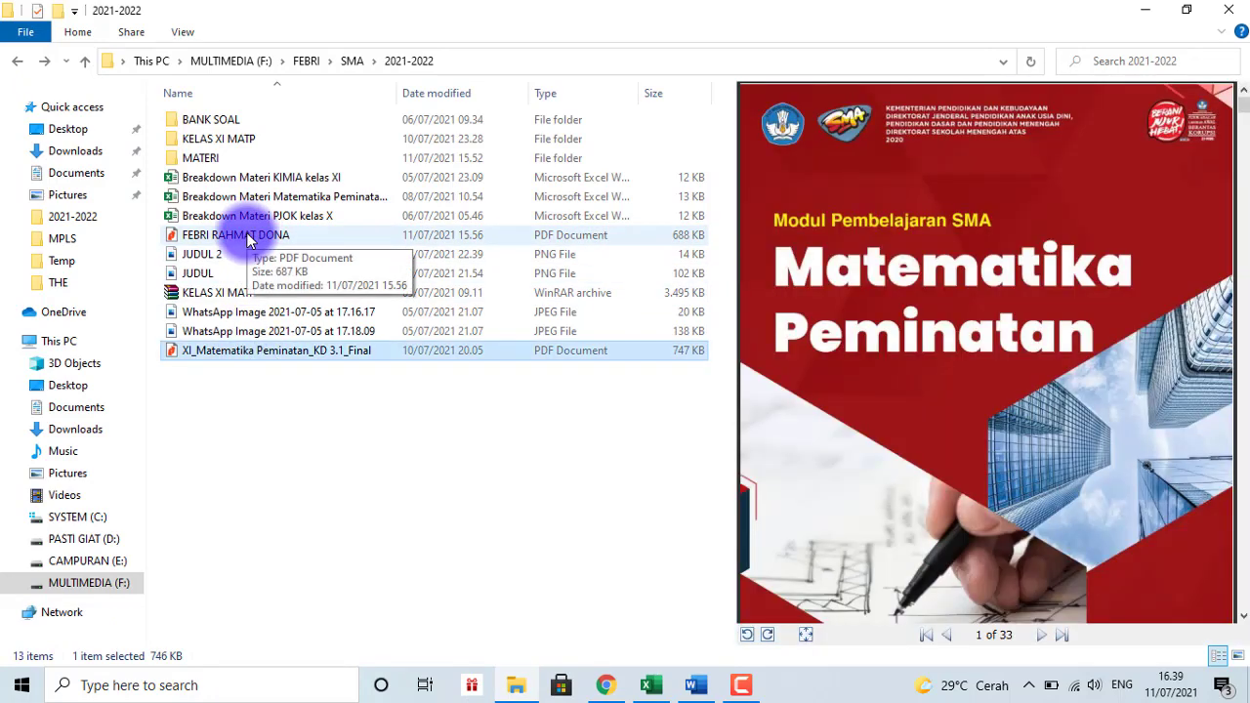
pyautogui.keyDown('ctrl'); pyautogui.click(249, 239); pyautogui.keyUp('ctrl')
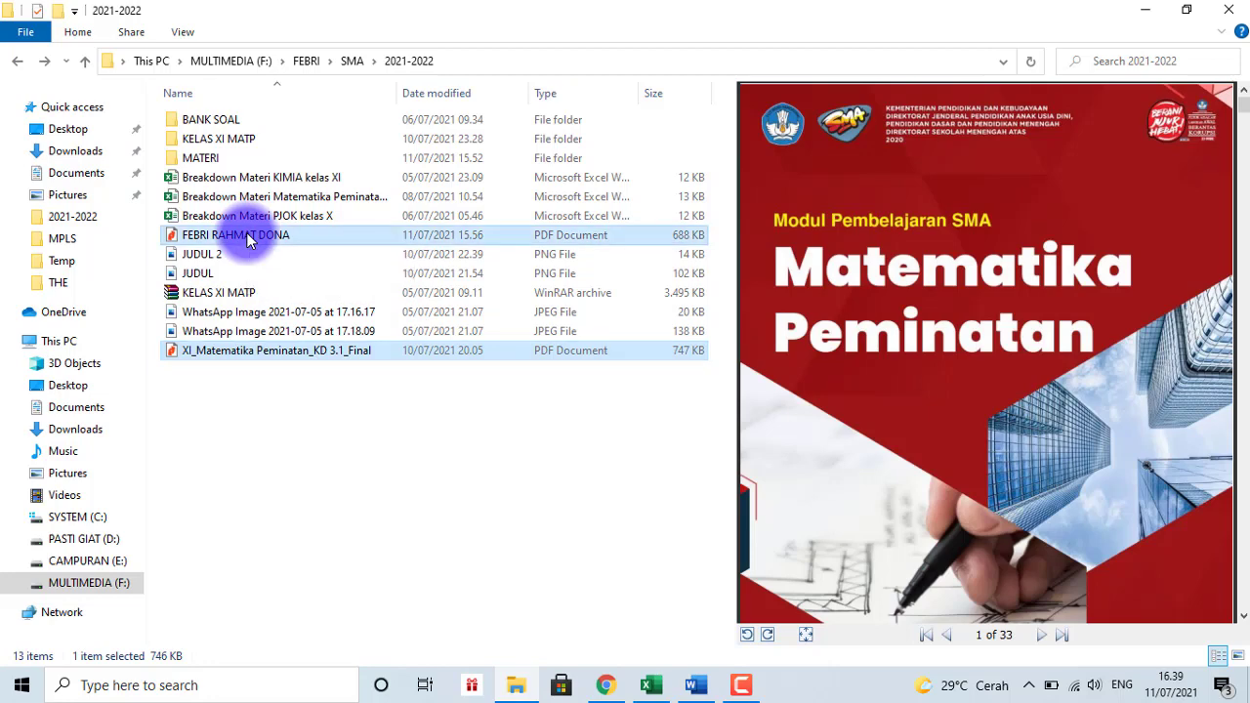
pyautogui.moveTo(221, 239); pyautogui.dragTo(835, 466)
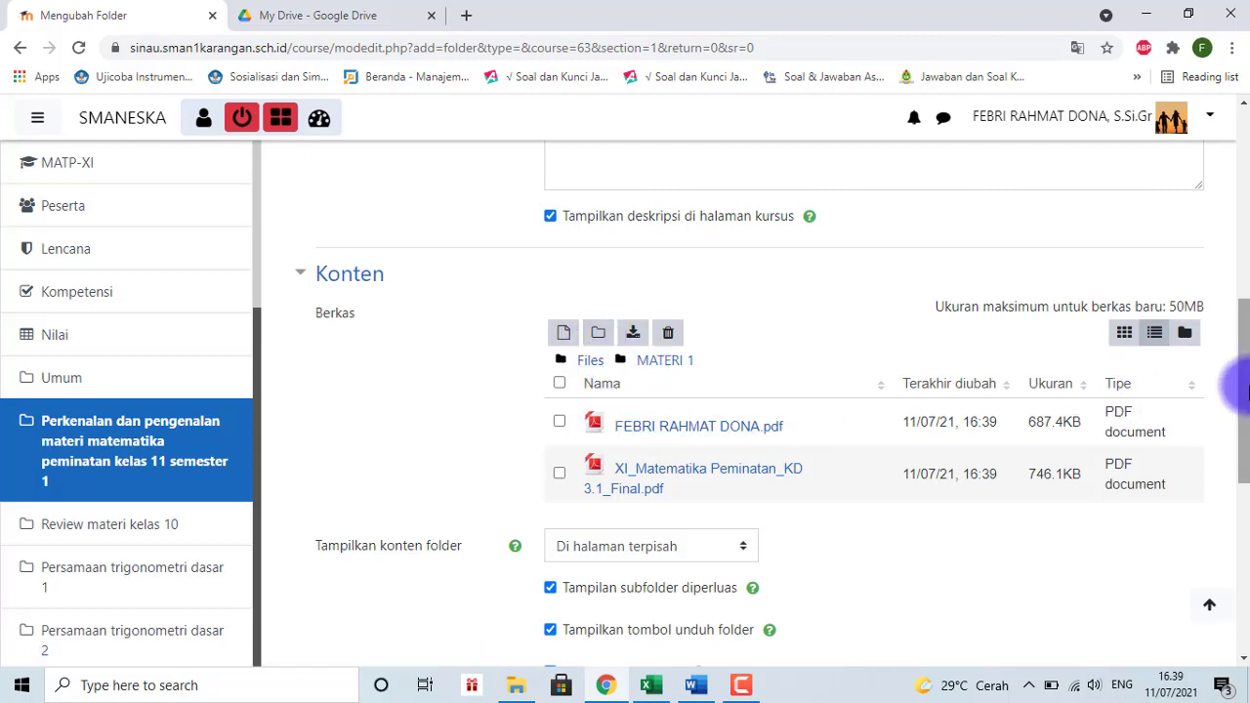
# Step: Add a Penyelesaian aktivitas access restriction to the folder requiring Aktivitas sebelumnya dengan penyelesaian, with harus ditandai selesai
pyautogui.moveTo(1246, 391); pyautogui.dragTo(1244, 495)
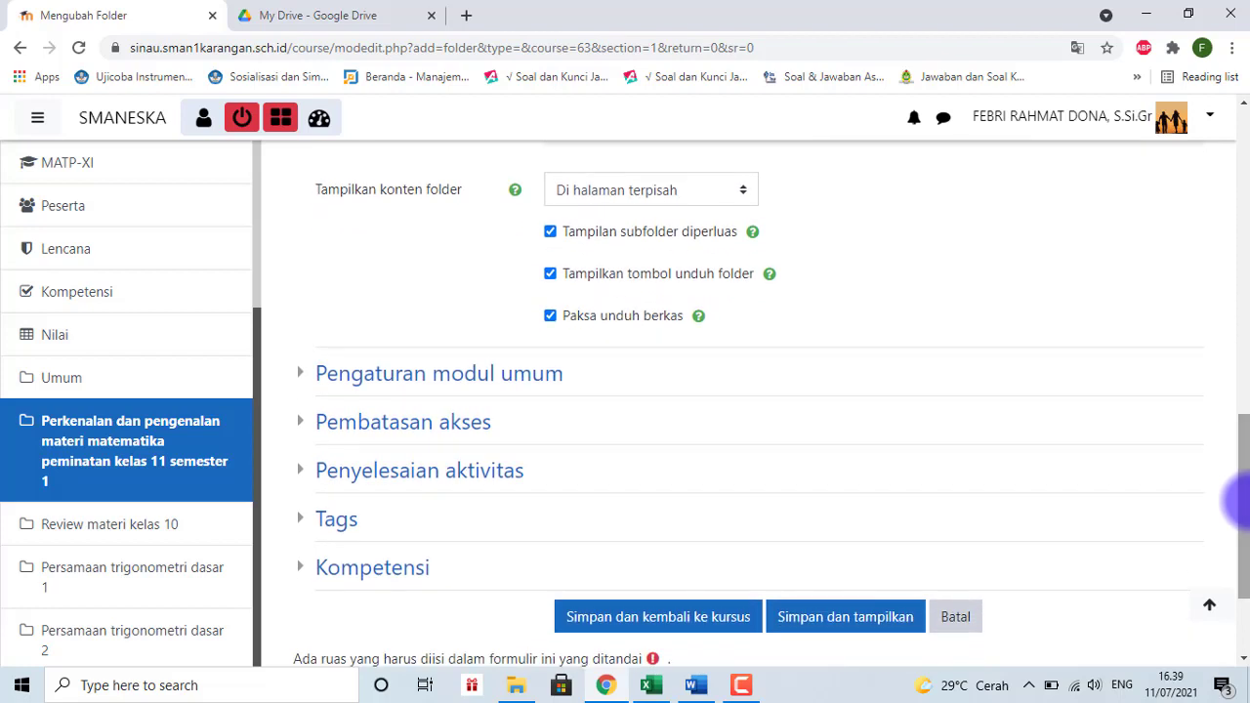
pyautogui.click(416, 424)
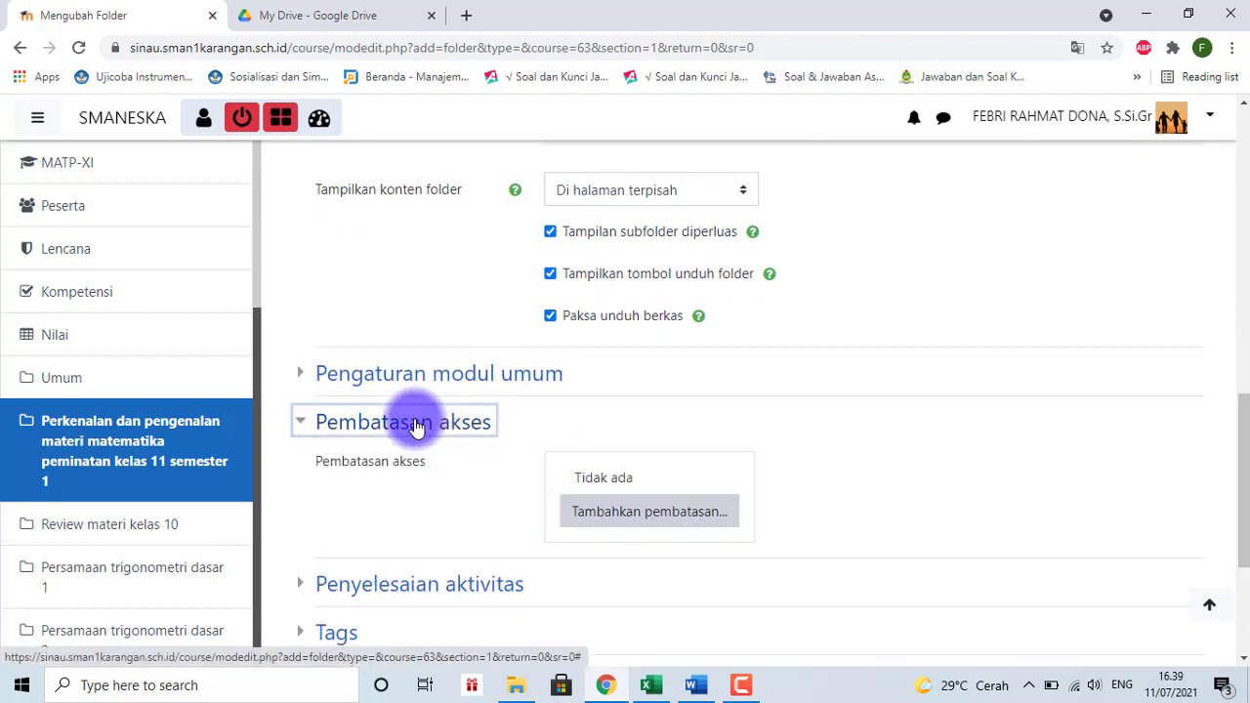
pyautogui.click(589, 507)
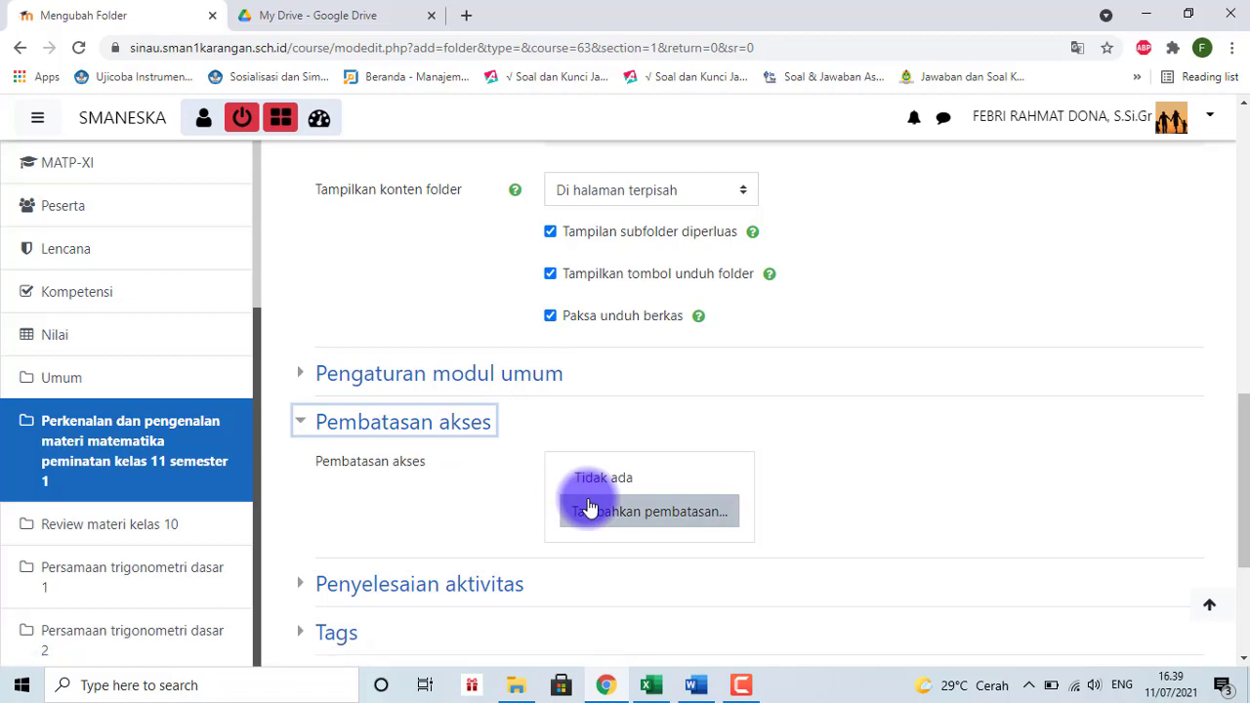
pyautogui.click(621, 519)
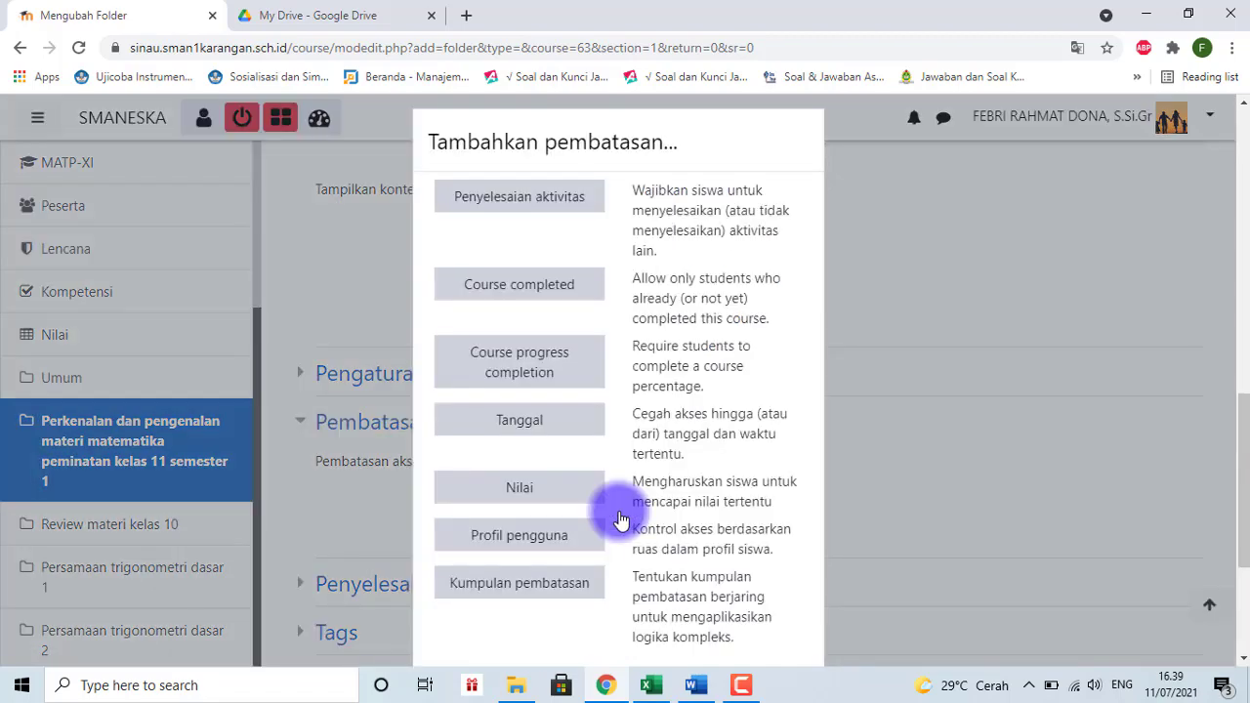
pyautogui.click(514, 200)
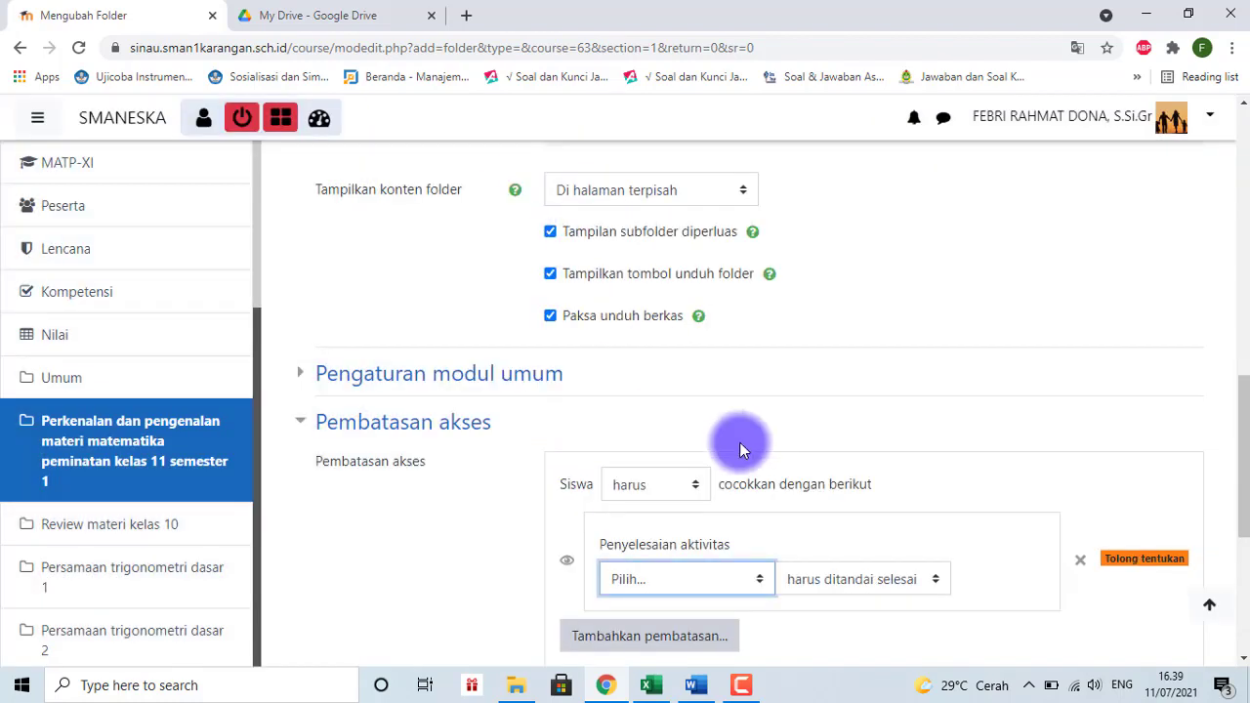
pyautogui.click(758, 581)
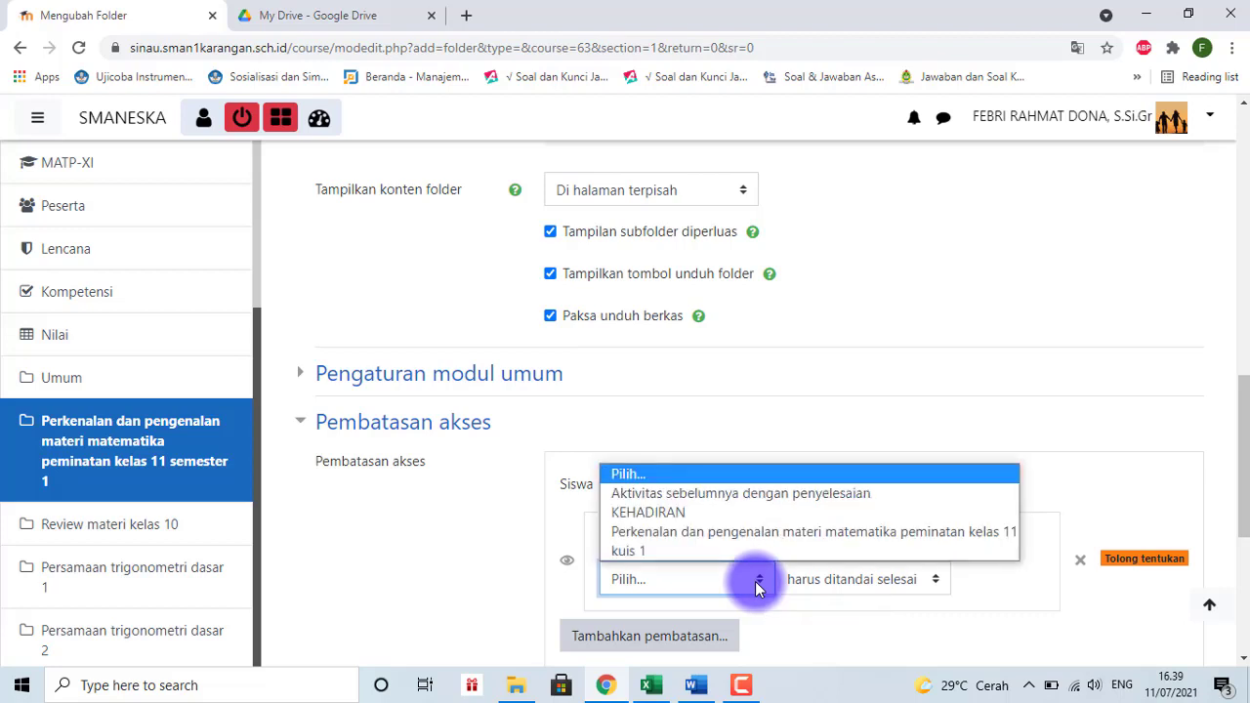
pyautogui.click(714, 495)
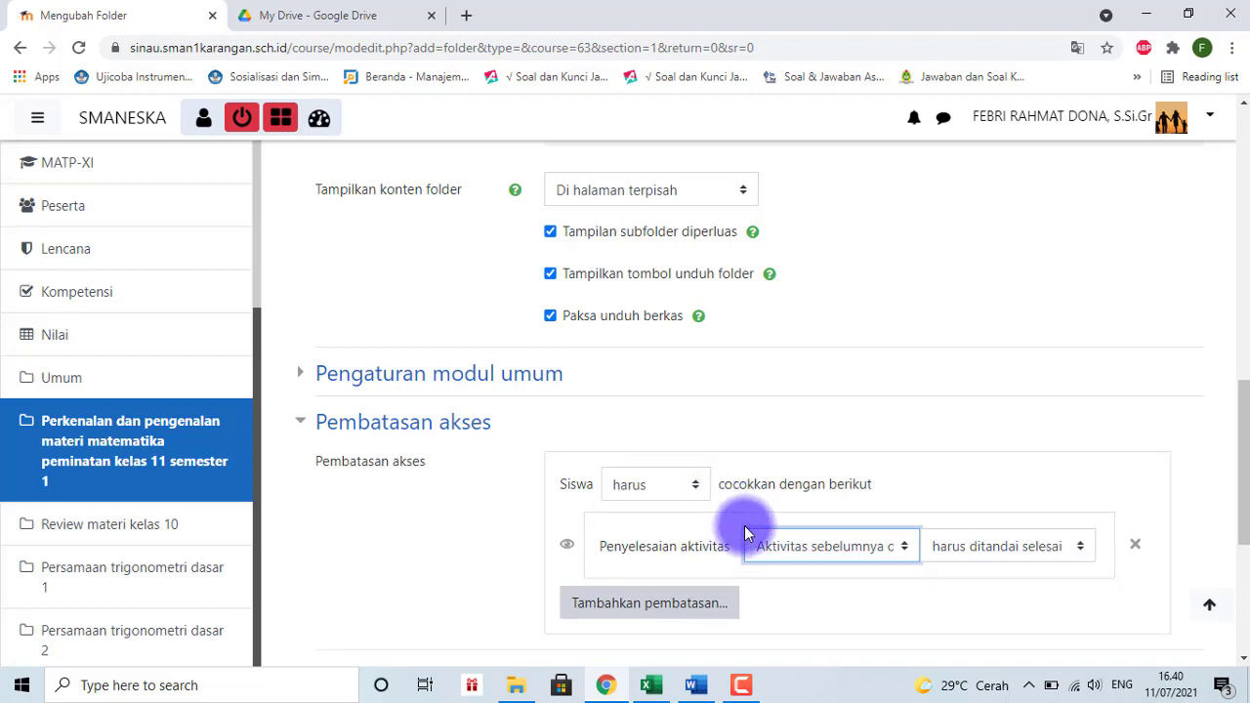
# Step: Add a Tanggal restriction to the folder's access conditions alongside the activity completion restriction
pyautogui.click(639, 606)
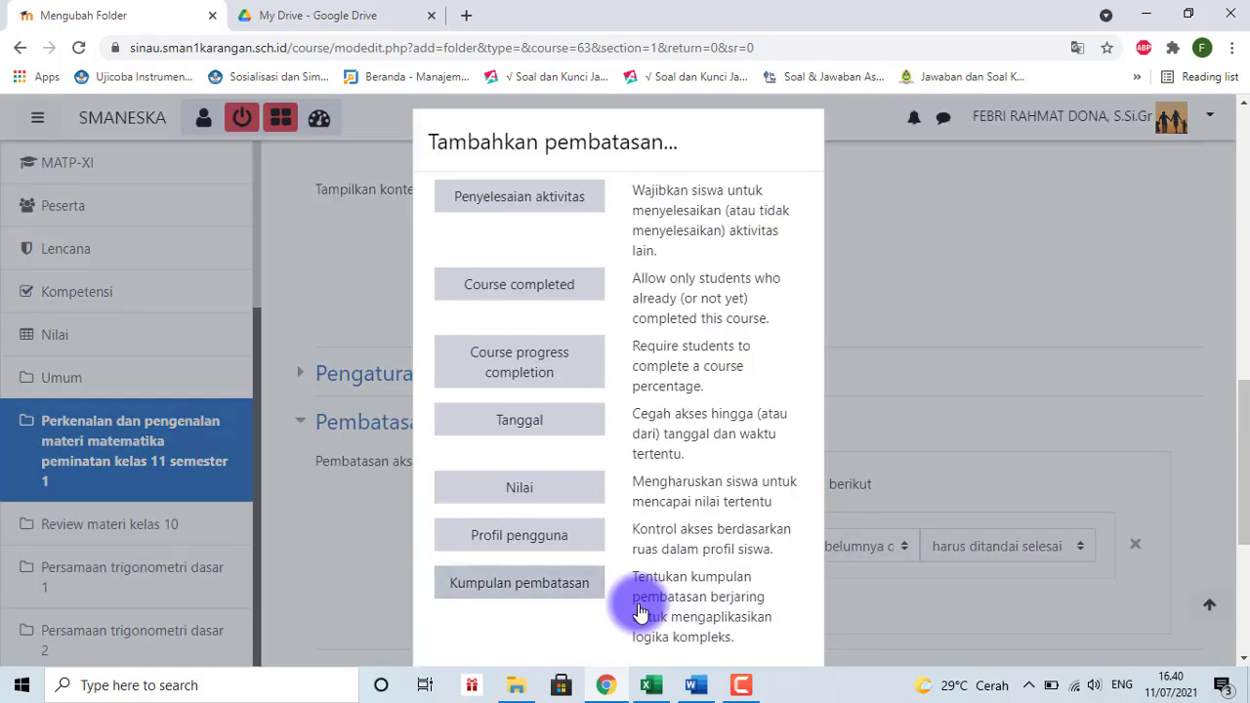
pyautogui.click(515, 422)
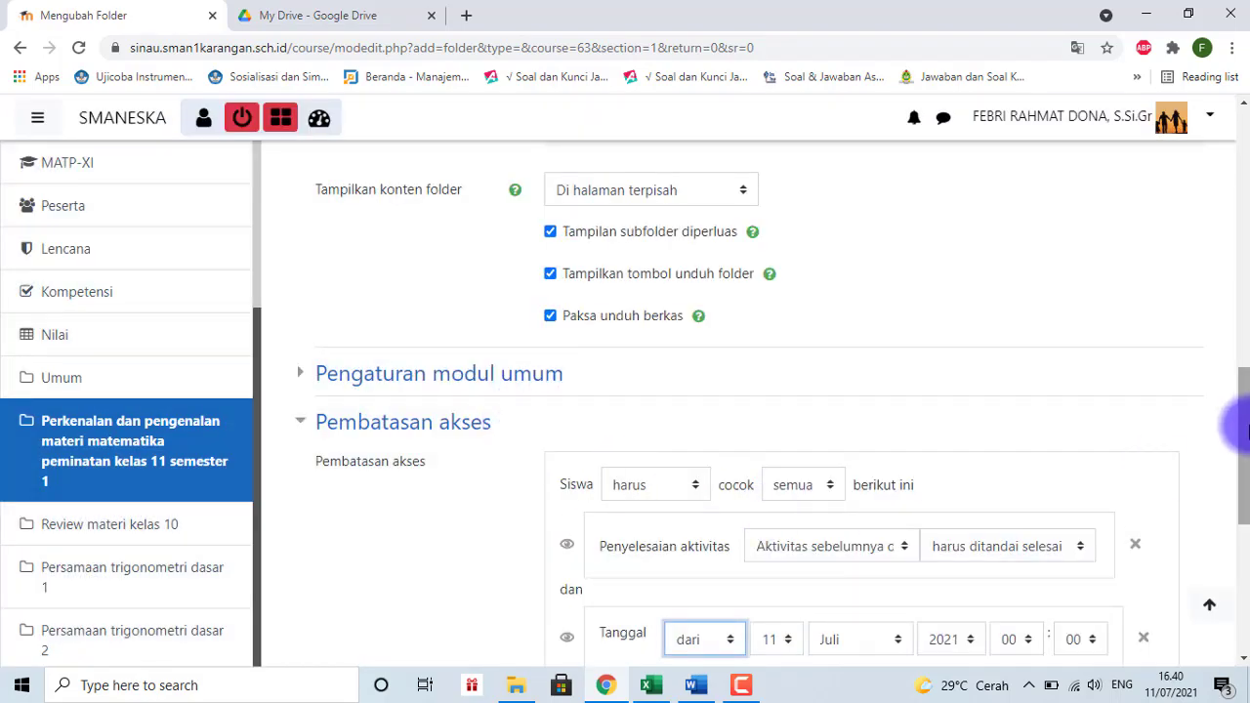
pyautogui.moveTo(1246, 430); pyautogui.dragTo(1238, 479)
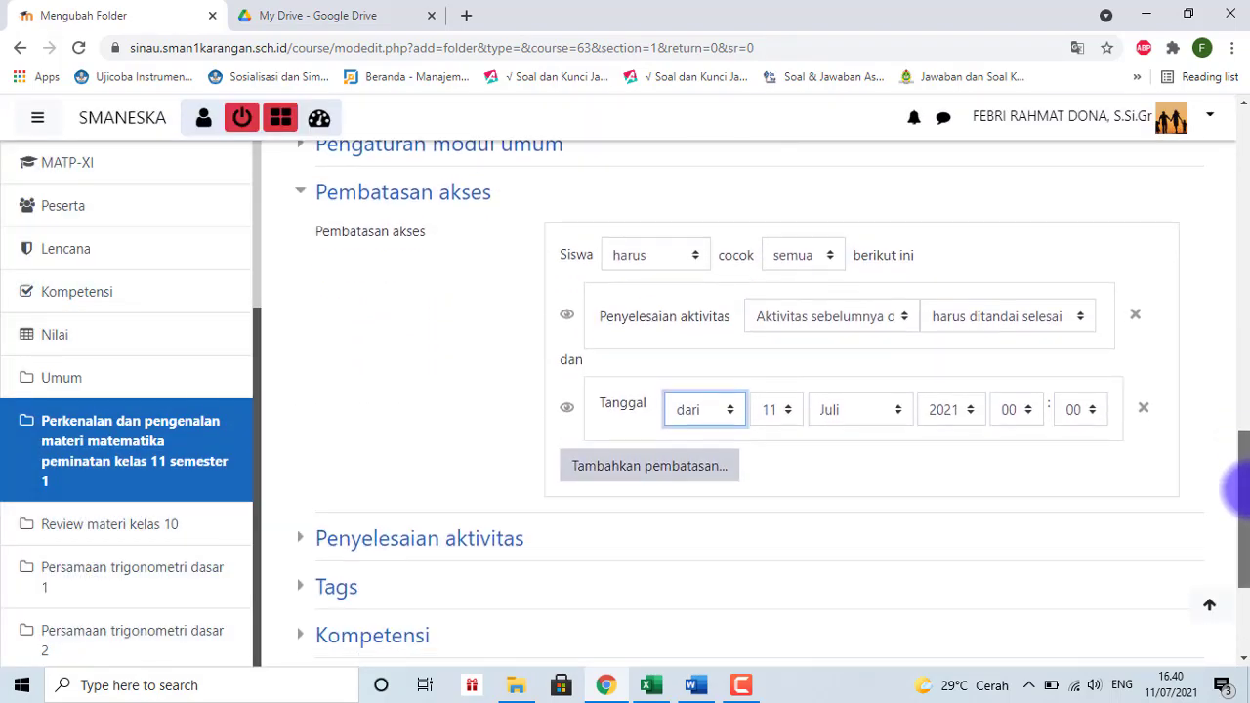
# Step: Set the folder's Tanggal restriction to start on 13 Juli 2021
pyautogui.click(779, 412)
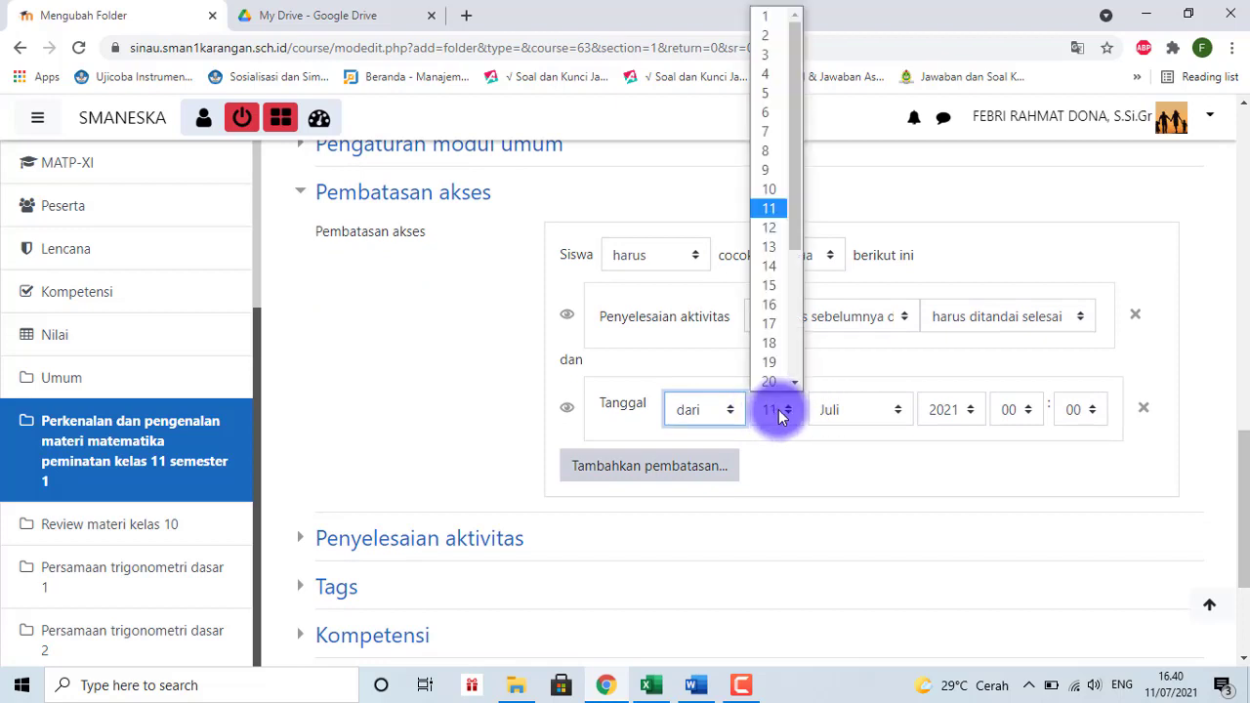
pyautogui.click(767, 249)
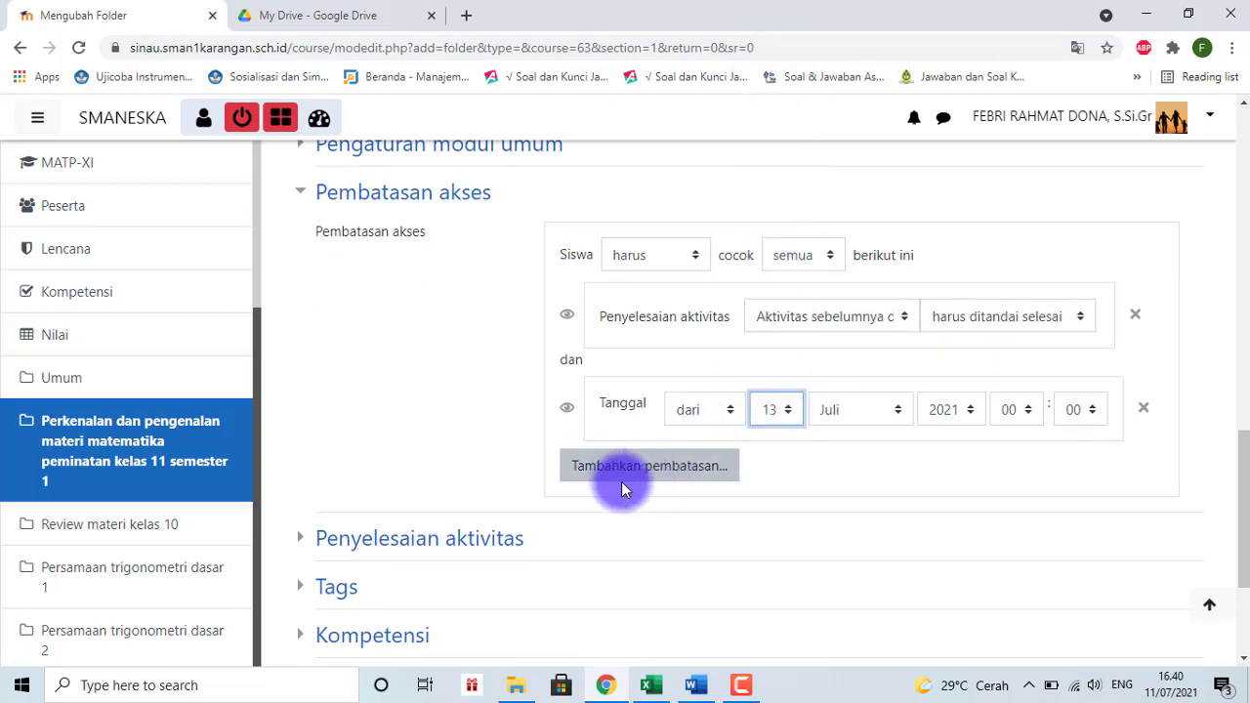
# Step: Set the folder's completion tracking to Aktivitas otomatis lengkap apabila kondisi terpenuhi, then save and return to the course
pyautogui.click(449, 539)
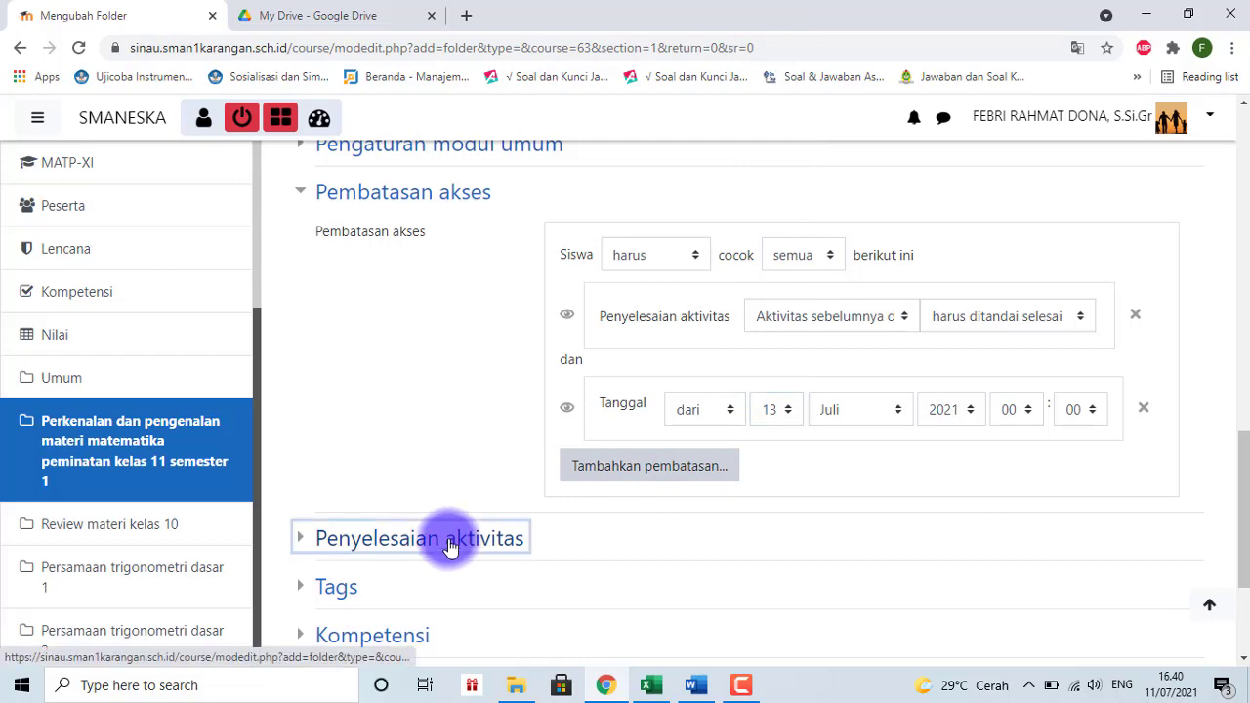
pyautogui.scroll(-3, 1011, 375)
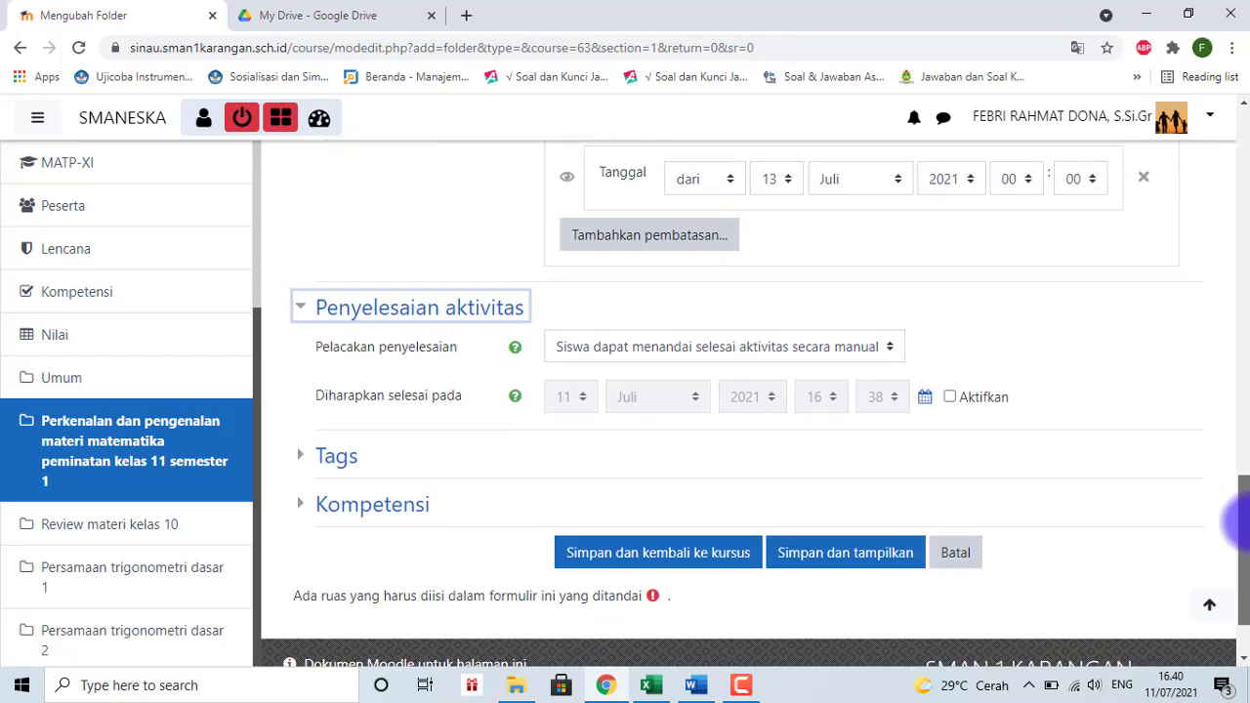
pyautogui.click(887, 345)
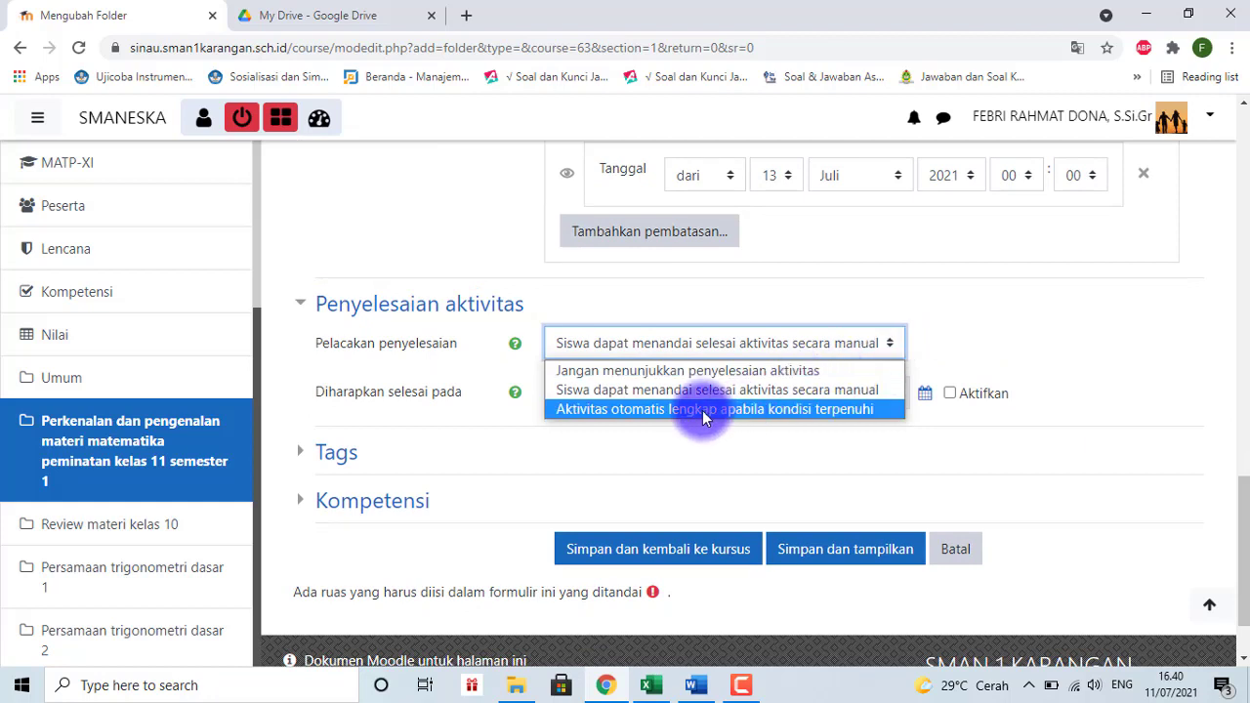
pyautogui.click(786, 410)
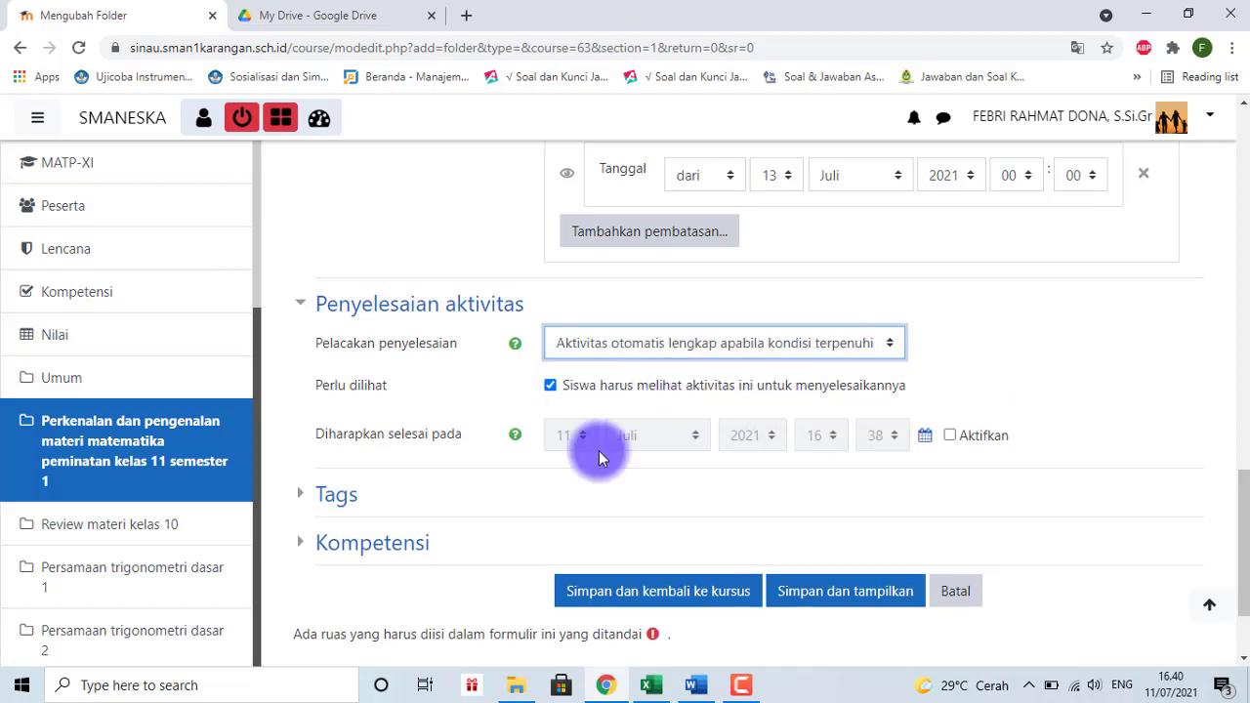
pyautogui.click(679, 598)
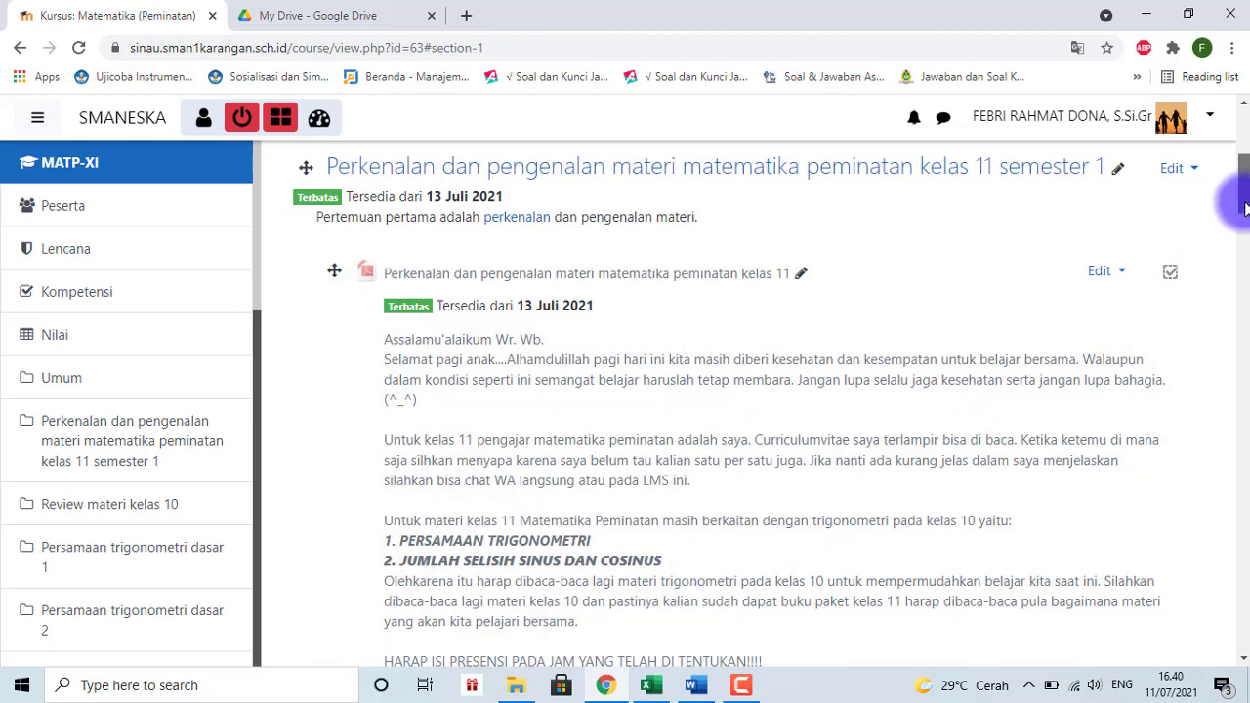
# Step: Examine the file resource and the perkenalan folder with their descriptions and access restrictions in the first course section
pyautogui.moveTo(1238, 192)
pyautogui.mouseDown()
pyautogui.moveTo(1242, 268)
pyautogui.moveTo(1230, 210)
pyautogui.mouseUp()
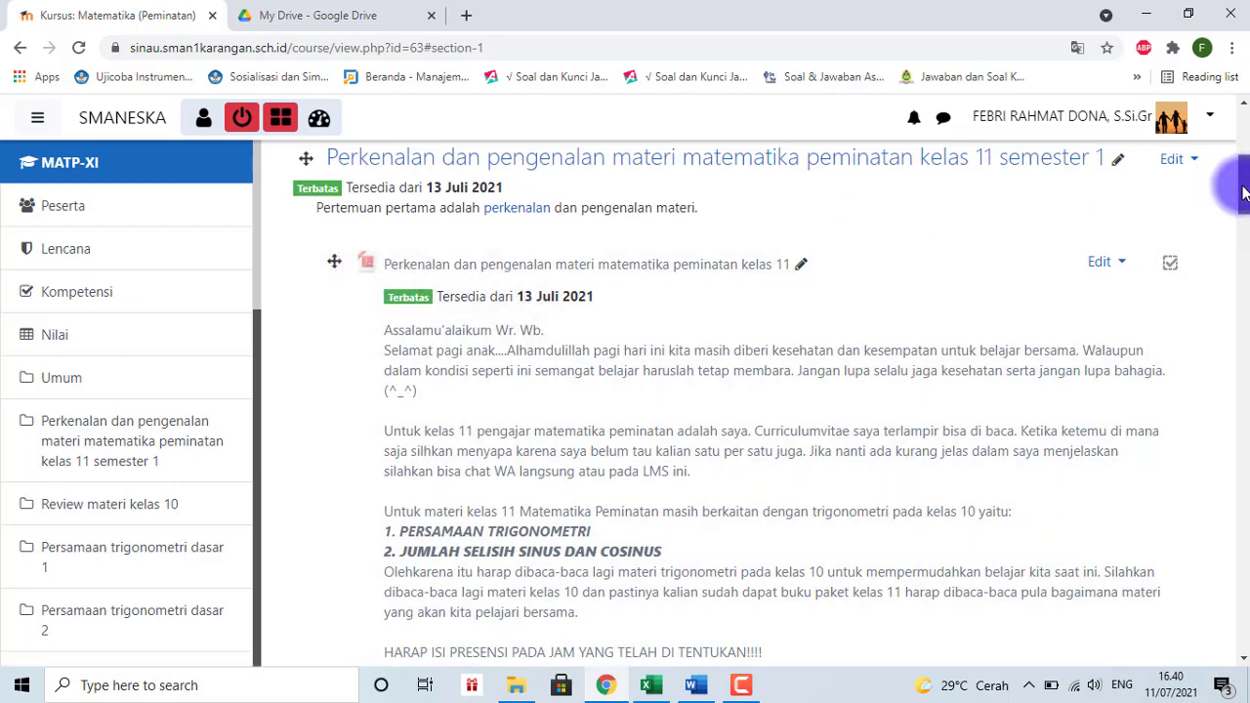
pyautogui.moveTo(1243, 192); pyautogui.dragTo(1231, 235)
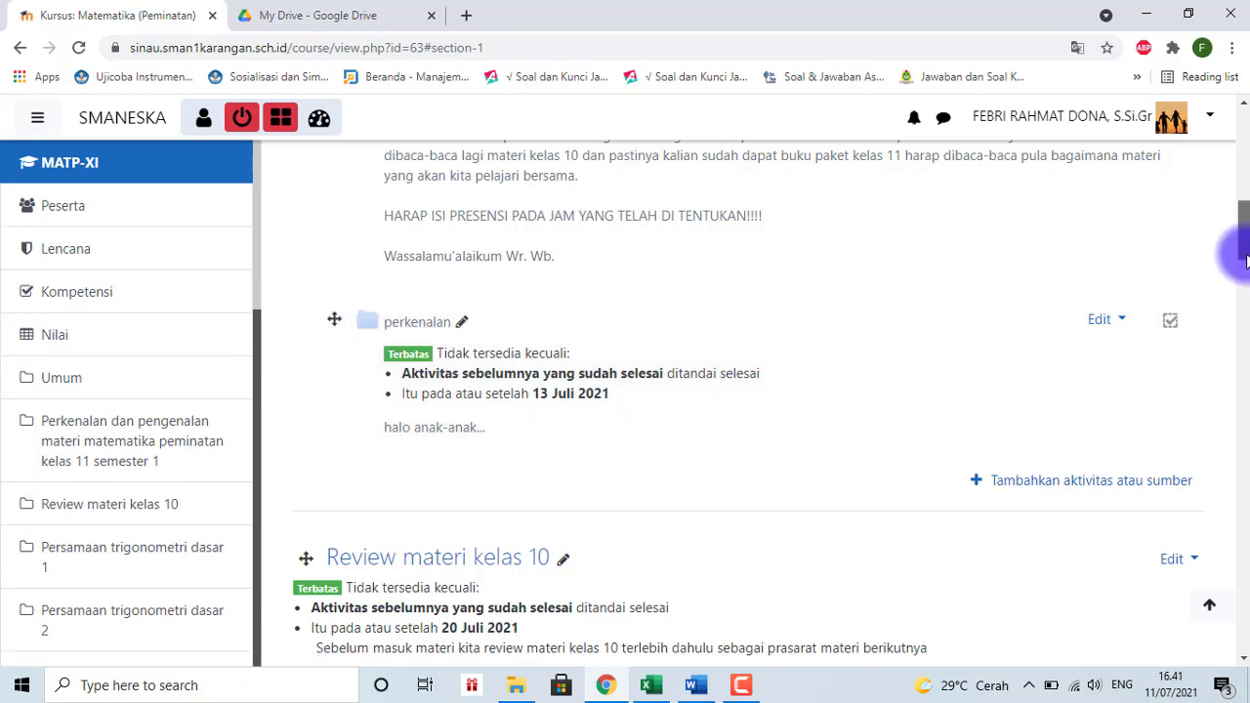
pyautogui.scroll(4, 1245, 256)
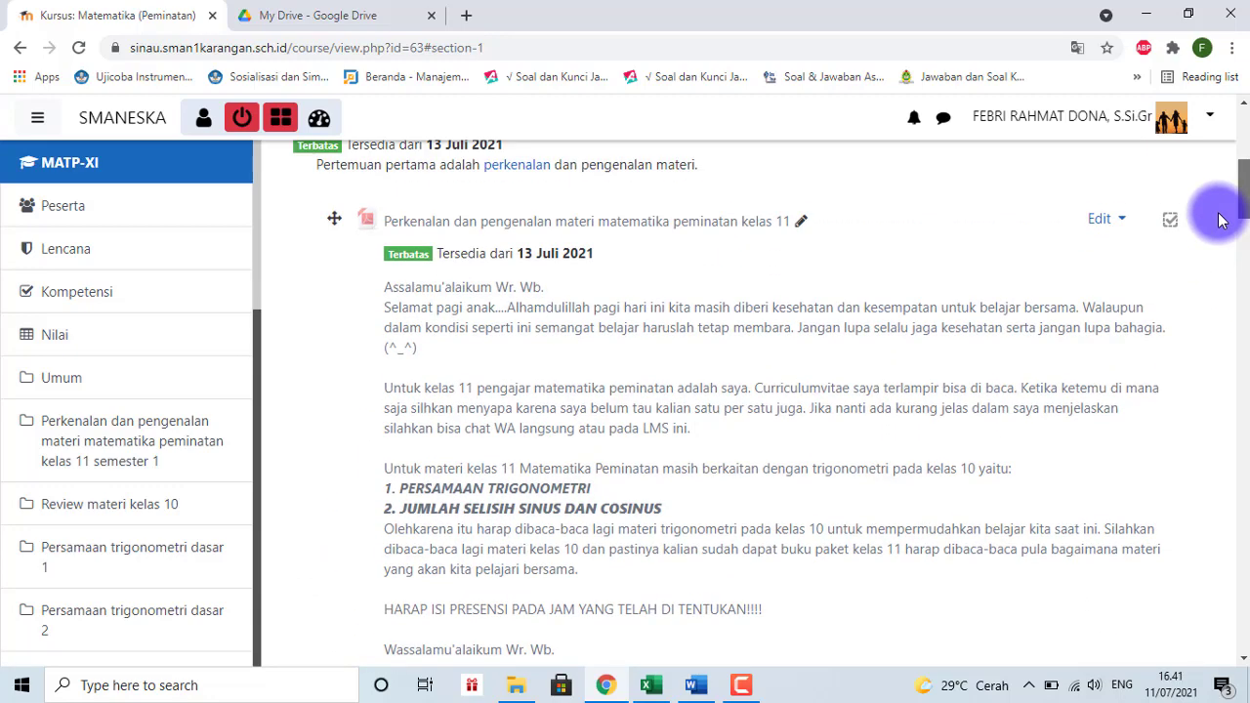
pyautogui.scroll(-3, 1227, 229)
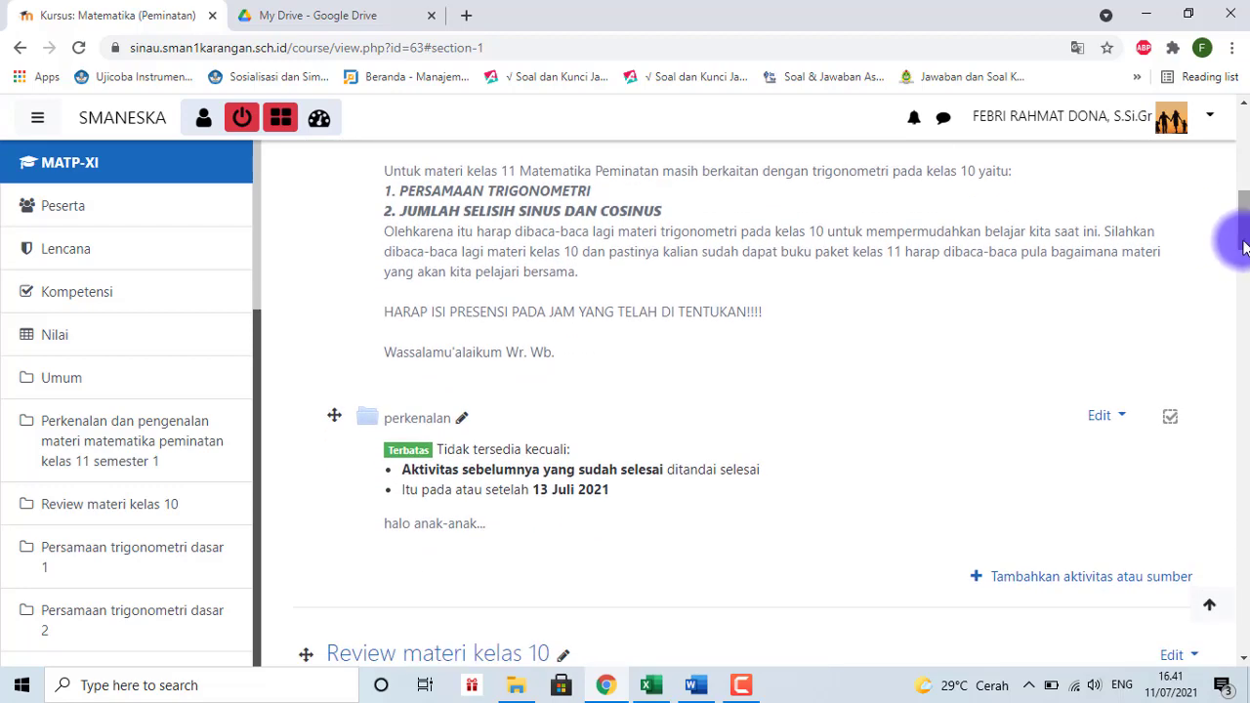
pyautogui.scroll(3, 1246, 246)
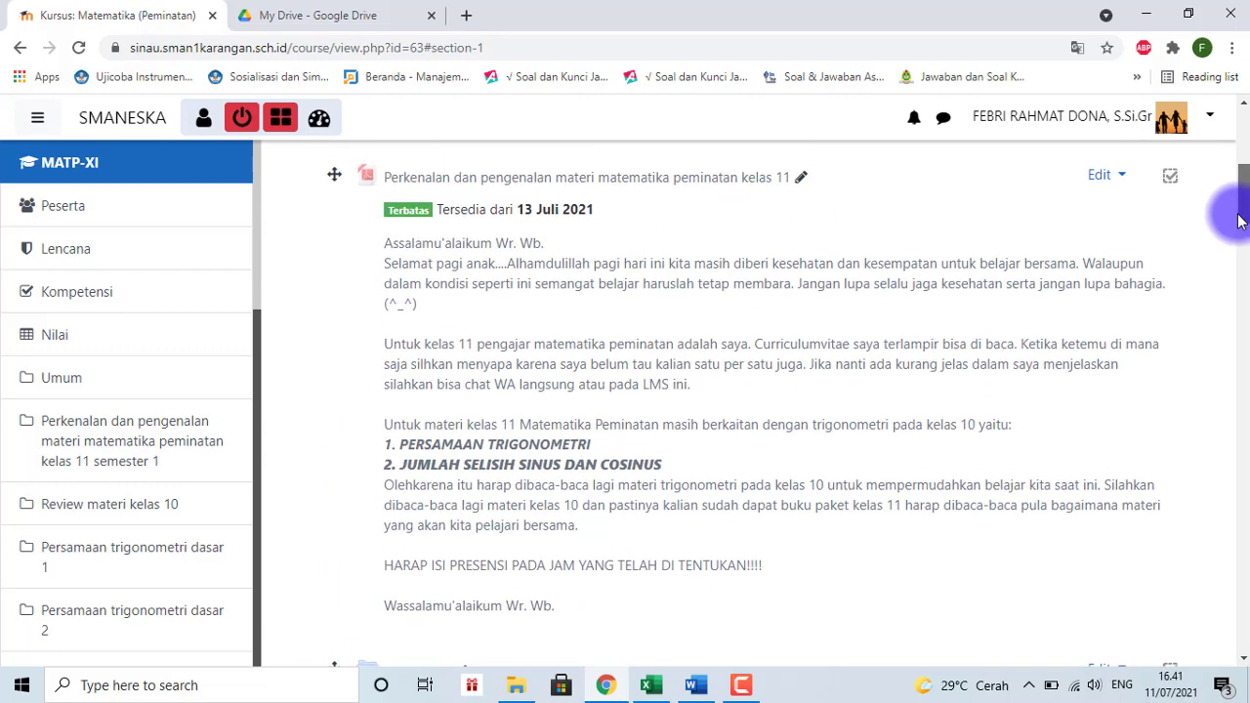
pyautogui.scroll(1, 1238, 219)
pyautogui.moveTo(1237, 214); pyautogui.dragTo(1239, 216)
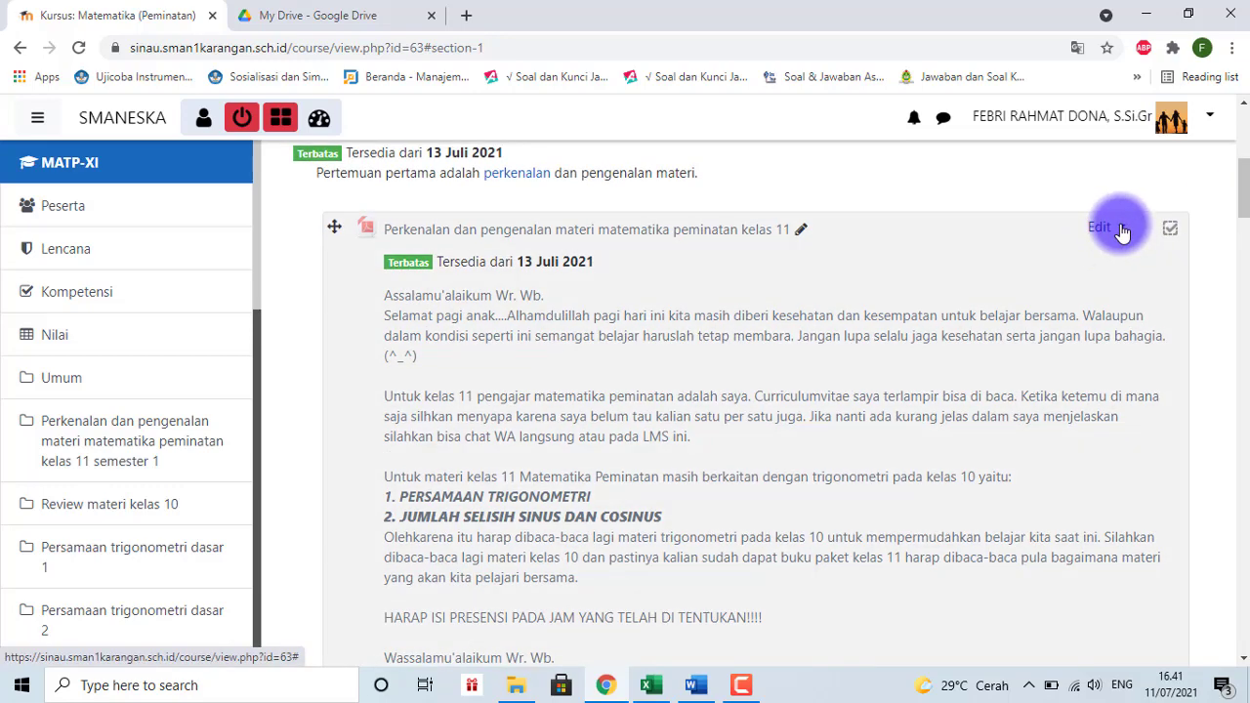
# Step: Delete the teacher's profile PDF from the first section's file resource and try to save the resource without a file
pyautogui.click(1101, 228)
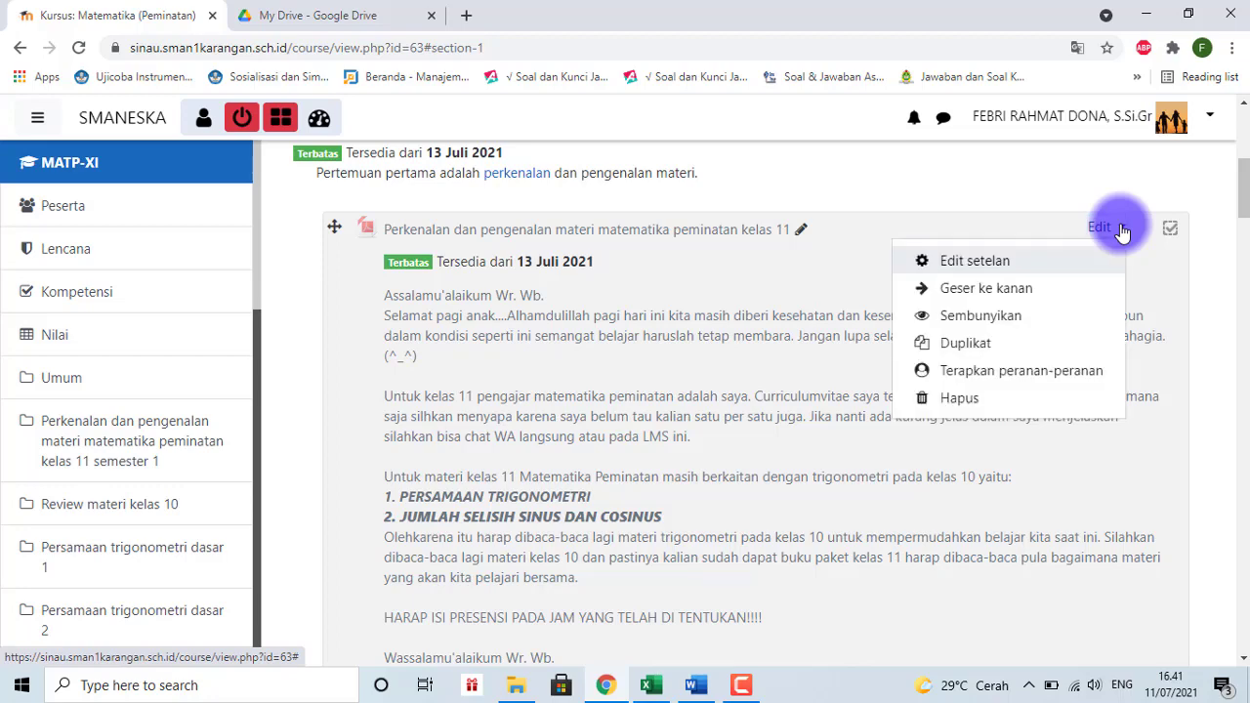
pyautogui.click(995, 268)
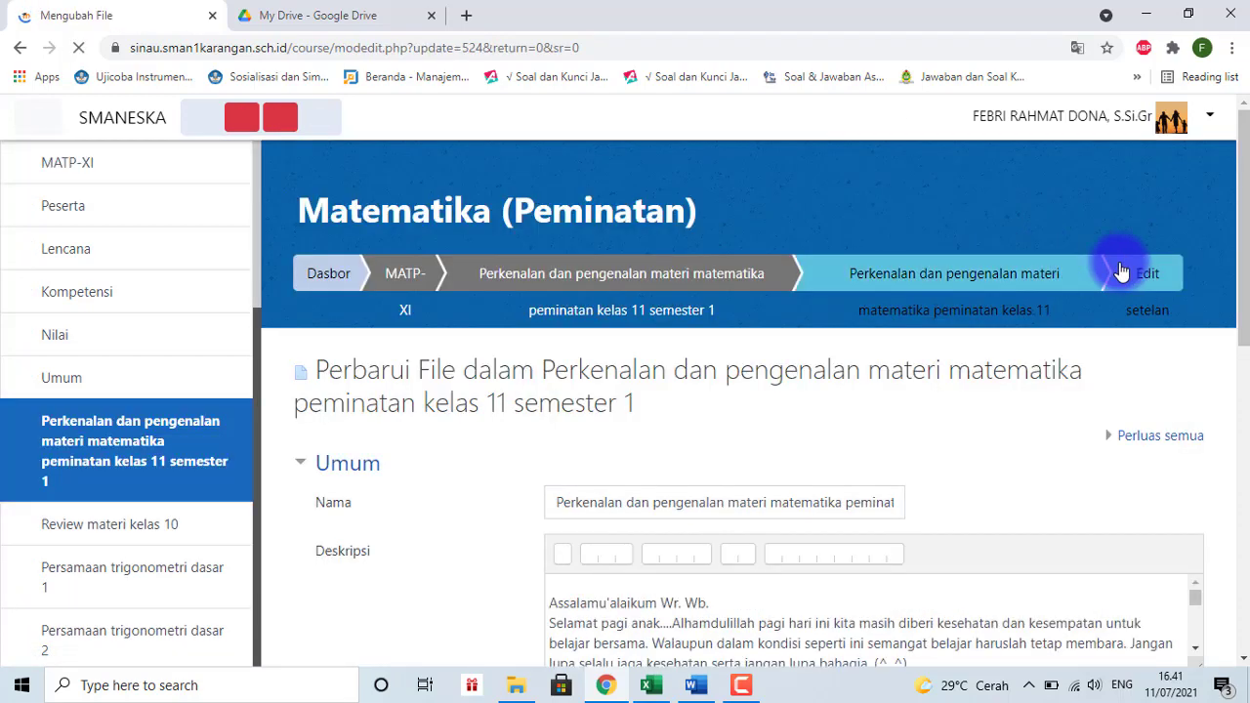
pyautogui.moveTo(1241, 205); pyautogui.dragTo(1238, 305)
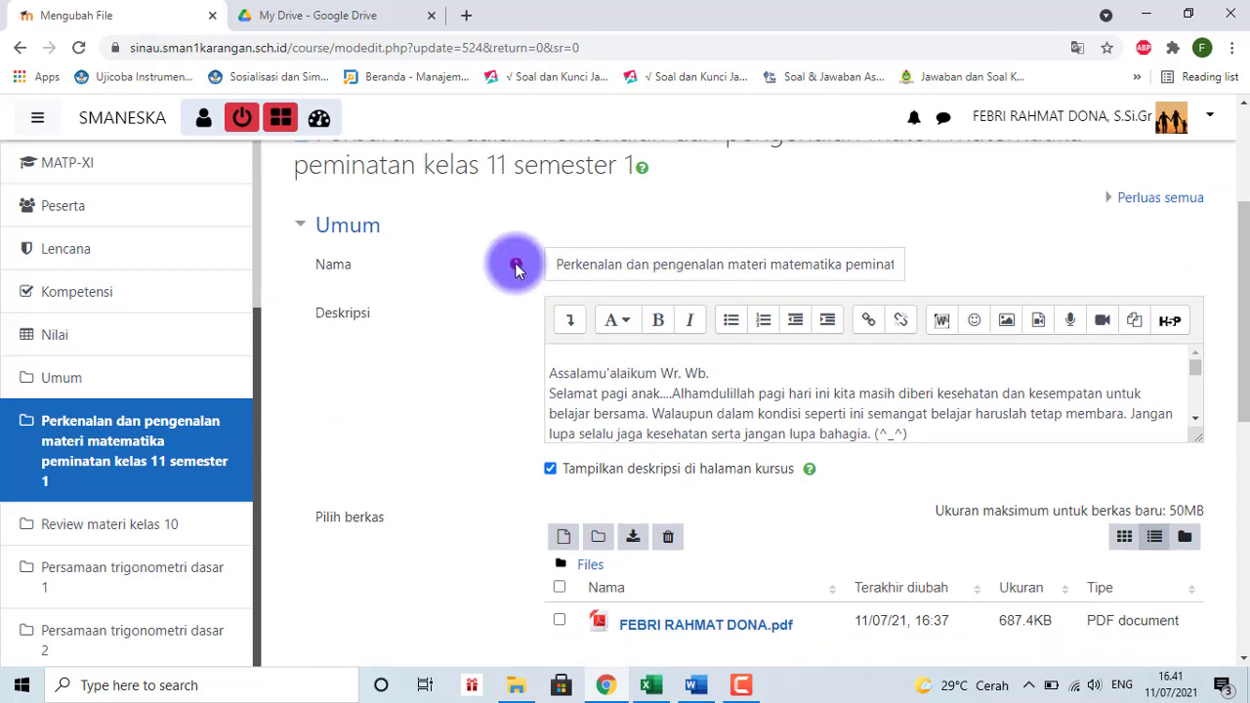
pyautogui.moveTo(1236, 351); pyautogui.dragTo(1222, 407)
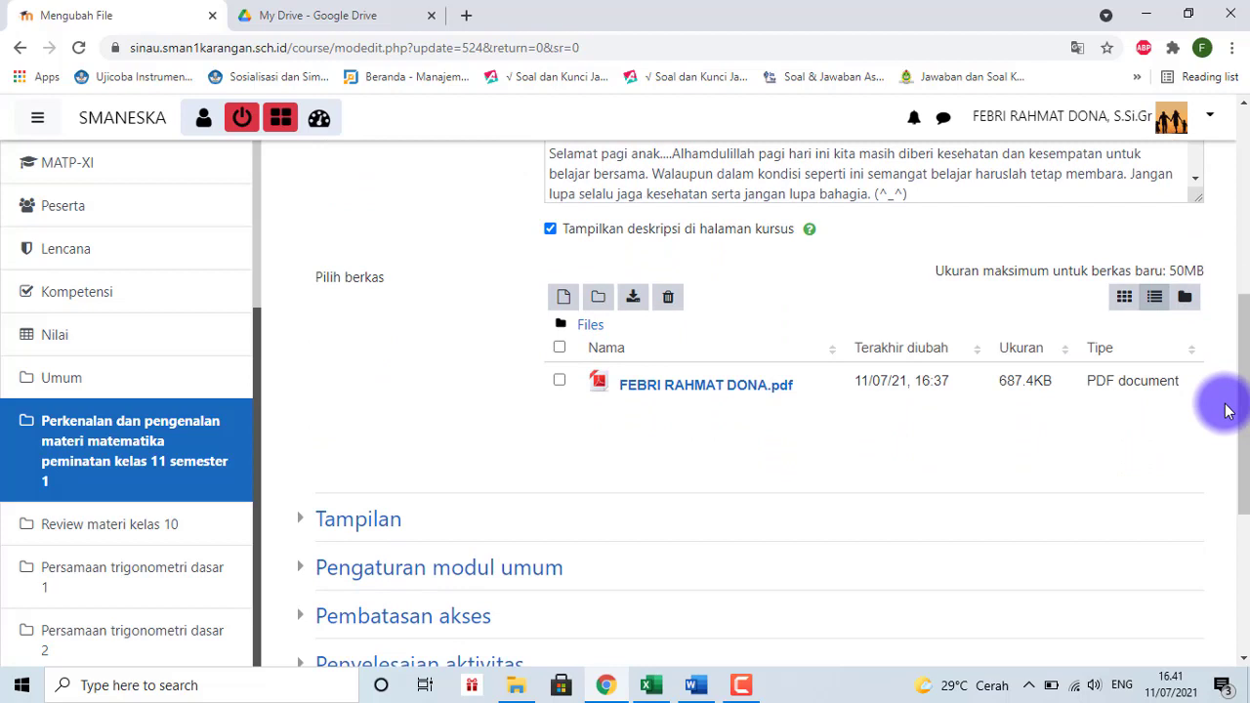
pyautogui.click(560, 381)
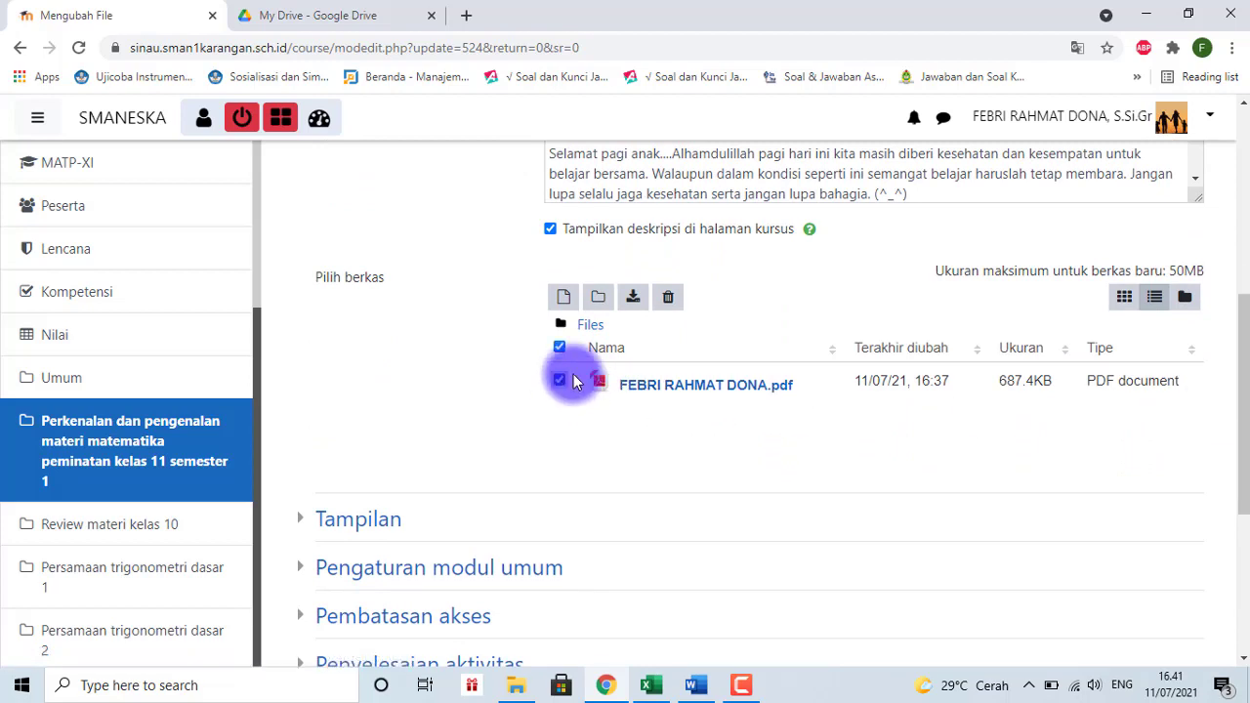
pyautogui.click(669, 305)
pyautogui.click(608, 432)
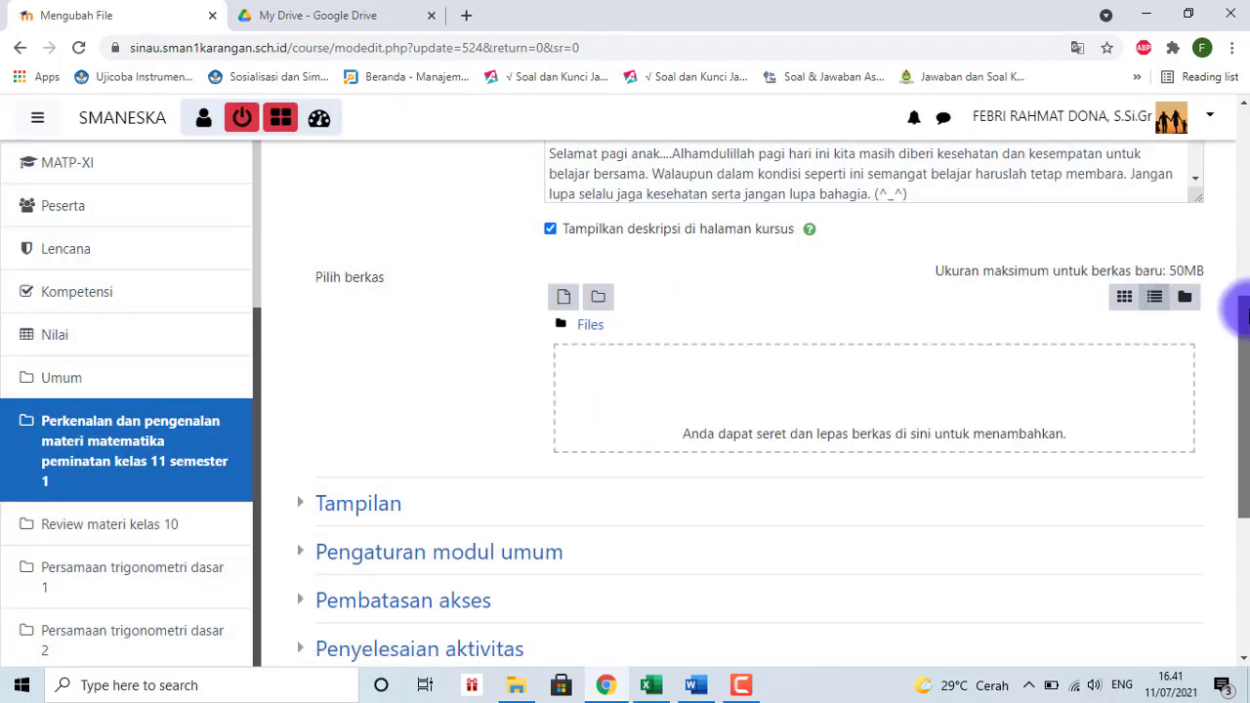
pyautogui.moveTo(1242, 313); pyautogui.dragTo(1237, 410)
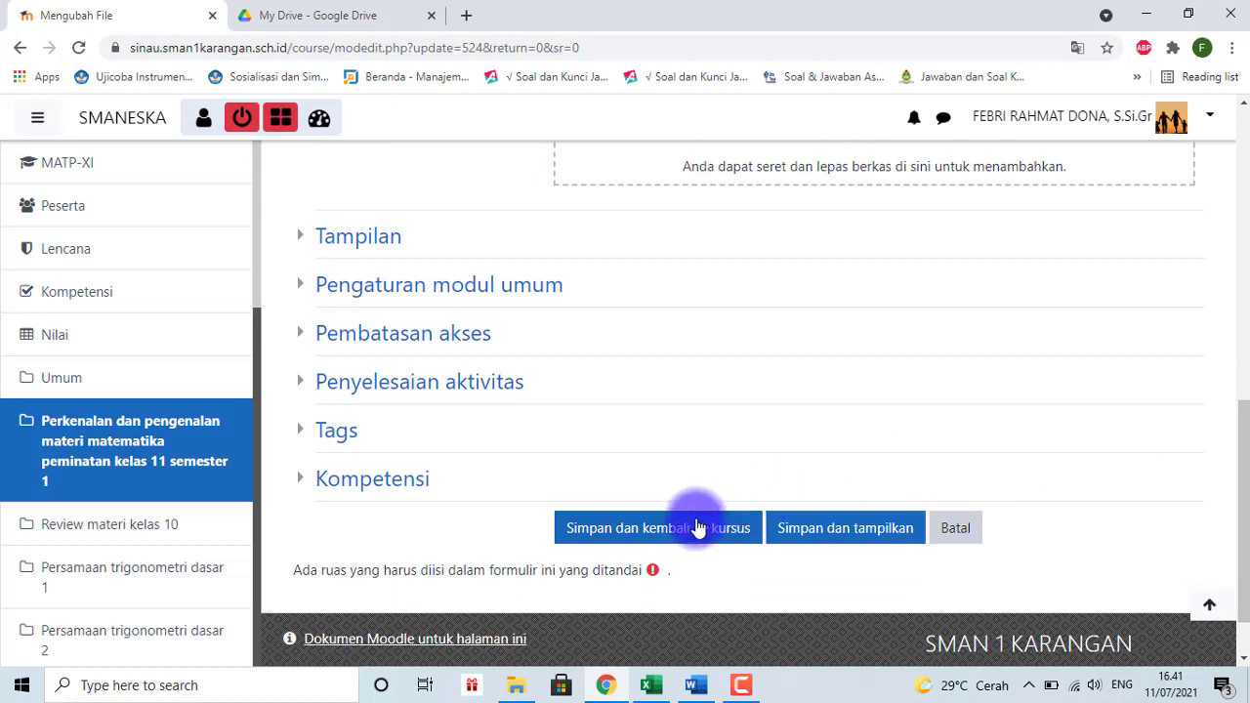
pyautogui.click(682, 532)
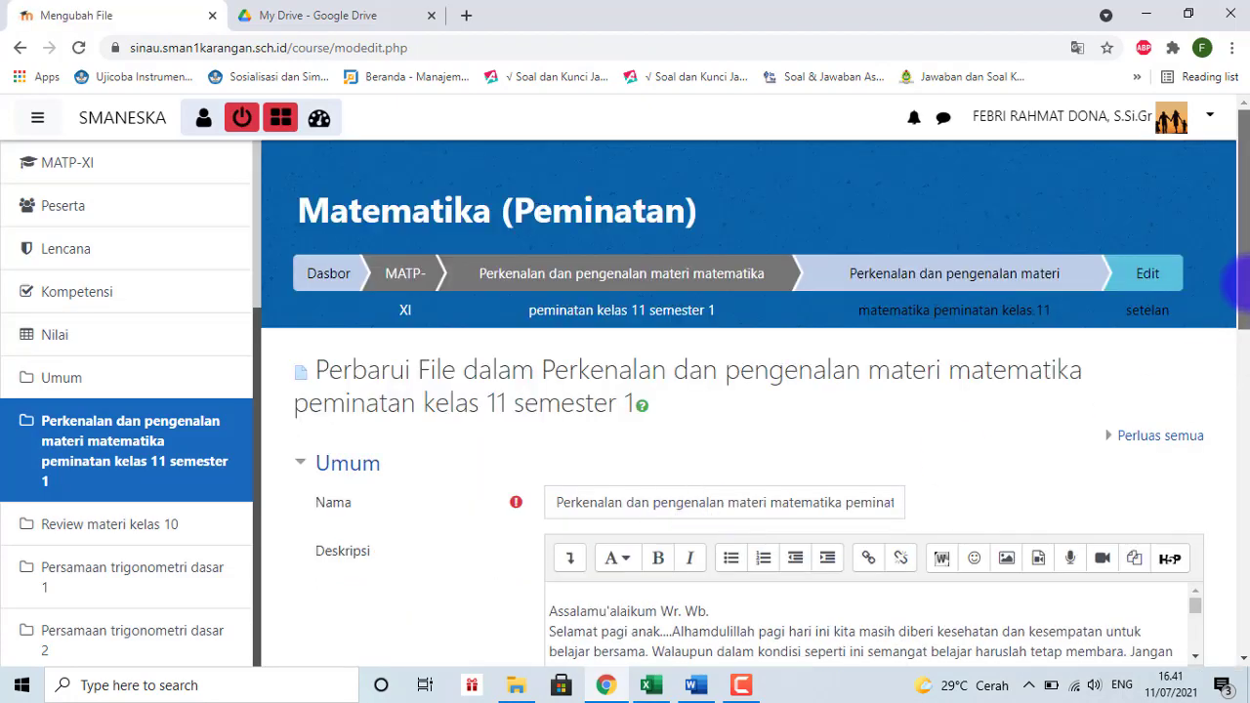
# Step: Upload the teacher's profile PDF and XI_Matematika Peminatan_KD 3.1_Final.pdf from File Explorer into the file resource's Pilih berkas area
pyautogui.moveTo(1239, 279); pyautogui.dragTo(1237, 497)
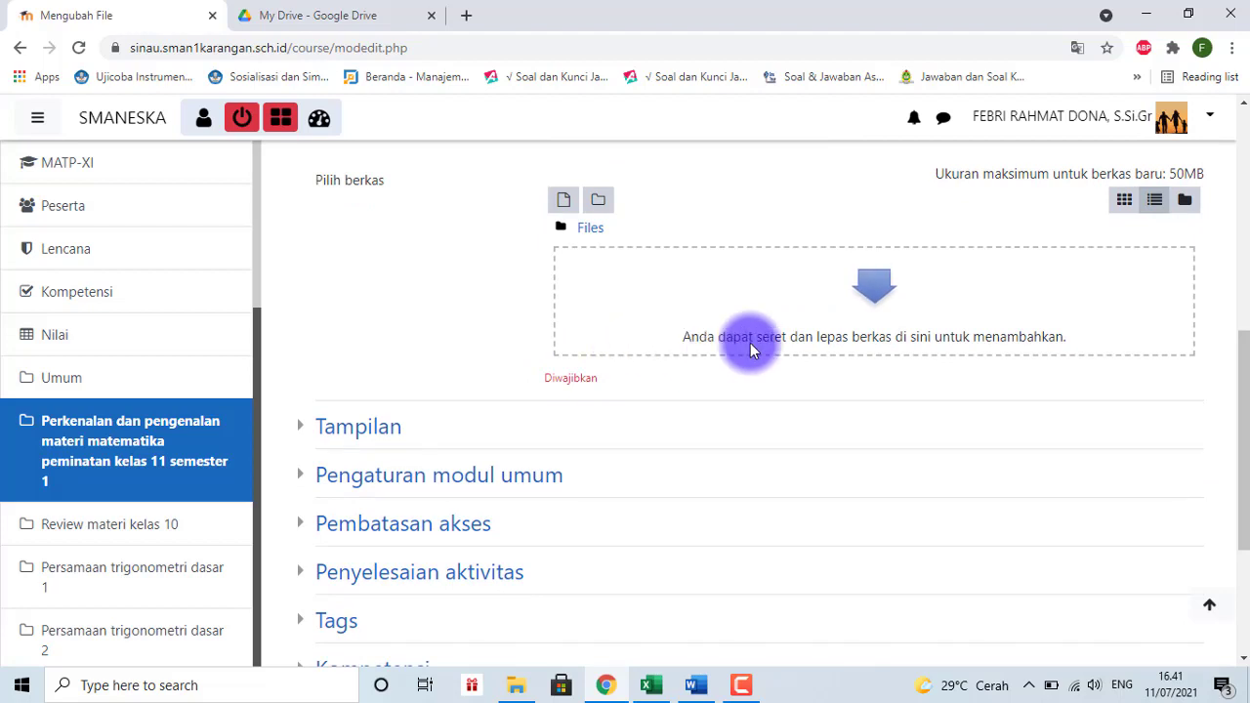
pyautogui.click(516, 687)
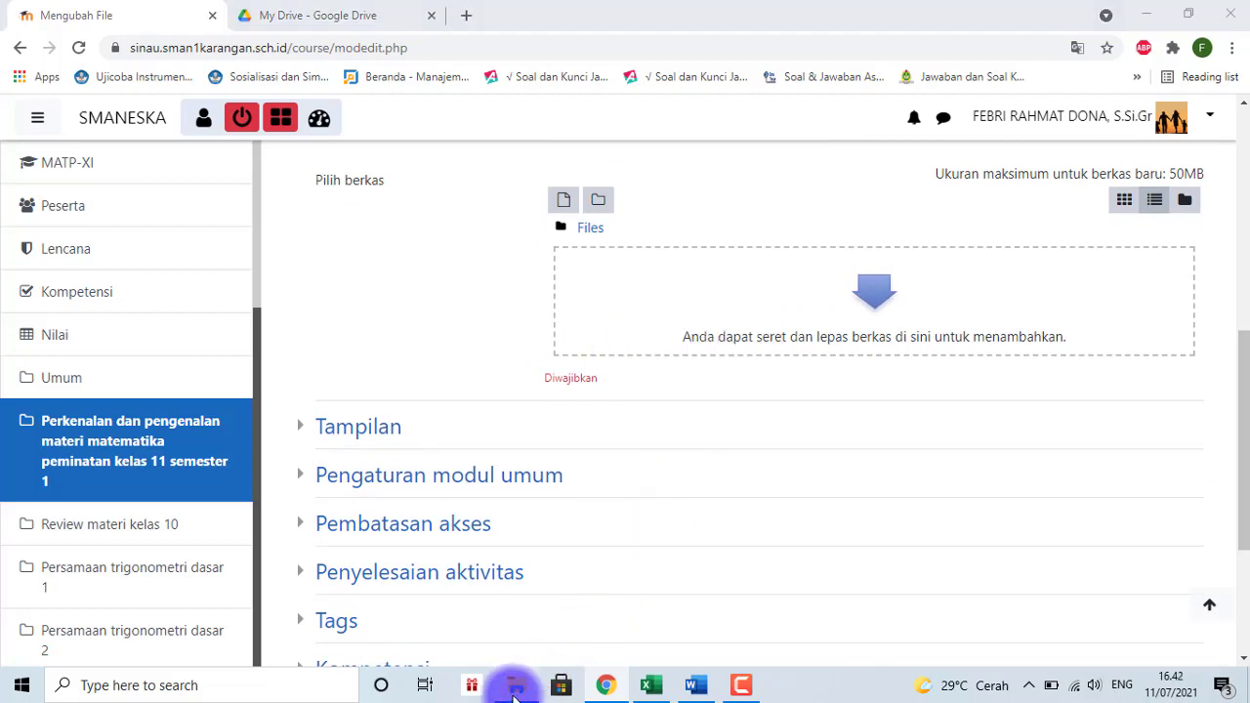
pyautogui.moveTo(261, 238); pyautogui.dragTo(731, 323)
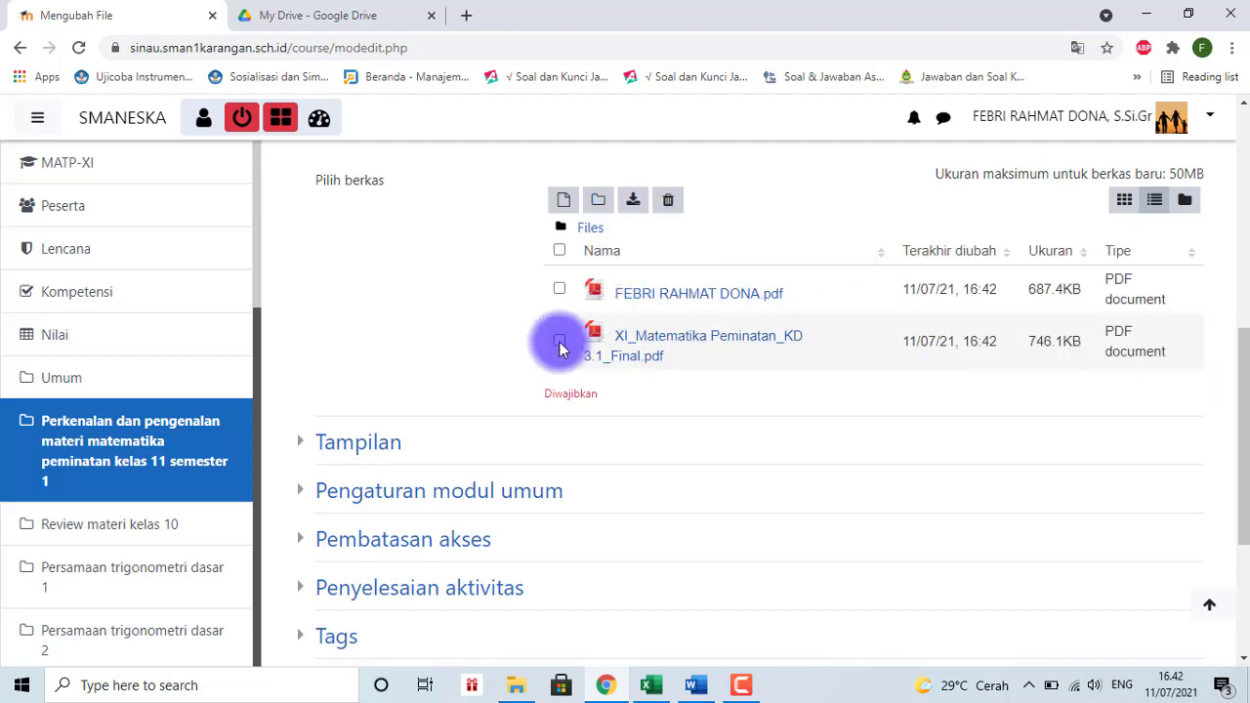
# Step: Remove XI_Matematika Peminatan_KD 3.1_Final.pdf from the file resource, then save and return to the course
pyautogui.click(669, 201)
pyautogui.click(595, 431)
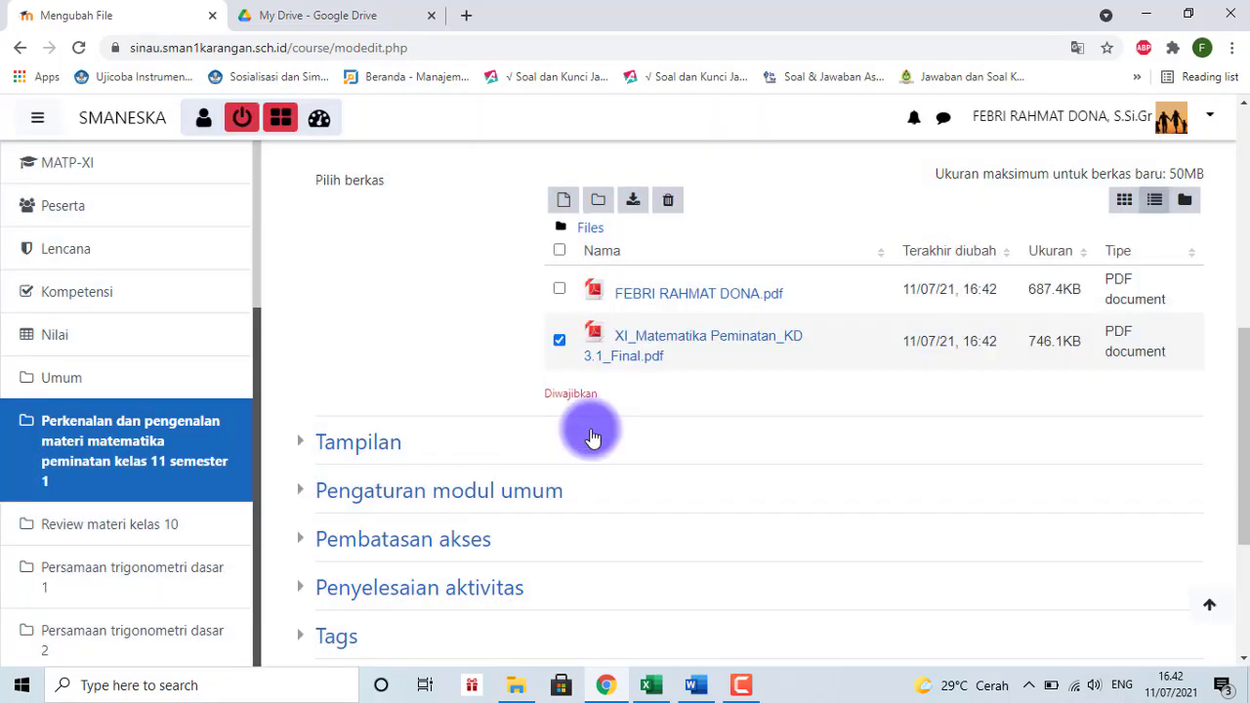
pyautogui.moveTo(1243, 364); pyautogui.dragTo(1237, 489)
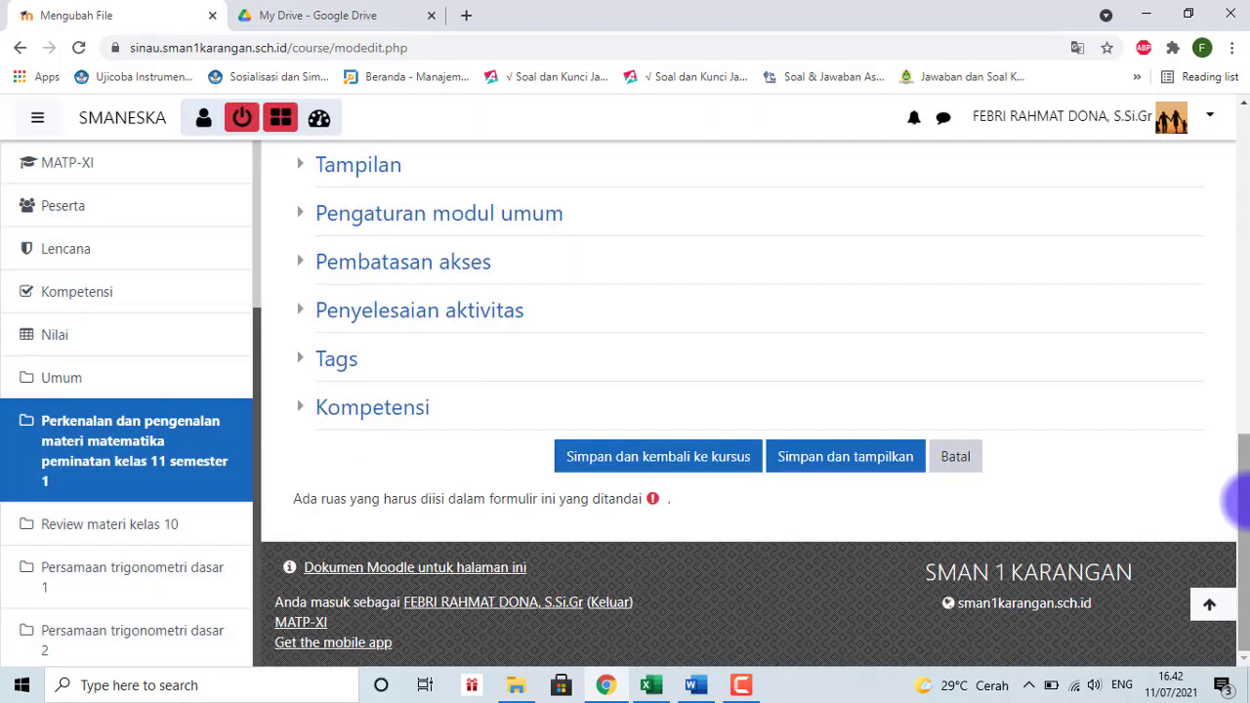
pyautogui.click(689, 464)
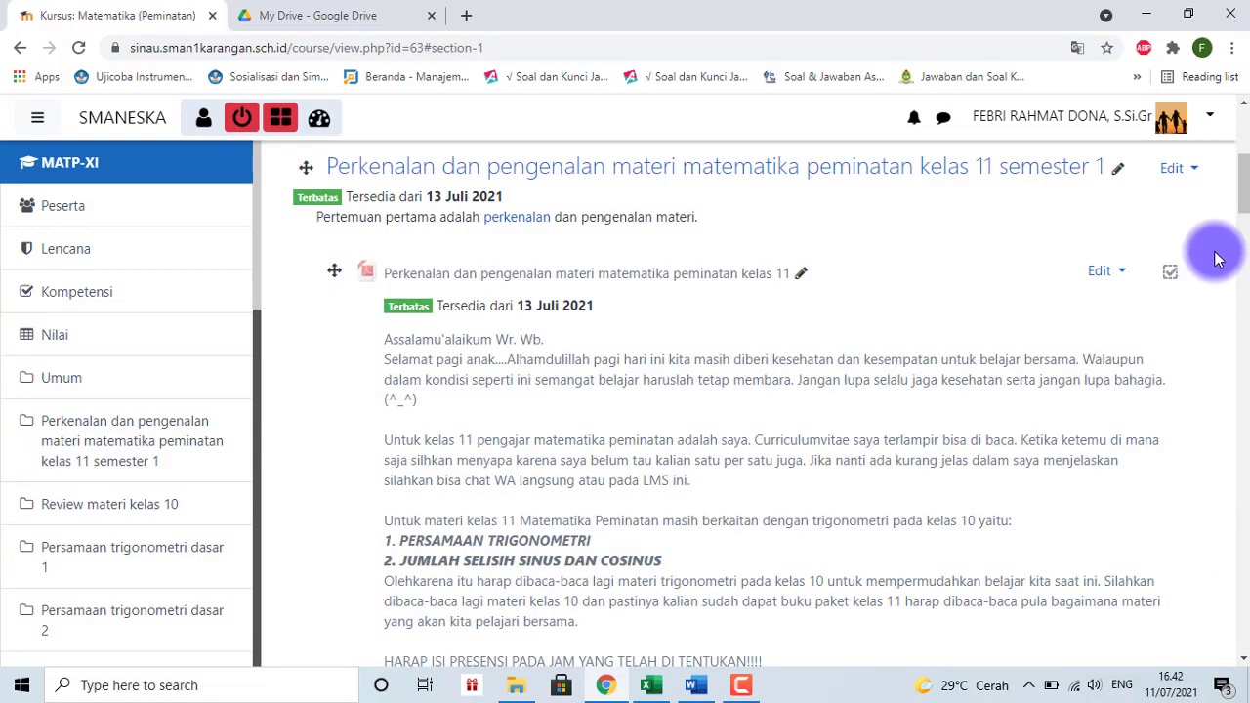
# Step: Switch to Google Drive and open the 1 PREVIEW KELAS X folder under MATEMATIKA PEMINATAN, KD 1 PERSAMAAN TRIGONOMETRI, MATERI
pyautogui.moveTo(1245, 181); pyautogui.dragTo(1247, 237)
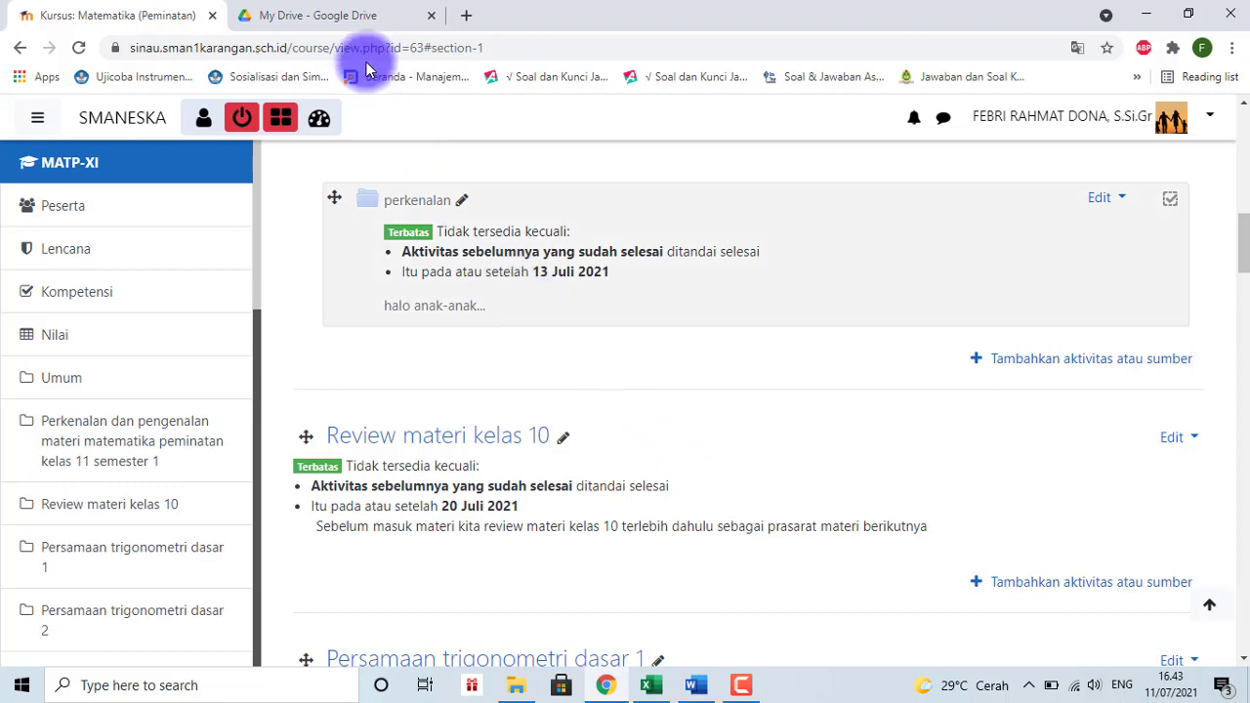
pyautogui.click(342, 27)
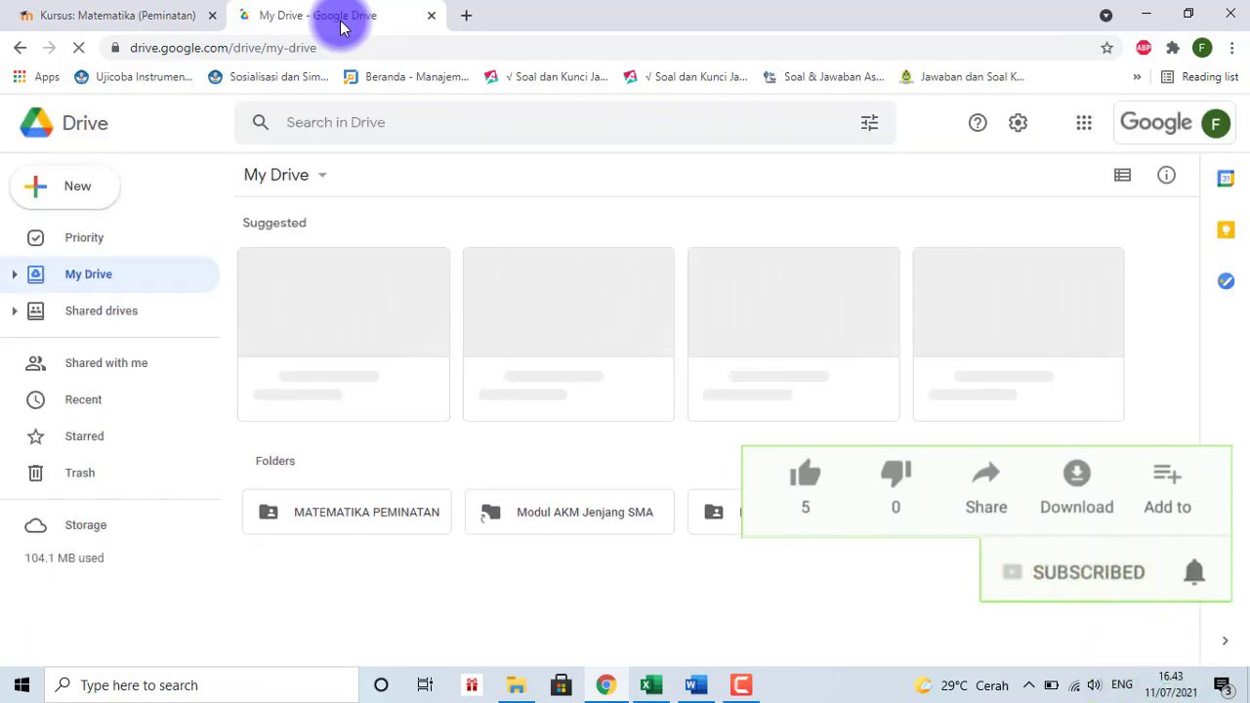
pyautogui.doubleClick(330, 519)
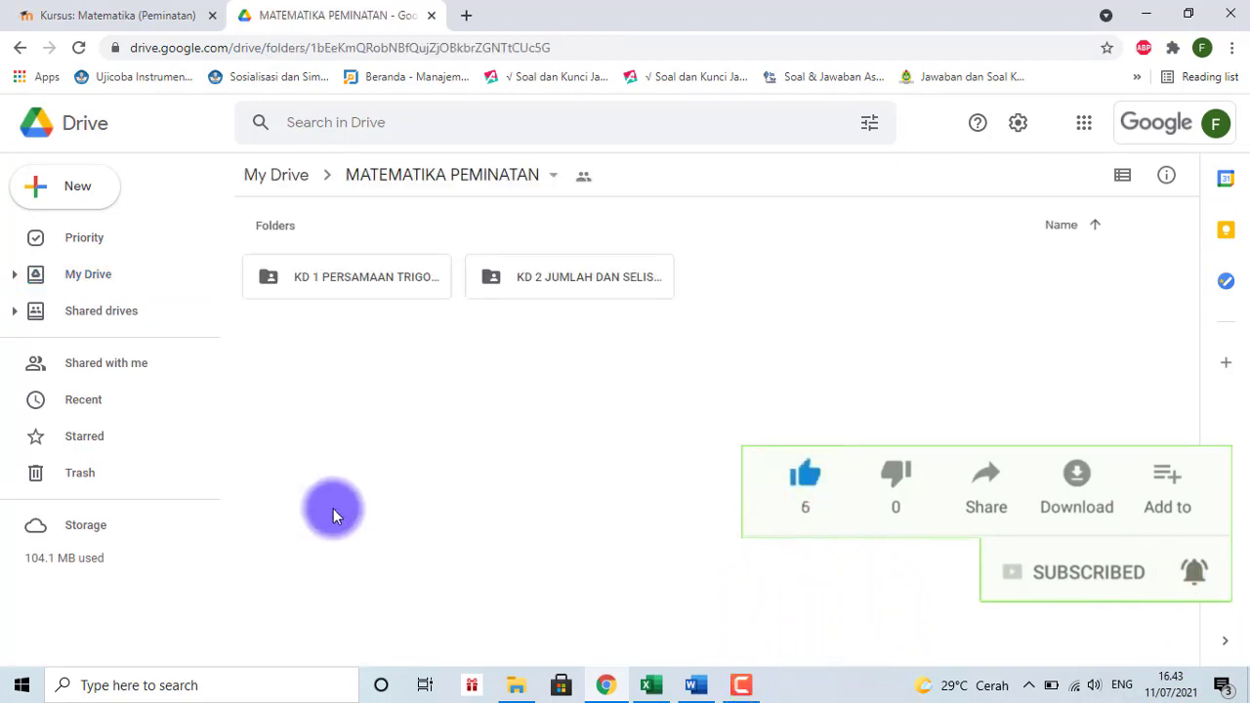
pyautogui.click(371, 282)
pyautogui.doubleClick(372, 282)
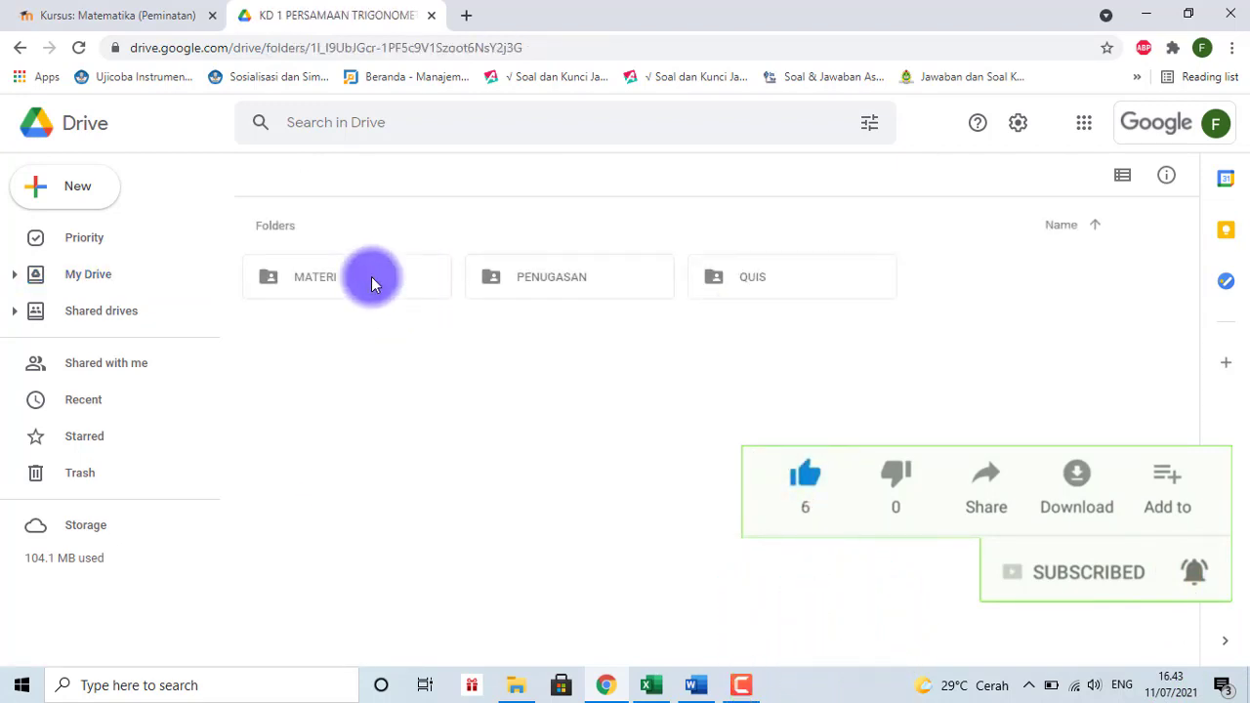
pyautogui.doubleClick(317, 280)
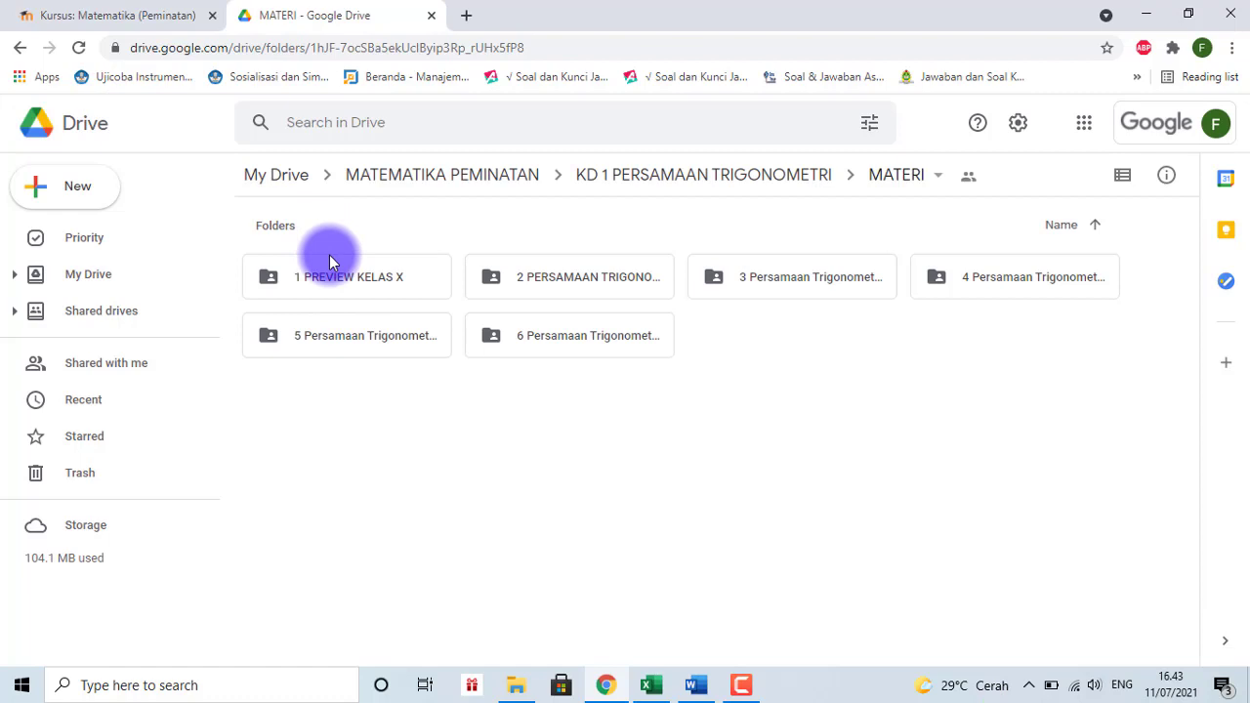
pyautogui.doubleClick(339, 277)
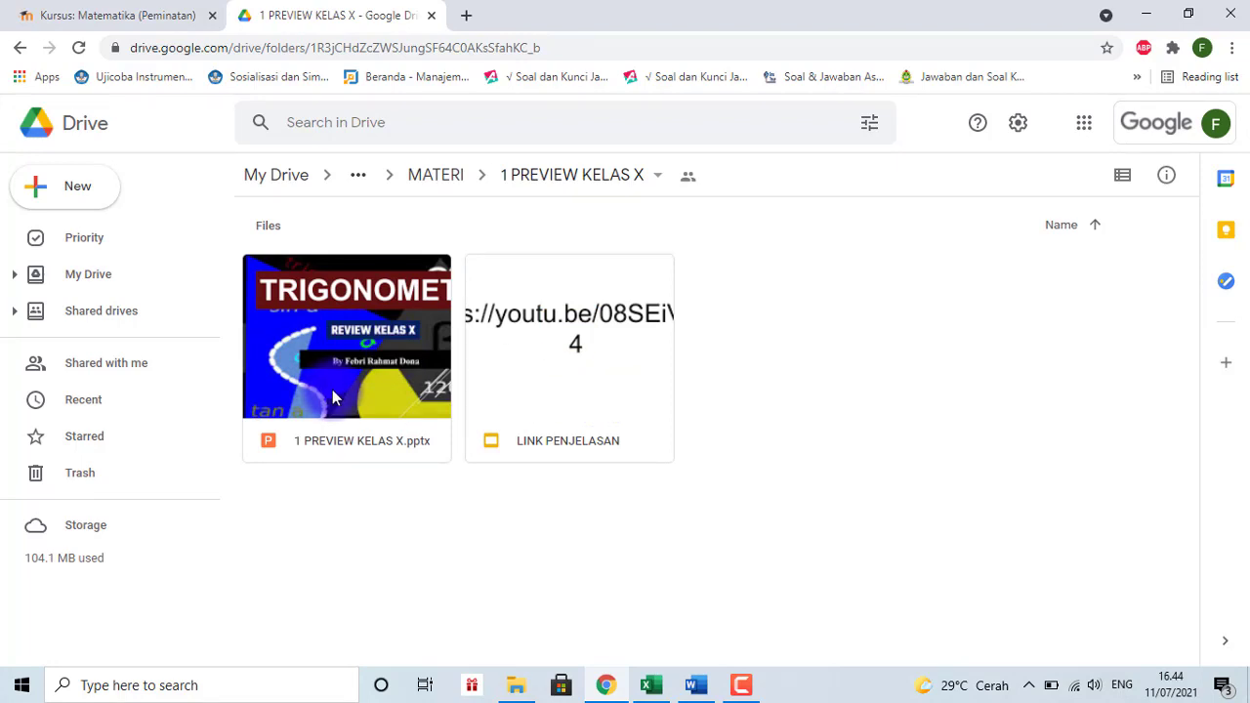
# Step: Switch to the Moodle course and add a URL resource named "Preview materi kelas 10" to the Review materi kelas 10 section
pyautogui.click(122, 15)
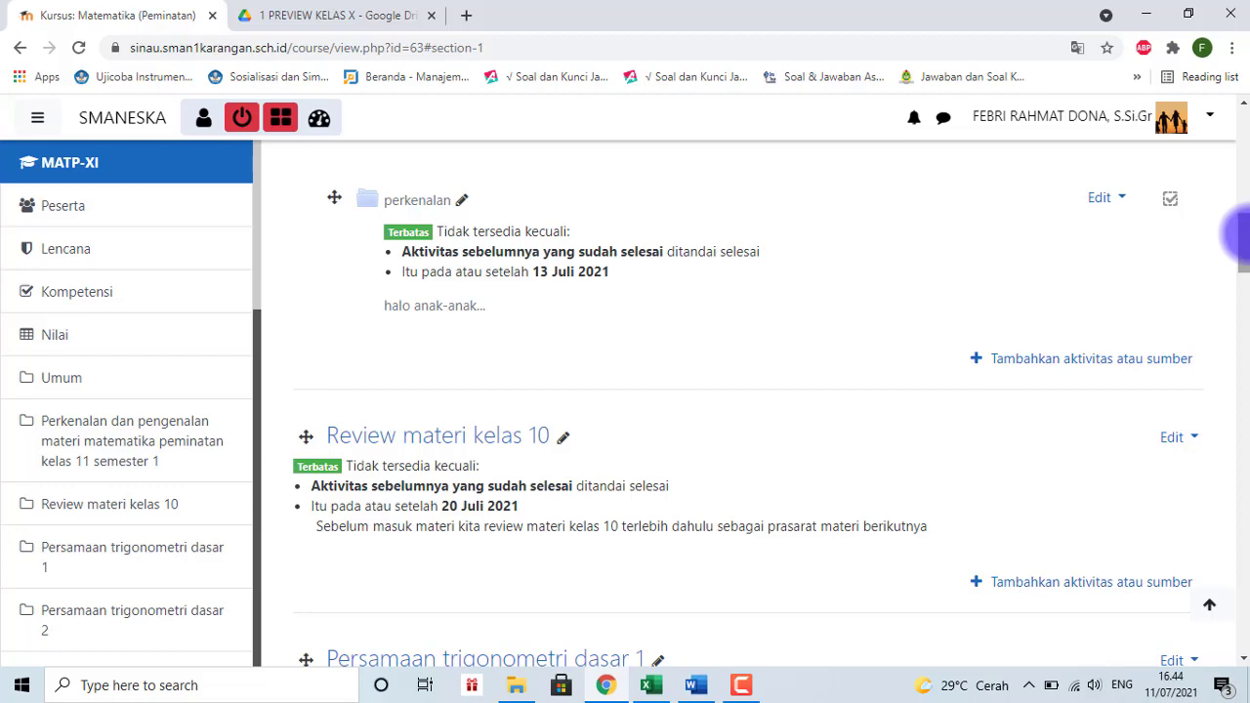
pyautogui.moveTo(1246, 238); pyautogui.dragTo(1240, 273)
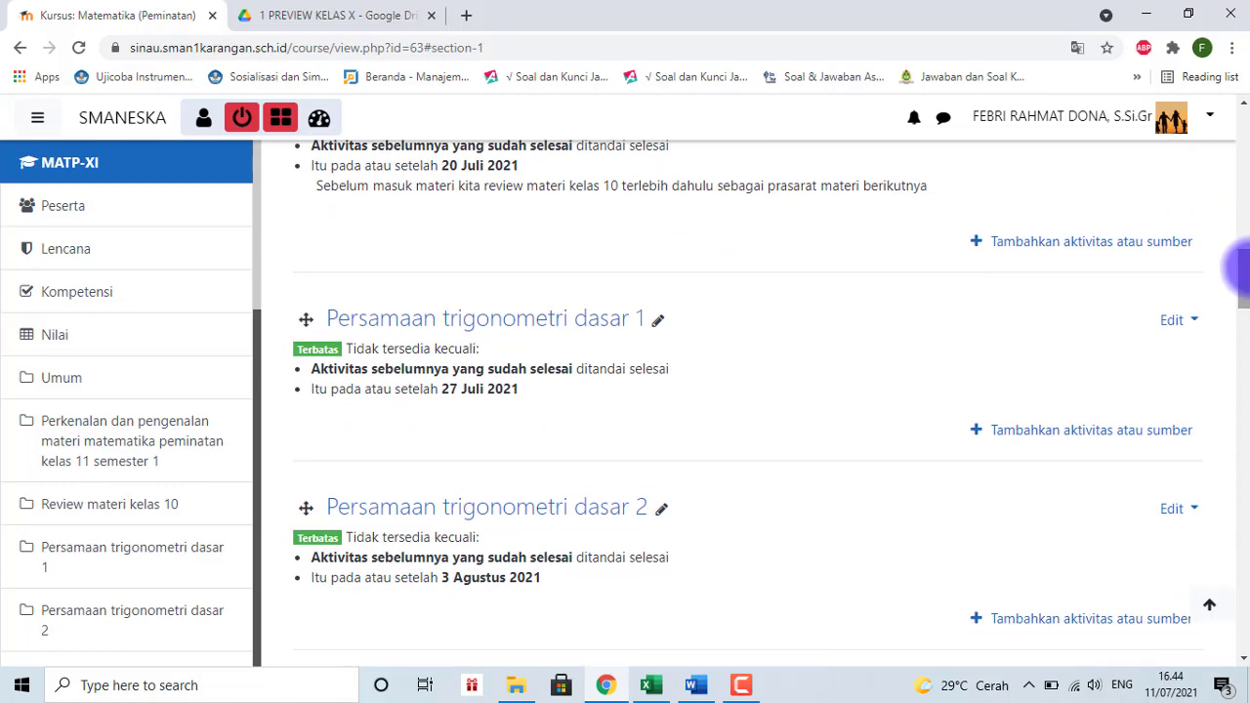
pyautogui.click(1067, 241)
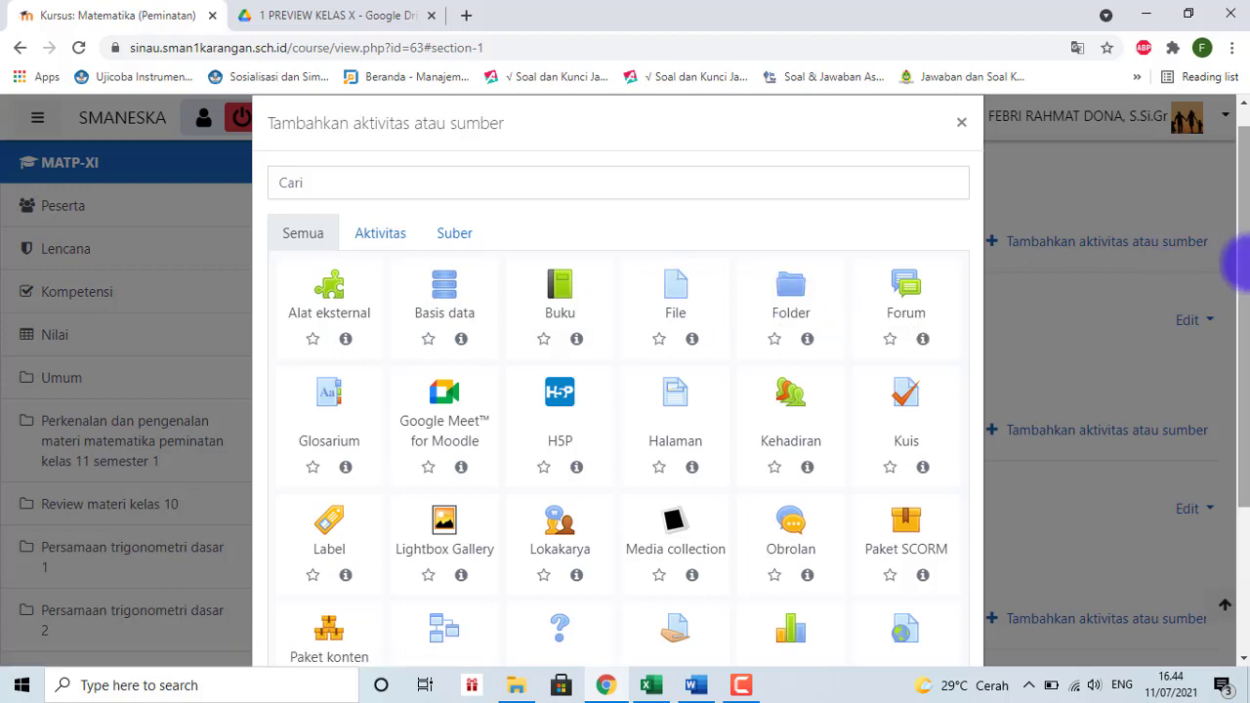
pyautogui.moveTo(1237, 257); pyautogui.dragTo(1239, 389)
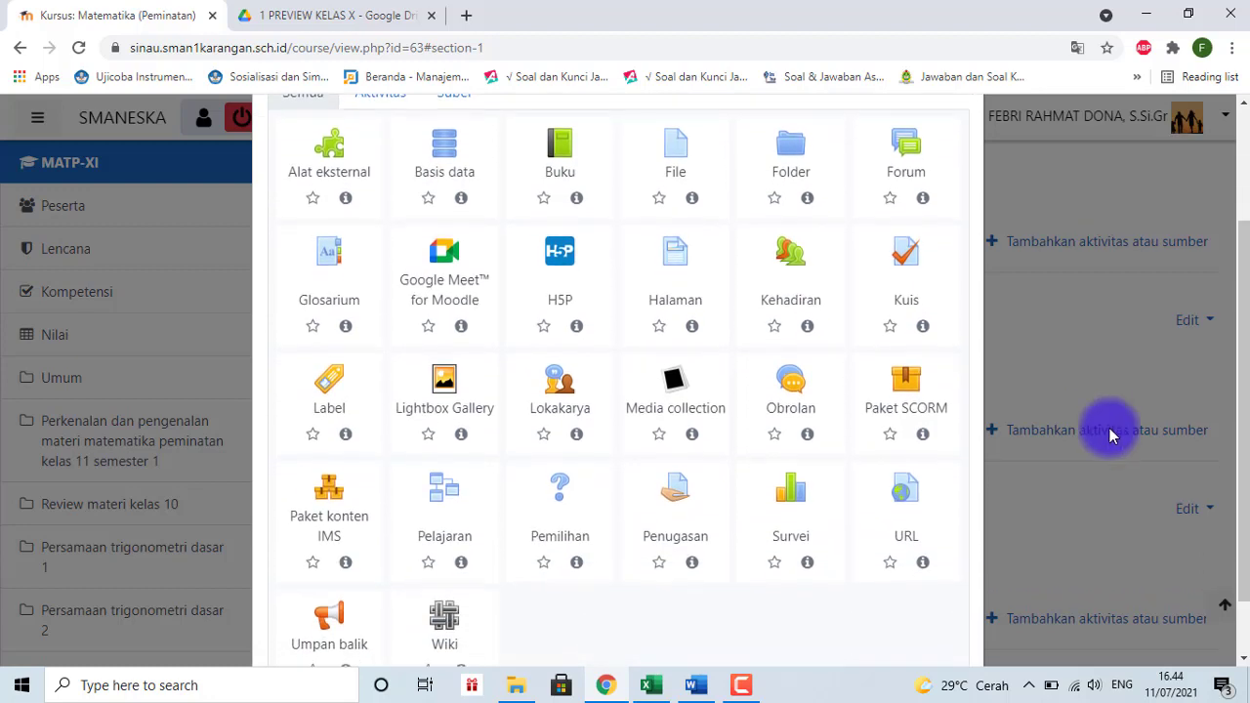
pyautogui.click(907, 500)
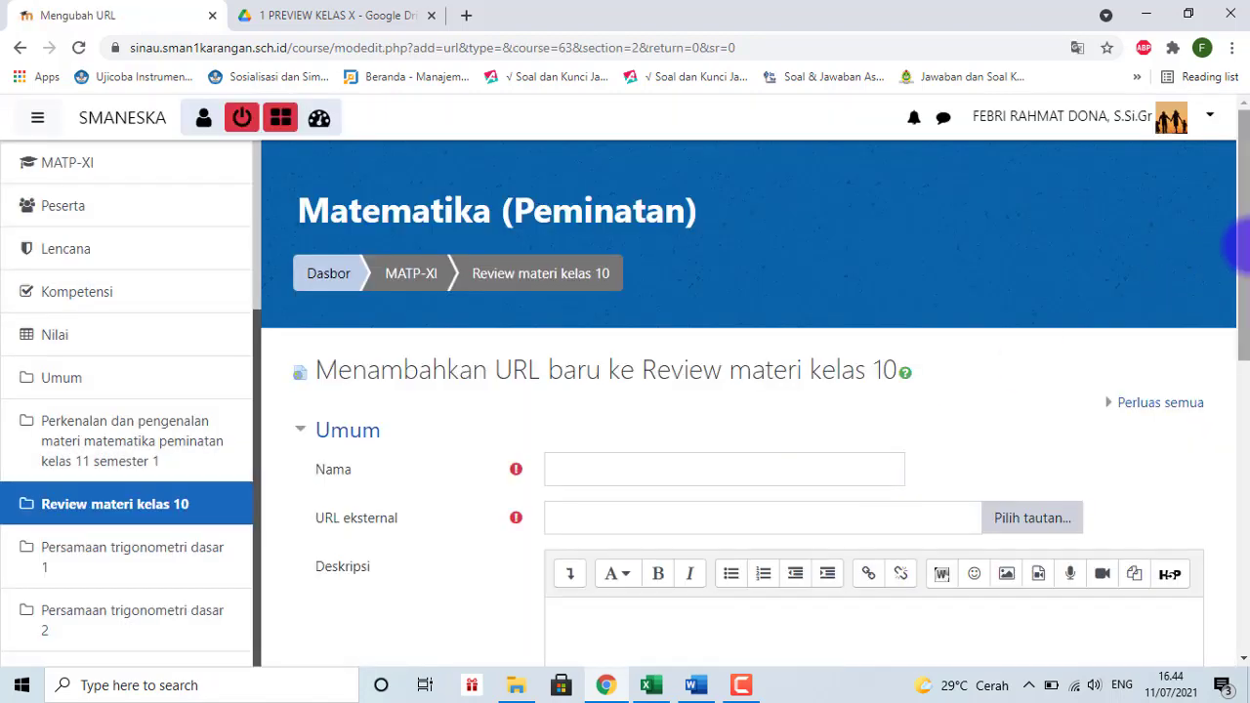
pyautogui.moveTo(1244, 248); pyautogui.dragTo(1240, 288)
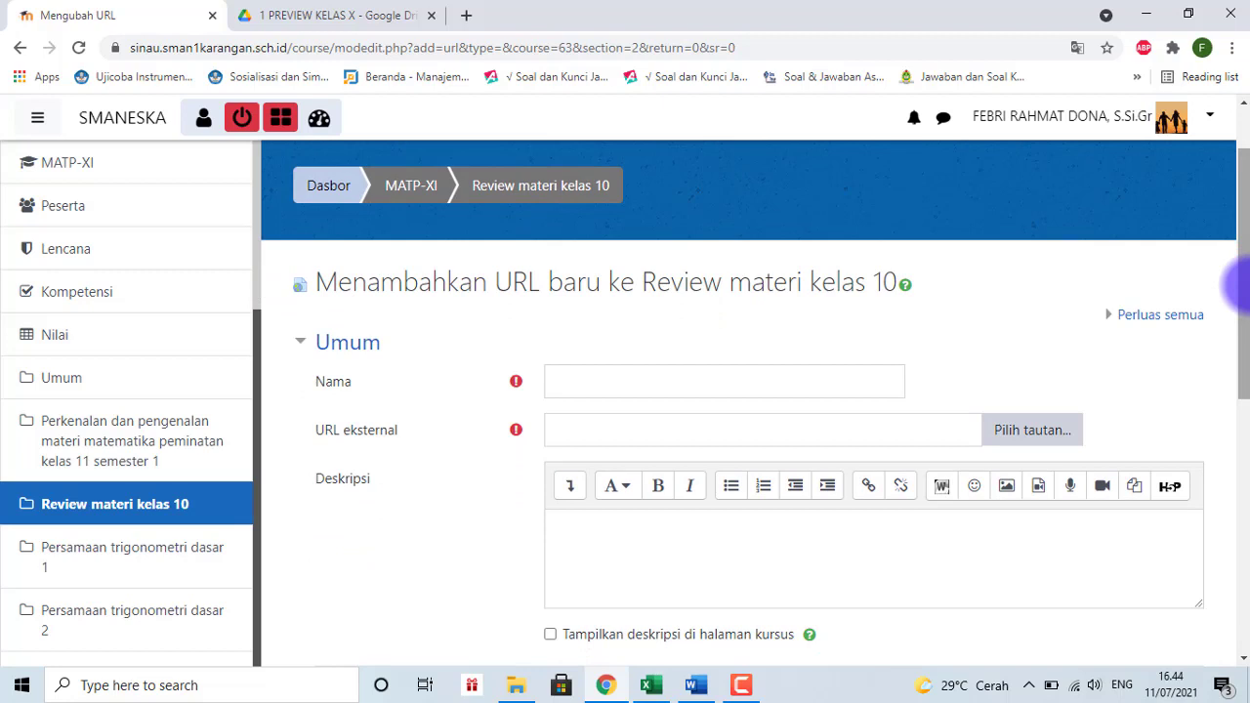
pyautogui.click(609, 388)
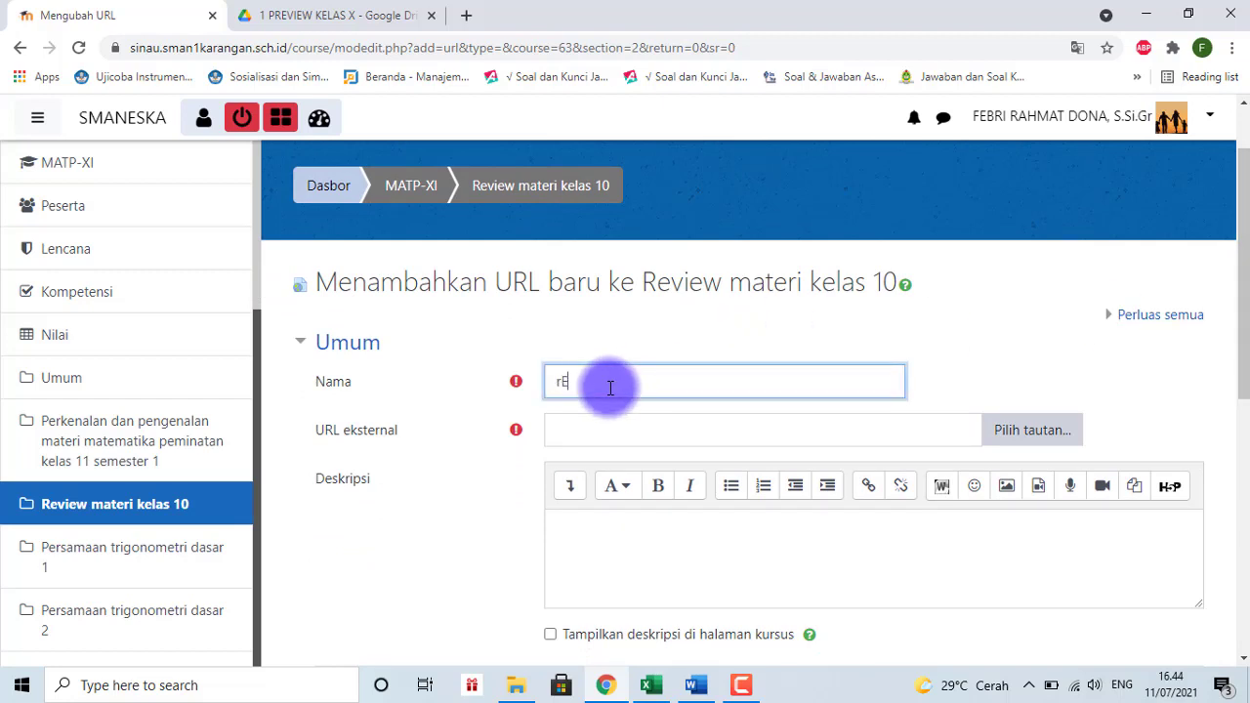
pyautogui.write('Preview materi kelas 10')
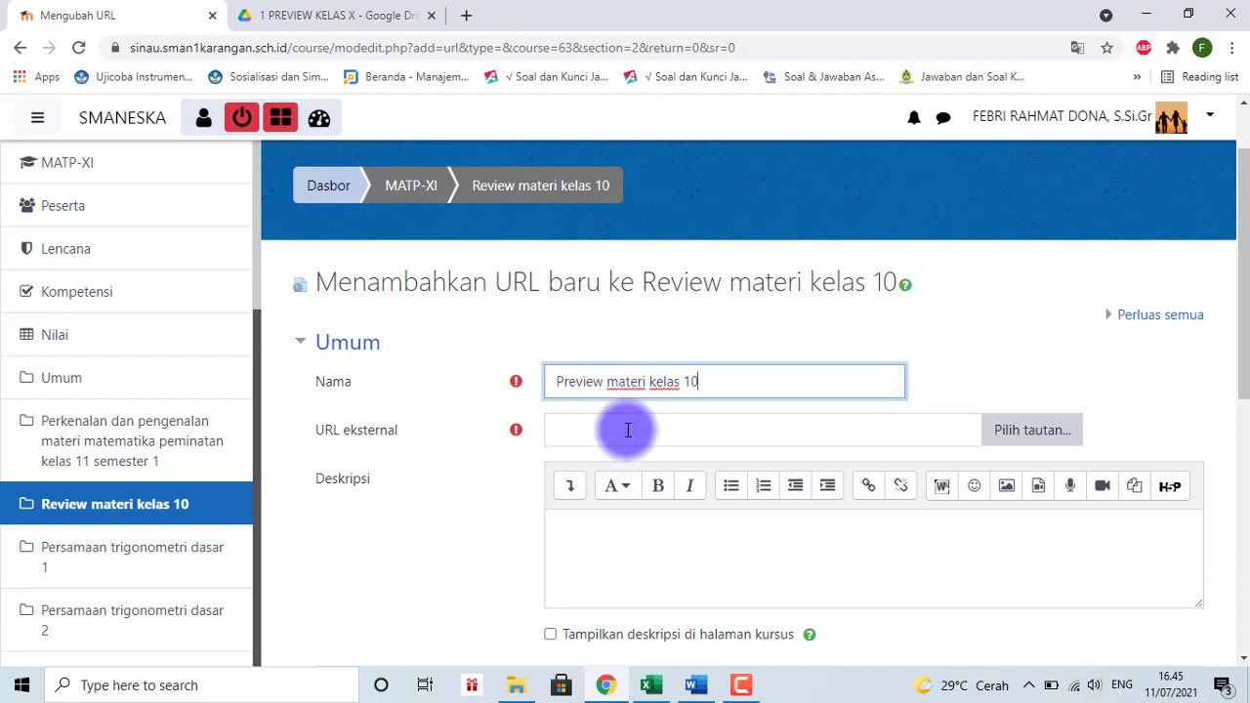
pyautogui.click(627, 432)
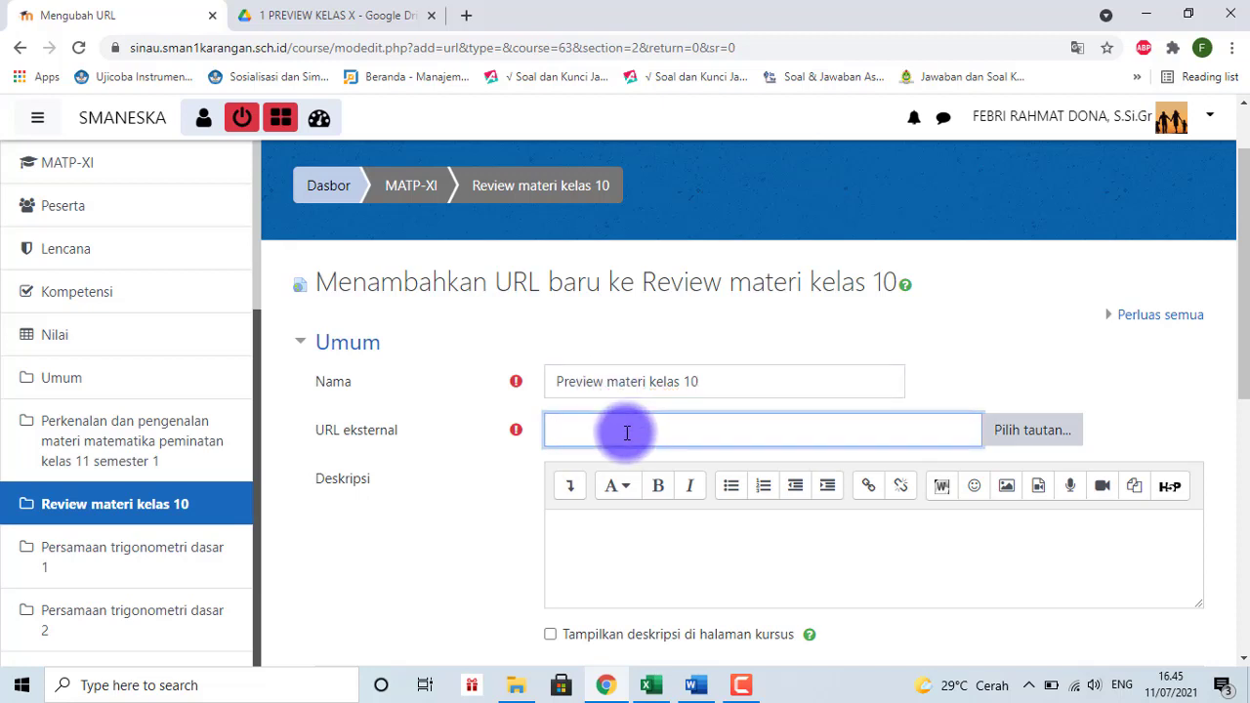
pyautogui.click(332, 16)
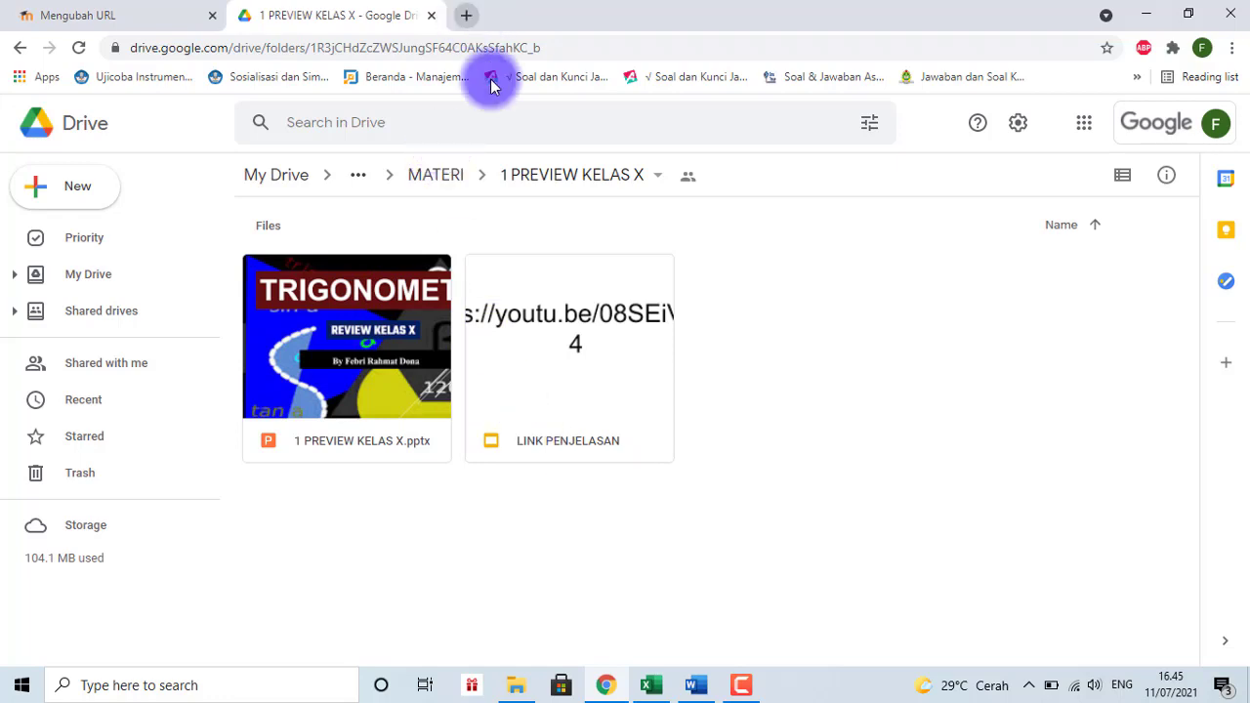
pyautogui.doubleClick(539, 313)
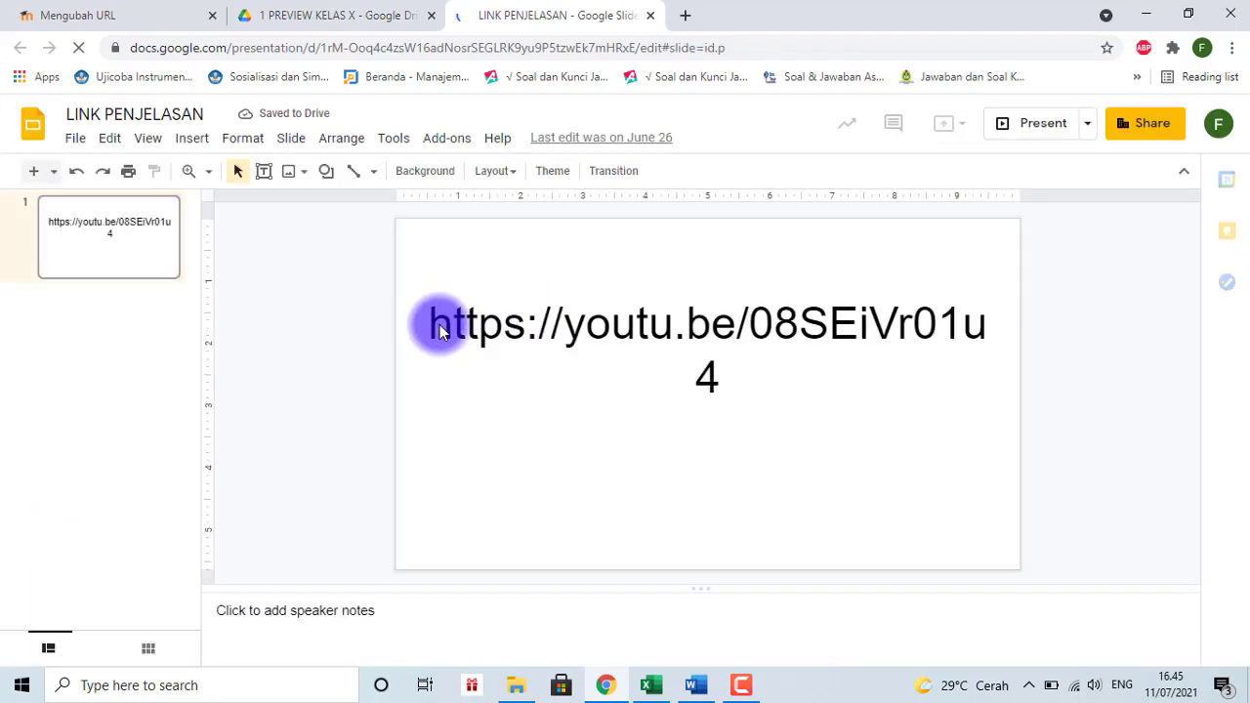
pyautogui.moveTo(440, 333); pyautogui.dragTo(718, 388)
pyautogui.hotkey('ctrl', 'c')
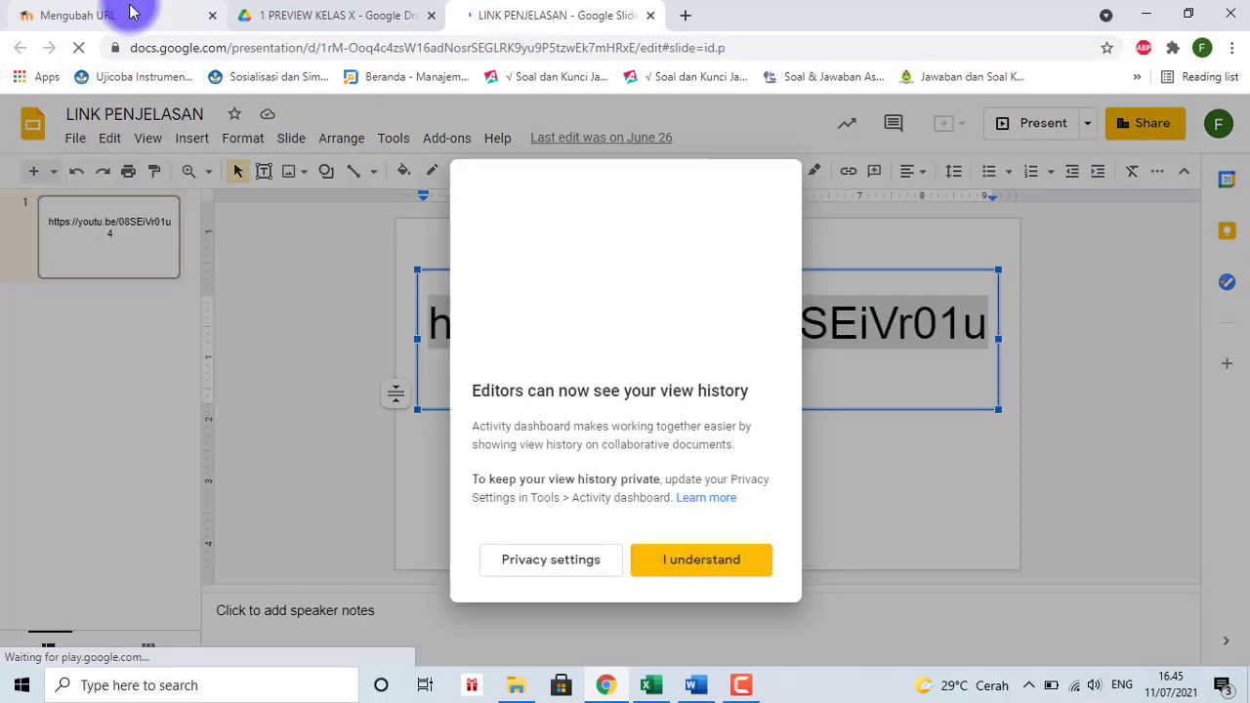
pyautogui.click(137, 16)
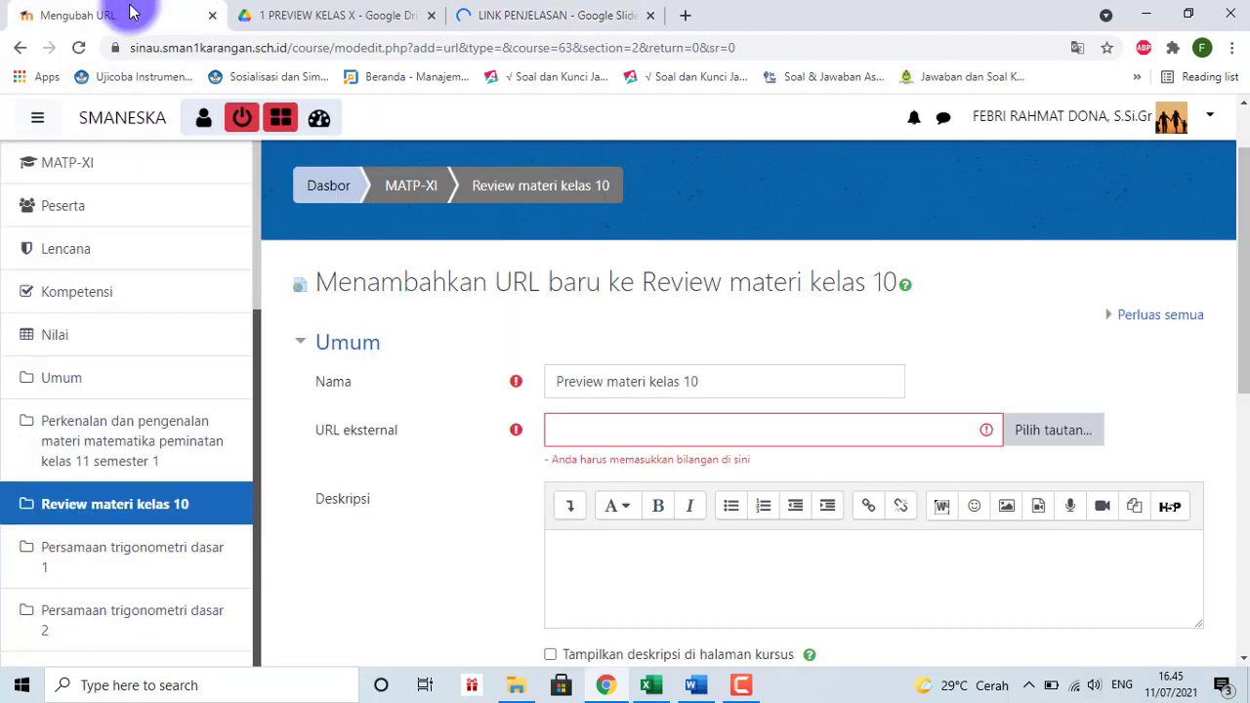
pyautogui.click(576, 435)
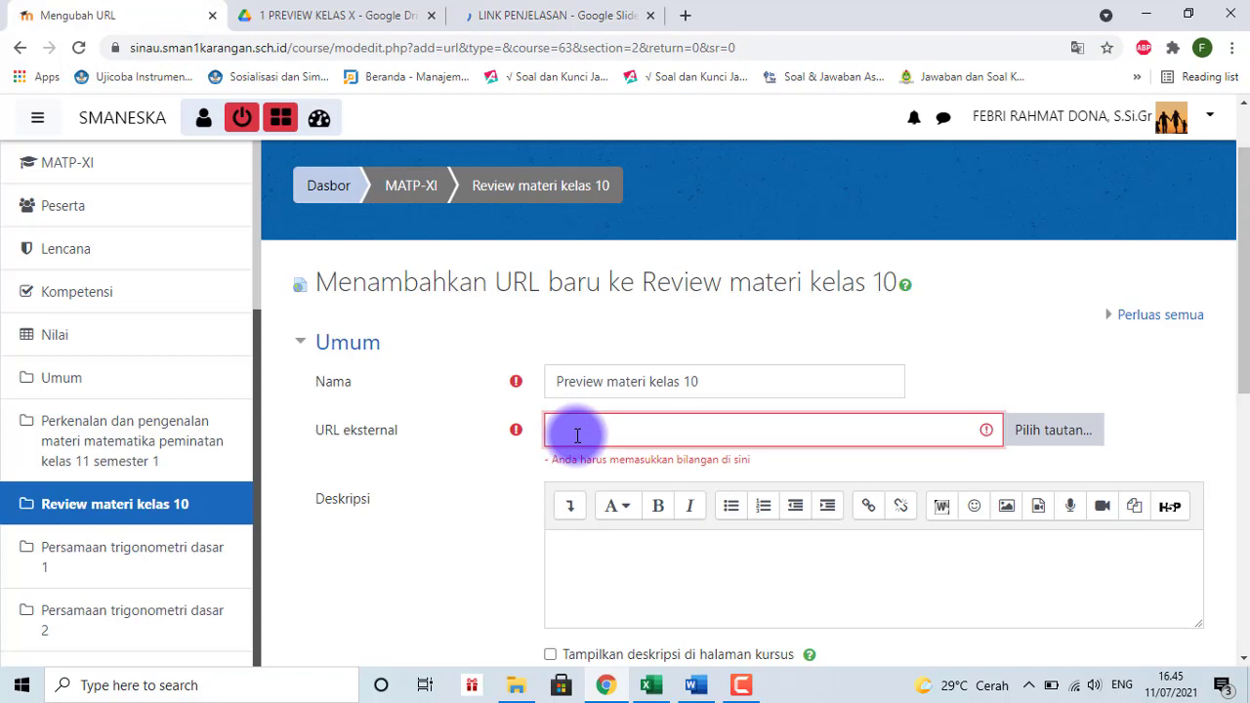
pyautogui.hotkey('ctrl', 'v')
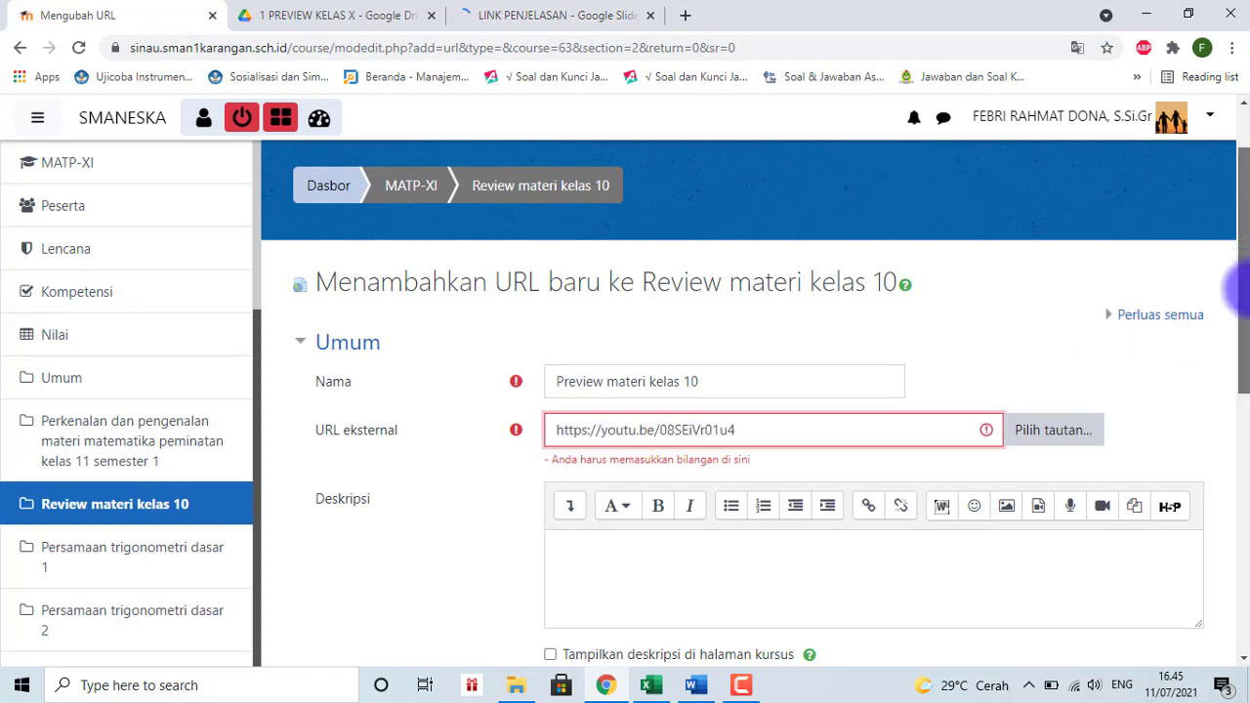
# Step: Enter the description "Simak dan pahami materi yang dijelaskan" and enable showing it on the course page
pyautogui.moveTo(1240, 315); pyautogui.dragTo(1241, 352)
pyautogui.click(631, 395)
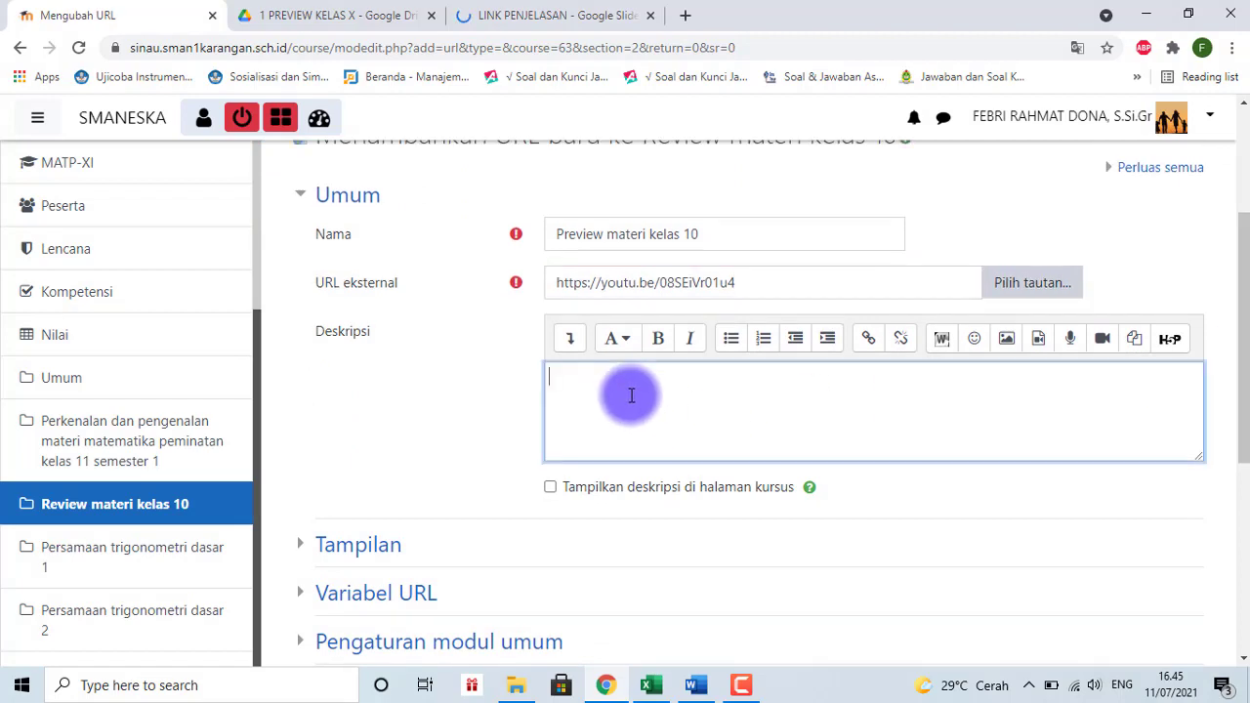
pyautogui.write('Simak dan pahami materi yang dijelaskan')
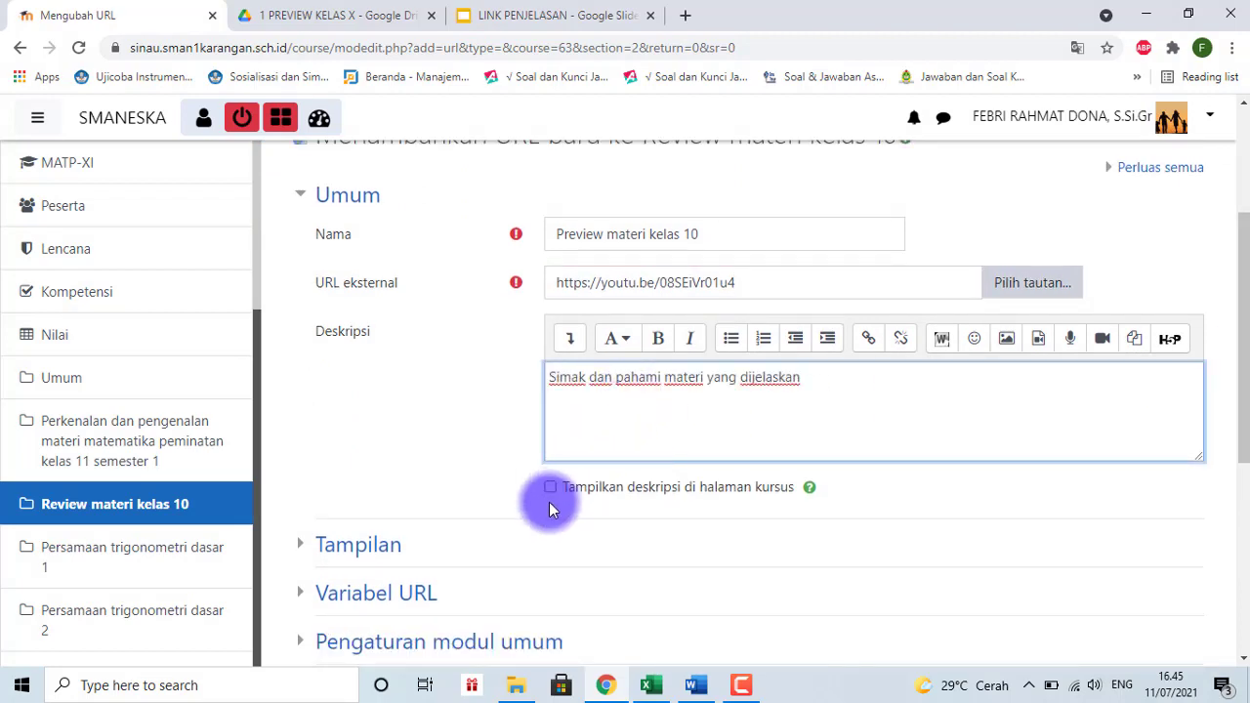
pyautogui.click(551, 489)
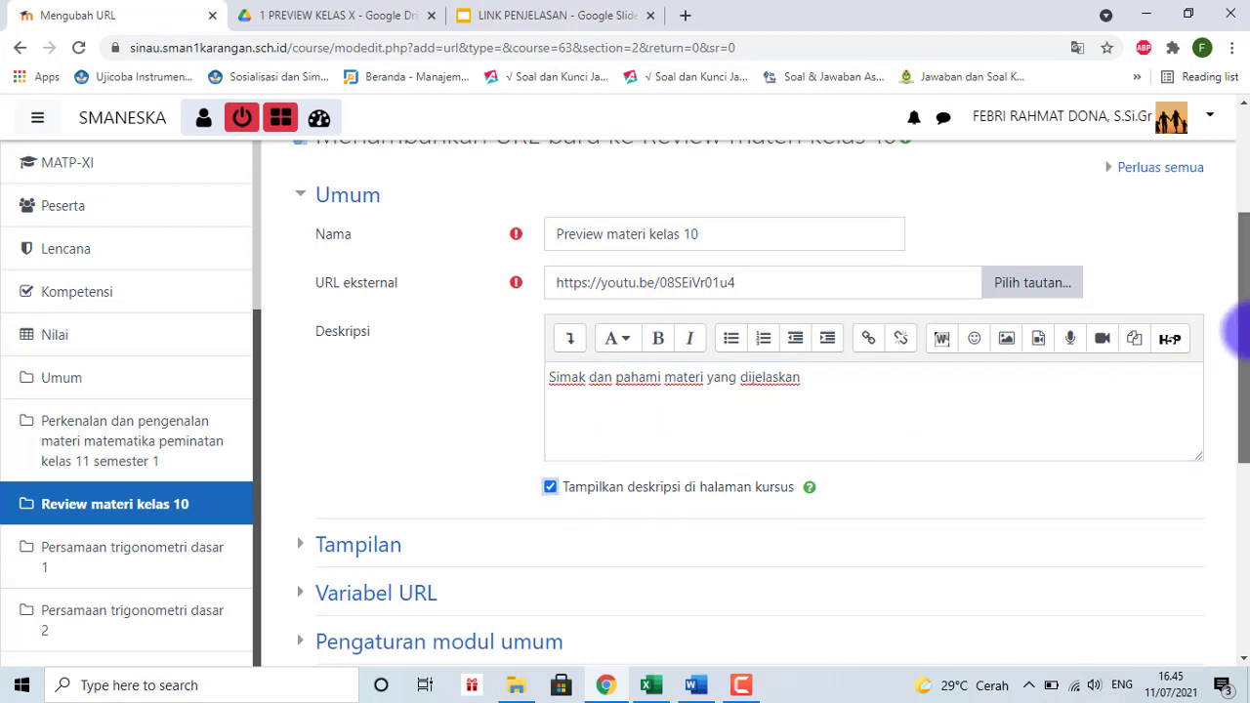
# Step: Examine the Tampilan and Variabel URL settings of the URL resource
pyautogui.scroll(-1, 1238, 366)
pyautogui.scroll(-1, 1238, 366)
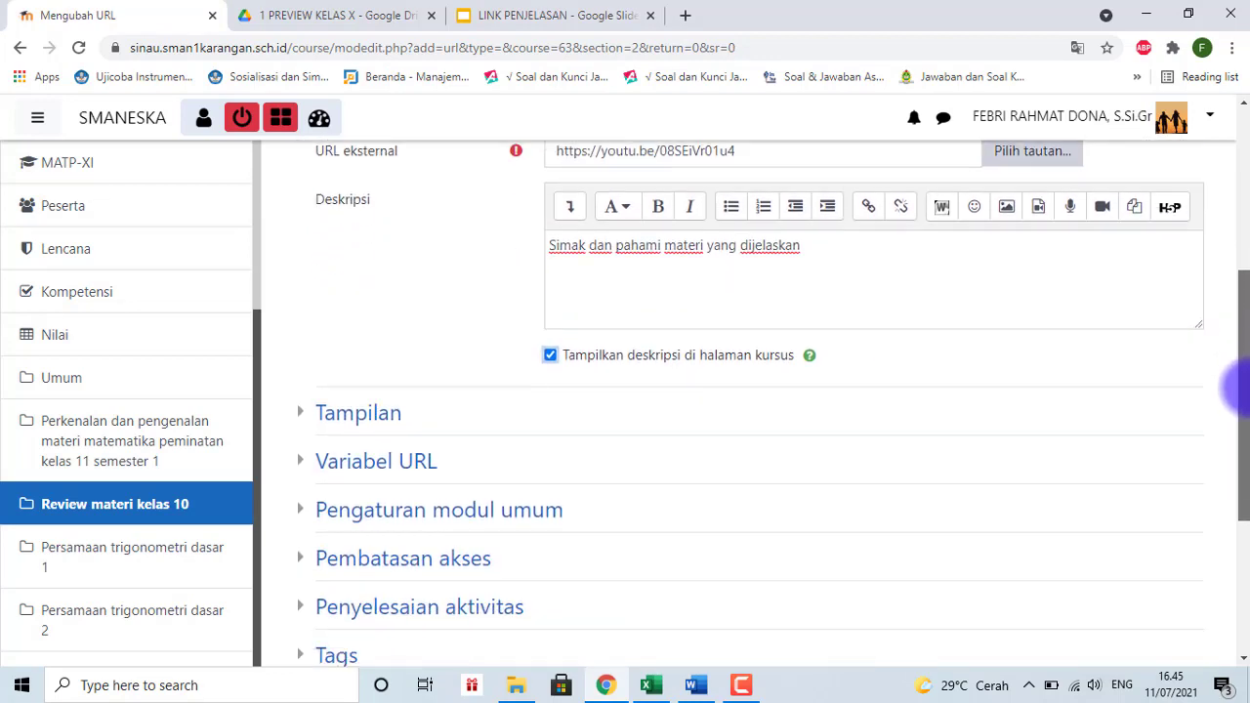
pyautogui.click(344, 420)
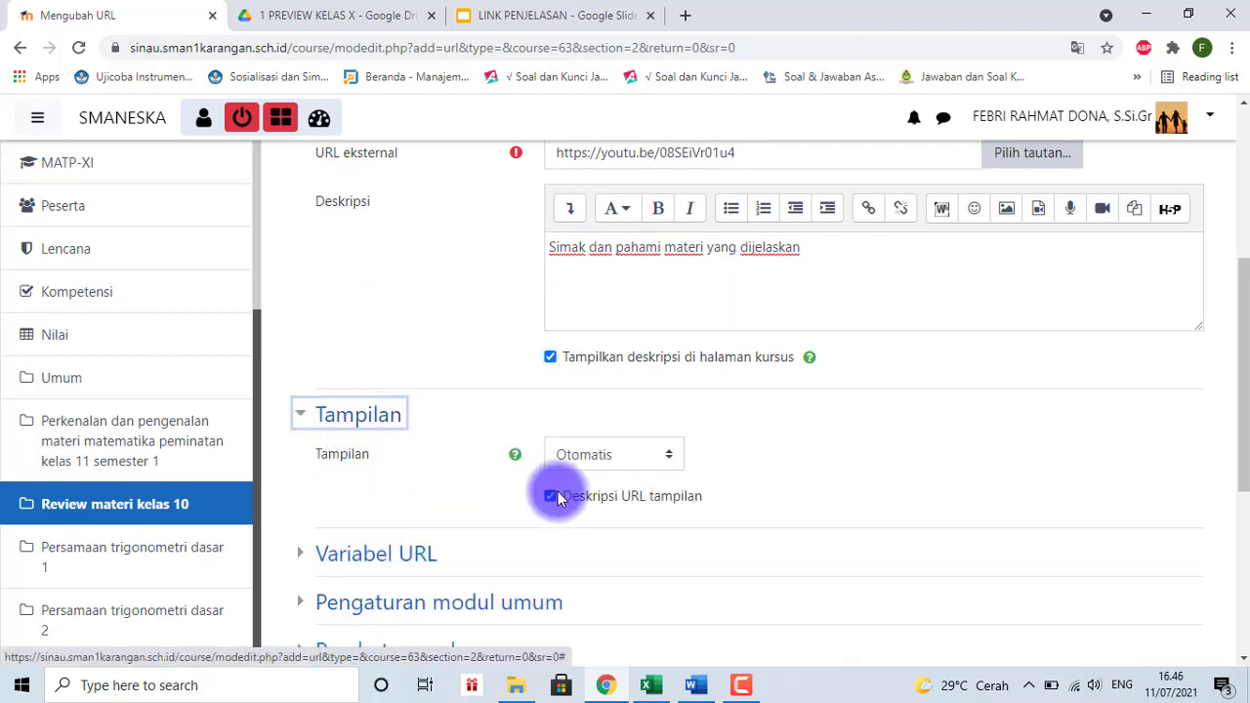
pyautogui.click(325, 414)
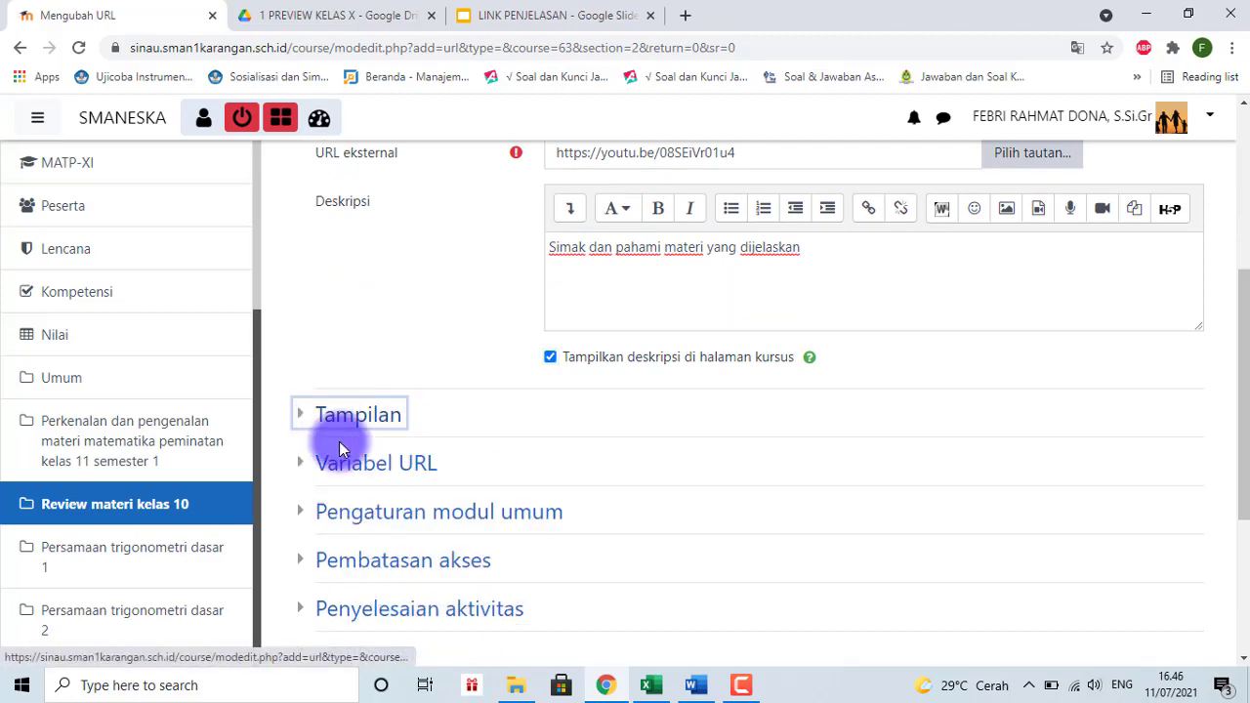
pyautogui.click(355, 474)
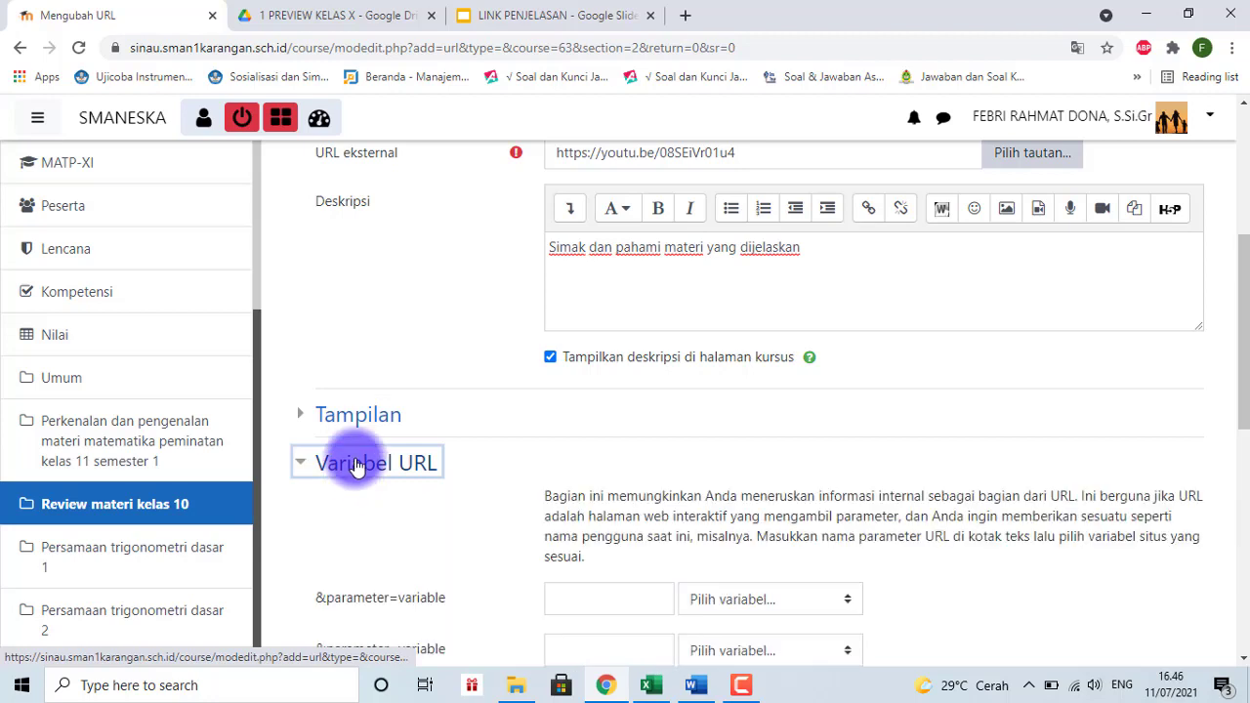
pyautogui.click(354, 467)
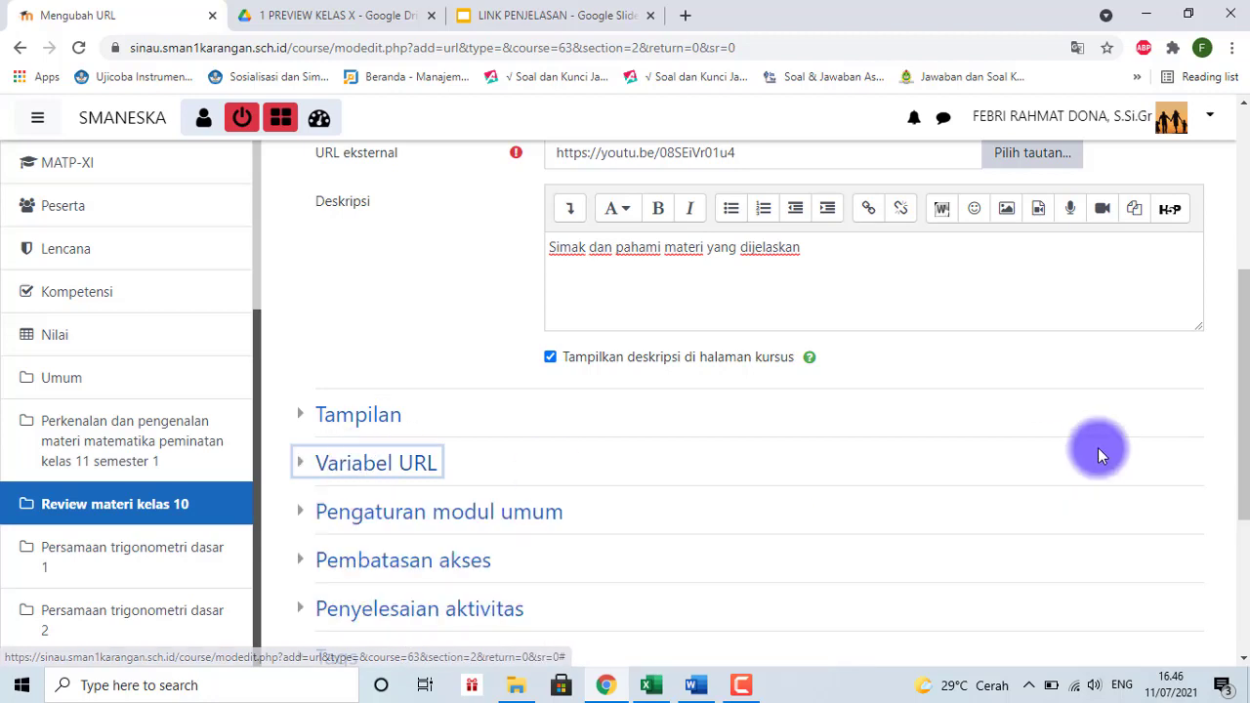
# Step: Add a Penyelesaian aktivitas restriction requiring "Aktivitas sebelumnya dengan penyelesaian" to be marked complete
pyautogui.moveTo(1245, 324); pyautogui.dragTo(1246, 394)
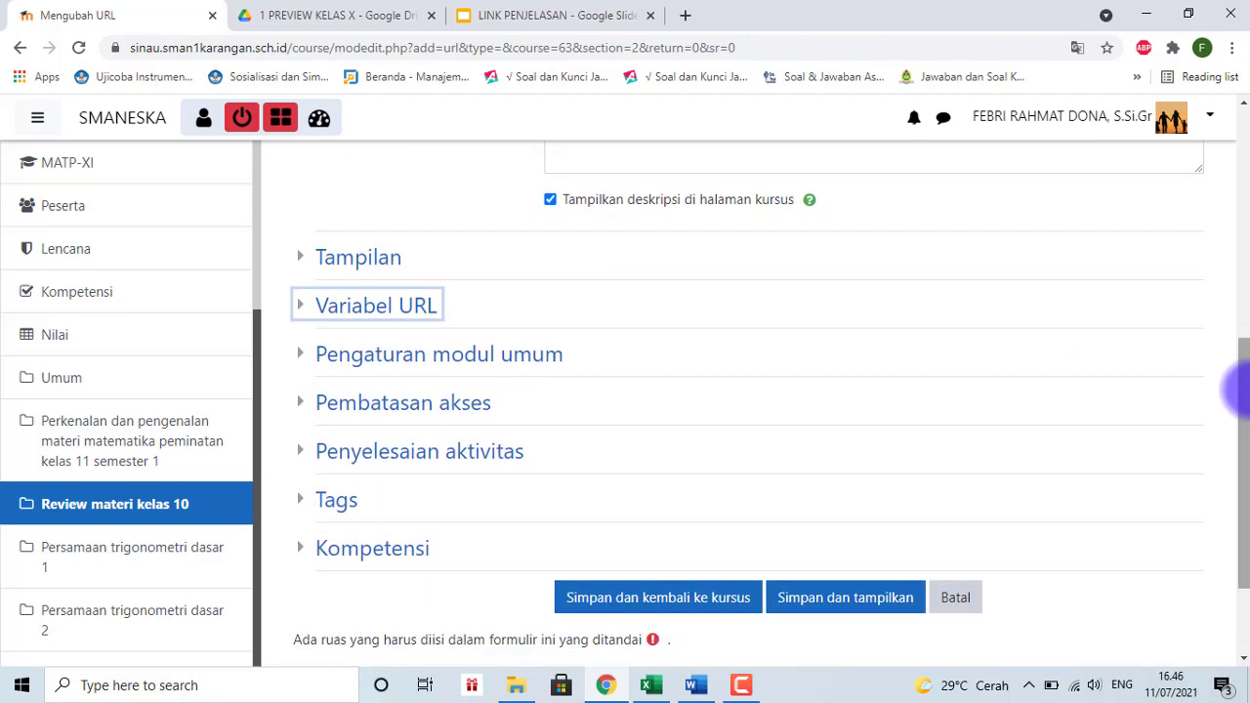
pyautogui.click(379, 404)
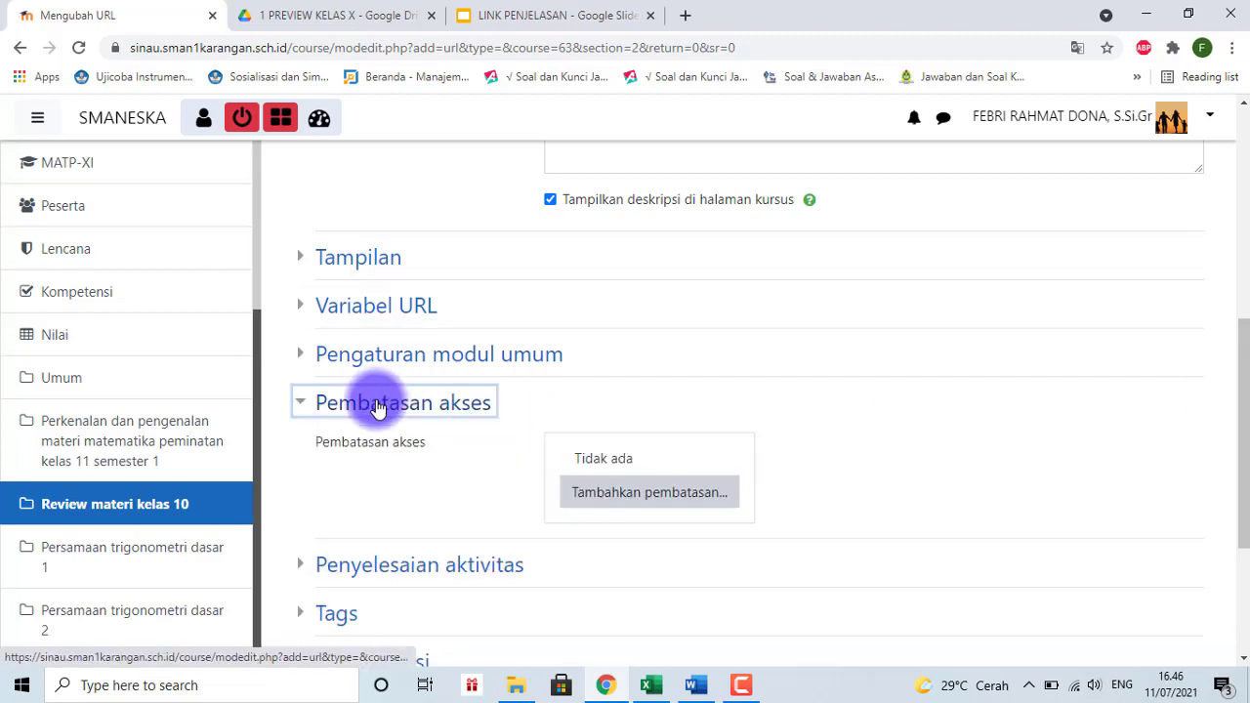
pyautogui.click(607, 494)
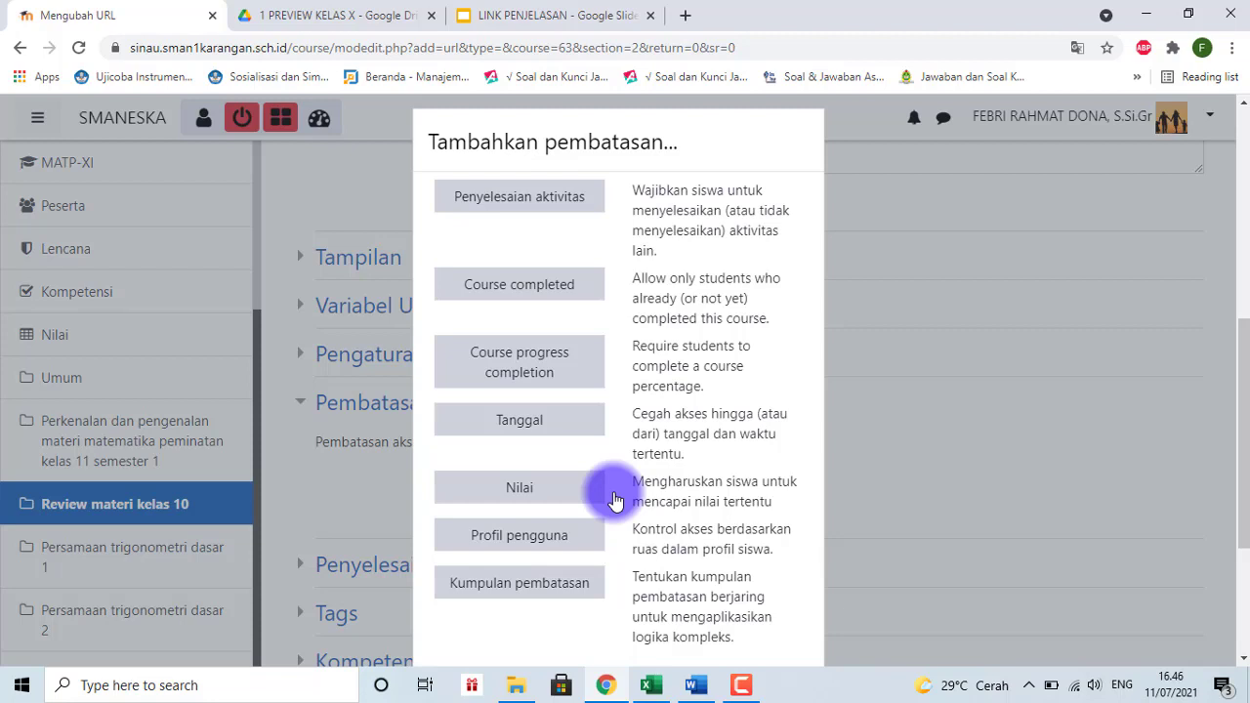
pyautogui.click(515, 200)
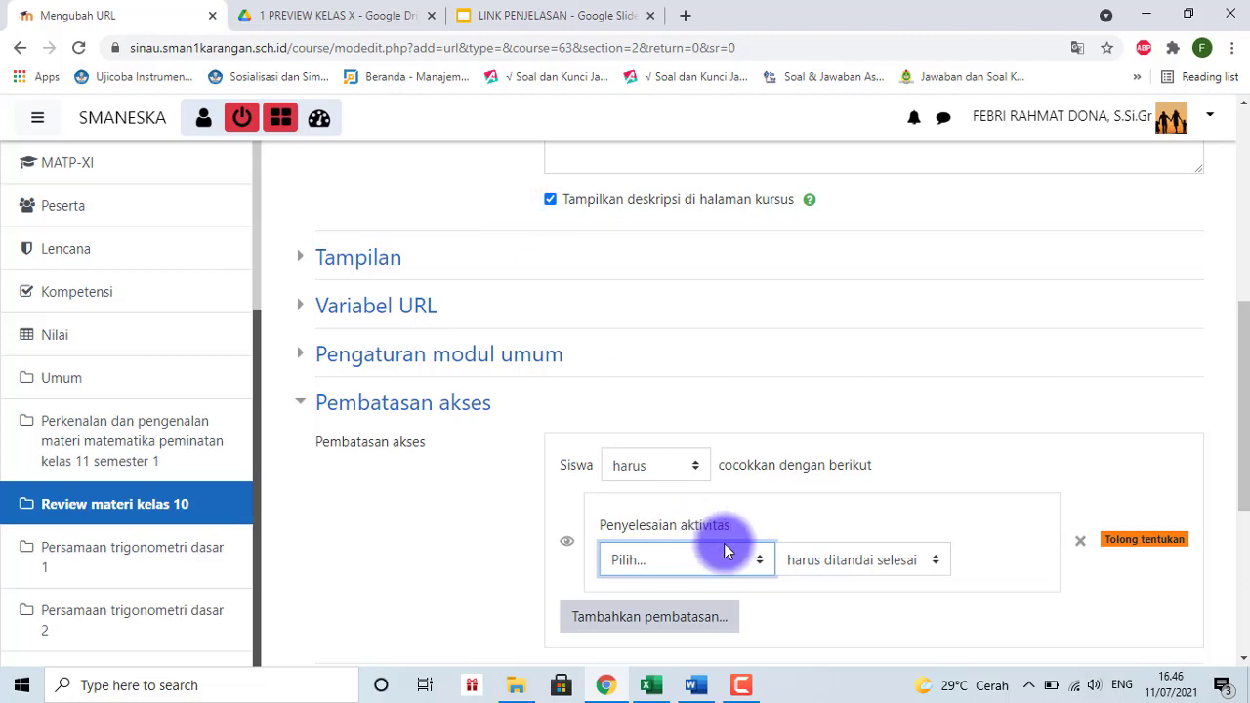
pyautogui.click(760, 565)
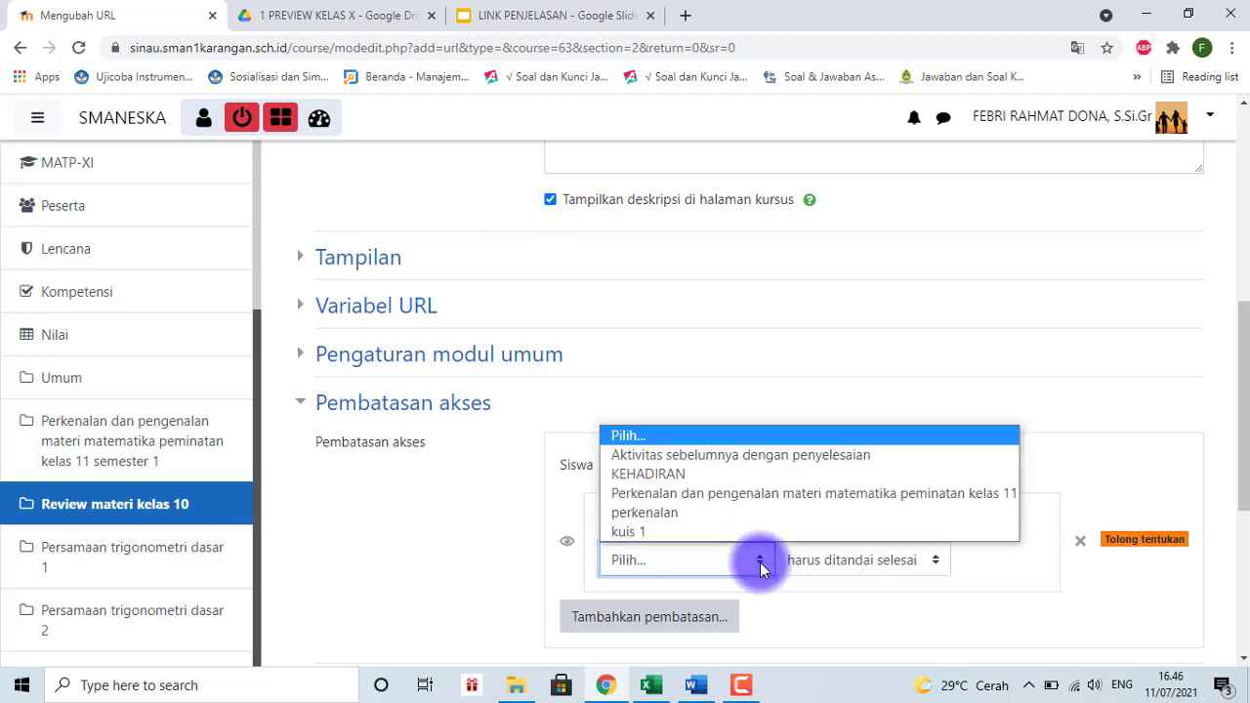
pyautogui.click(680, 457)
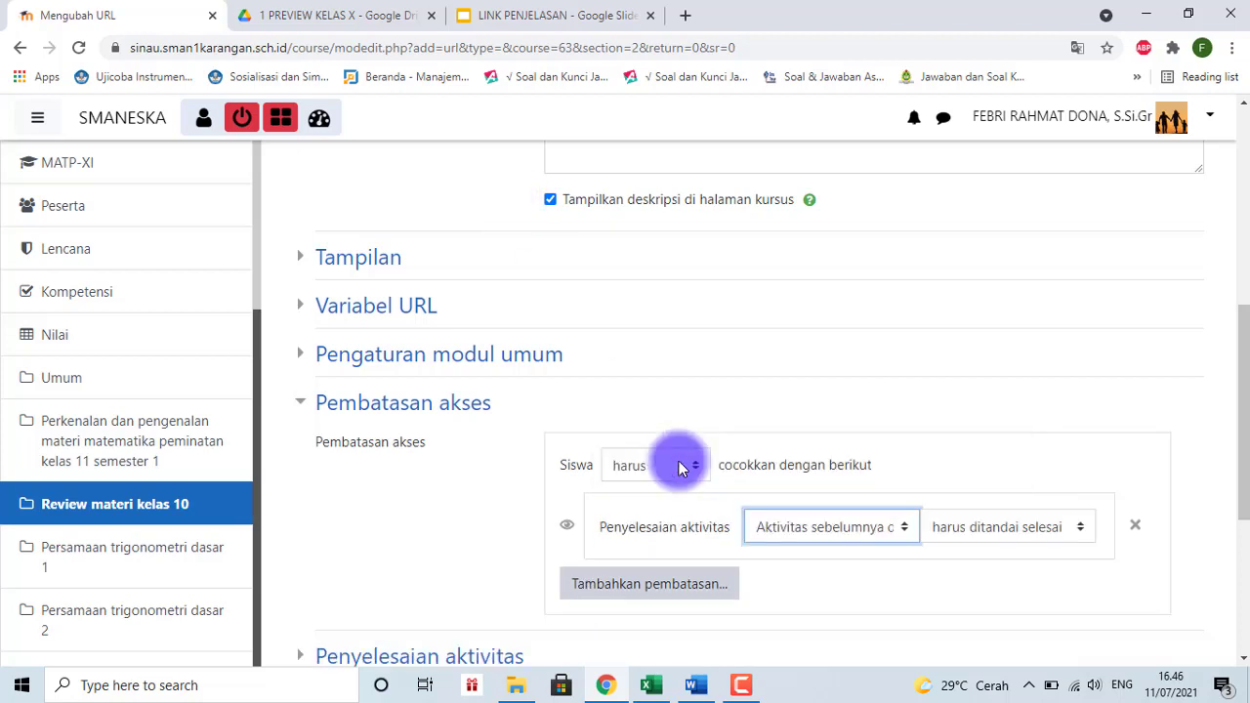
# Step: Check the Review materi kelas X date in the Excel breakdown, then add a Moodle Tanggal restriction from 23 Juli 2021
pyautogui.click(671, 583)
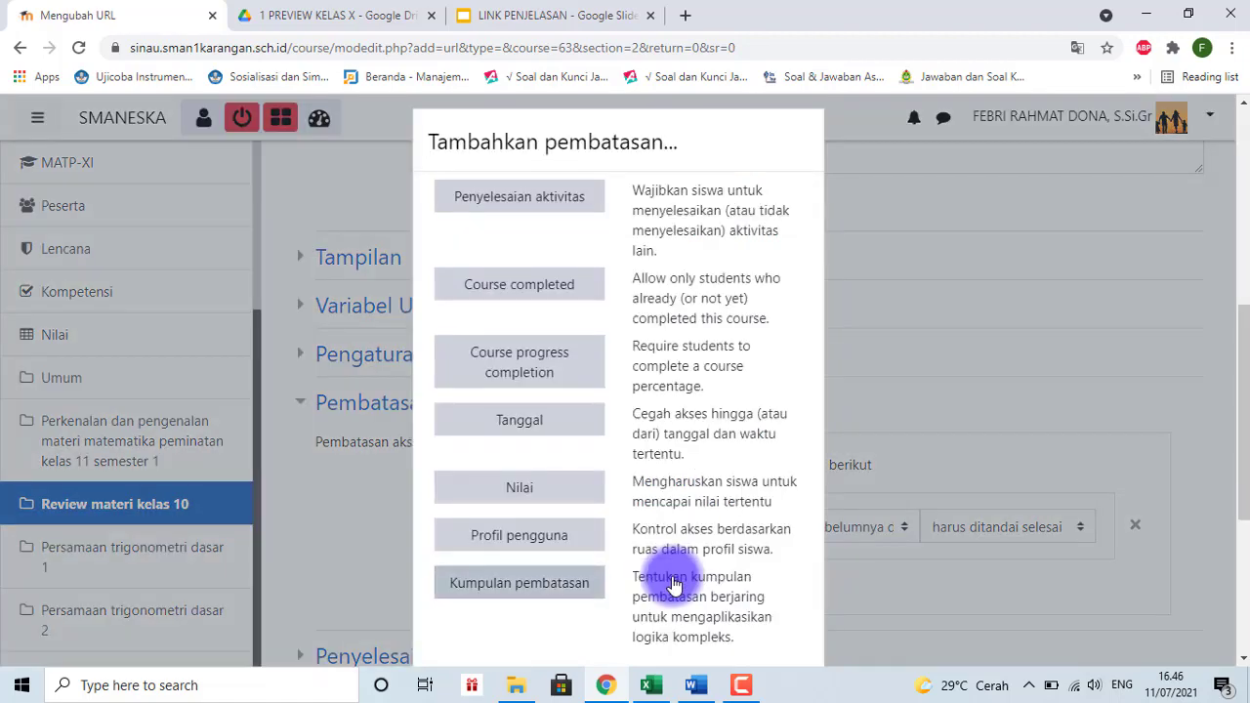
pyautogui.click(652, 684)
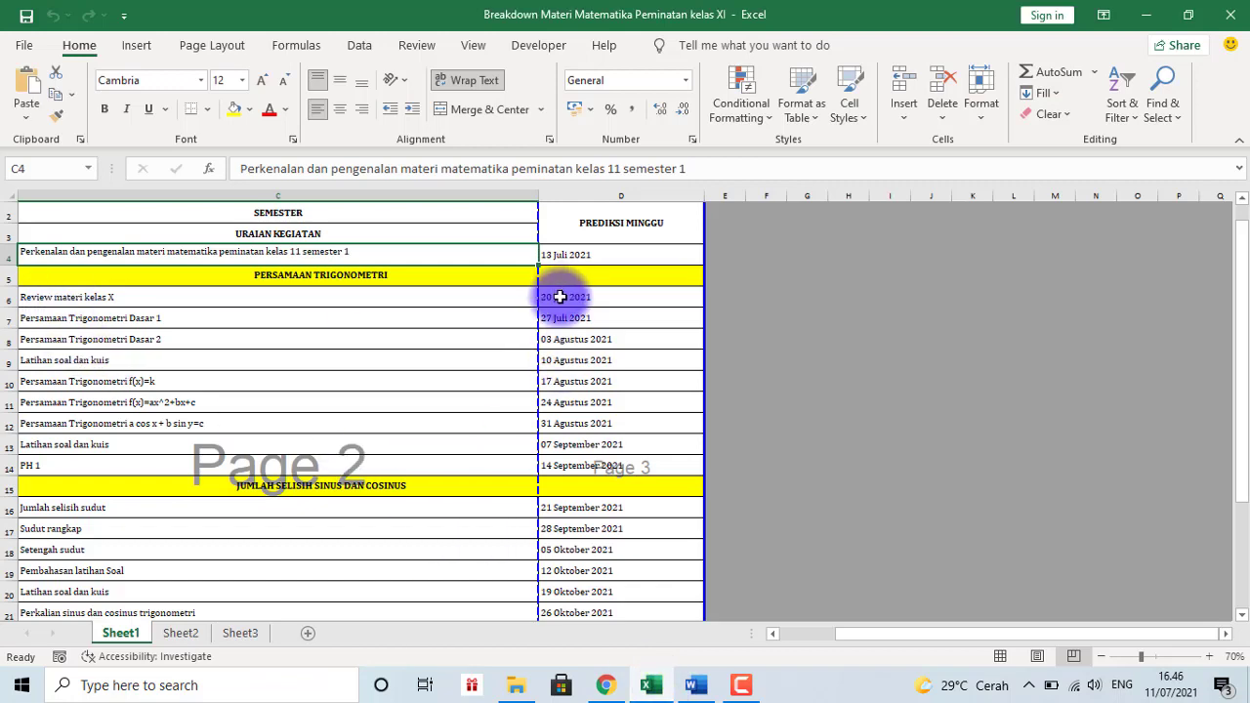
pyautogui.moveTo(601, 689)
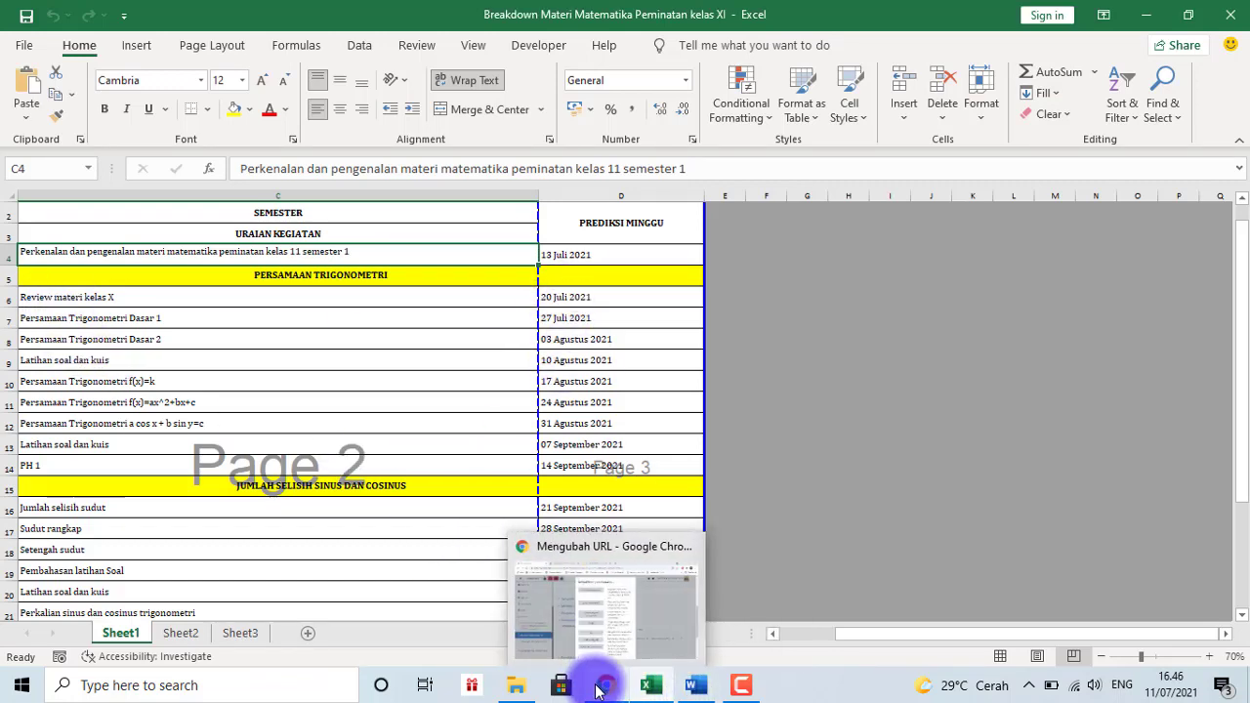
pyautogui.click(586, 628)
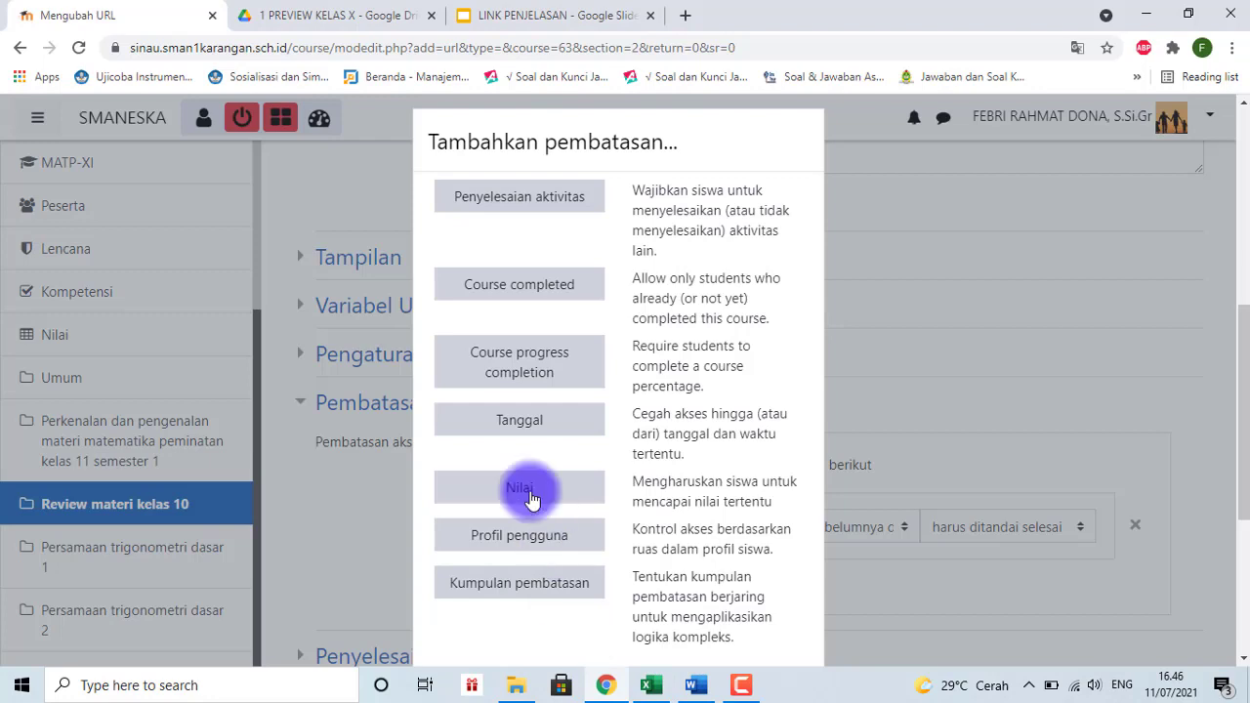
pyautogui.click(519, 420)
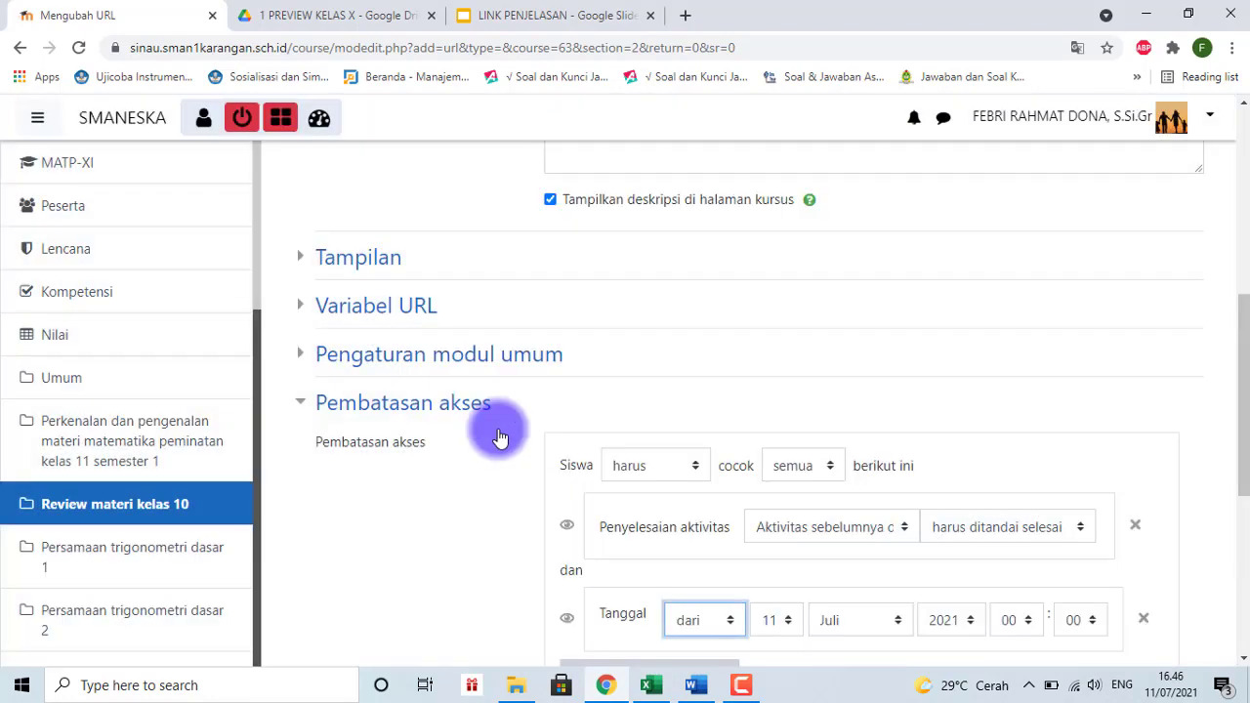
pyautogui.click(791, 623)
pyautogui.scroll(-1, 779, 601)
pyautogui.click(773, 598)
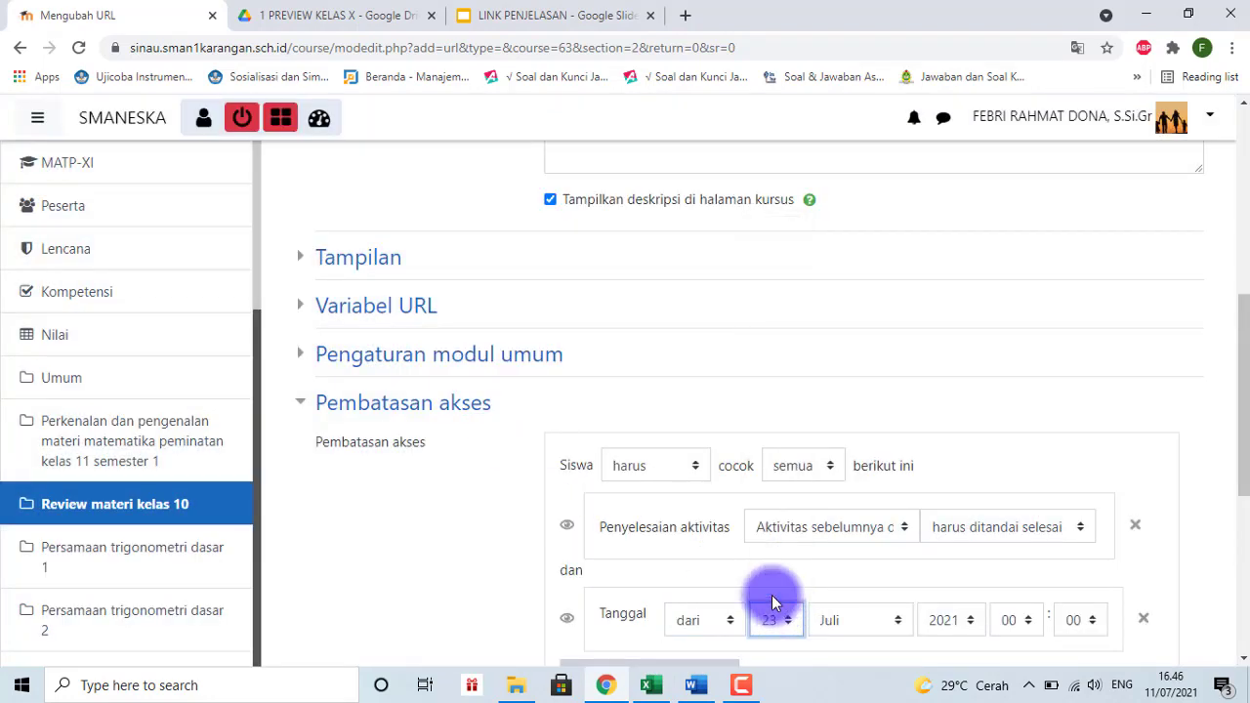
# Step: Set the Tanggal access restriction to start from 20 Juli 2021
pyautogui.click(786, 652)
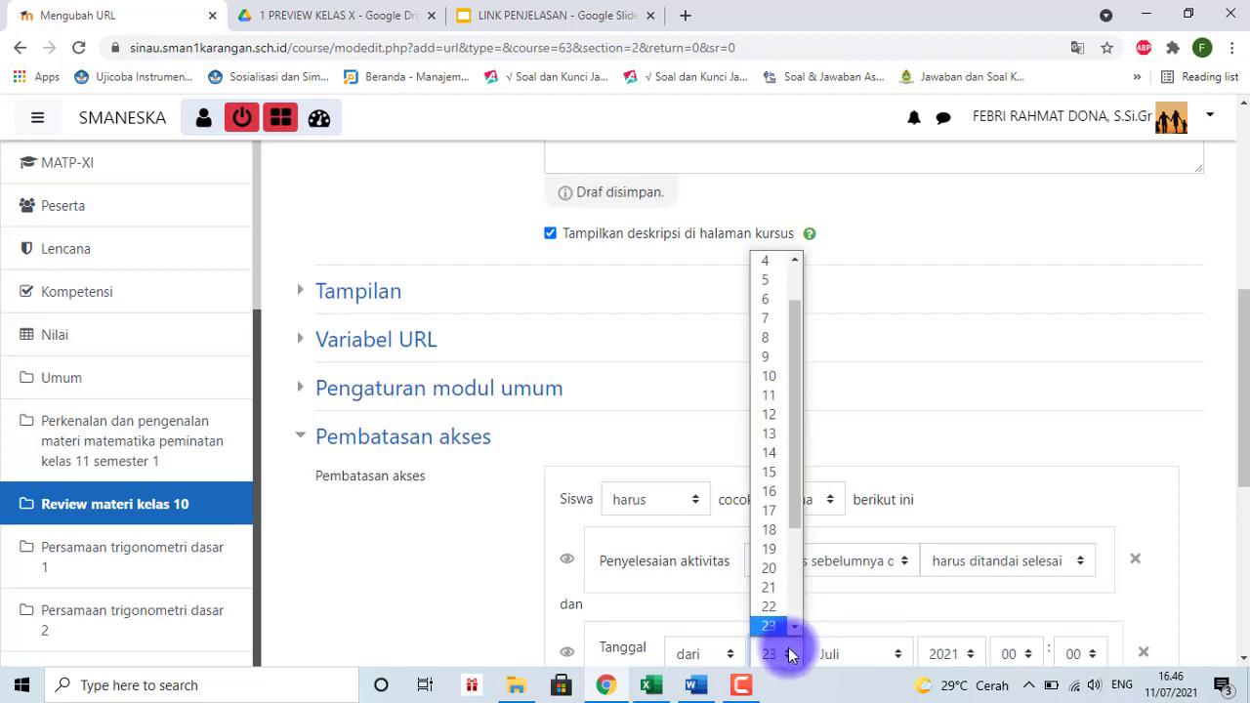
pyautogui.click(774, 569)
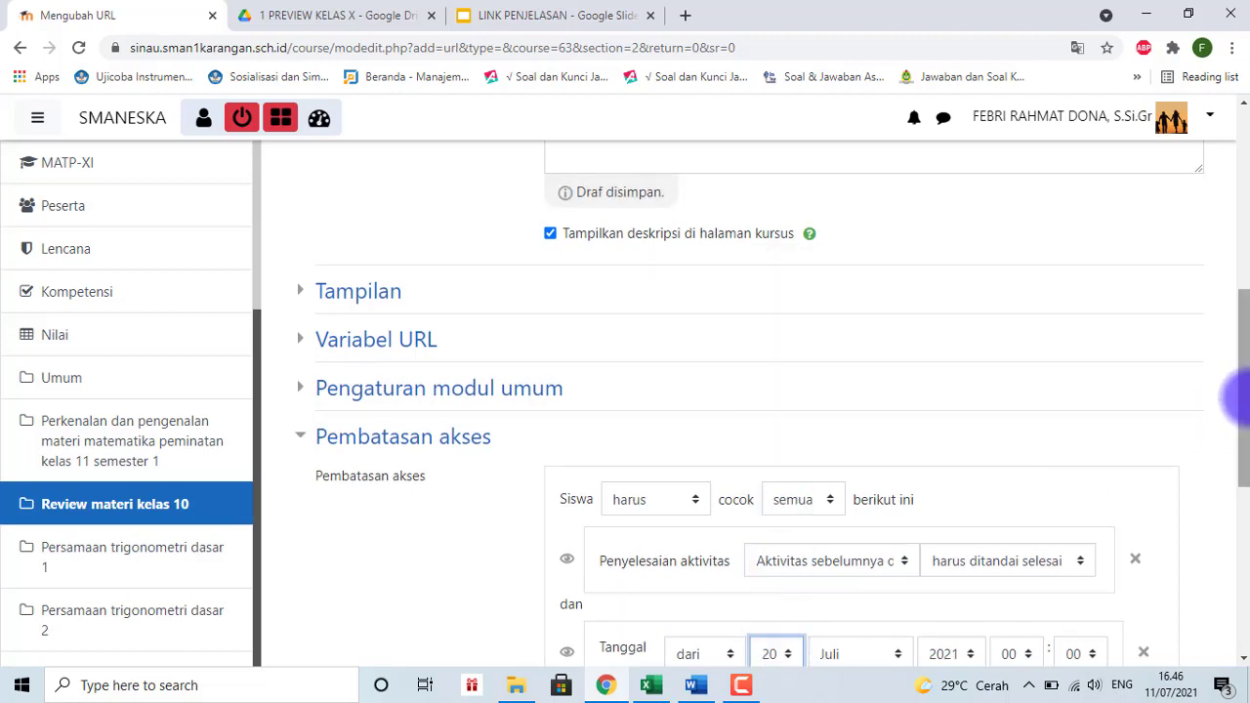
# Step: Set completion tracking to "Aktivitas otomatis lengkap apabila kondisi terpenuhi" with viewing required, and save the URL resource, returning to the course
pyautogui.moveTo(1239, 399); pyautogui.dragTo(1241, 522)
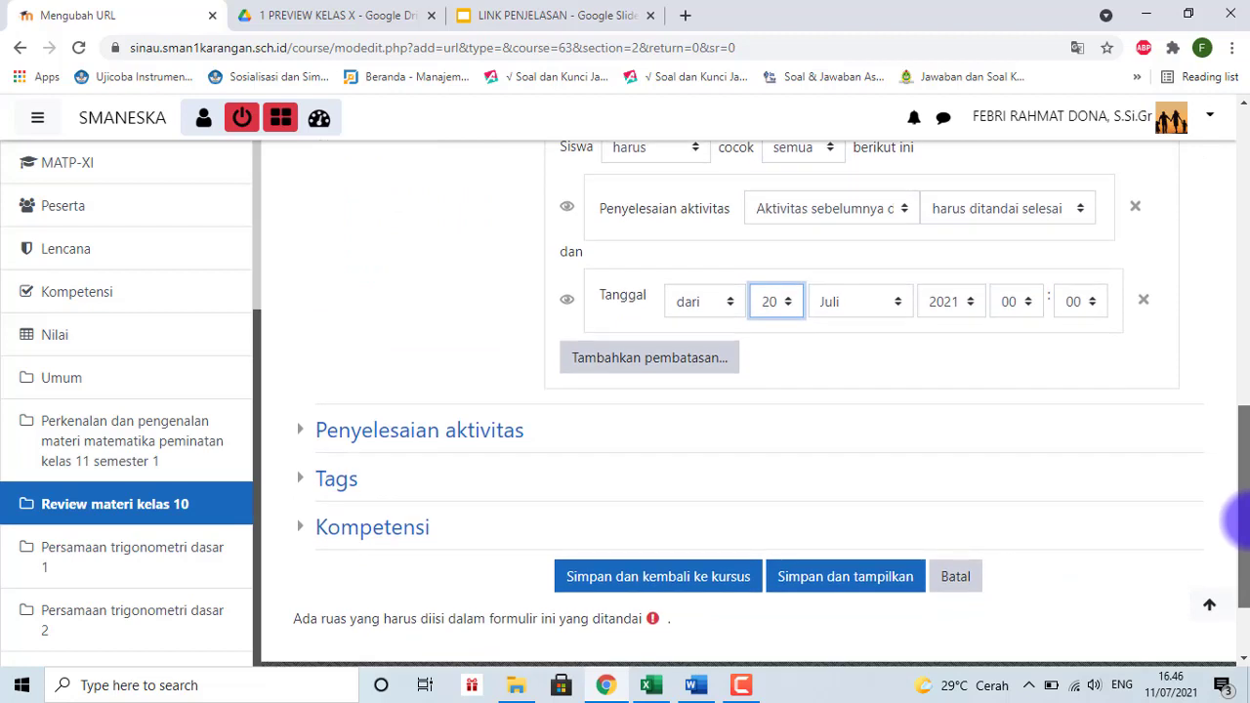
pyautogui.click(438, 432)
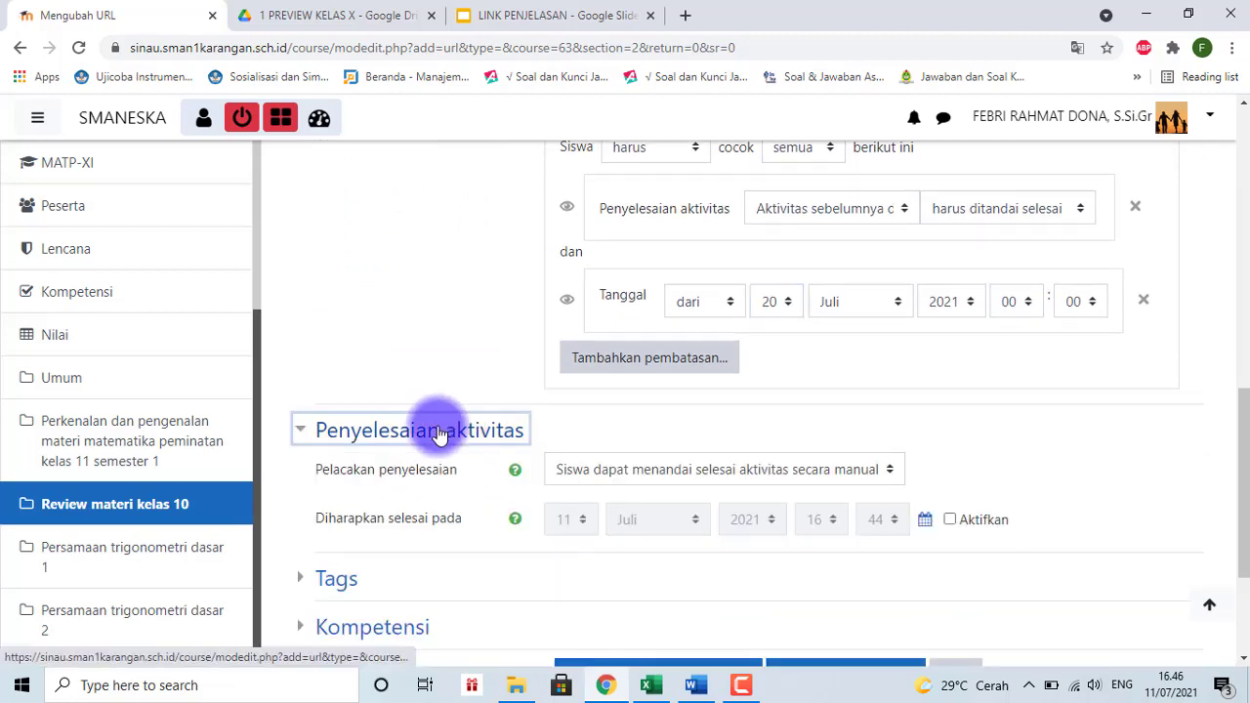
pyautogui.click(894, 471)
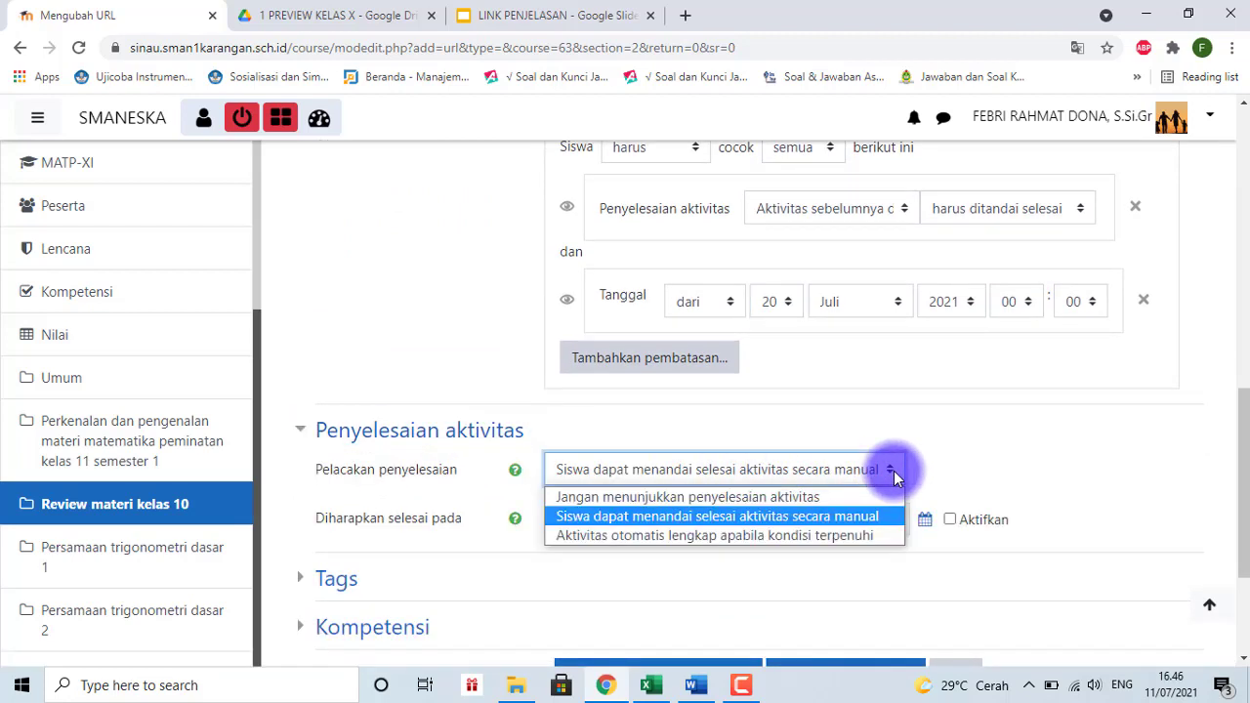
pyautogui.click(687, 537)
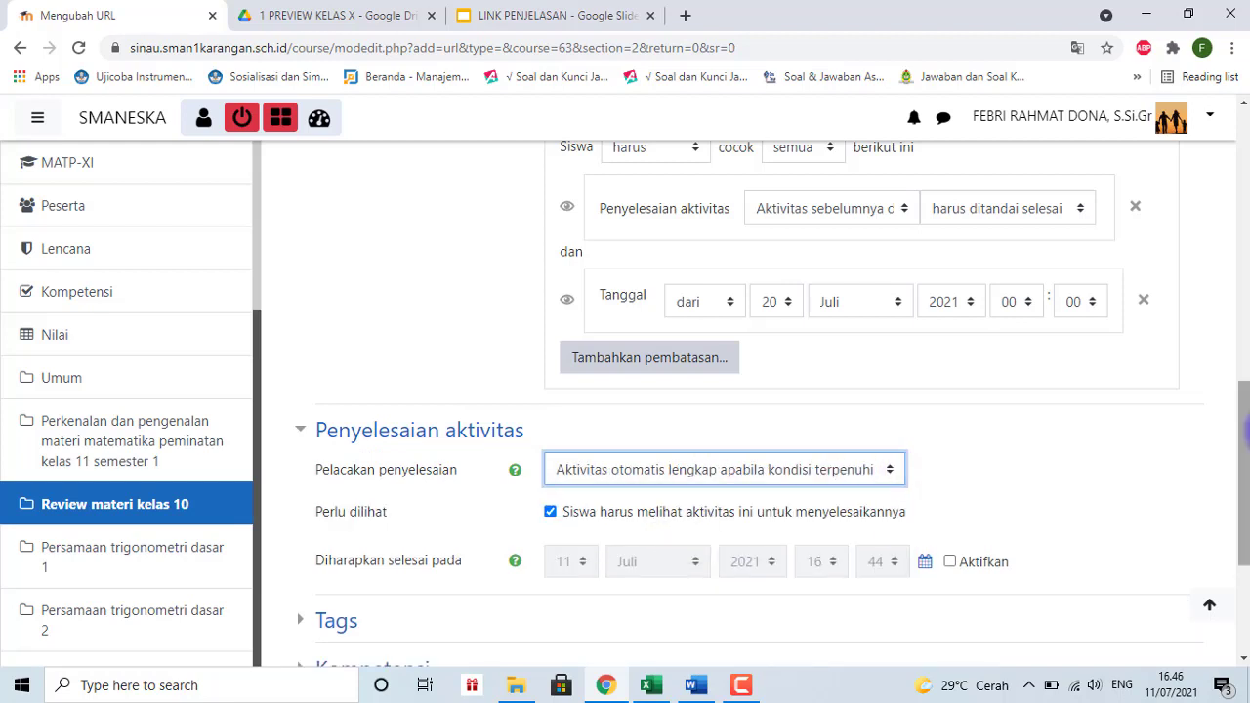
pyautogui.moveTo(1242, 435); pyautogui.dragTo(1240, 508)
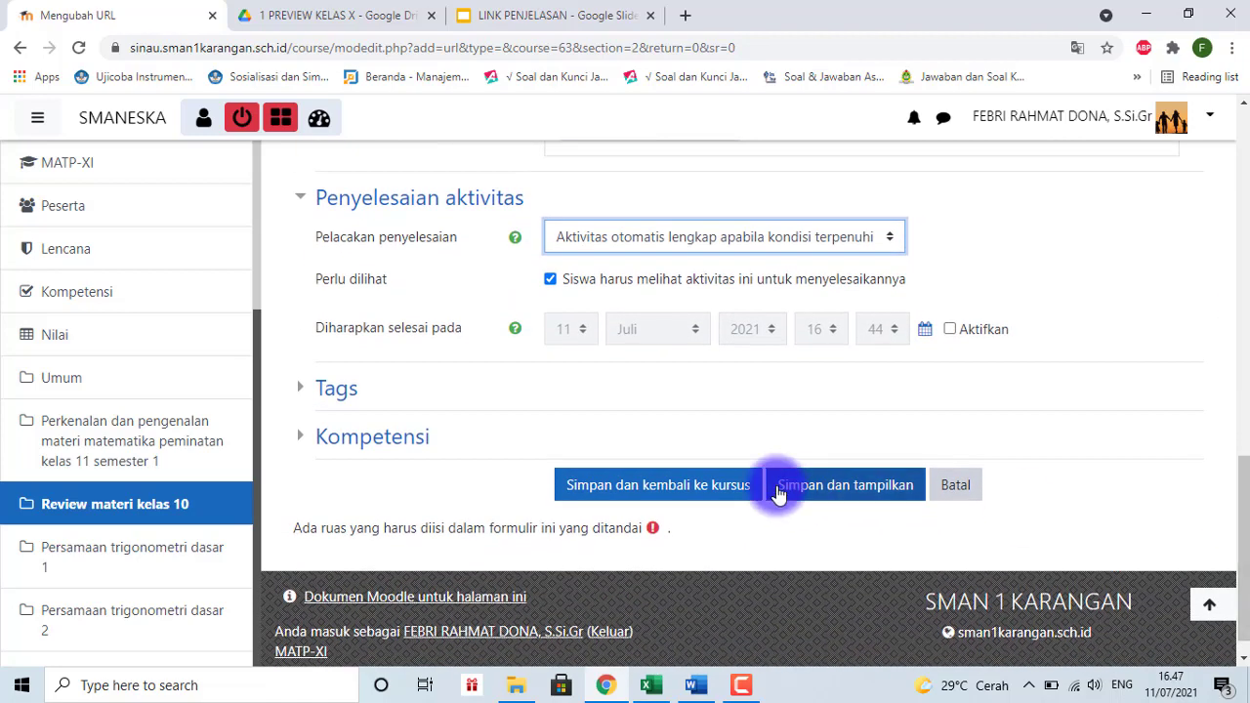
pyautogui.click(662, 485)
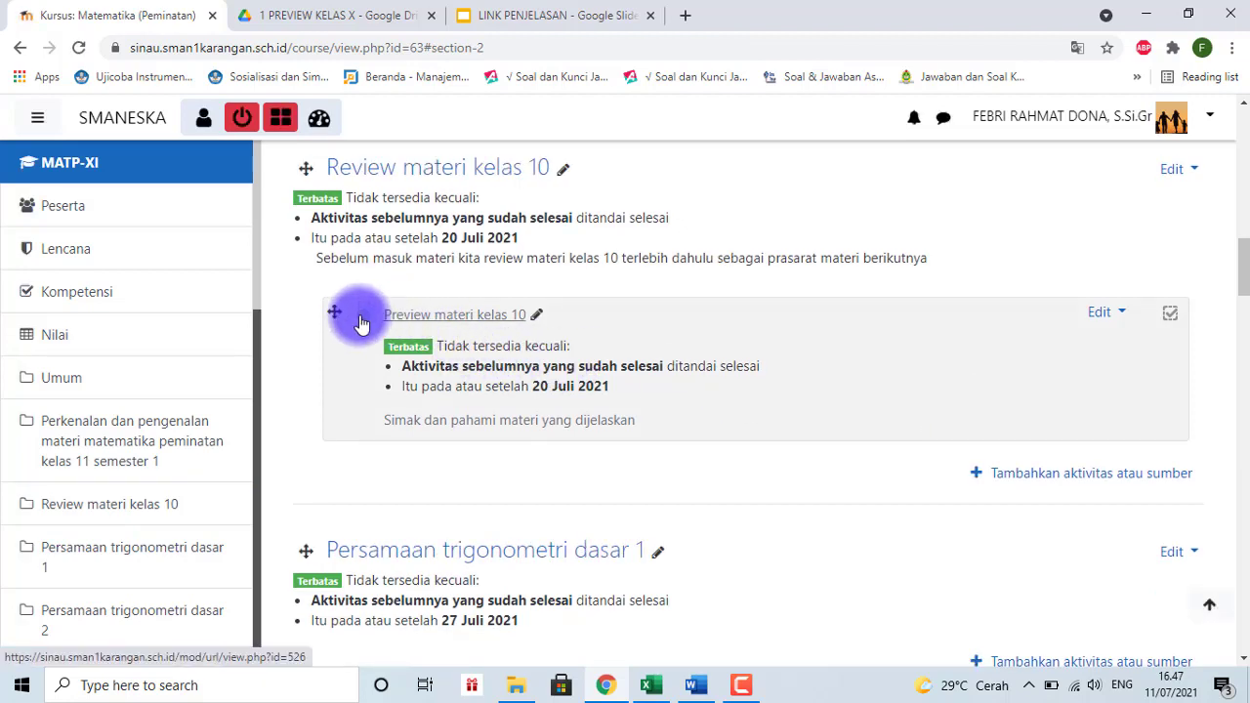
# Step: Review the course page's sections, the 1 PREVIEW KELAS X folder in Google Drive and the LINK PENJELASAN slides
pyautogui.moveTo(1241, 256); pyautogui.dragTo(1236, 193)
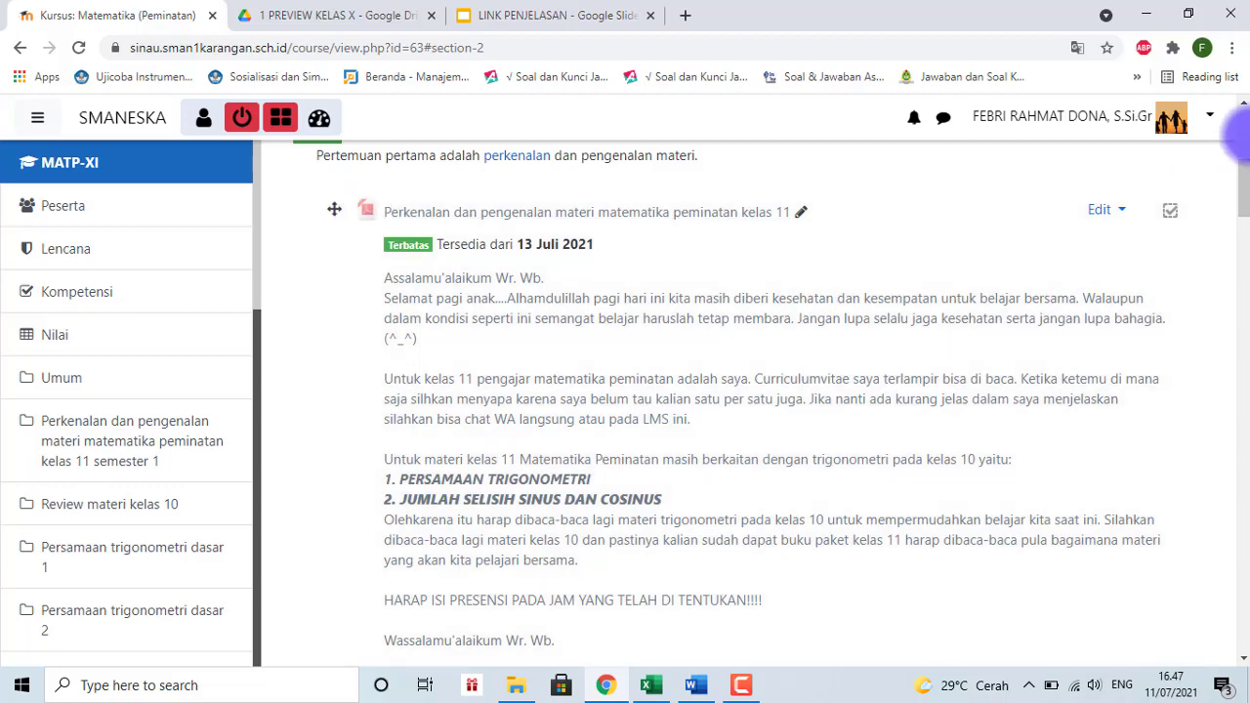
pyautogui.moveTo(1245, 182); pyautogui.dragTo(1246, 249)
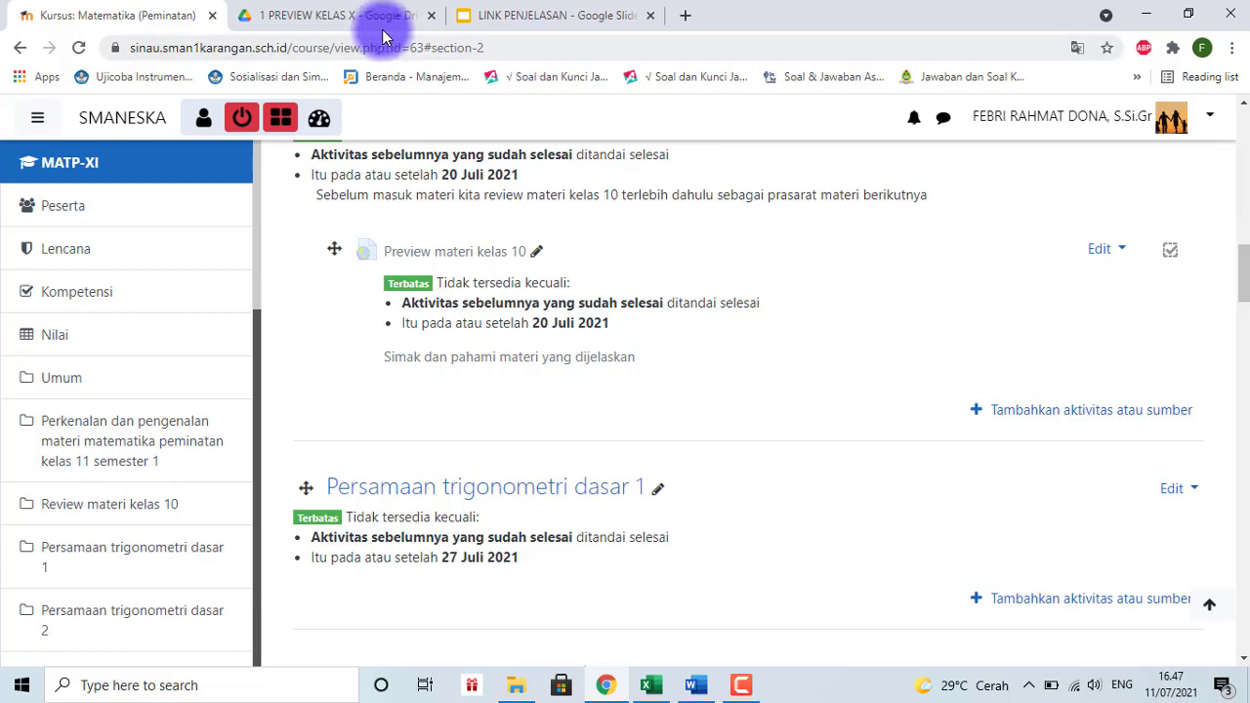
pyautogui.click(344, 20)
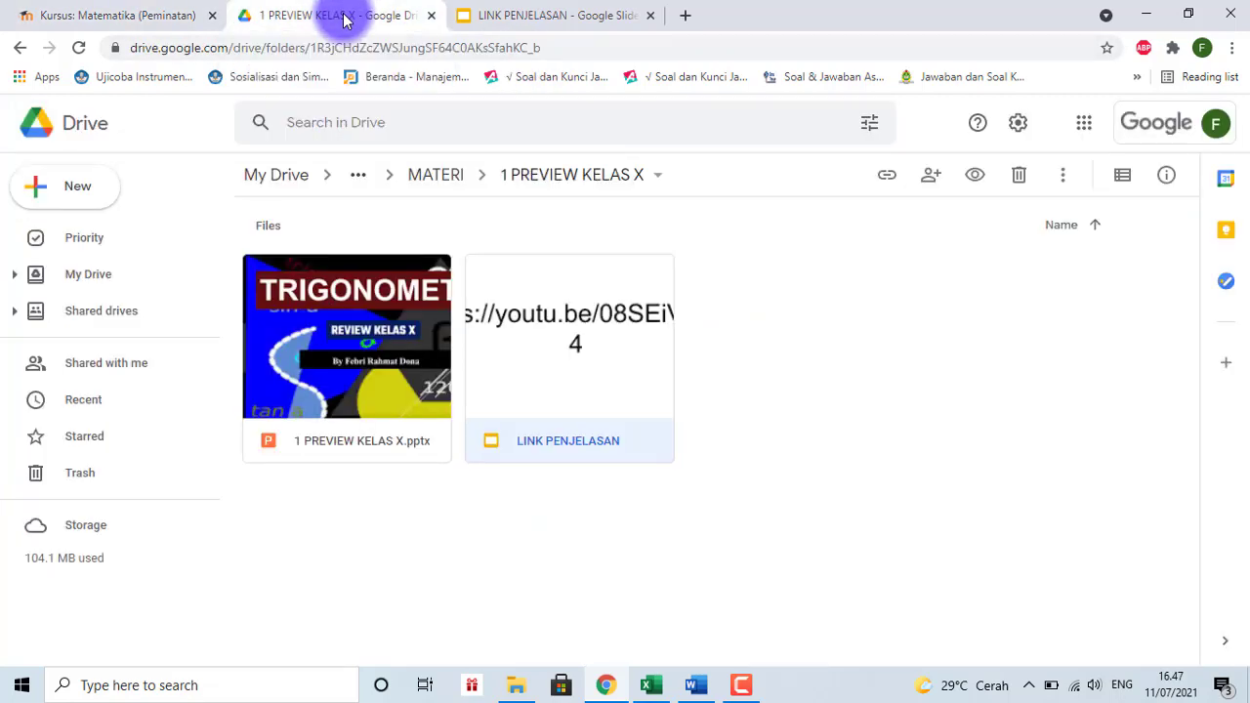
pyautogui.click(577, 17)
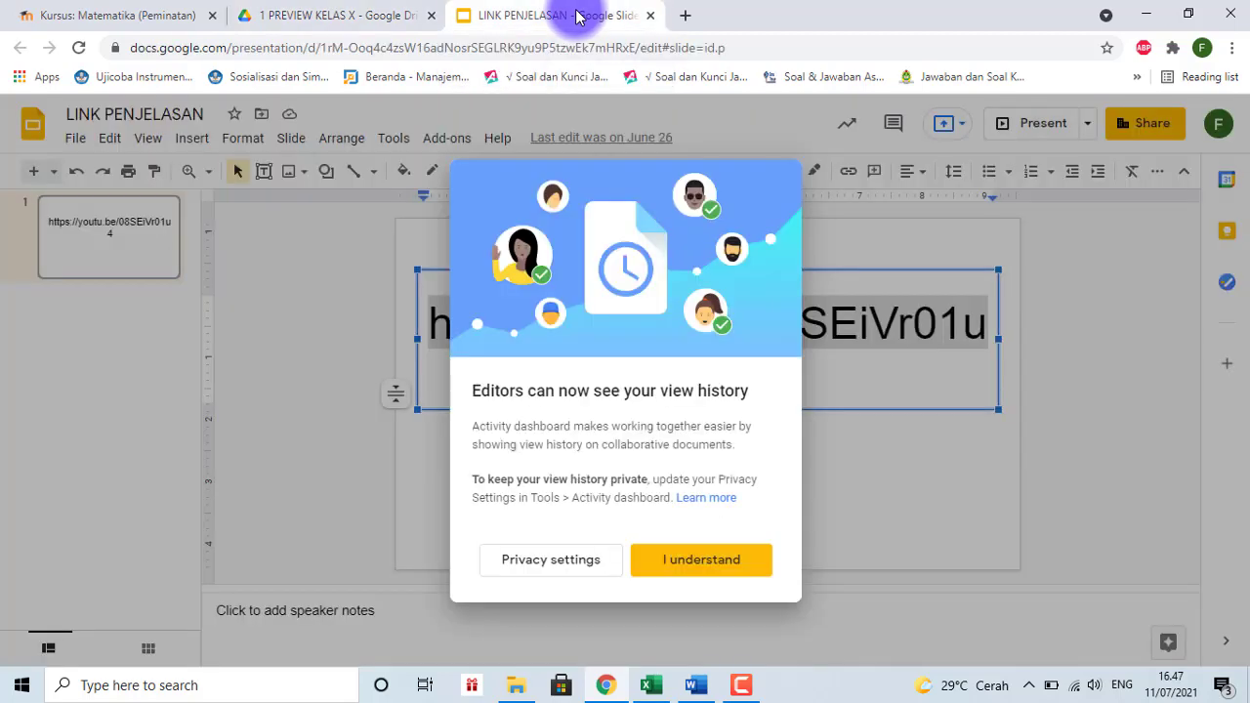
pyautogui.click(173, 16)
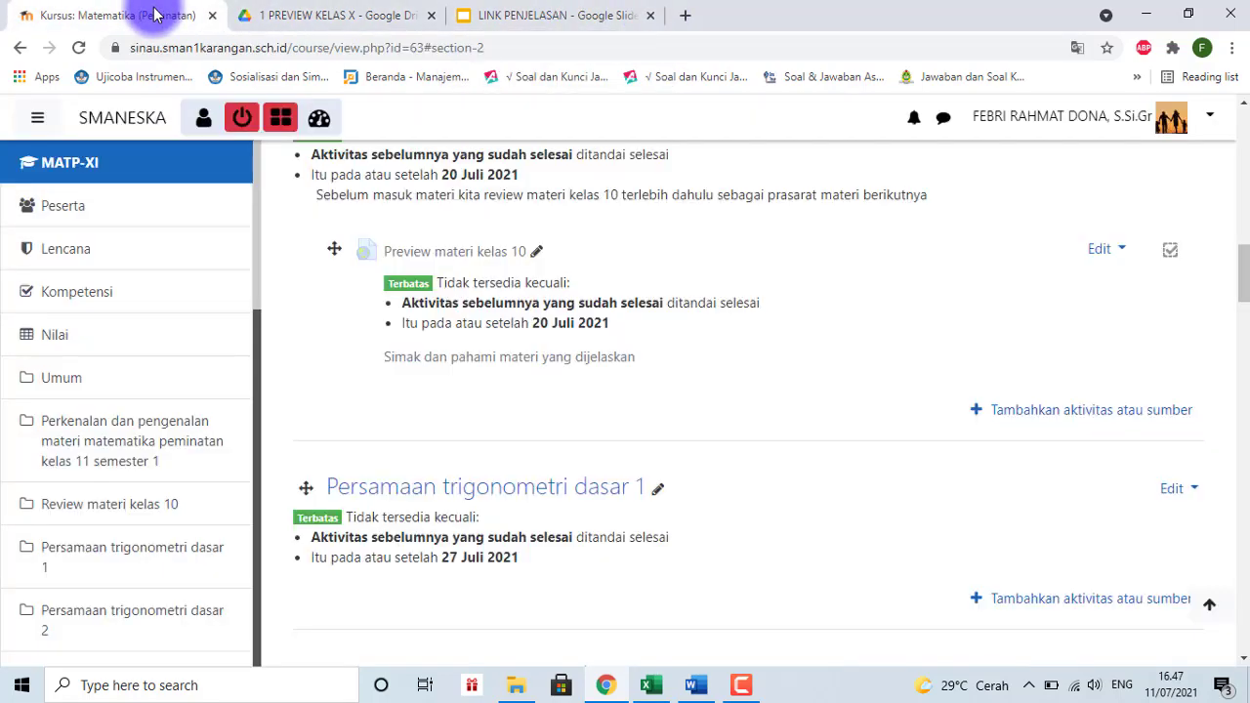
# Step: In the activity chooser for the Review materi kelas 10 section, star File, Folder, URL, Penugasan and Kuis
pyautogui.click(1044, 414)
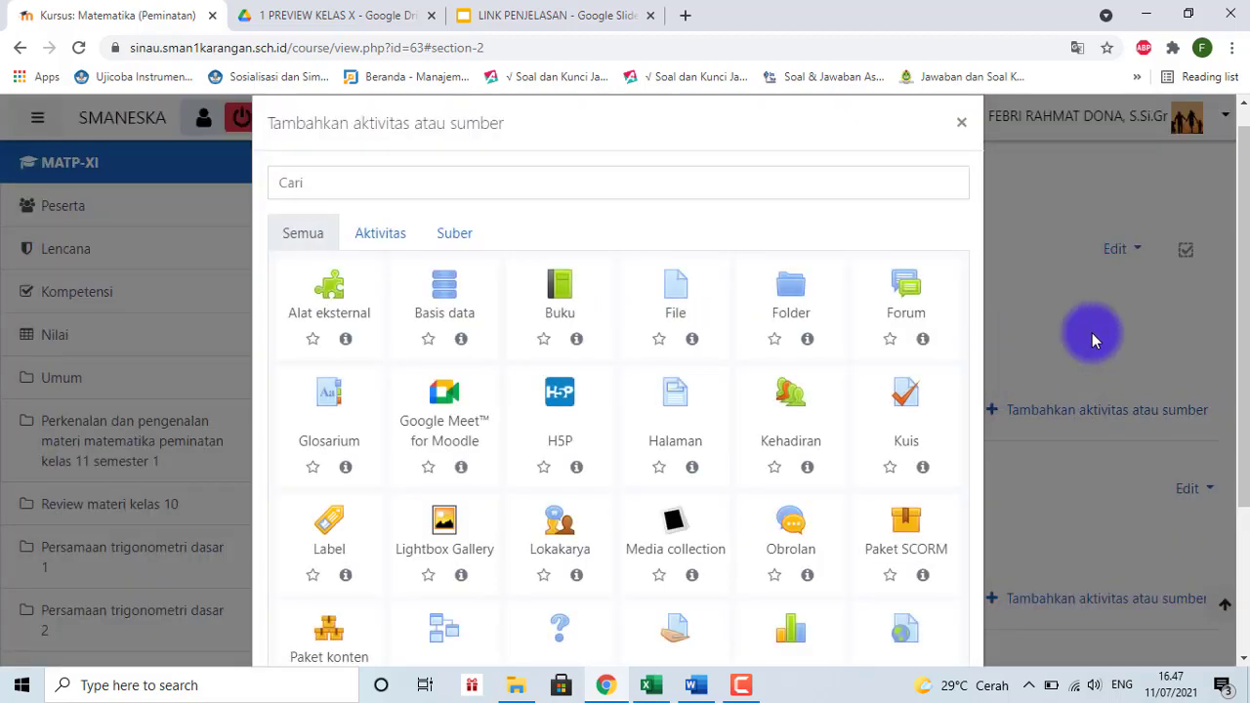
pyautogui.scroll(-1, 1234, 246)
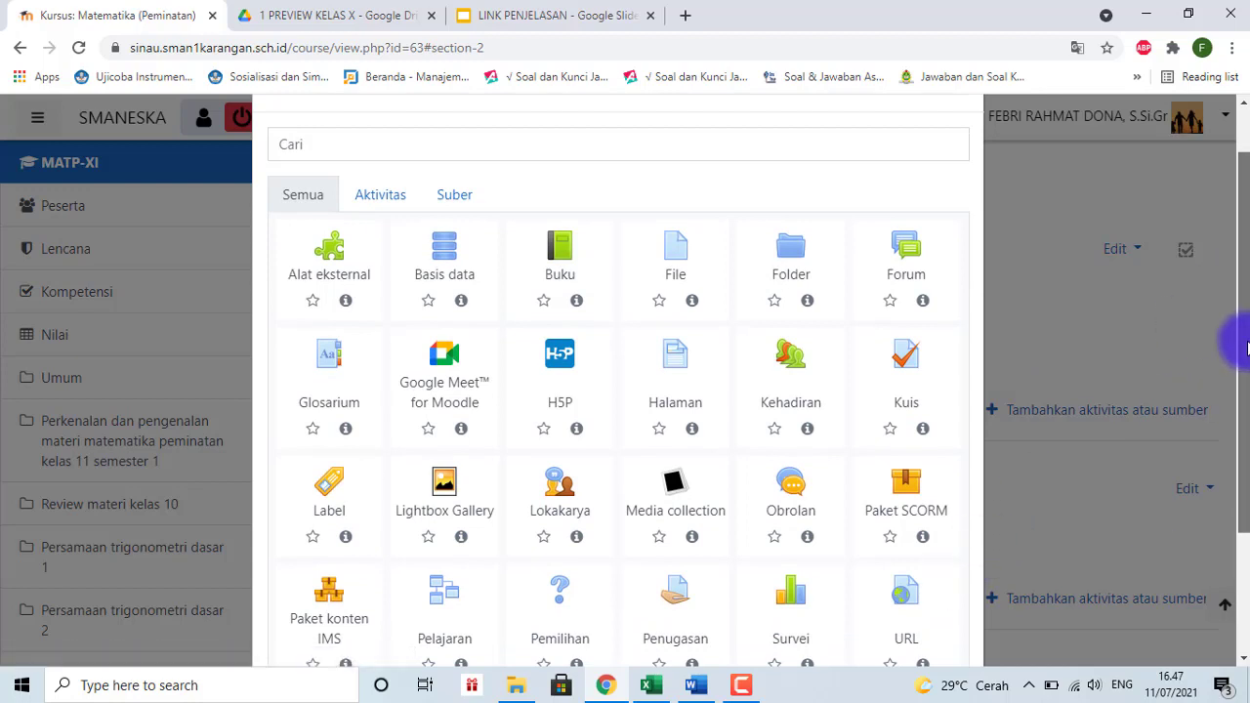
pyautogui.moveTo(1246, 348); pyautogui.dragTo(1247, 365)
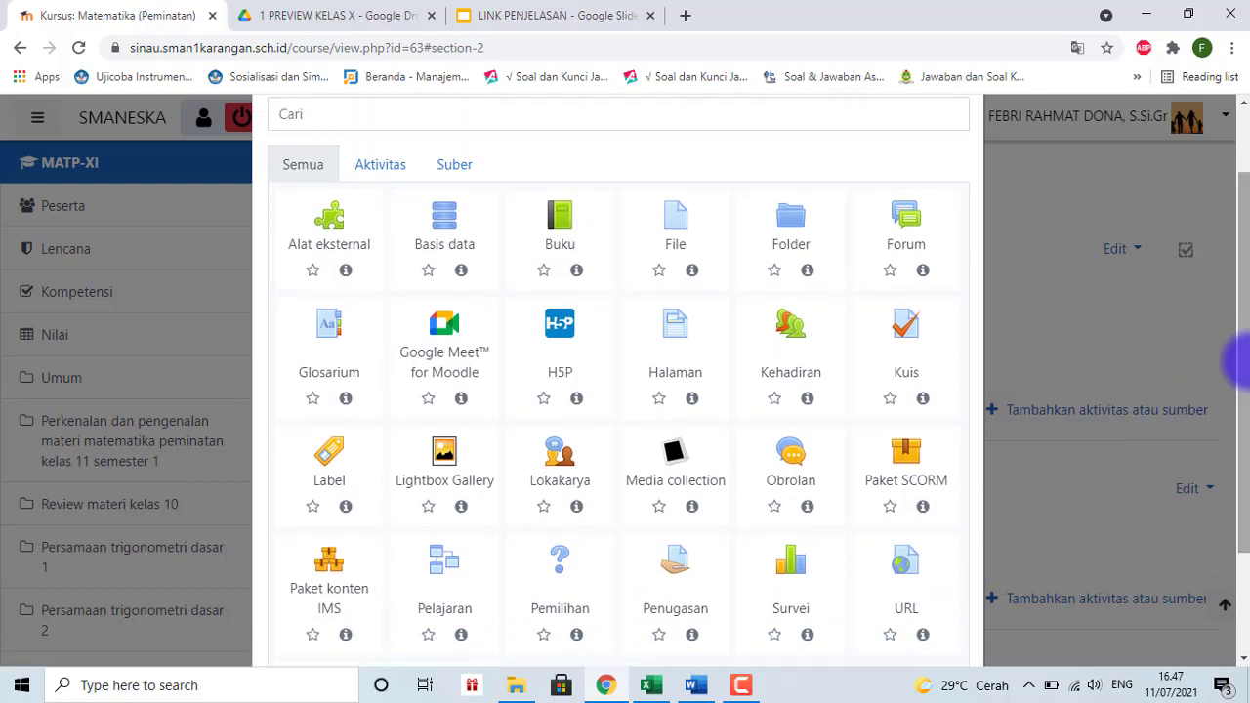
pyautogui.click(659, 271)
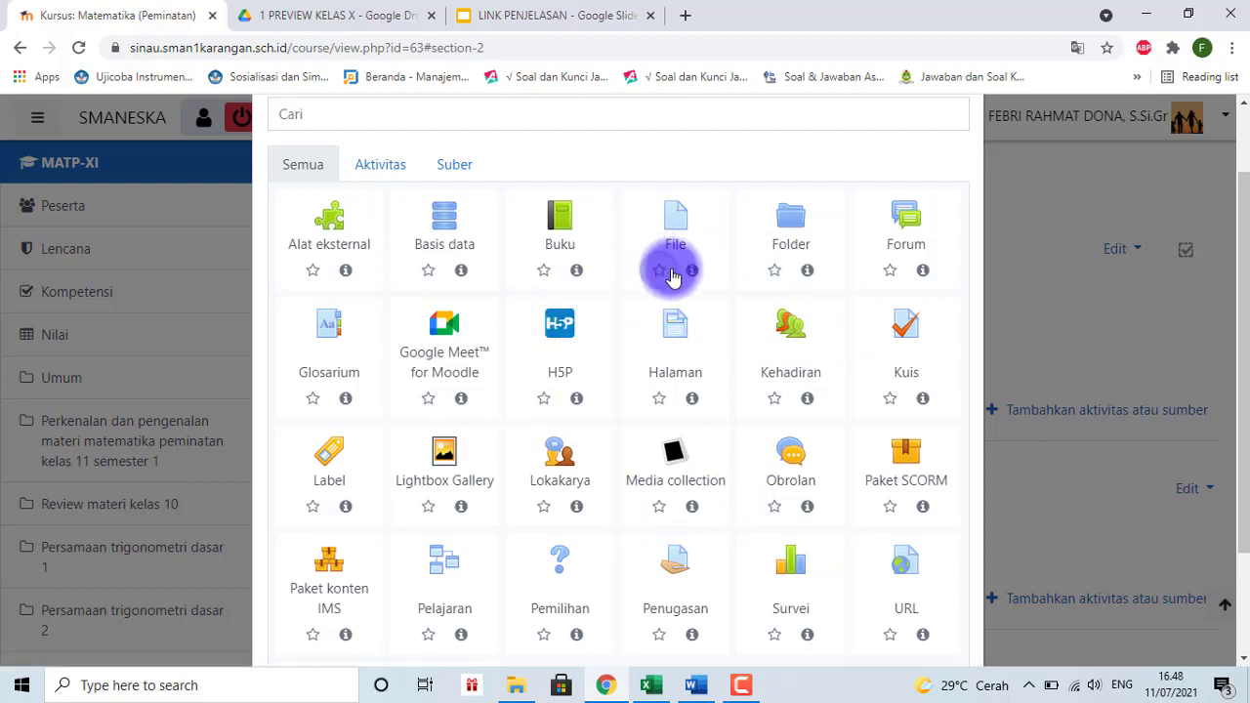
pyautogui.click(773, 273)
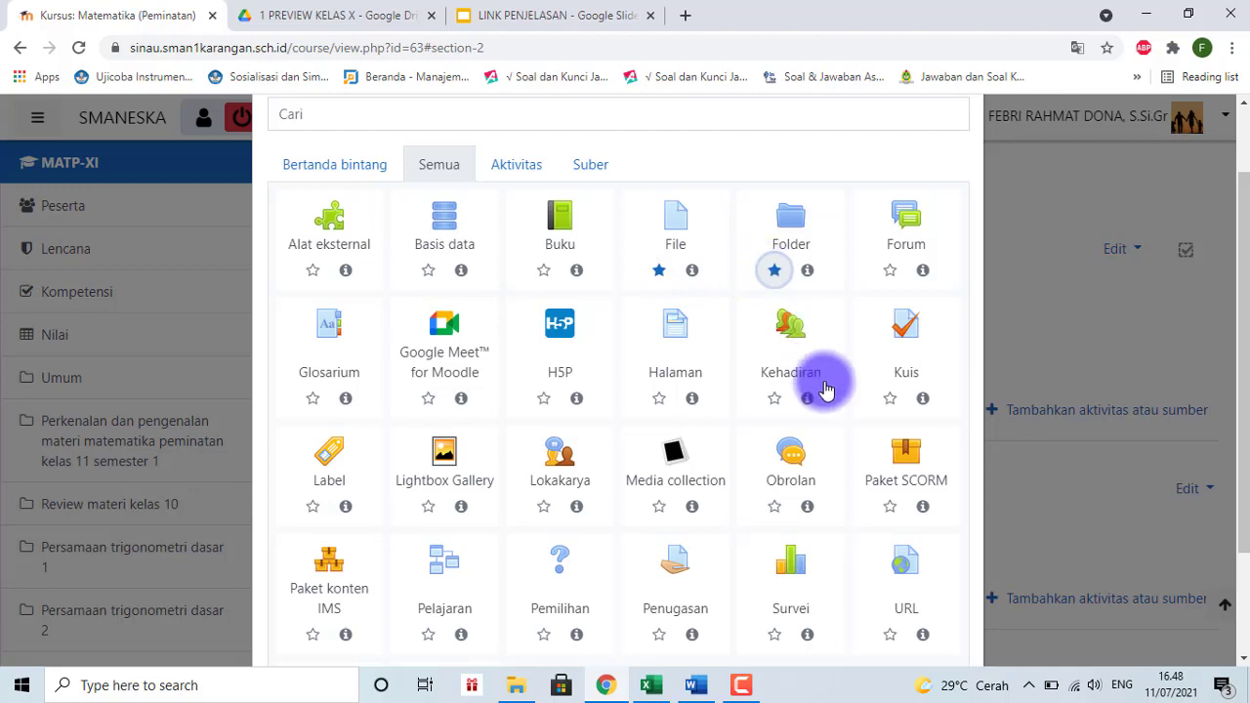
pyautogui.click(889, 636)
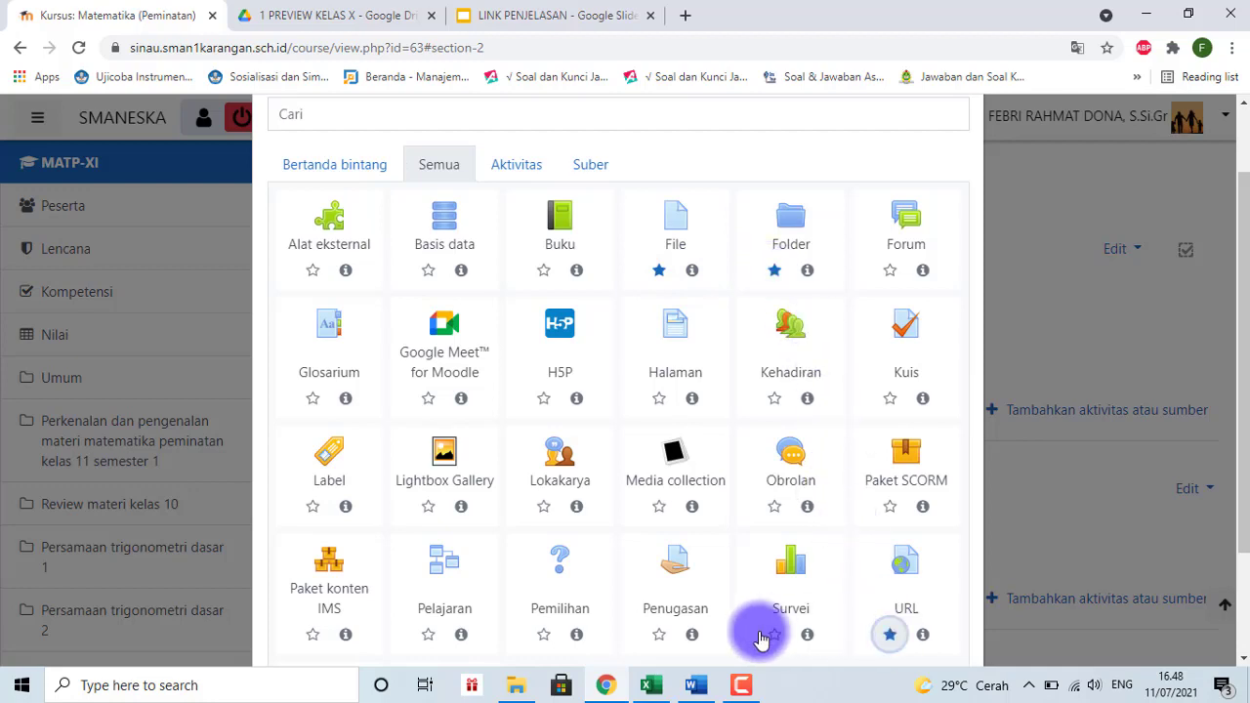
pyautogui.click(657, 636)
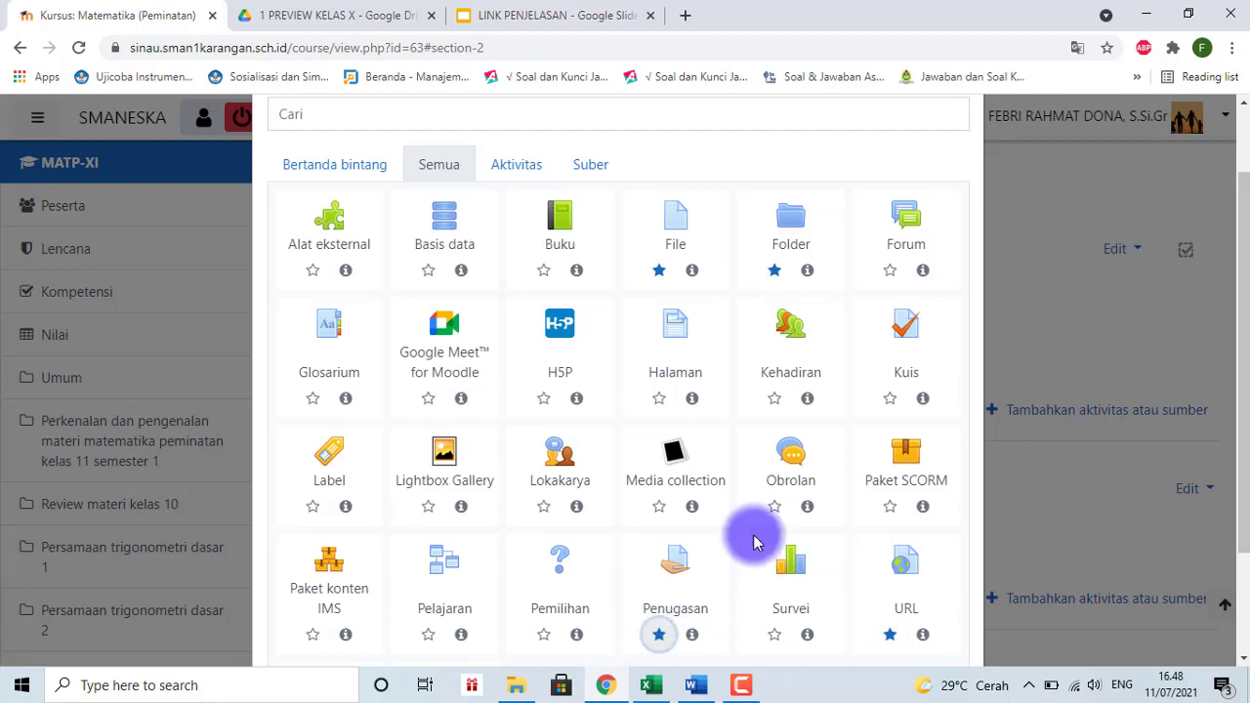
pyautogui.click(890, 398)
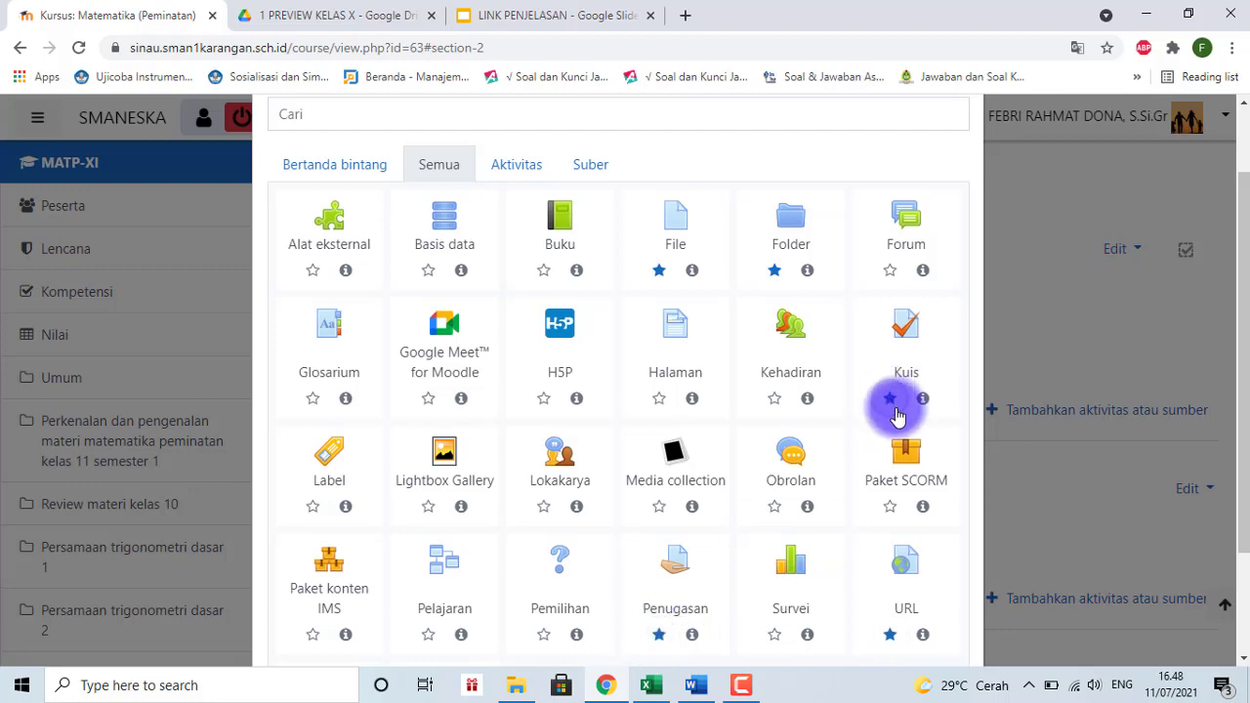
# Step: Start another URL resource from the starred activities in Review materi kelas 10 and name it "Preview materi kelas 10"
pyautogui.click(335, 182)
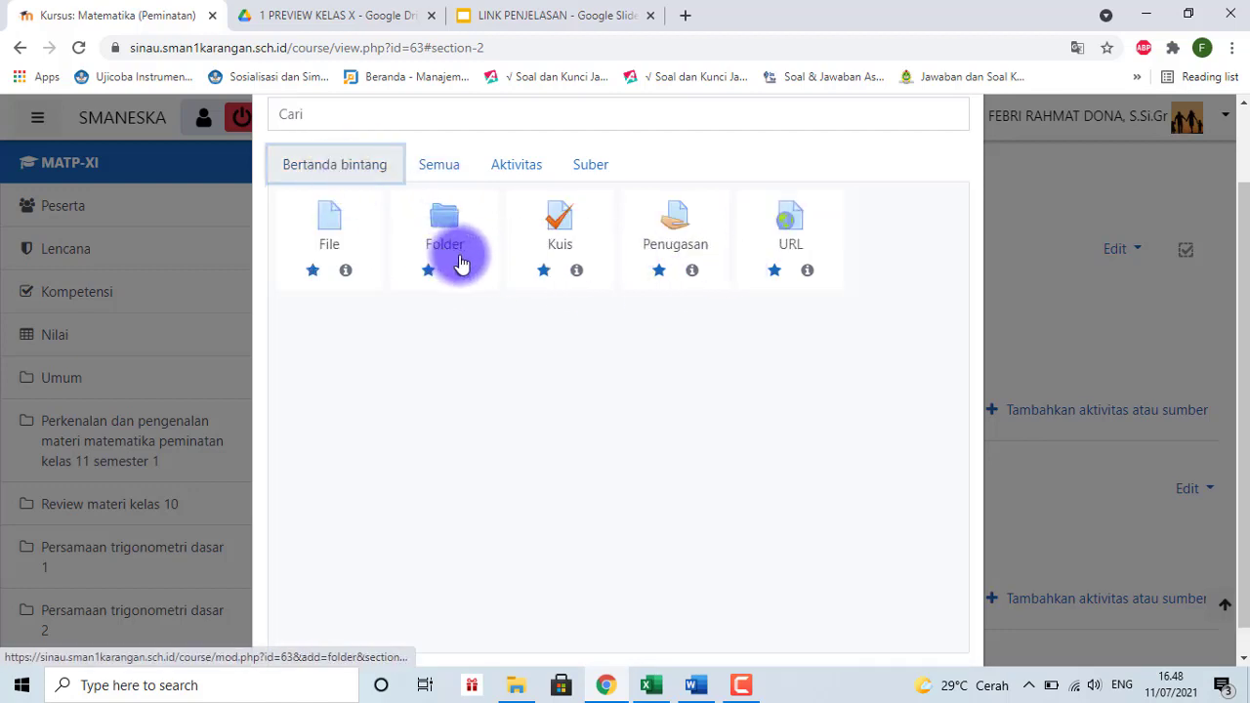
pyautogui.click(779, 240)
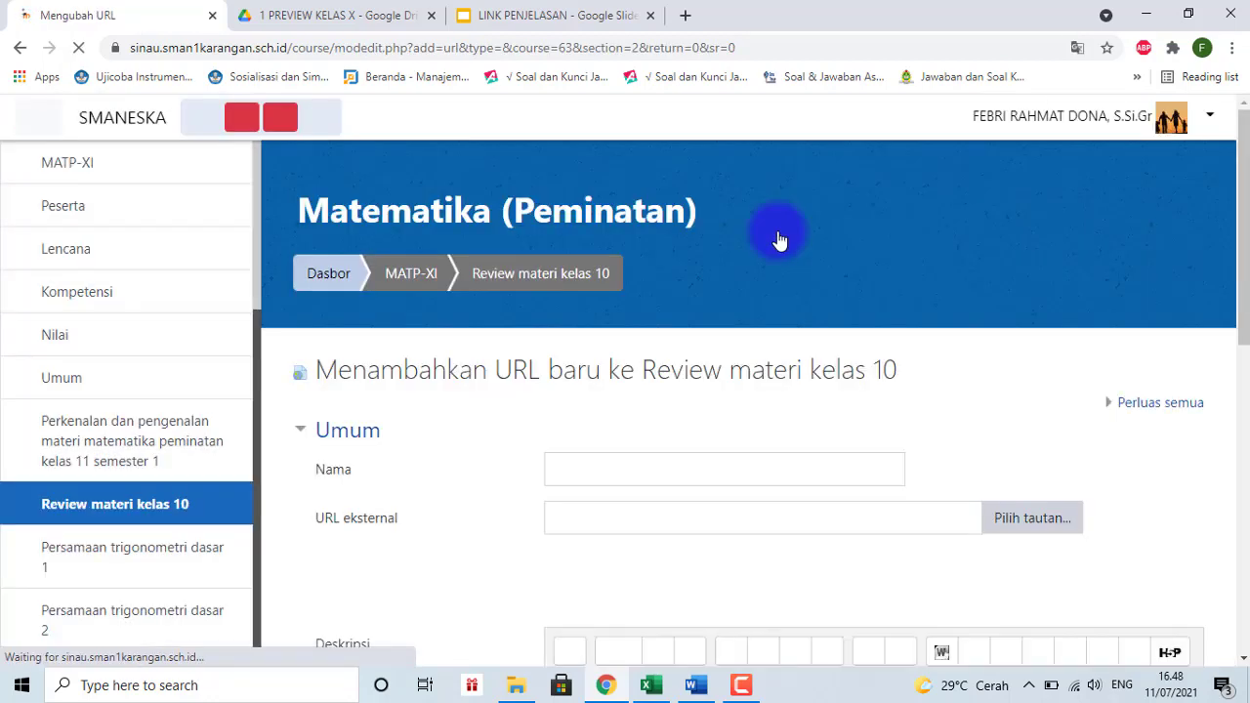
pyautogui.click(631, 477)
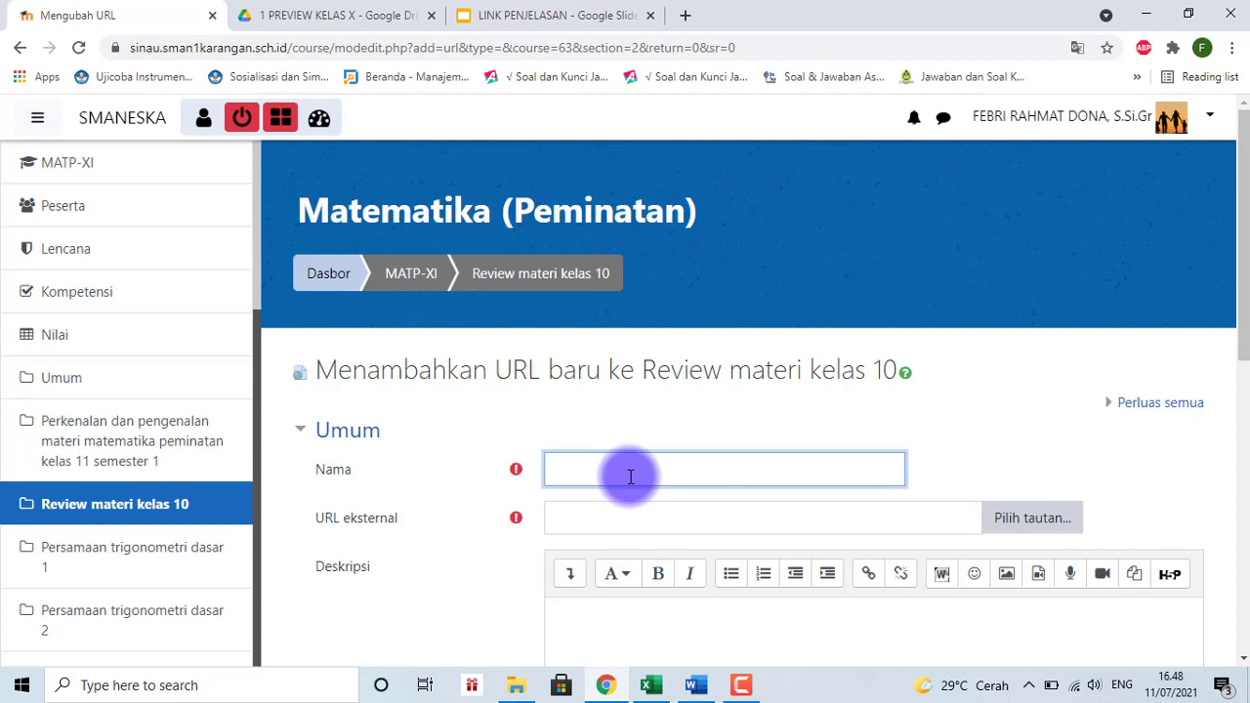
pyautogui.write('Preview materi kelas 10')
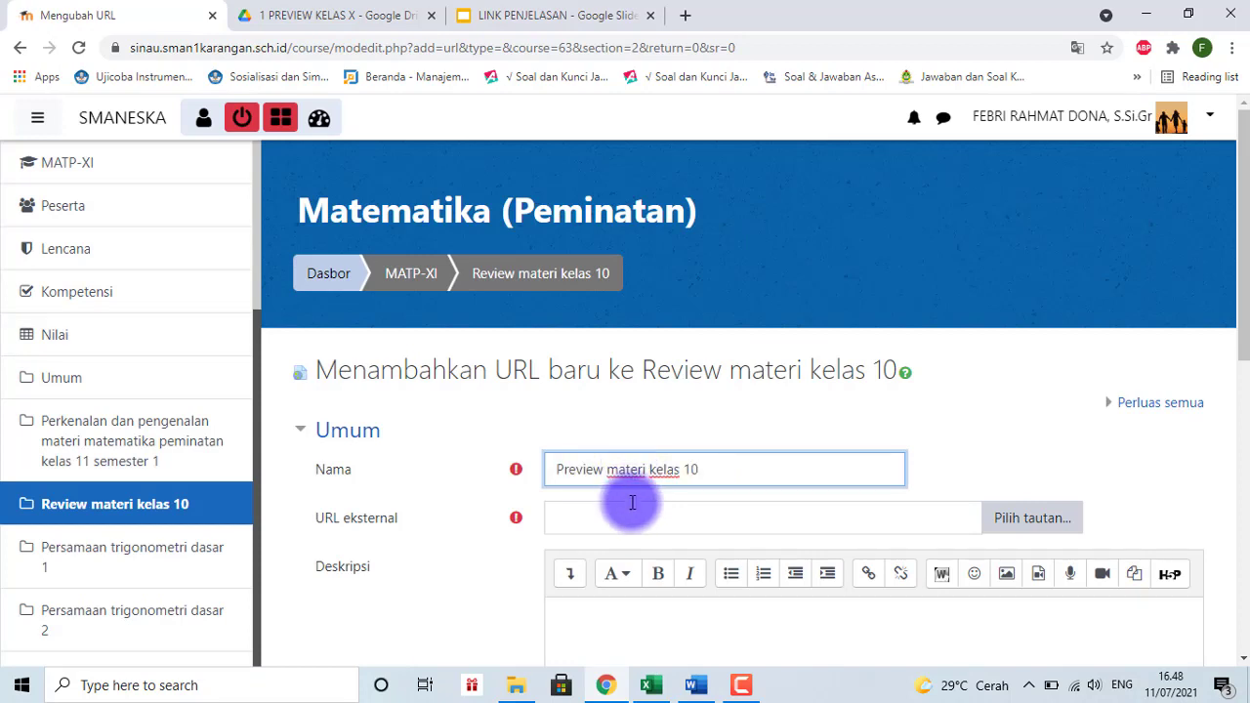
pyautogui.click(633, 512)
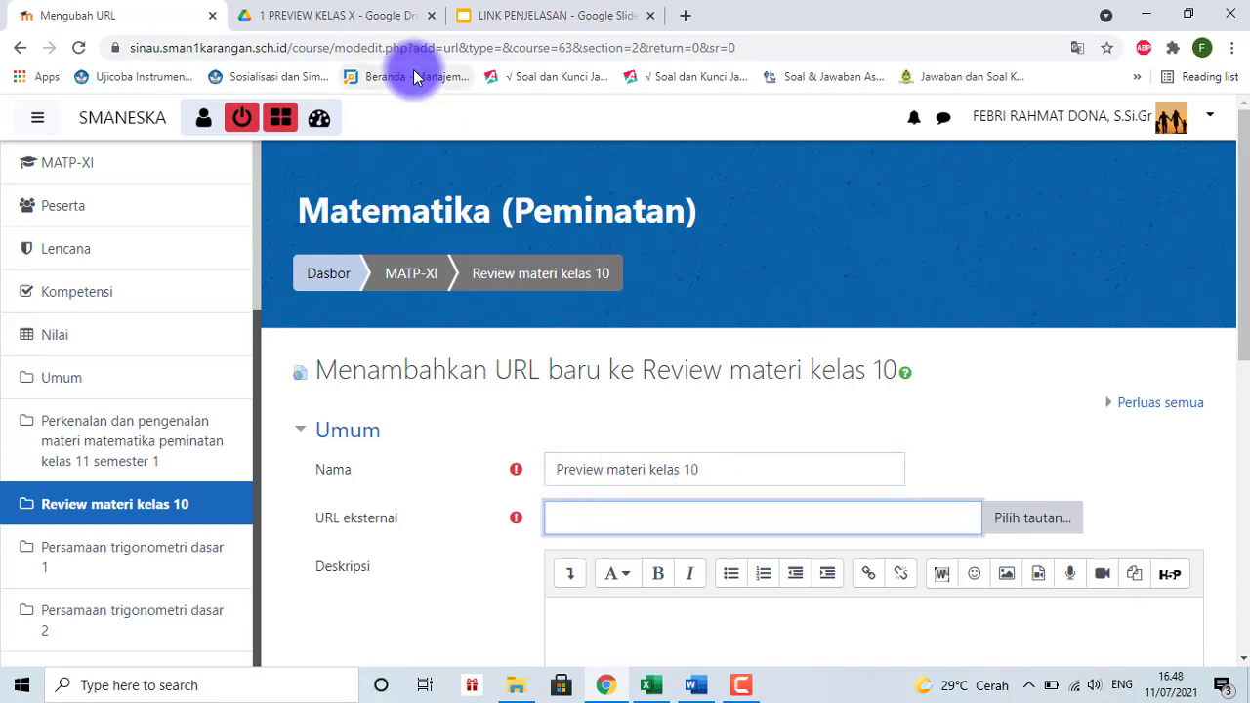
# Step: In Google Drive, change the link sharing of 1 PREVIEW KELAS X.pptx to "Anyone with the link"
pyautogui.click(377, 28)
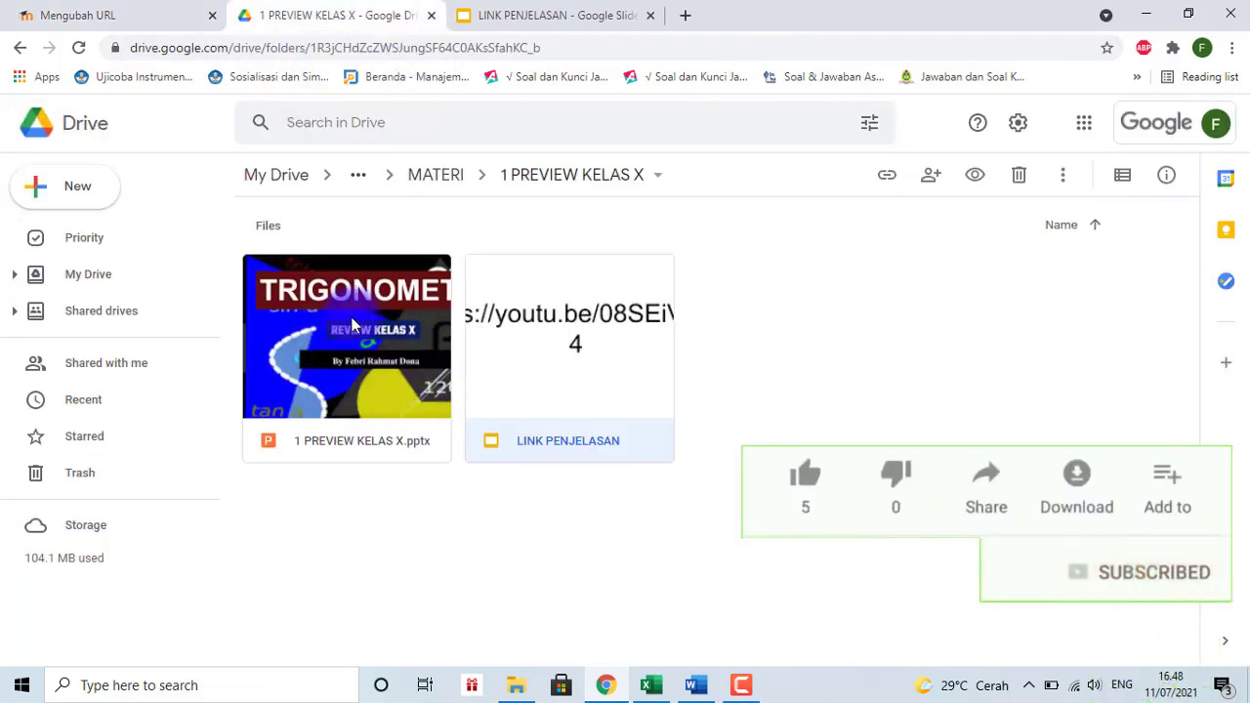
pyautogui.rightClick(328, 322)
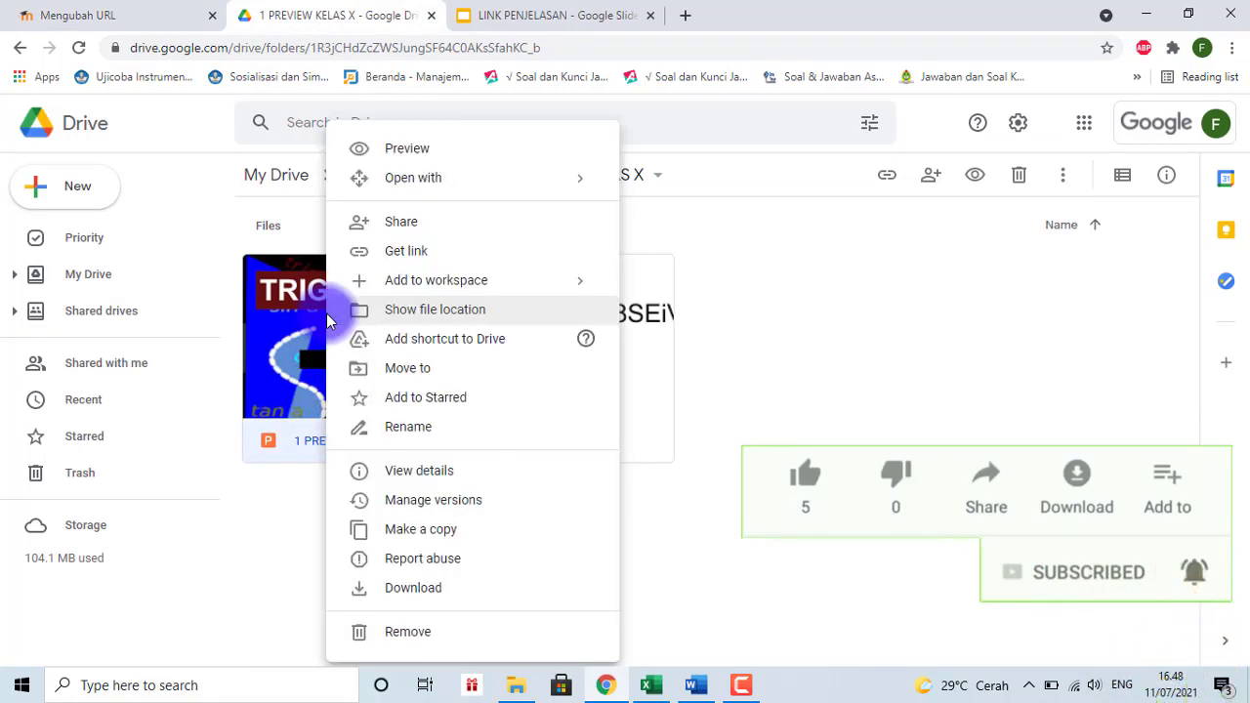
pyautogui.click(402, 252)
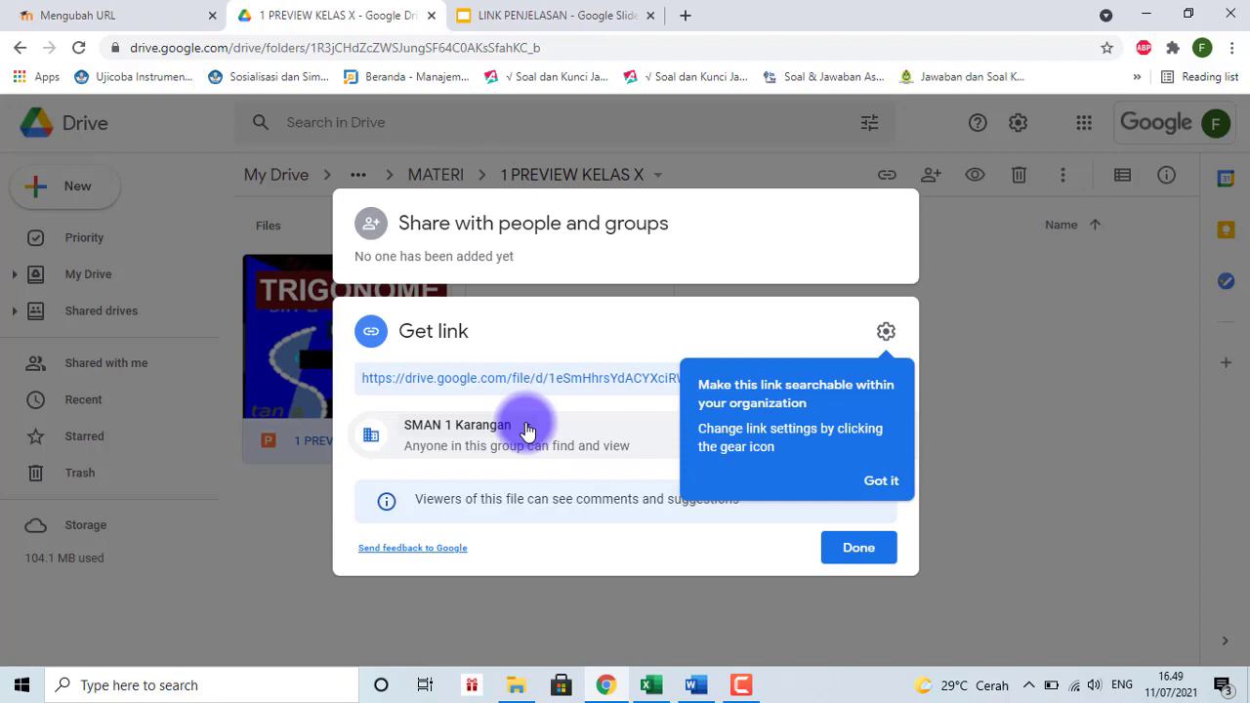
pyautogui.click(525, 427)
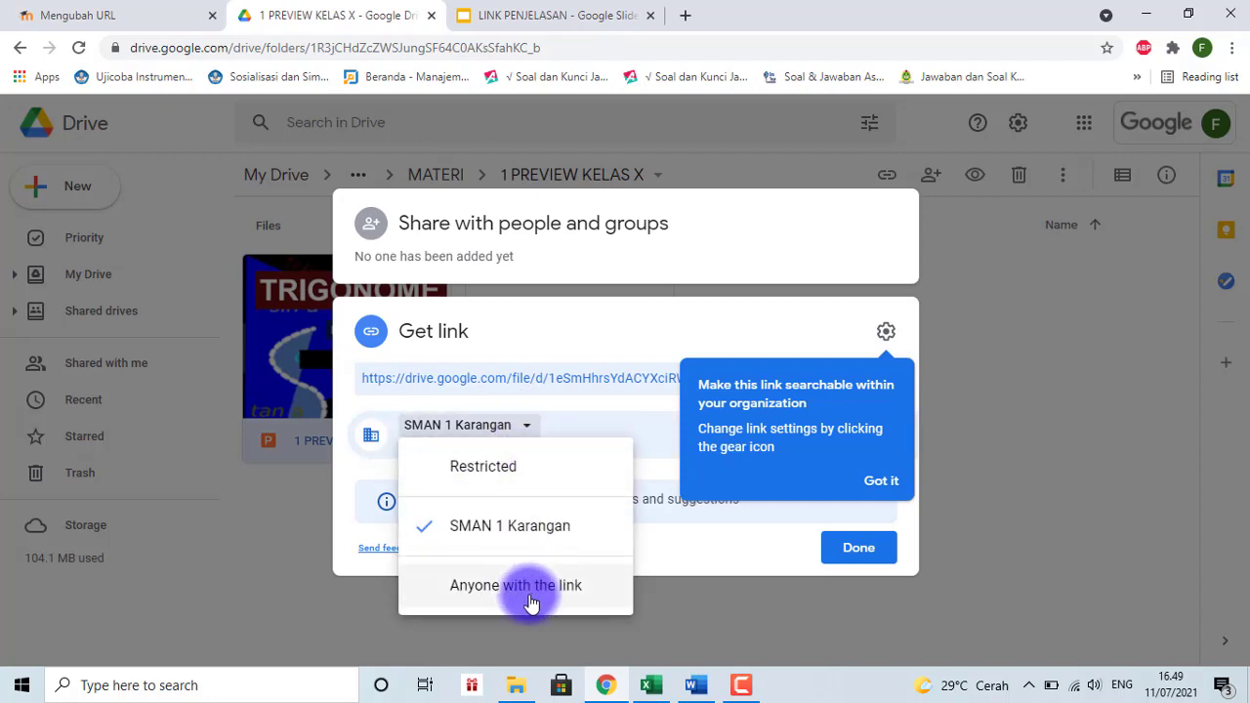
pyautogui.click(531, 591)
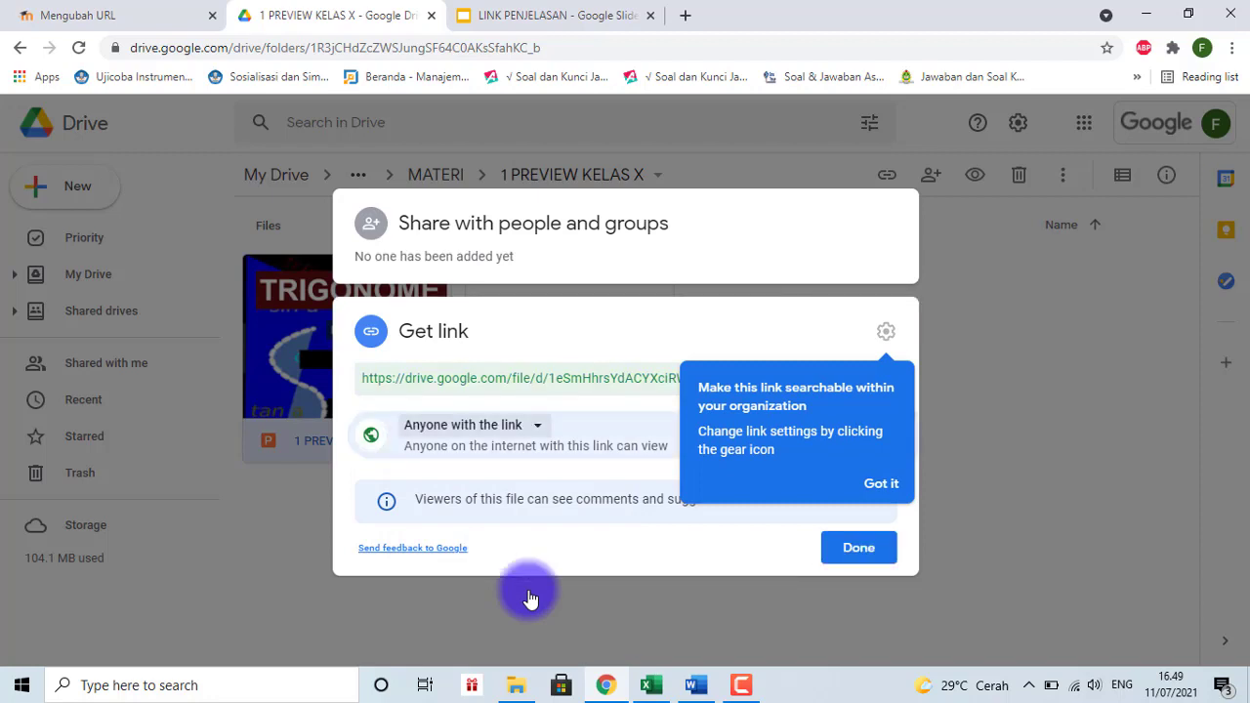
# Step: Choose the Viewer role for the shared presentation link and copy the link
pyautogui.click(887, 335)
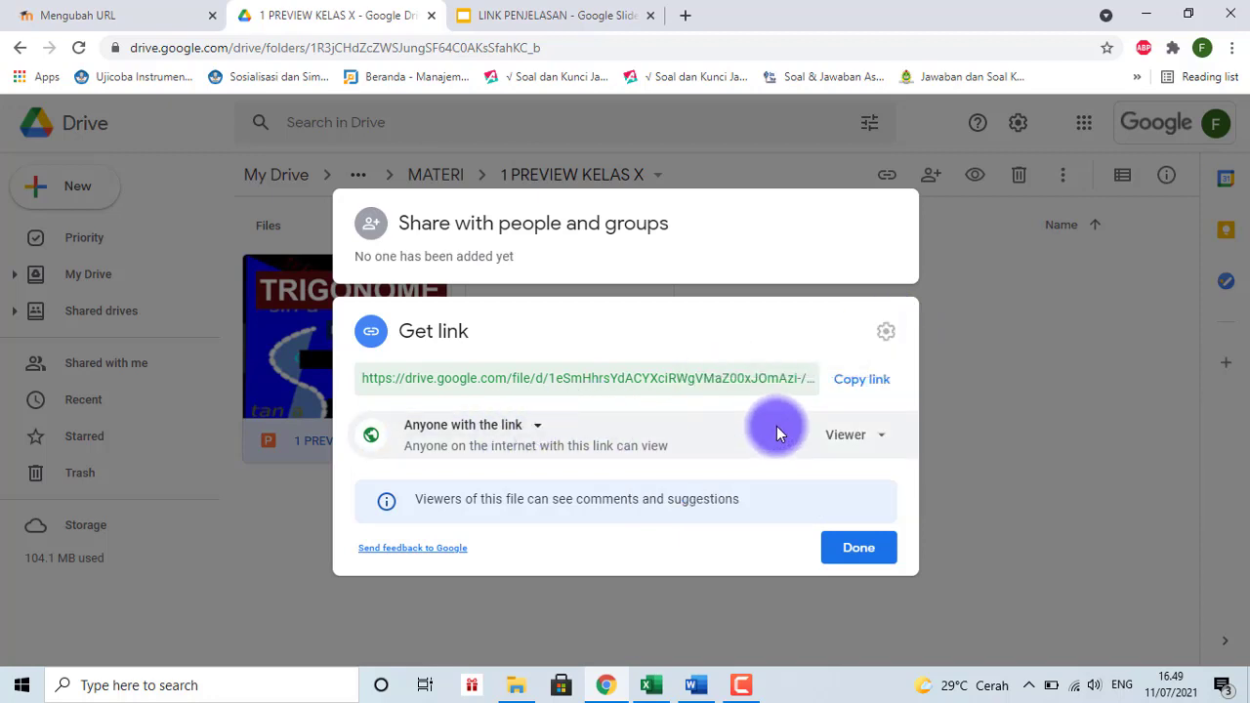
pyautogui.click(874, 441)
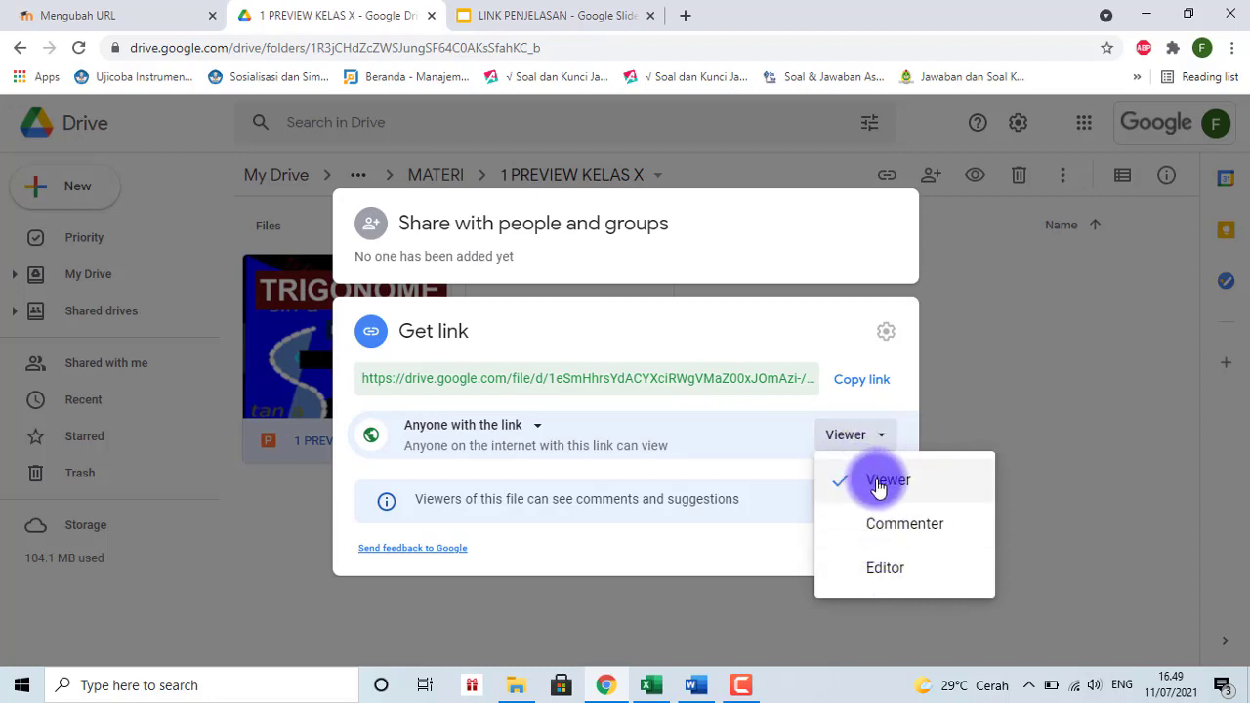
pyautogui.click(878, 484)
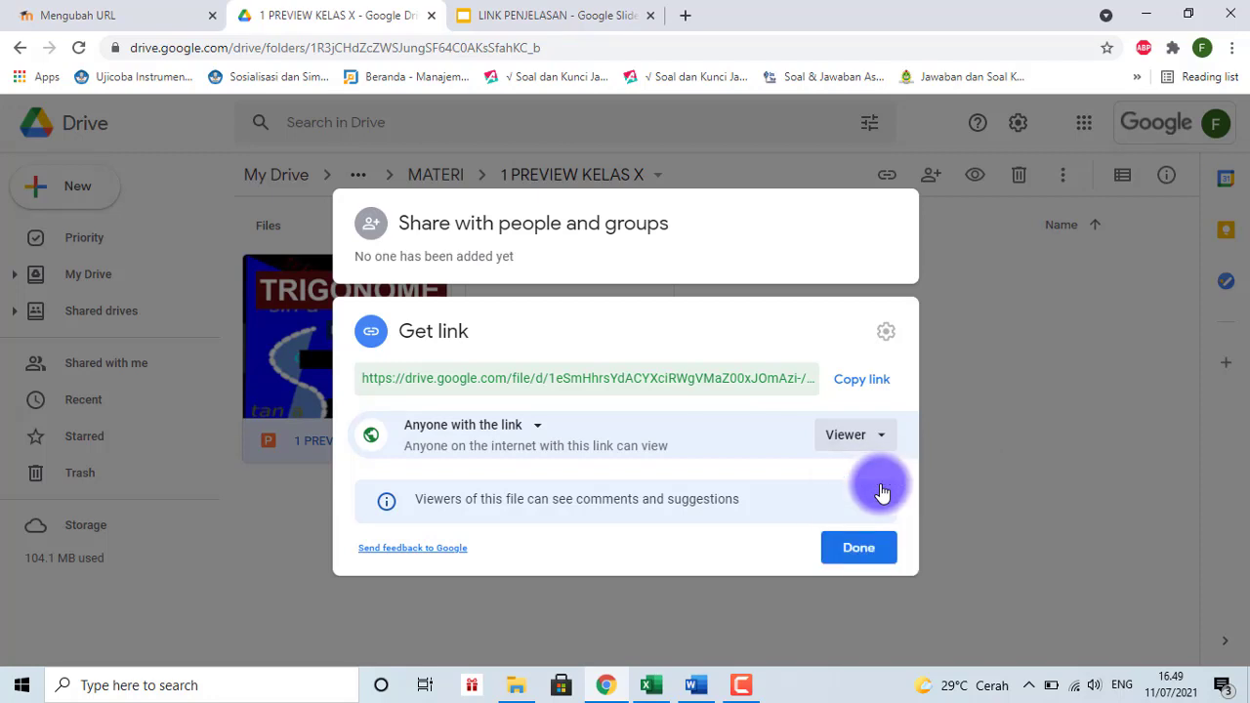
pyautogui.click(861, 384)
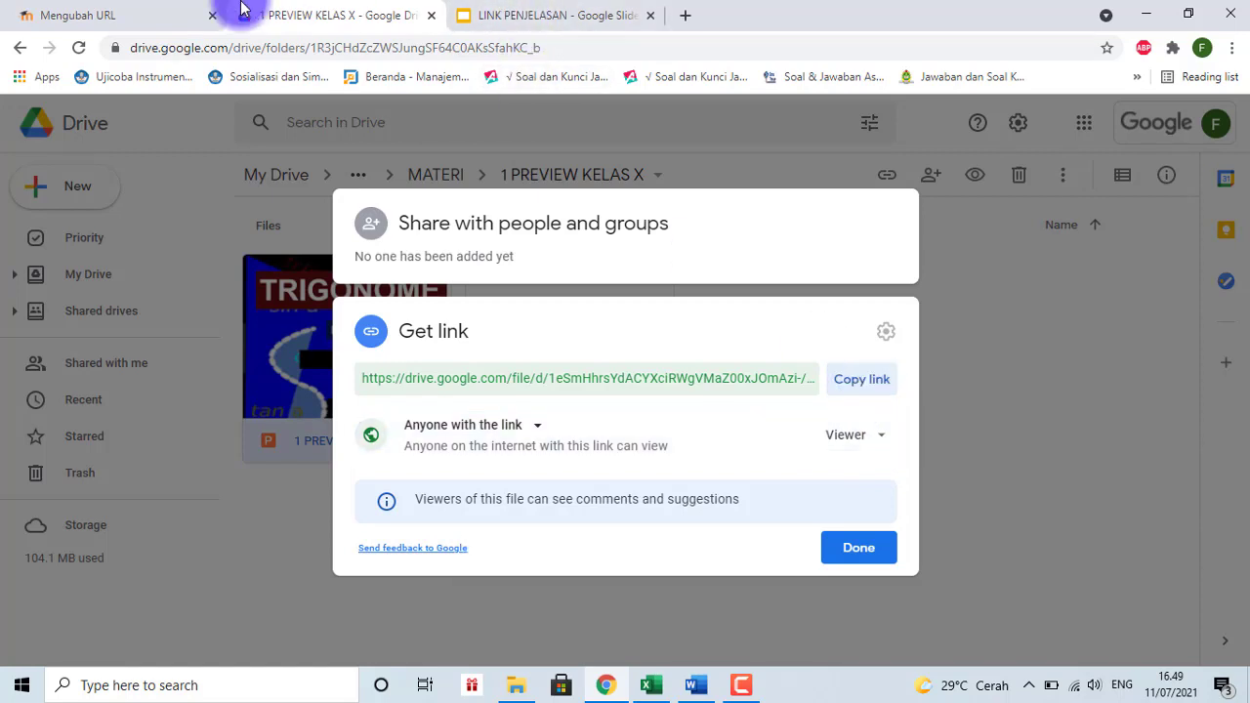
# Step: In the Moodle URL form, paste the copied presentation link as the external URL
pyautogui.click(142, 12)
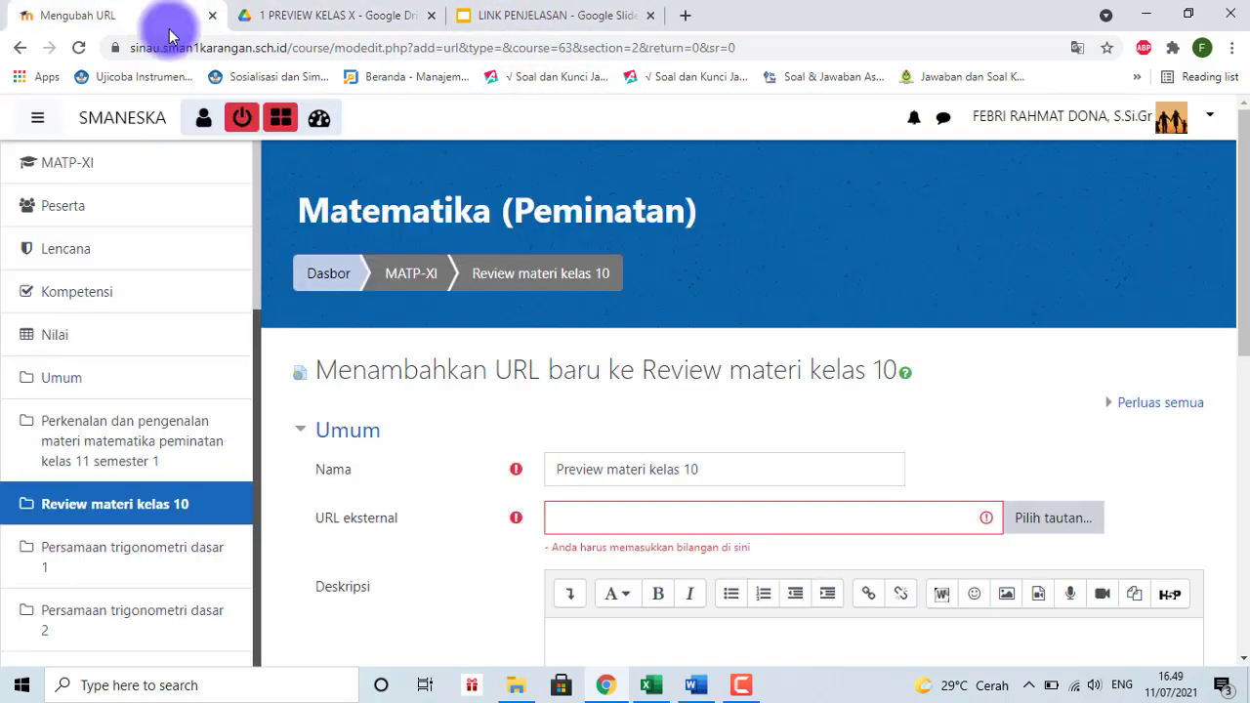
pyautogui.click(562, 508)
pyautogui.hotkey('ctrl', 'v')
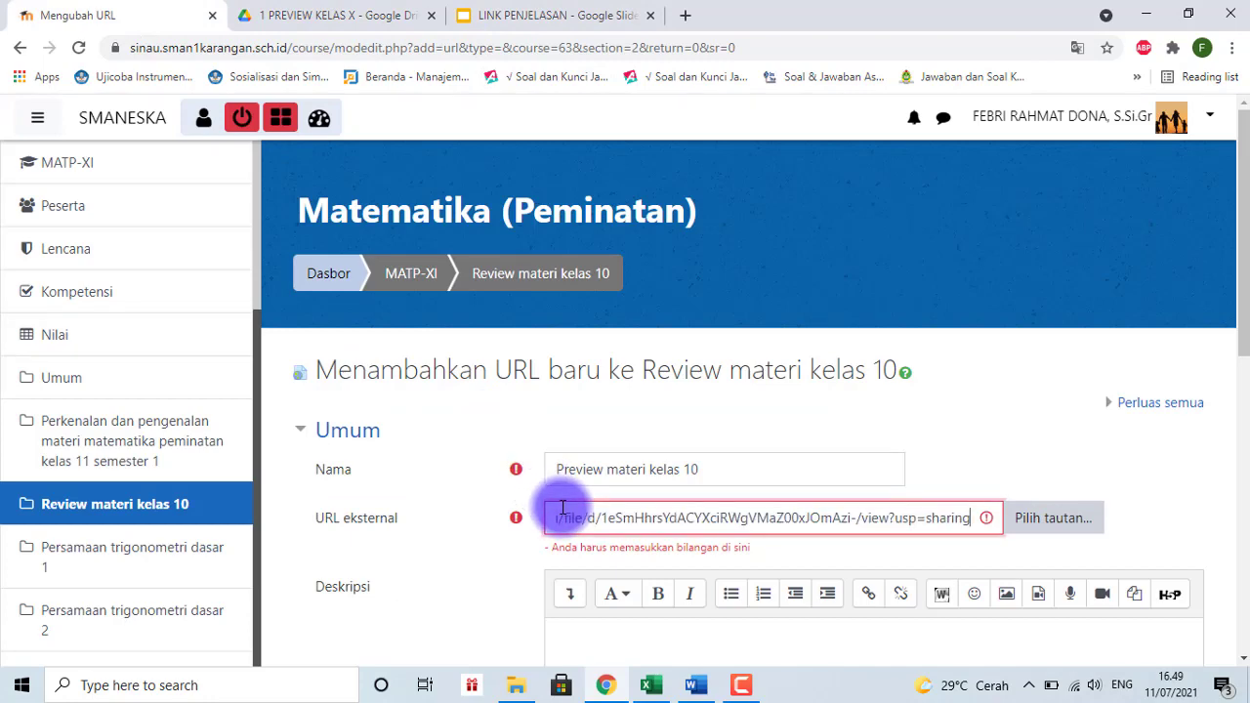
# Step: Enter the description "Ini merupakan materi dalam bentuk PPT" and have it displayed on the course page
pyautogui.moveTo(1241, 251); pyautogui.dragTo(1243, 328)
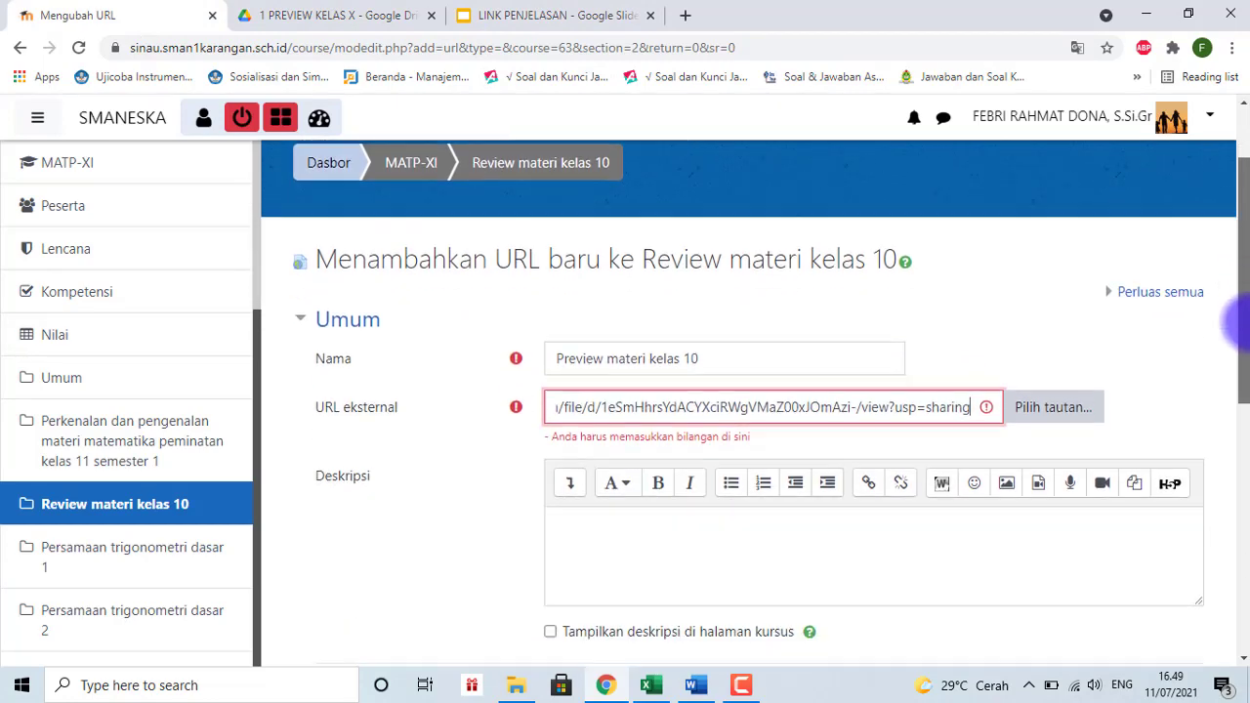
pyautogui.click(734, 409)
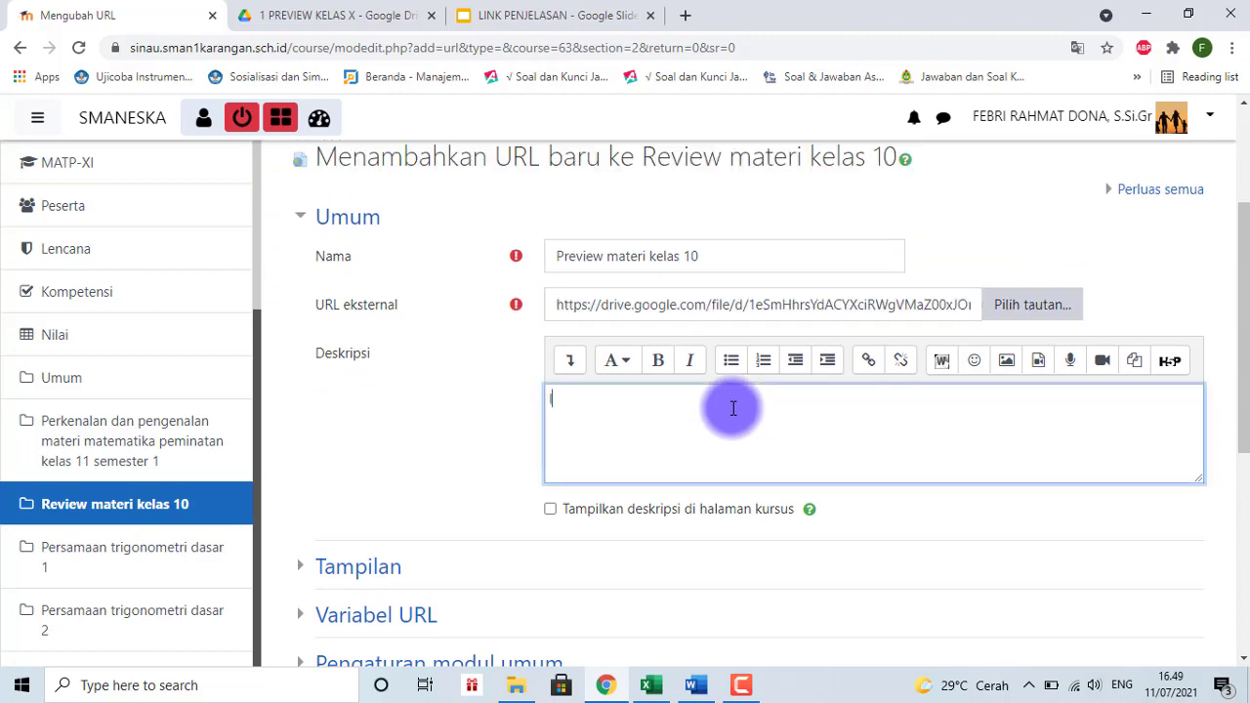
pyautogui.write('Ini merupakan materi dalam bentuk PPT')
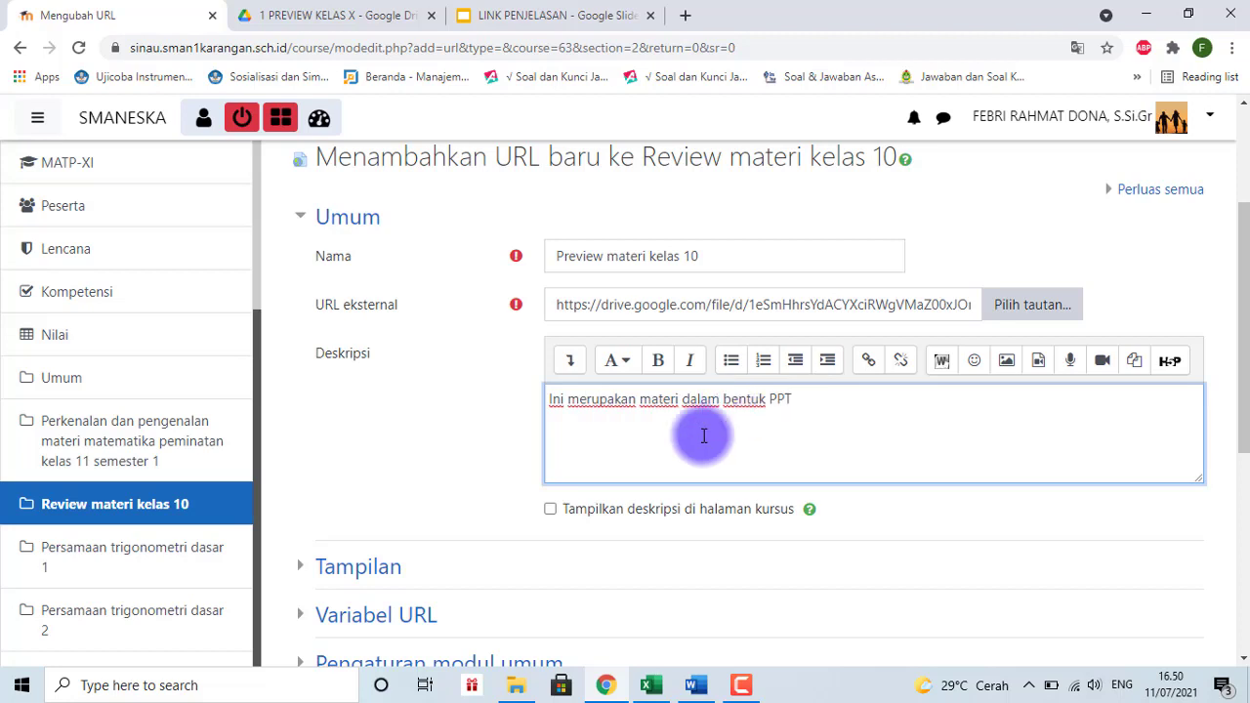
pyautogui.click(551, 510)
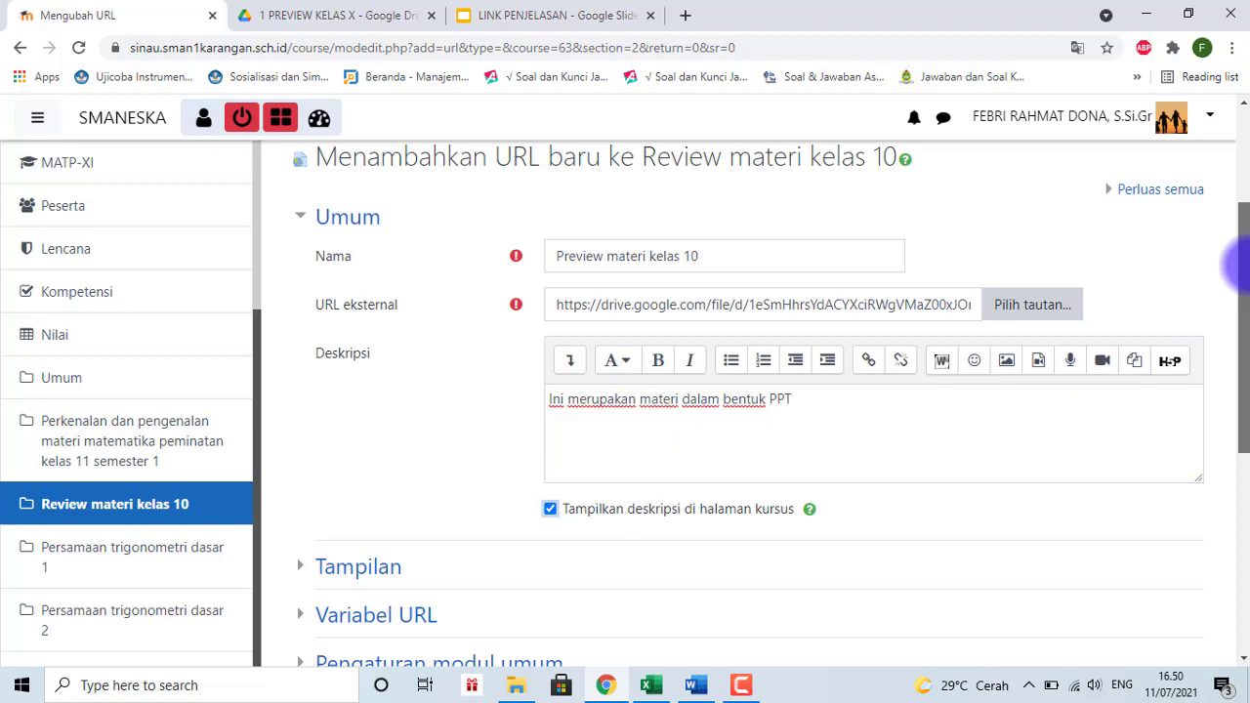
# Step: Add an activity completion restriction requiring "Aktivitas sebelumnya dengan penyelesaian" to be marked complete
pyautogui.moveTo(1239, 263); pyautogui.dragTo(1239, 386)
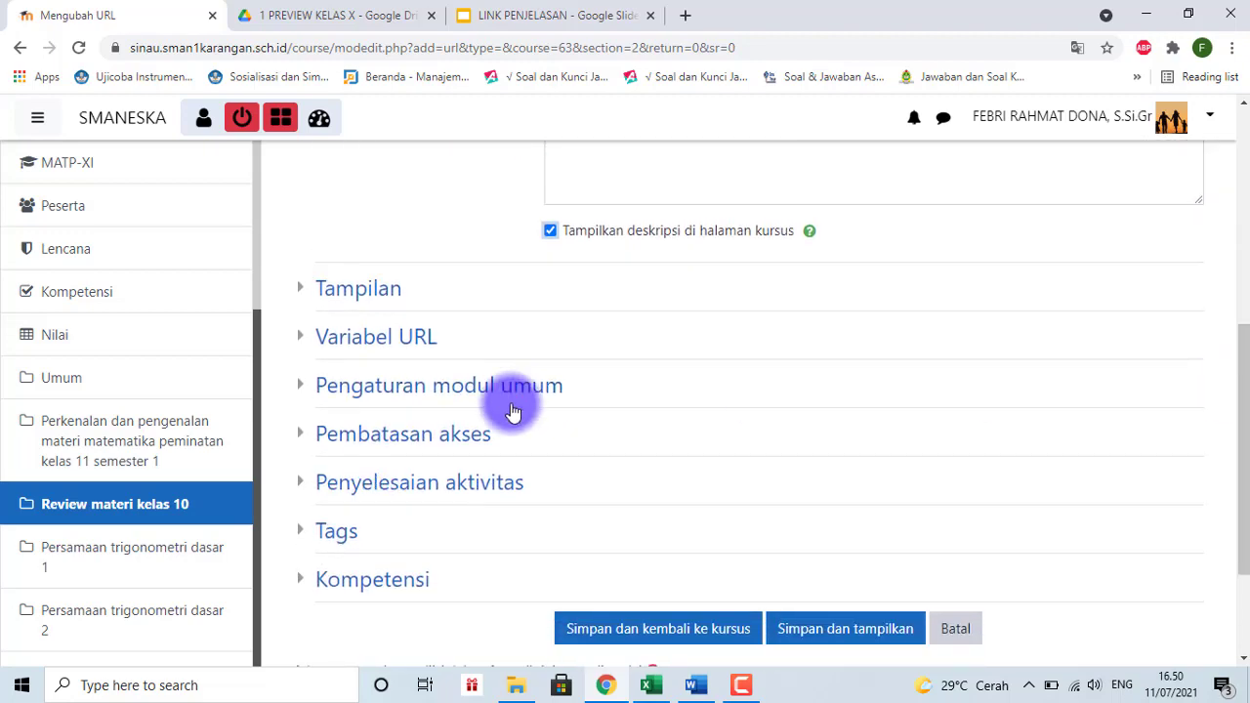
pyautogui.click(398, 437)
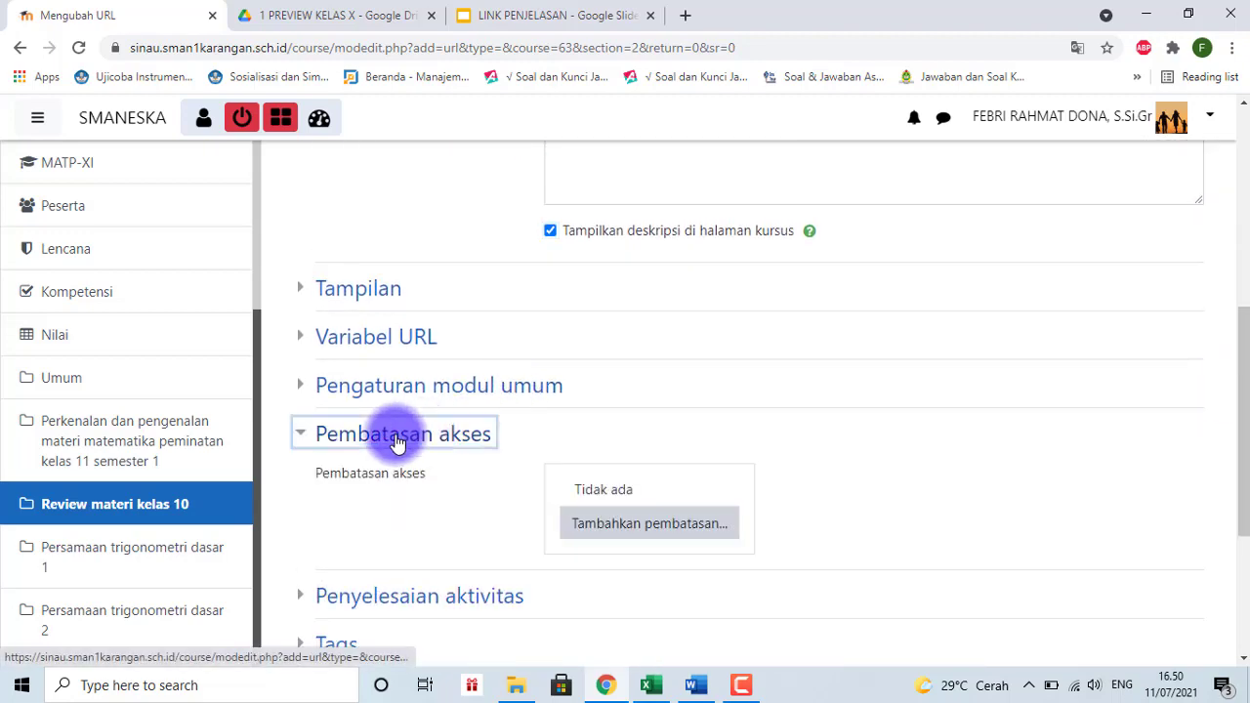
pyautogui.click(600, 529)
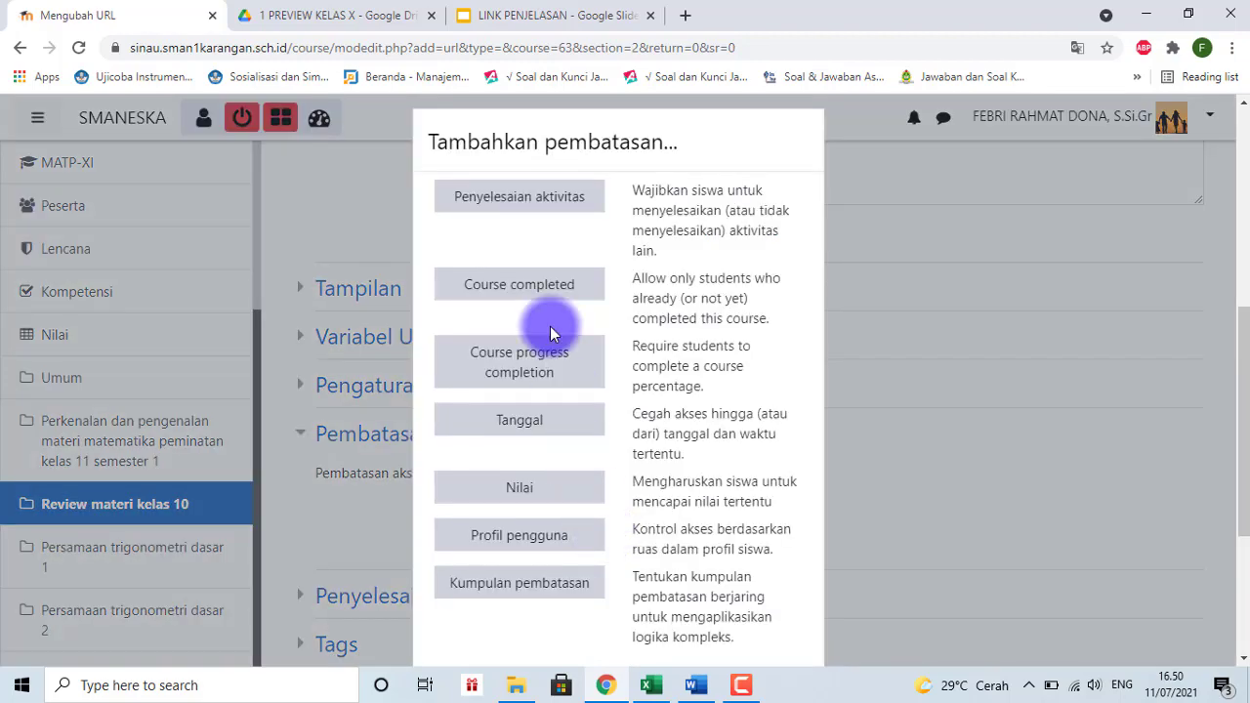
pyautogui.click(510, 205)
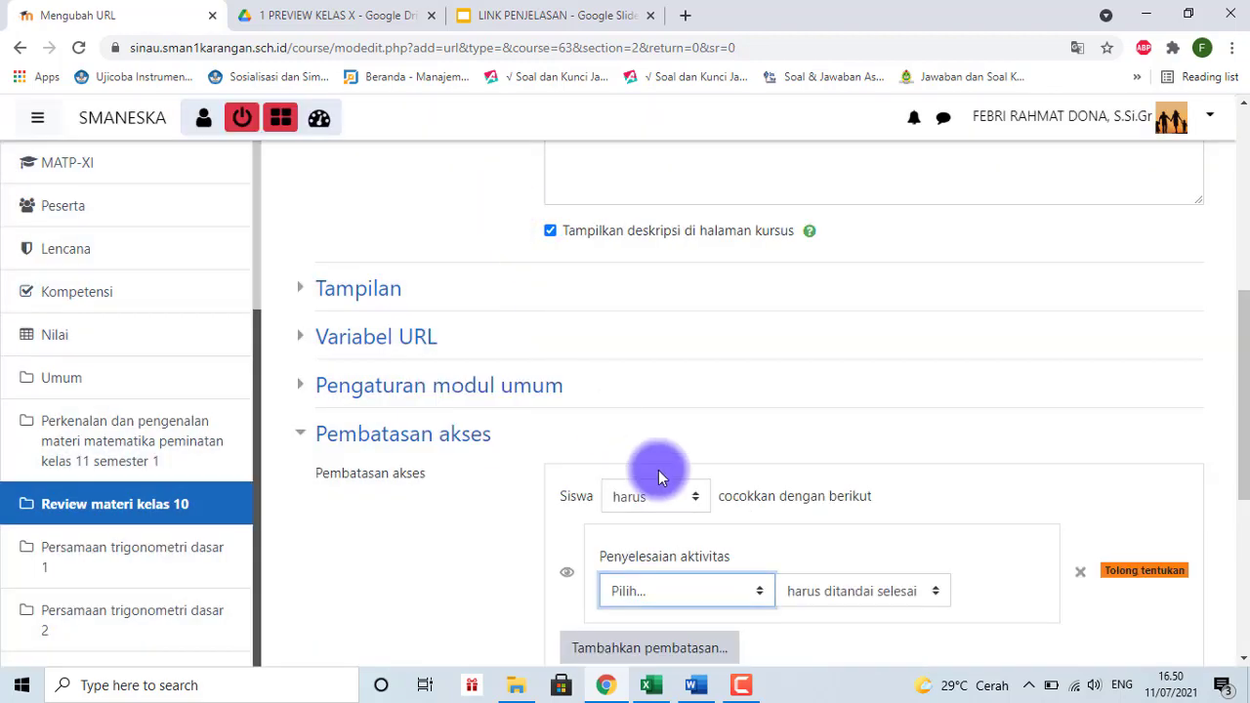
pyautogui.click(761, 594)
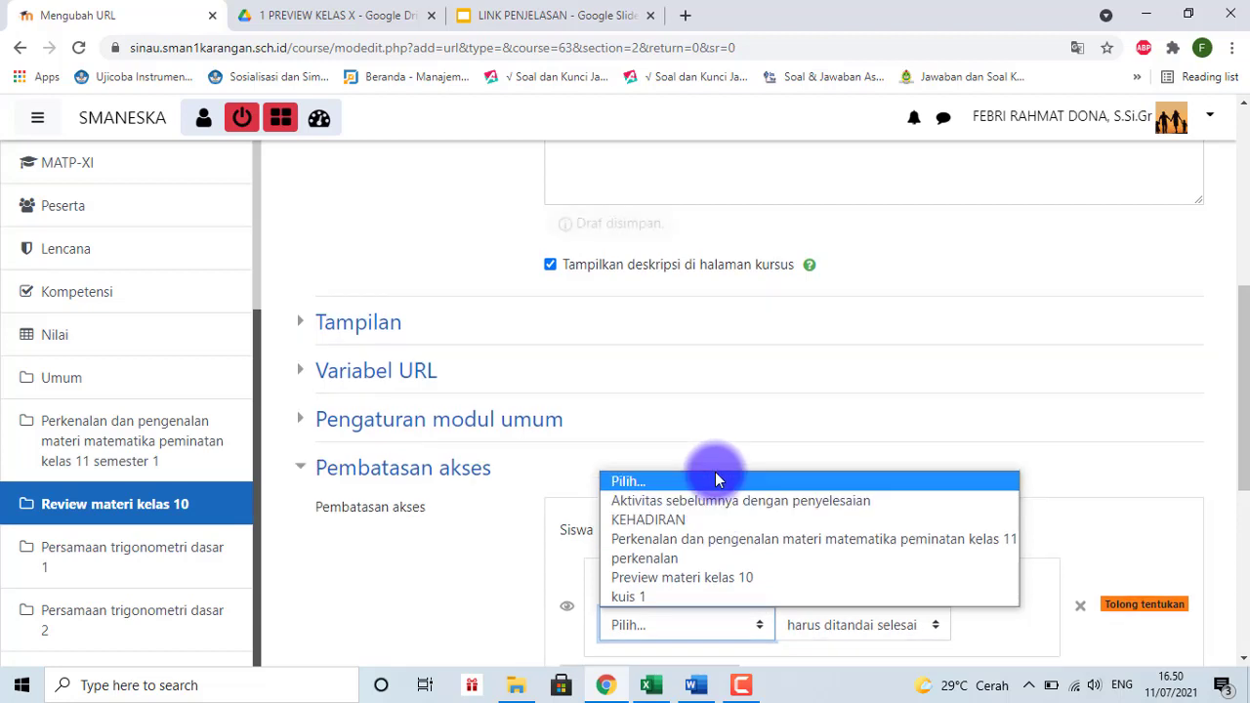
pyautogui.click(729, 500)
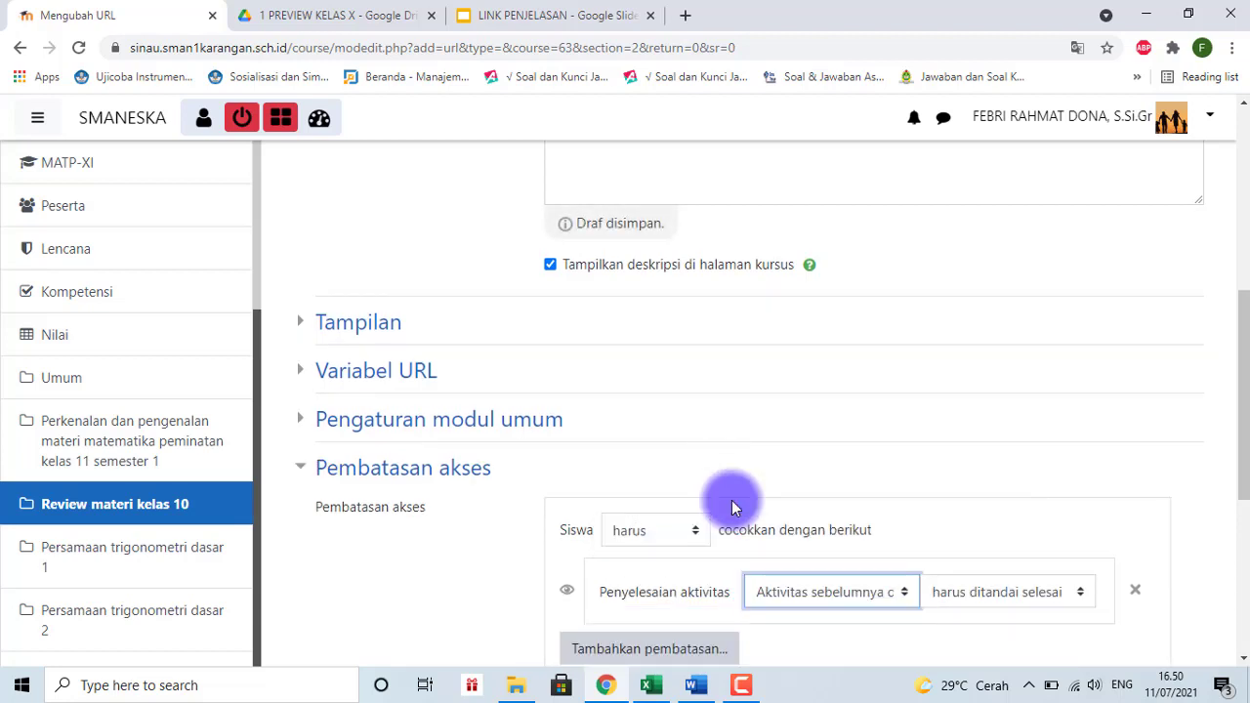
# Step: Add a date restriction that allows access from 20 Juli 2021
pyautogui.moveTo(1230, 413); pyautogui.dragTo(1231, 479)
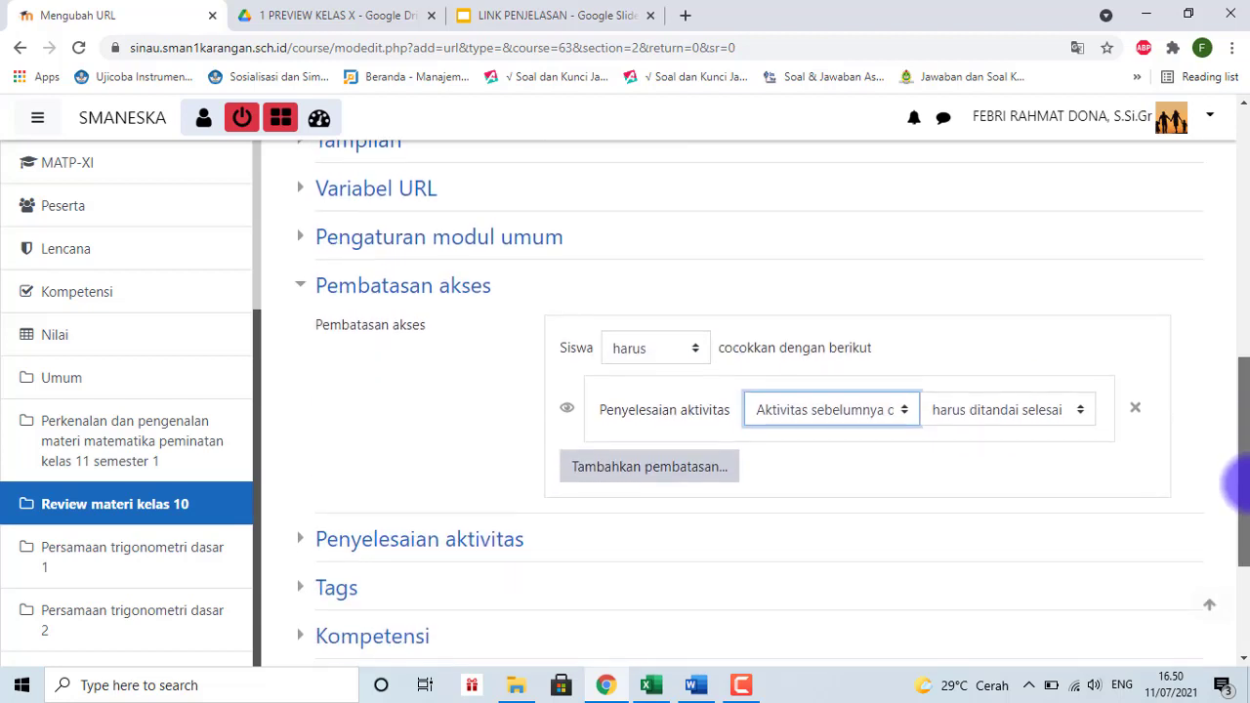
pyautogui.click(665, 465)
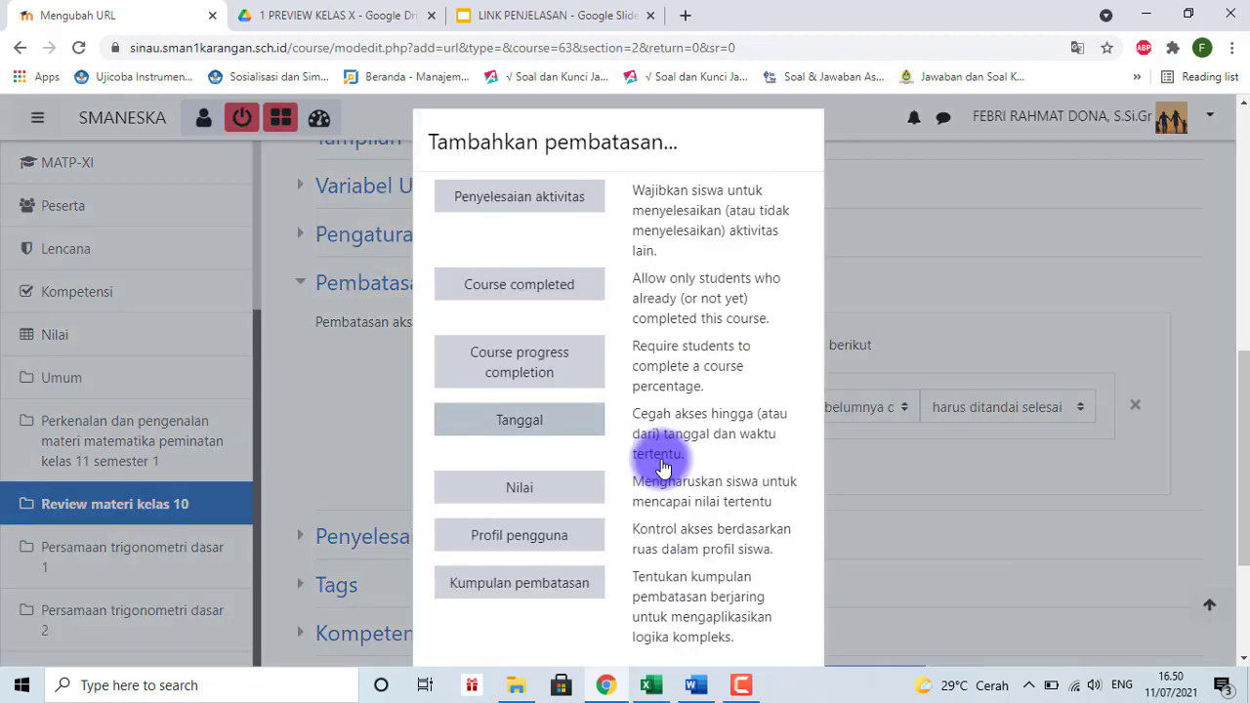
pyautogui.click(532, 425)
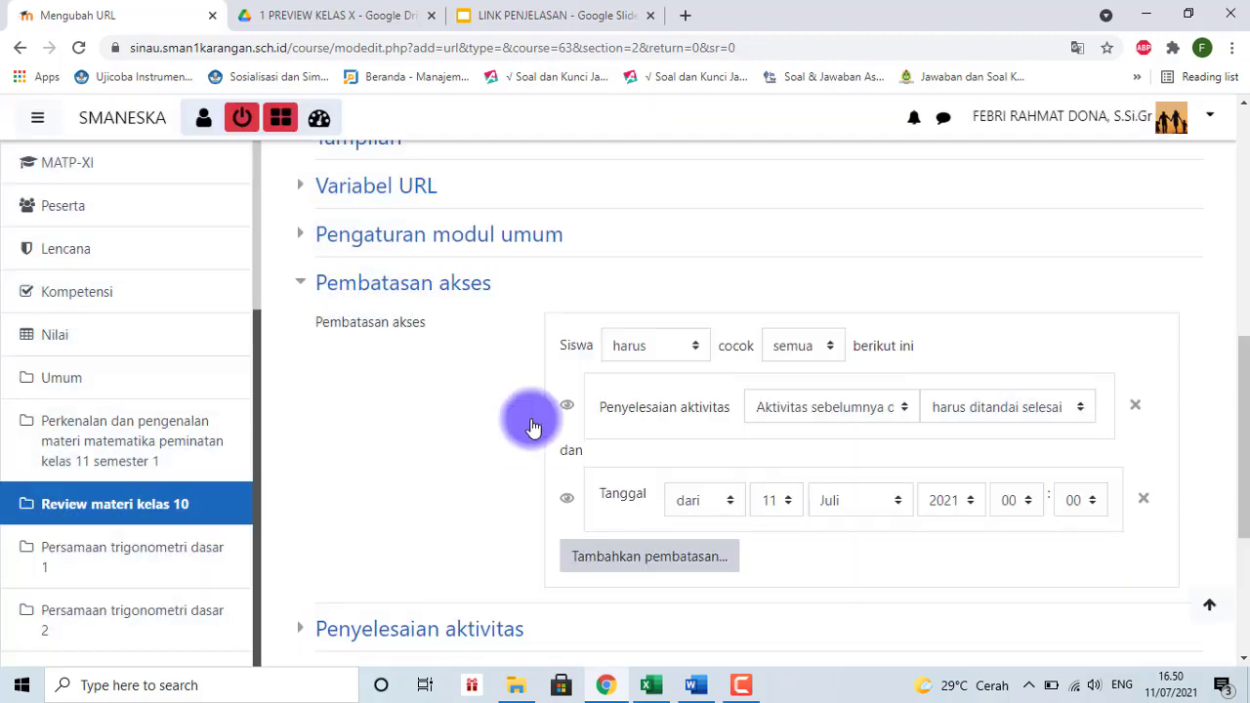
pyautogui.click(787, 503)
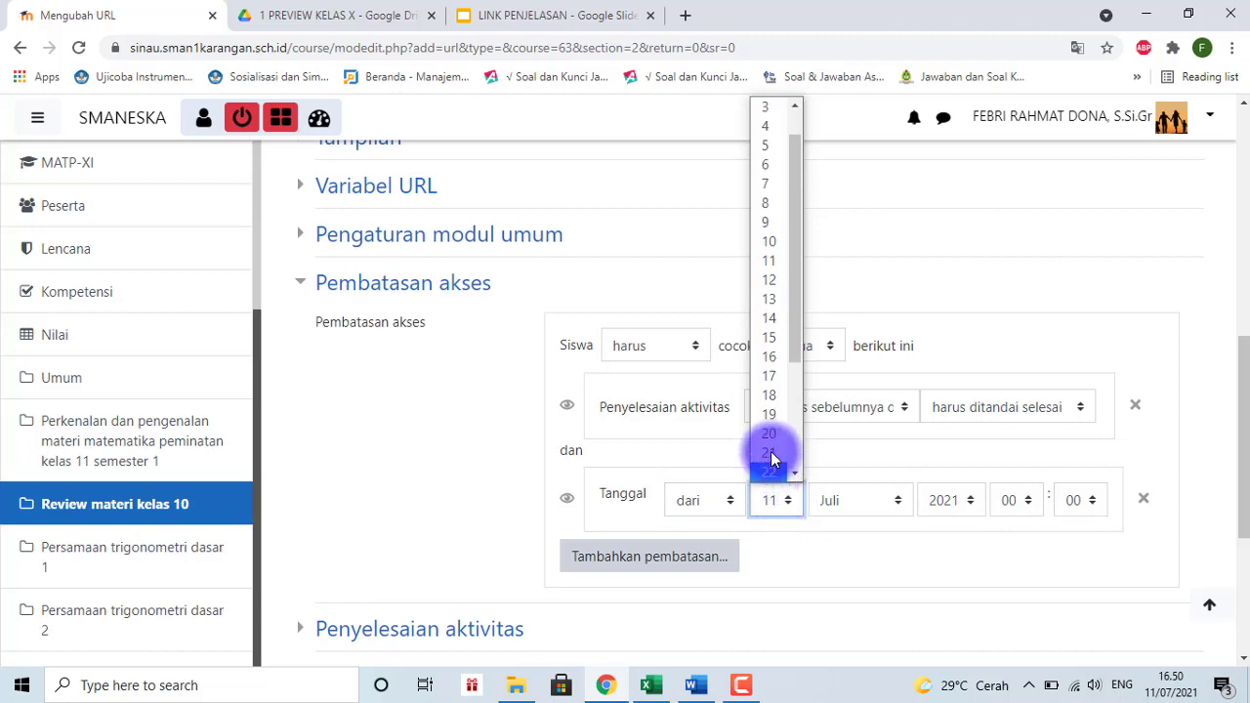
pyautogui.click(772, 442)
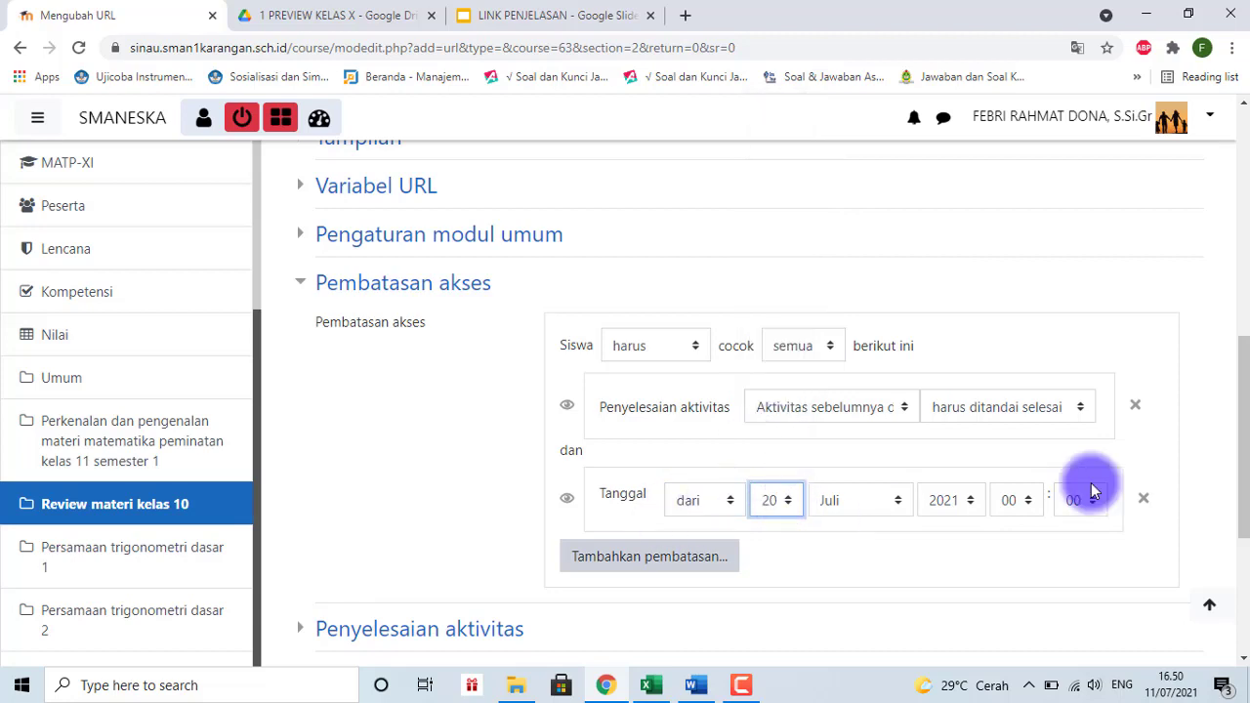
# Step: Set completion tracking to "Aktivitas otomatis lengkap apabila kondisi terpenuhi", then save the URL resource and return to the course
pyautogui.moveTo(1245, 446); pyautogui.dragTo(1246, 464)
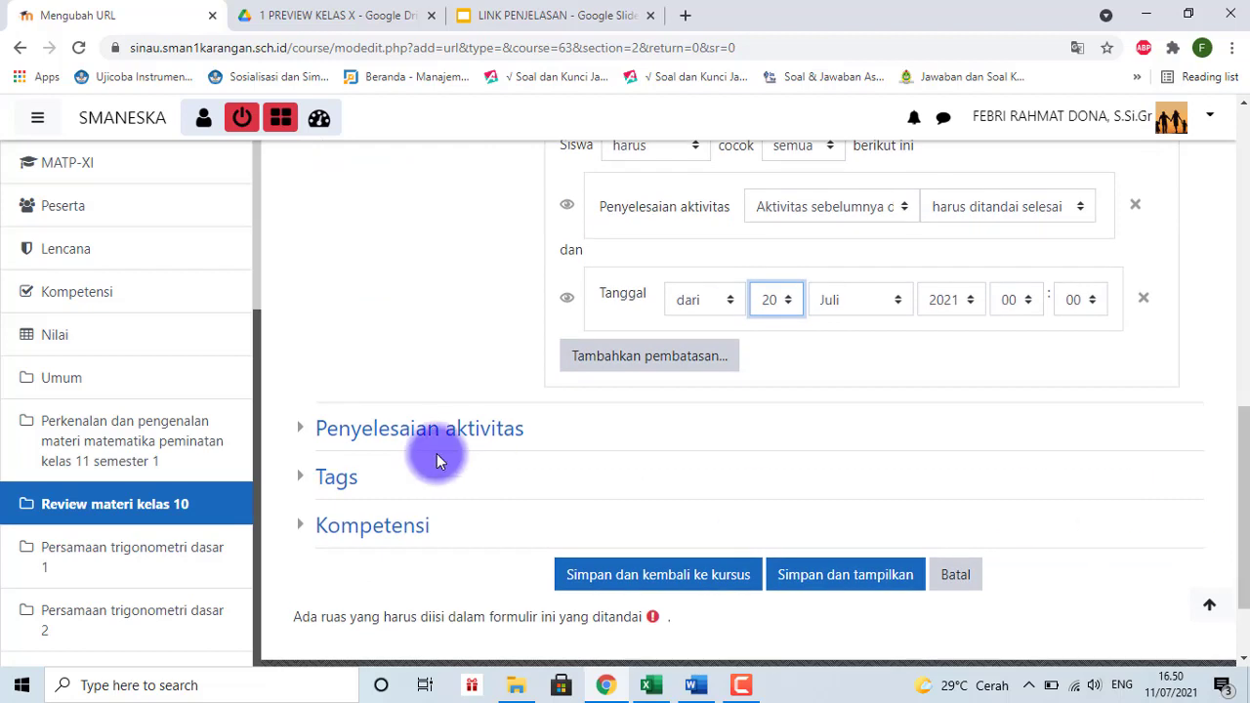
pyautogui.click(400, 430)
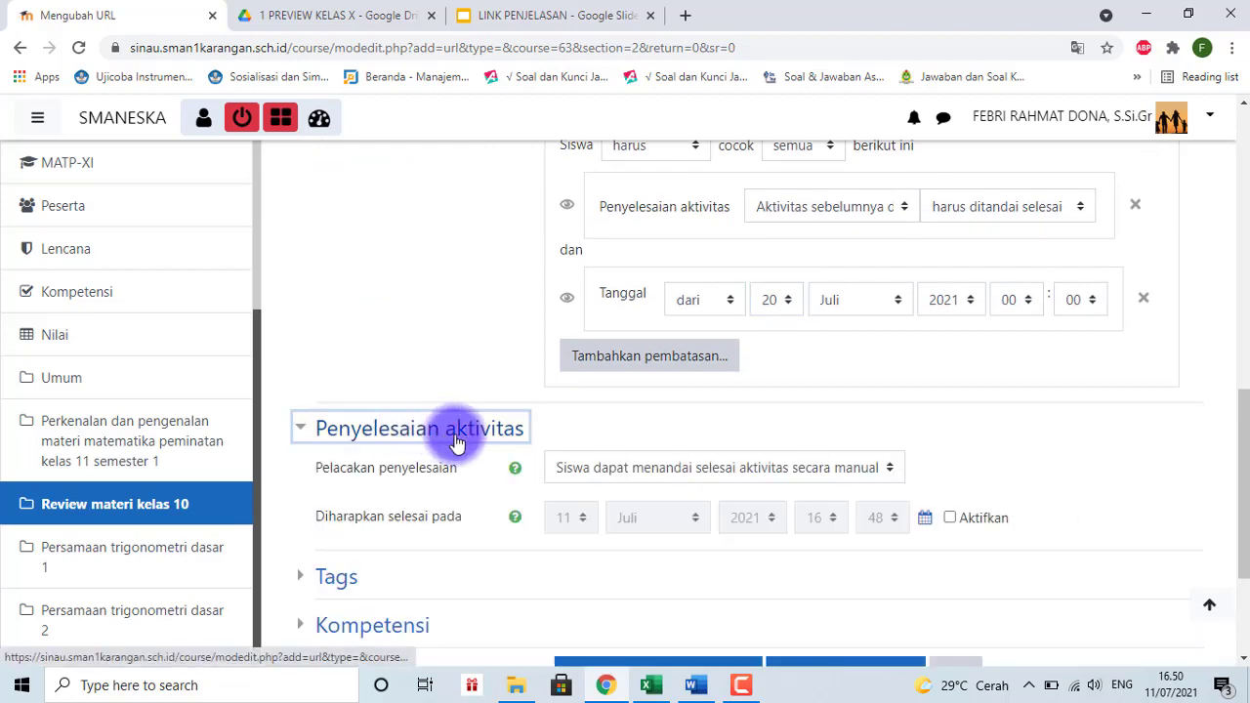
pyautogui.click(662, 470)
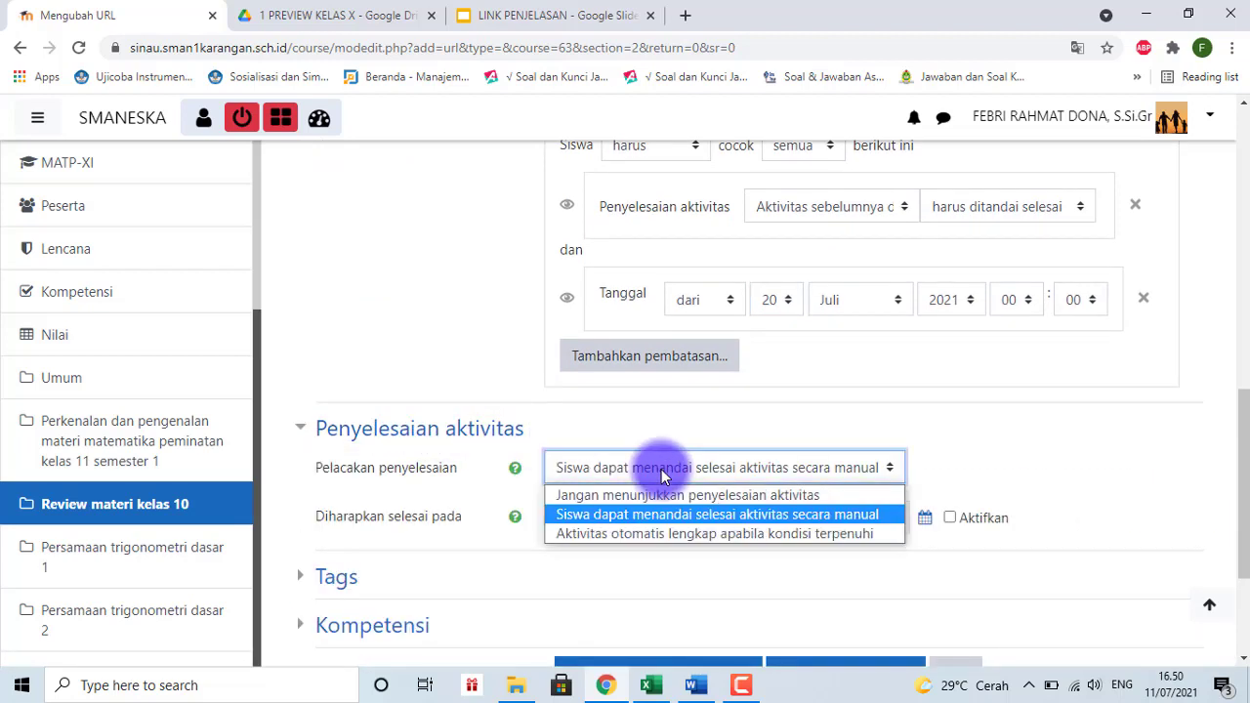
pyautogui.click(682, 534)
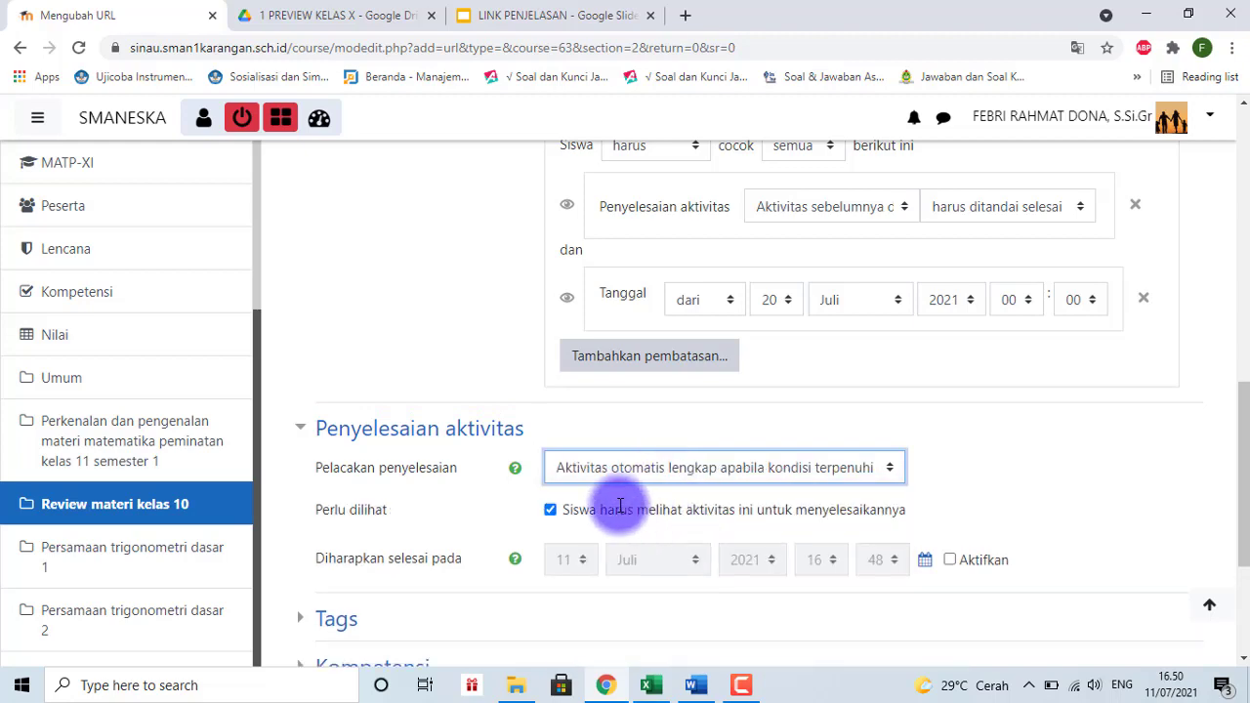
pyautogui.scroll(-3, 1240, 413)
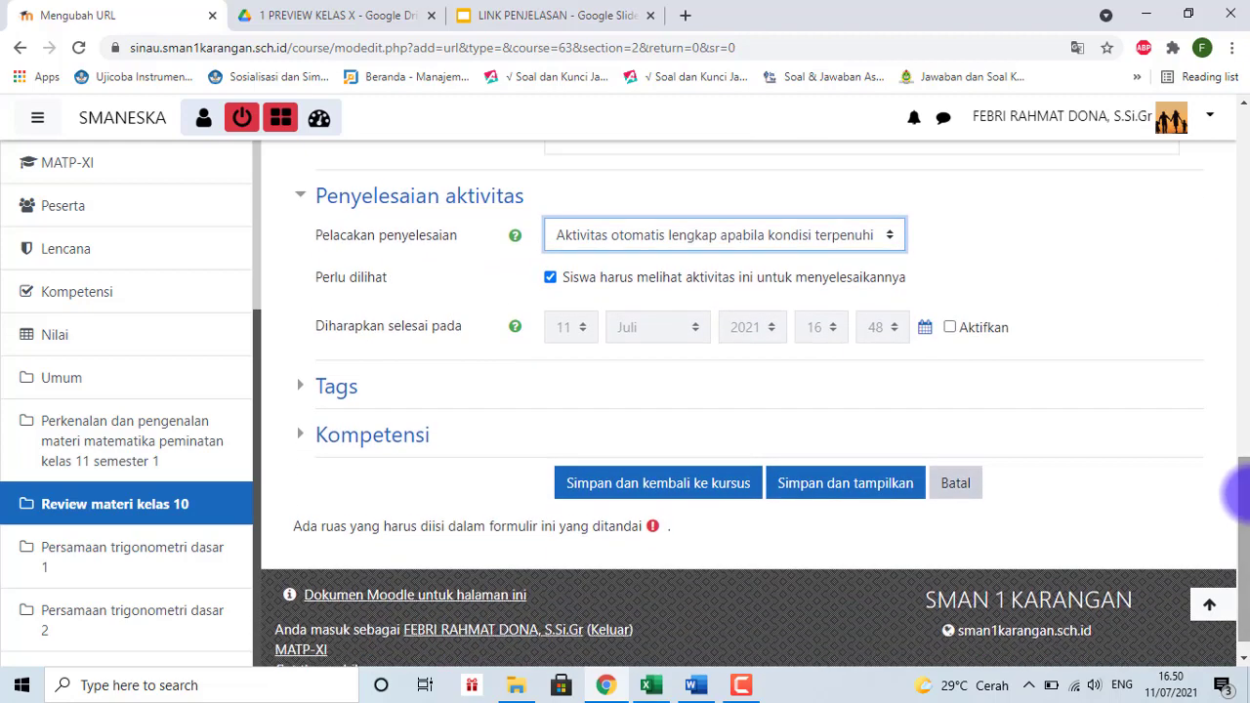
pyautogui.click(673, 491)
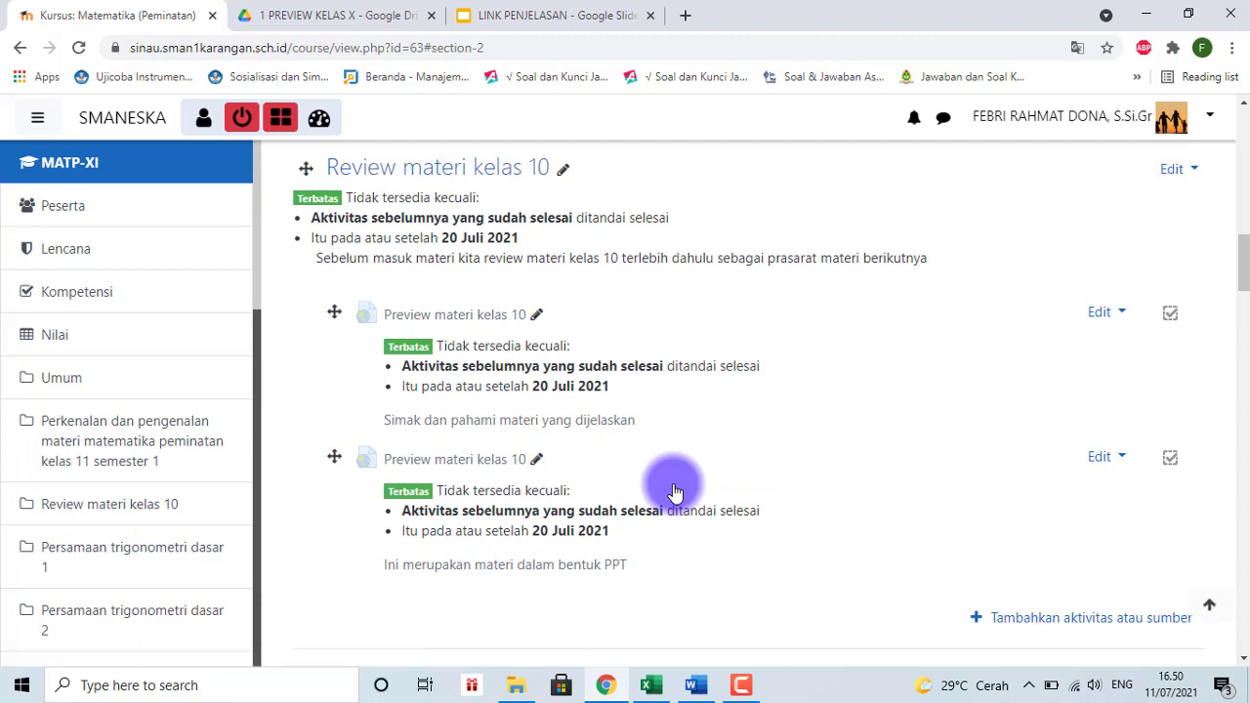
pyautogui.moveTo(1241, 239)
pyautogui.mouseDown()
pyautogui.moveTo(1241, 293)
pyautogui.moveTo(1244, 189)
pyautogui.moveTo(1246, 250)
pyautogui.mouseUp()
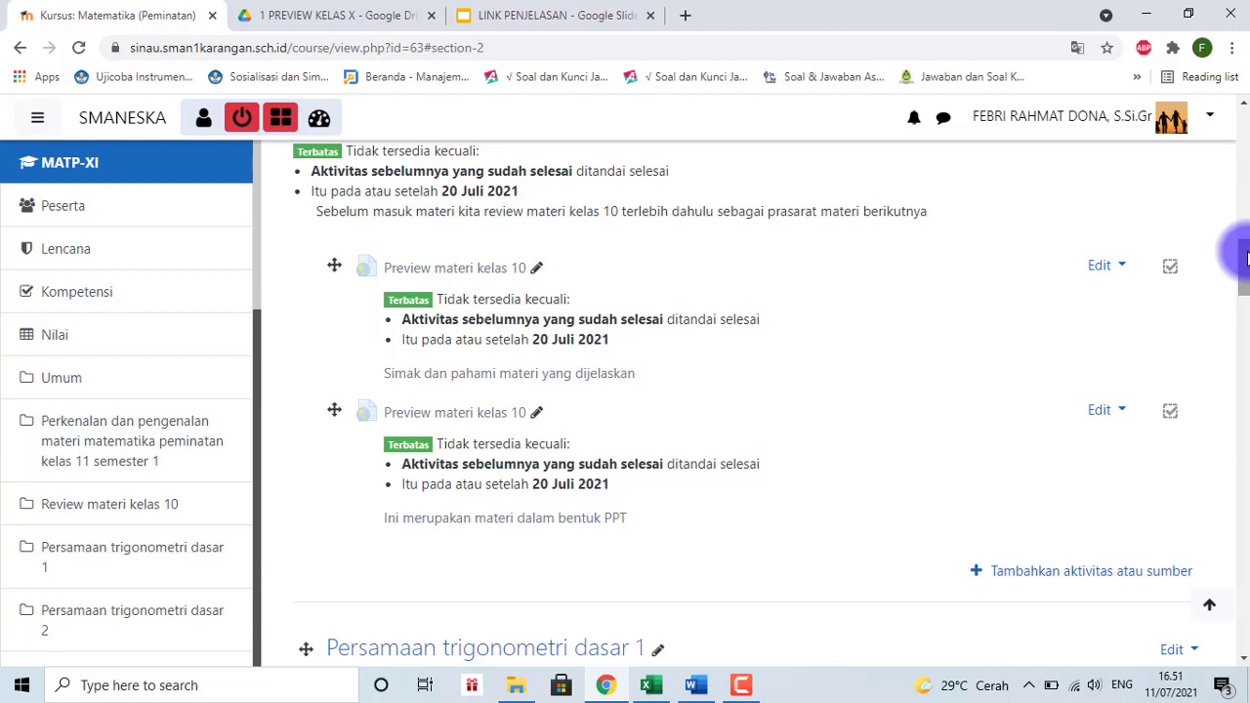
pyautogui.moveTo(1247, 252)
pyautogui.mouseDown()
pyautogui.moveTo(1247, 262)
pyautogui.moveTo(1249, 244)
pyautogui.mouseUp()
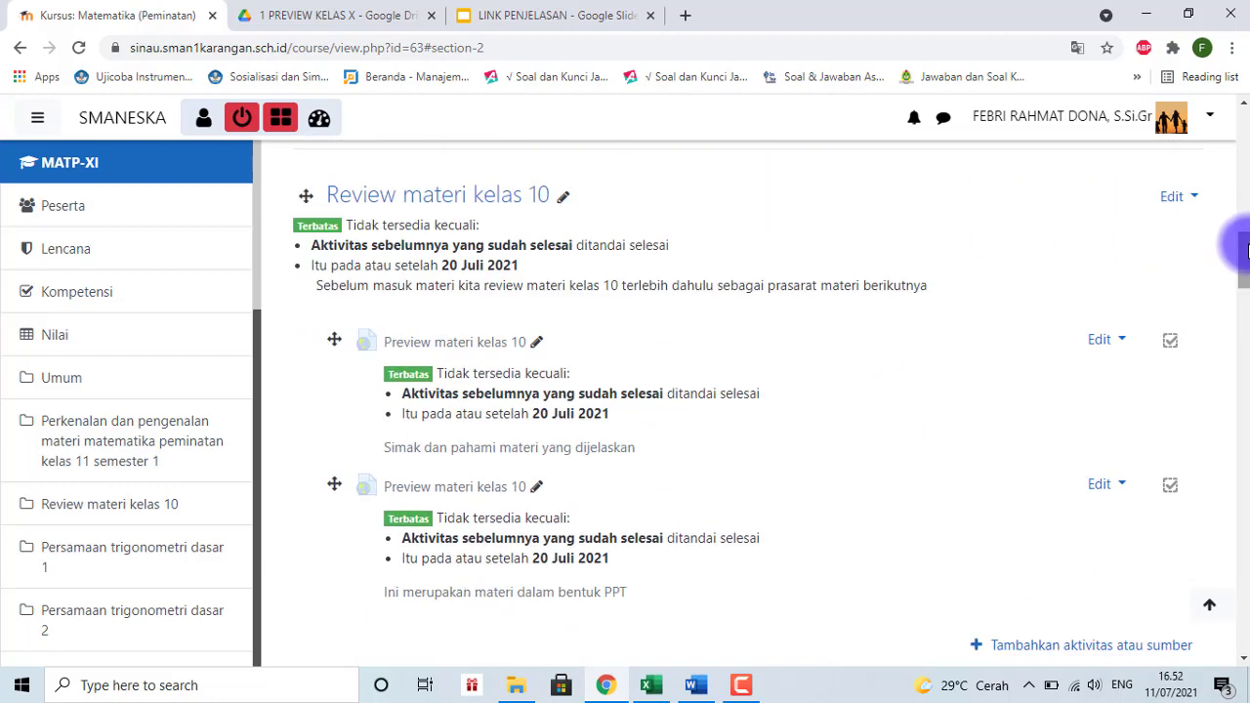
pyautogui.moveTo(1247, 251); pyautogui.dragTo(1244, 205)
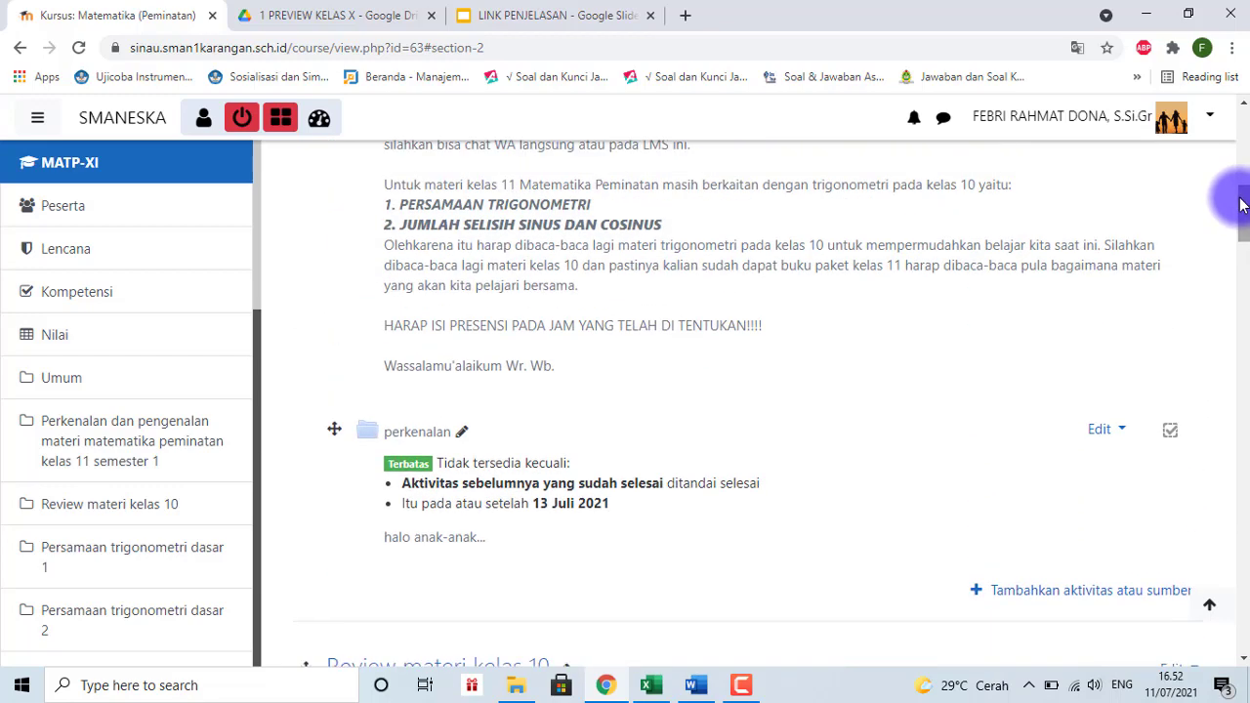
# Step: Switch to Google Drive and open the Kelas XI folder of 05. PDF Matematika Peminatan Final inside Modul AKM Jenjang SMA
pyautogui.click(391, 15)
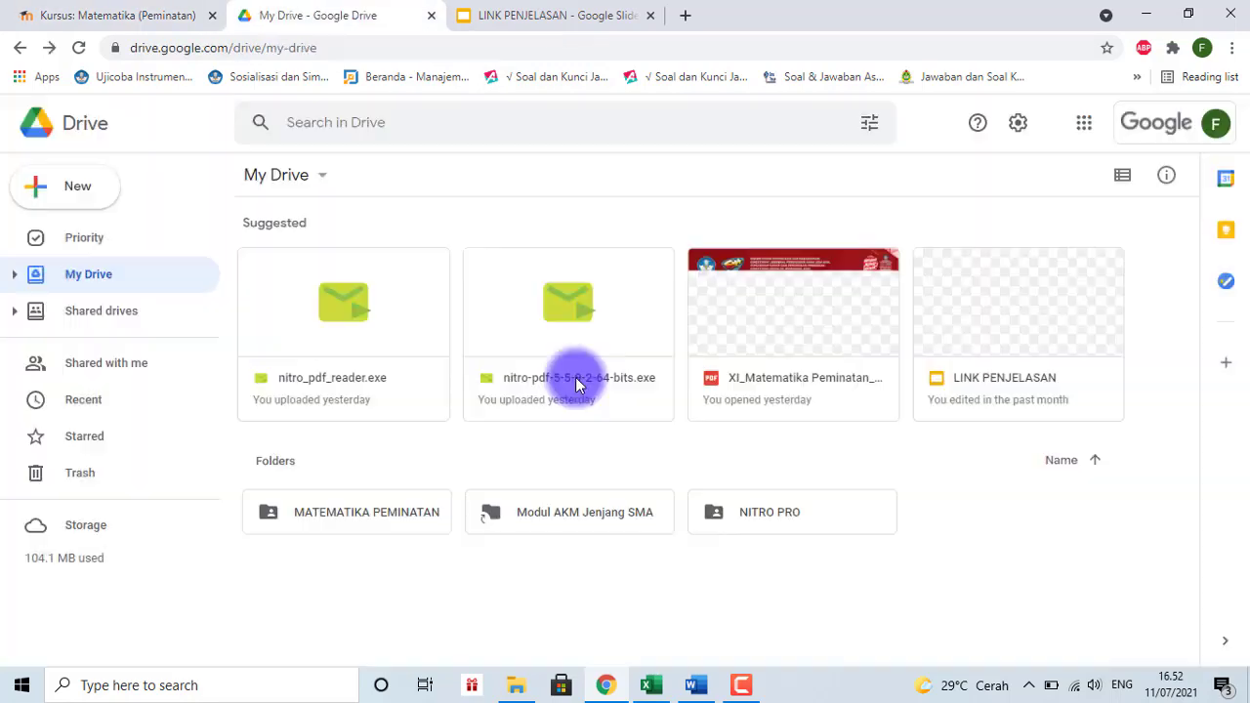
pyautogui.doubleClick(584, 518)
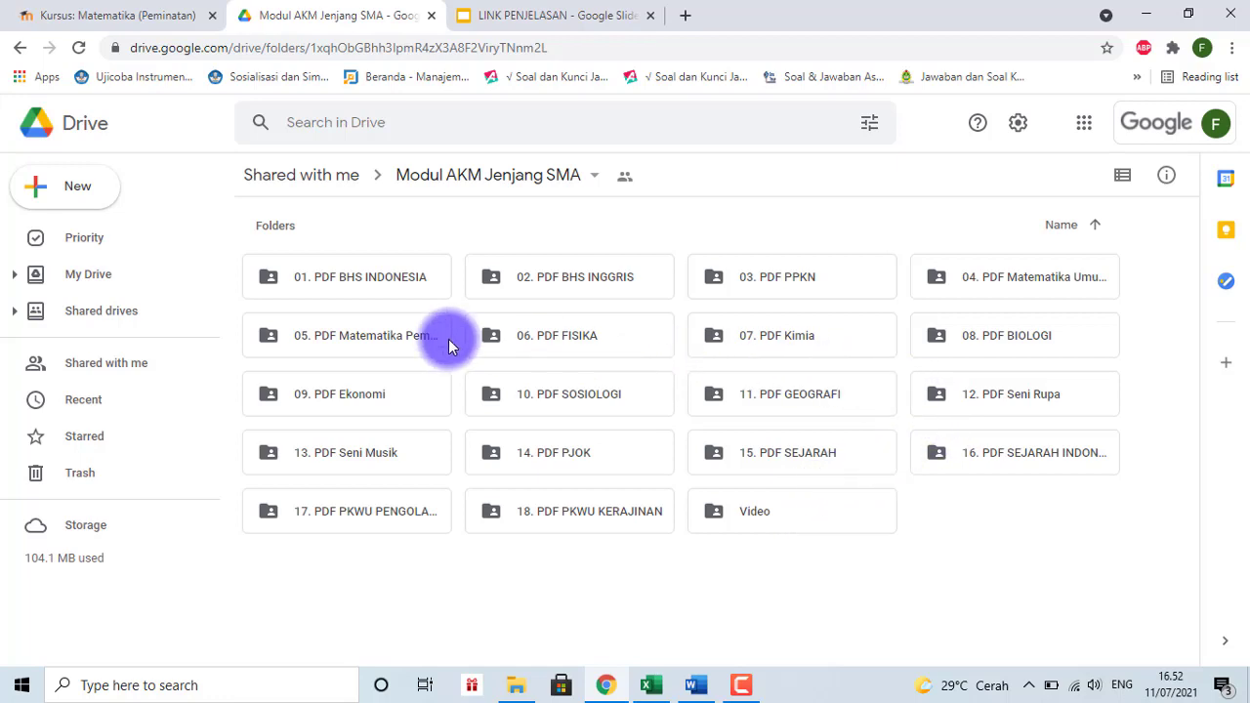
pyautogui.click(352, 344)
pyautogui.doubleClick(352, 346)
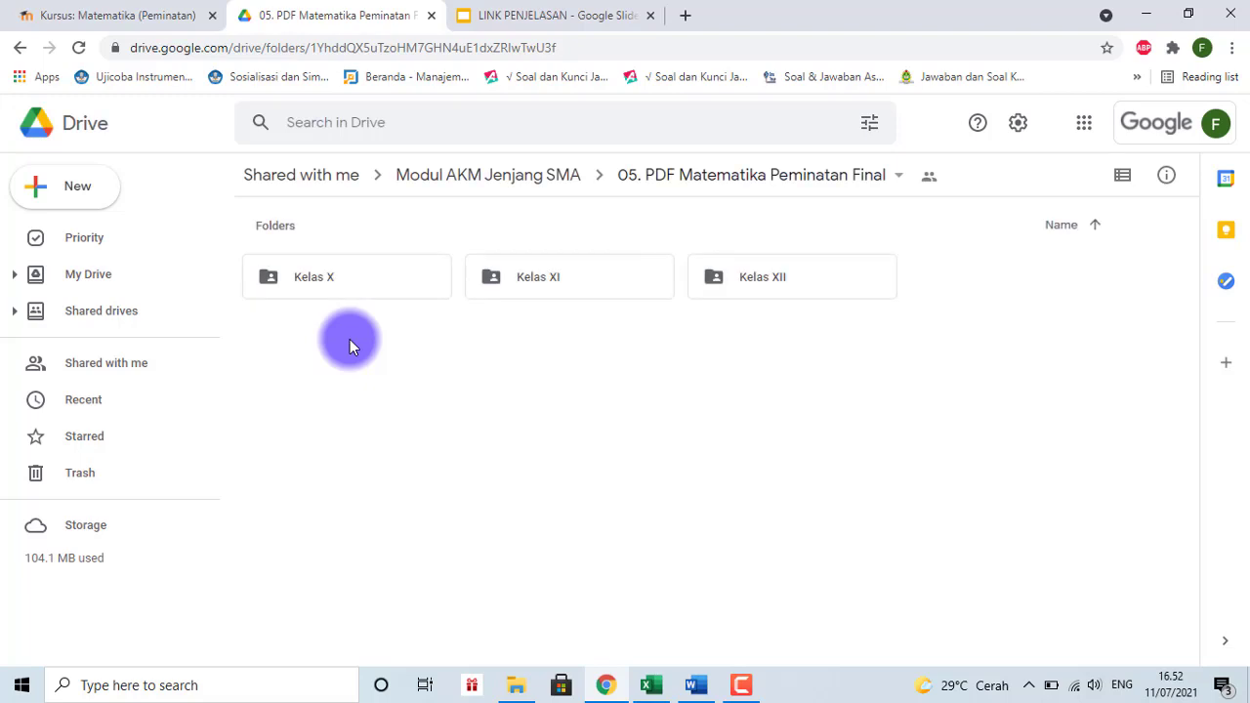
pyautogui.click(570, 282)
pyautogui.doubleClick(570, 282)
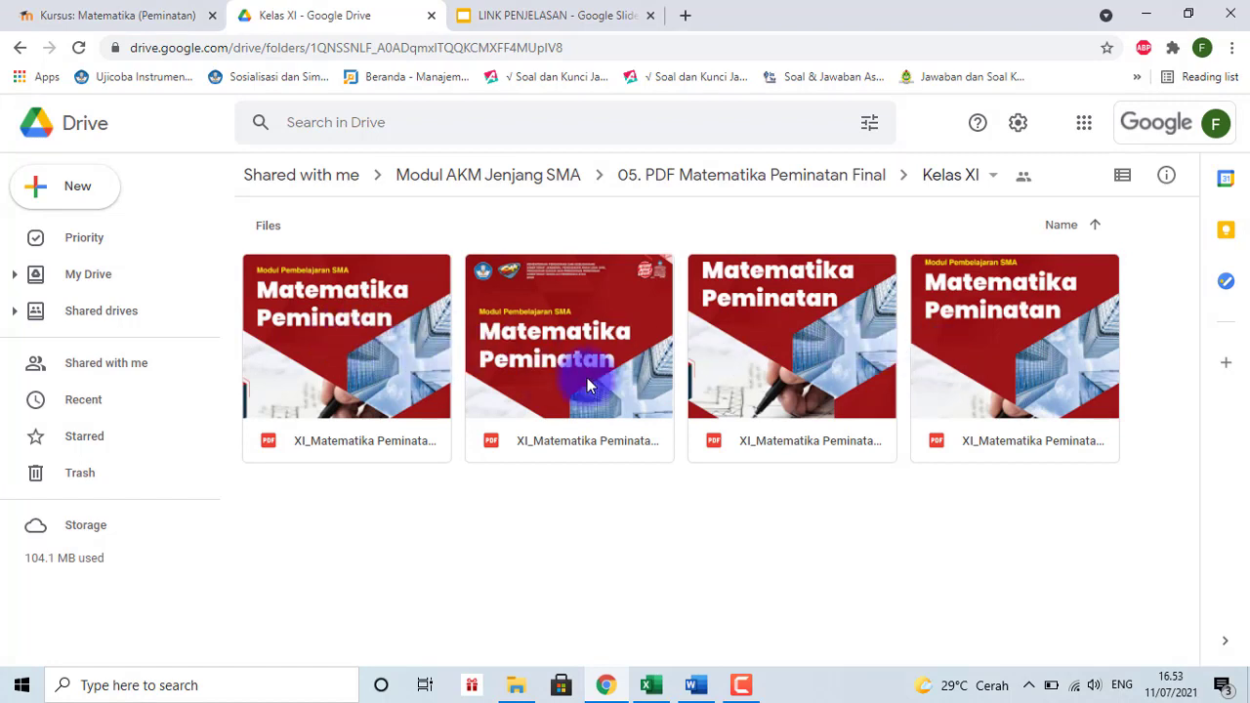
# Step: Preview XI_Matematika Peminatan_KD 3.1_Final.pdf from the Kelas XI folder and look over its cover page
pyautogui.click(394, 369)
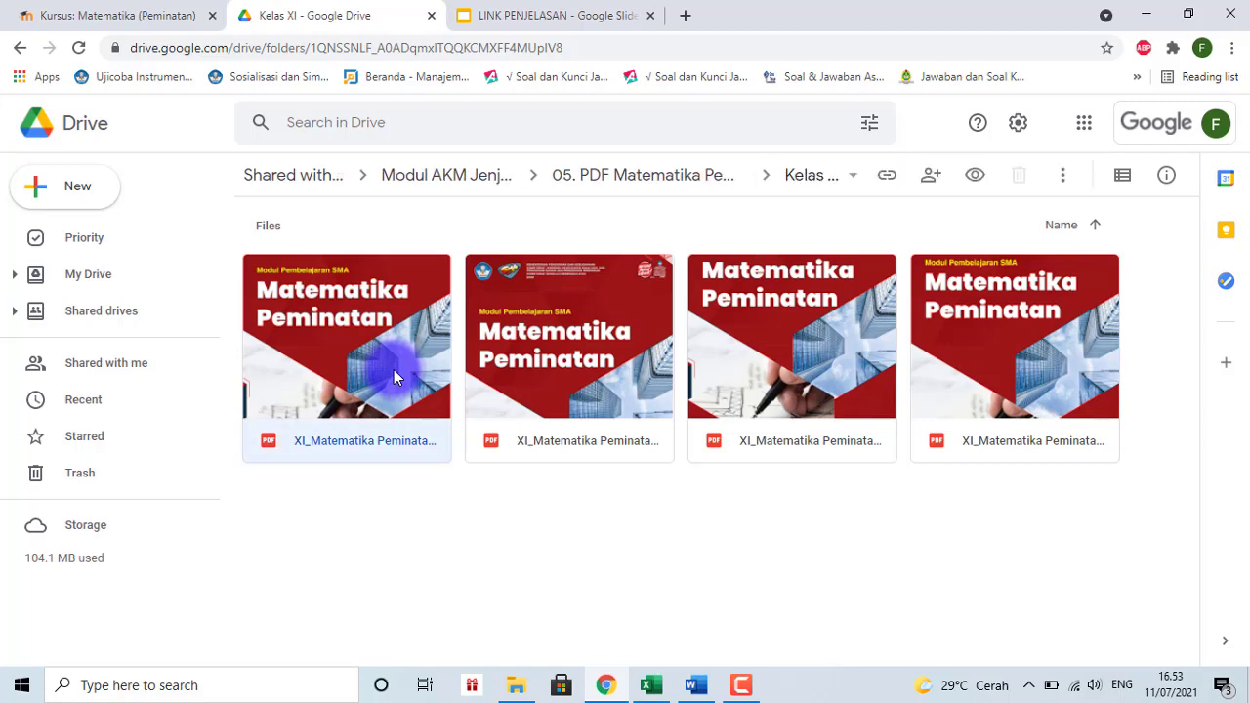
pyautogui.doubleClick(394, 370)
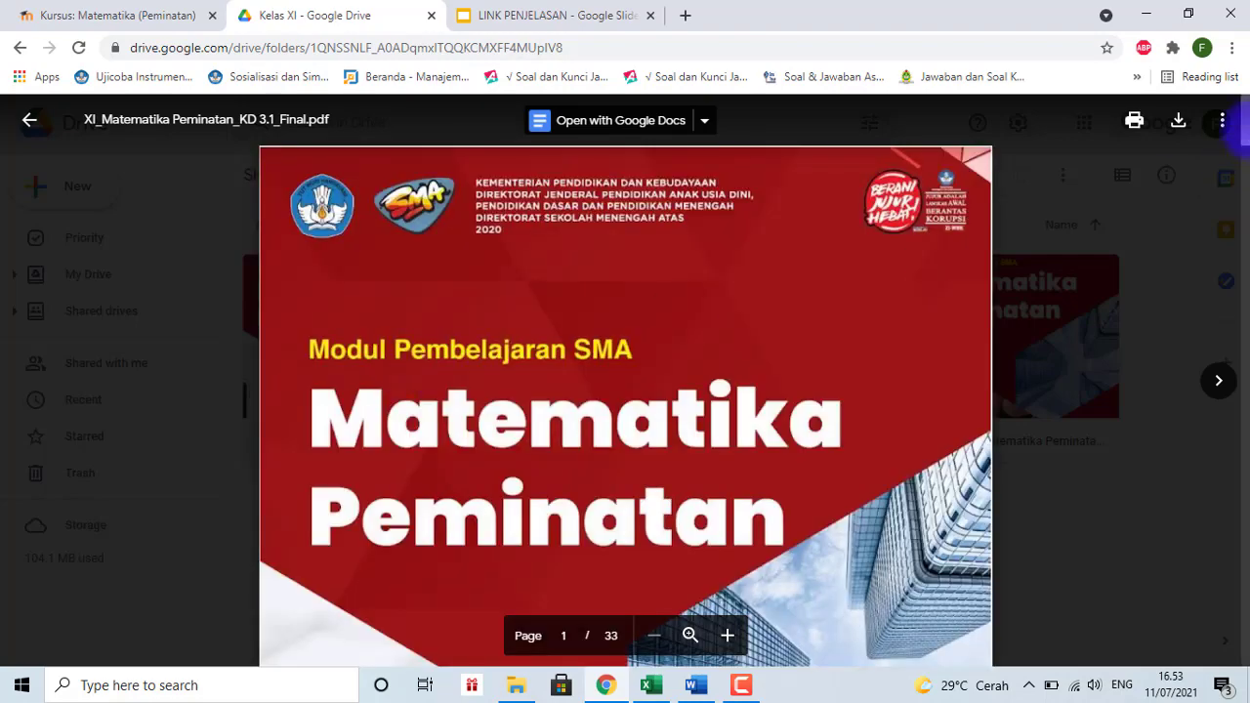
pyautogui.moveTo(1240, 129)
pyautogui.mouseDown()
pyautogui.moveTo(1244, 195)
pyautogui.moveTo(1247, 137)
pyautogui.mouseUp()
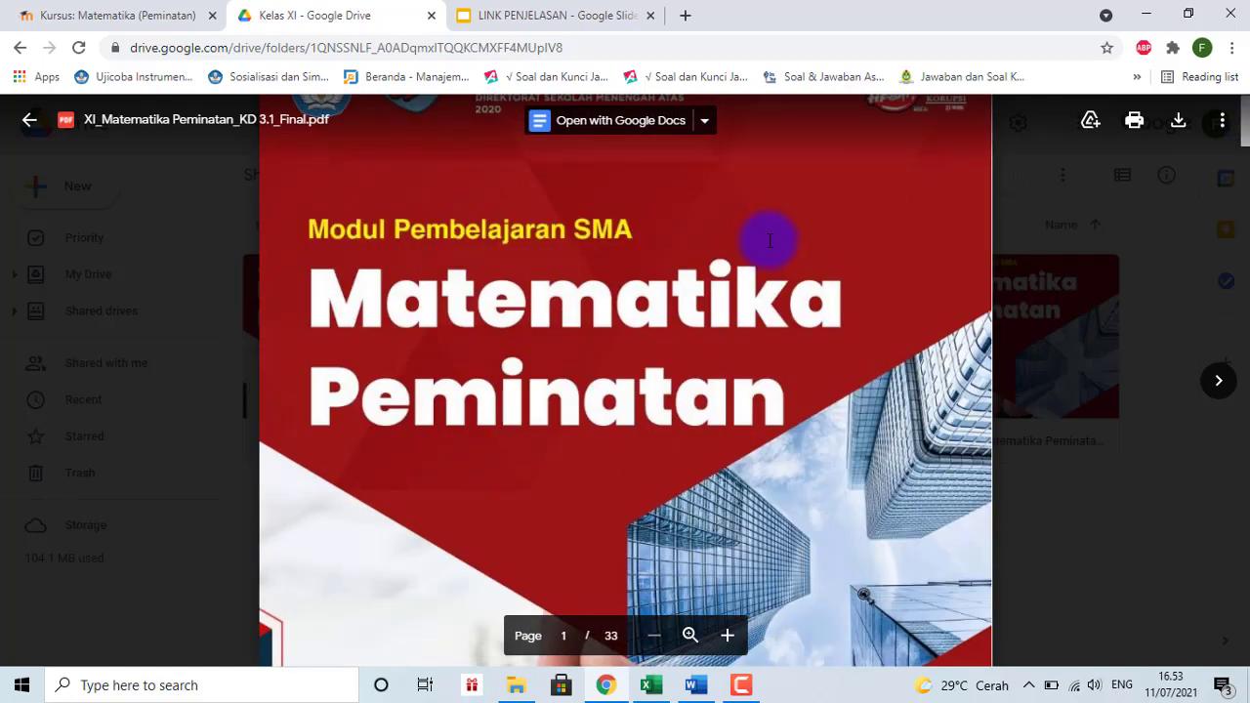
# Step: Switch to File Explorer and select the local copy of XI_Matematika Peminatan_KD 3.1_Final in the 2021-2022 folder
pyautogui.click(518, 690)
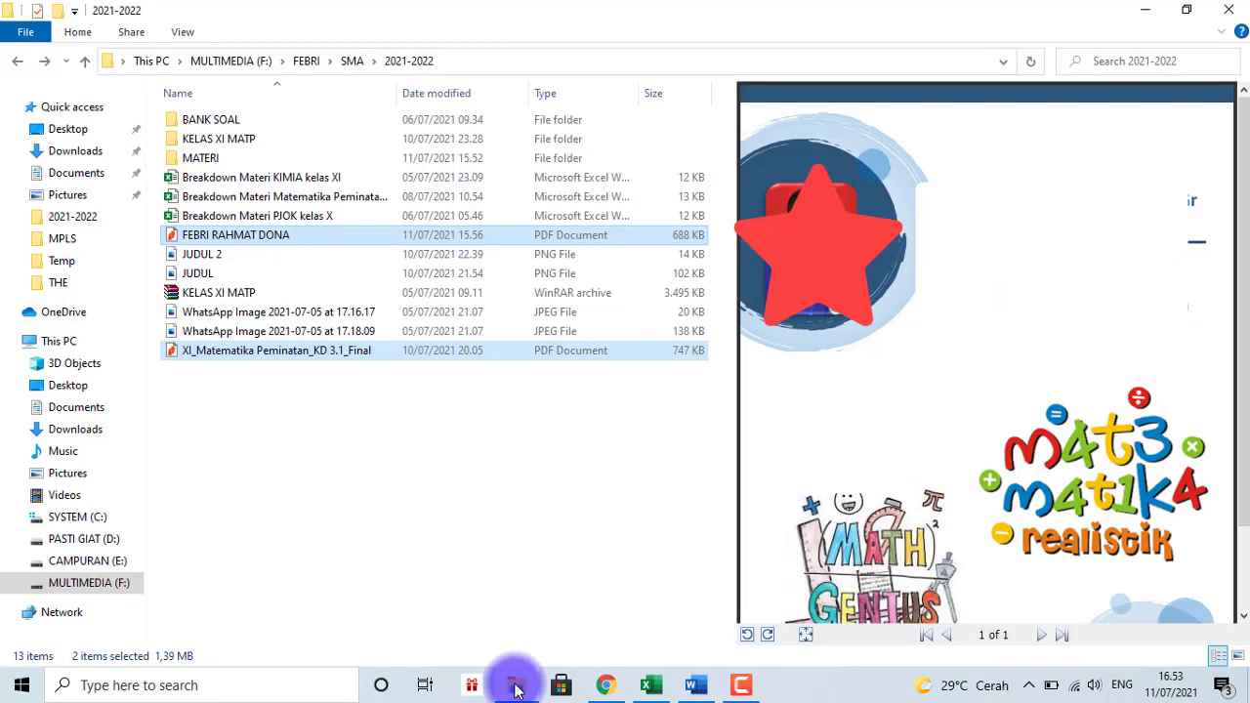
pyautogui.click(242, 348)
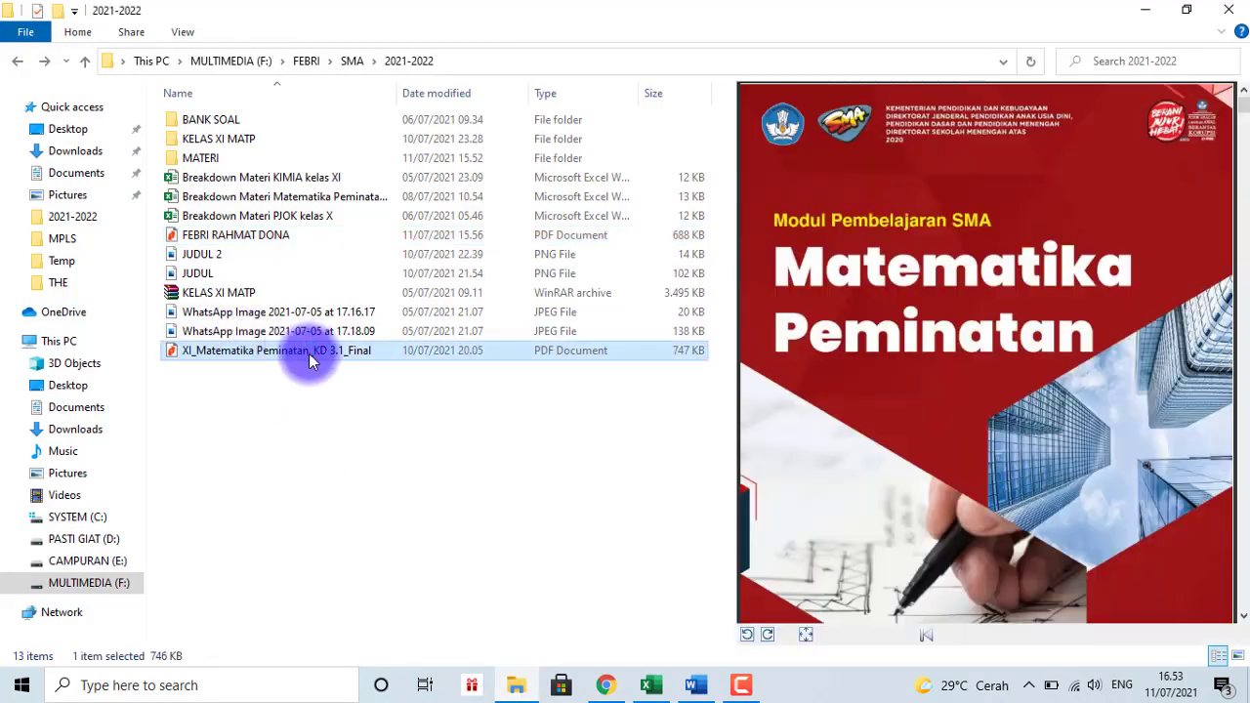
# Step: Open XI_Matematika Peminatan_KD 3.1_Final in Nitro Pro and look over its concept map, glossary and table of contents
pyautogui.doubleClick(294, 352)
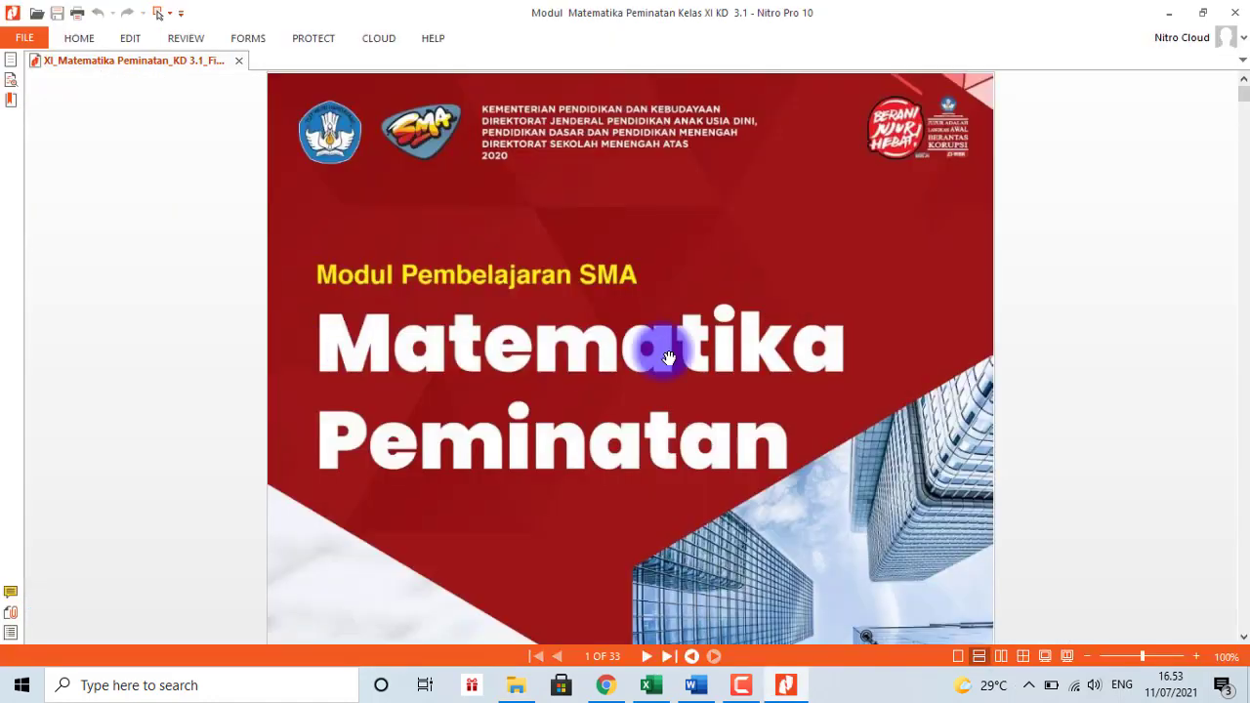
pyautogui.moveTo(1244, 95); pyautogui.dragTo(1241, 162)
pyautogui.scroll(1, 871, 221)
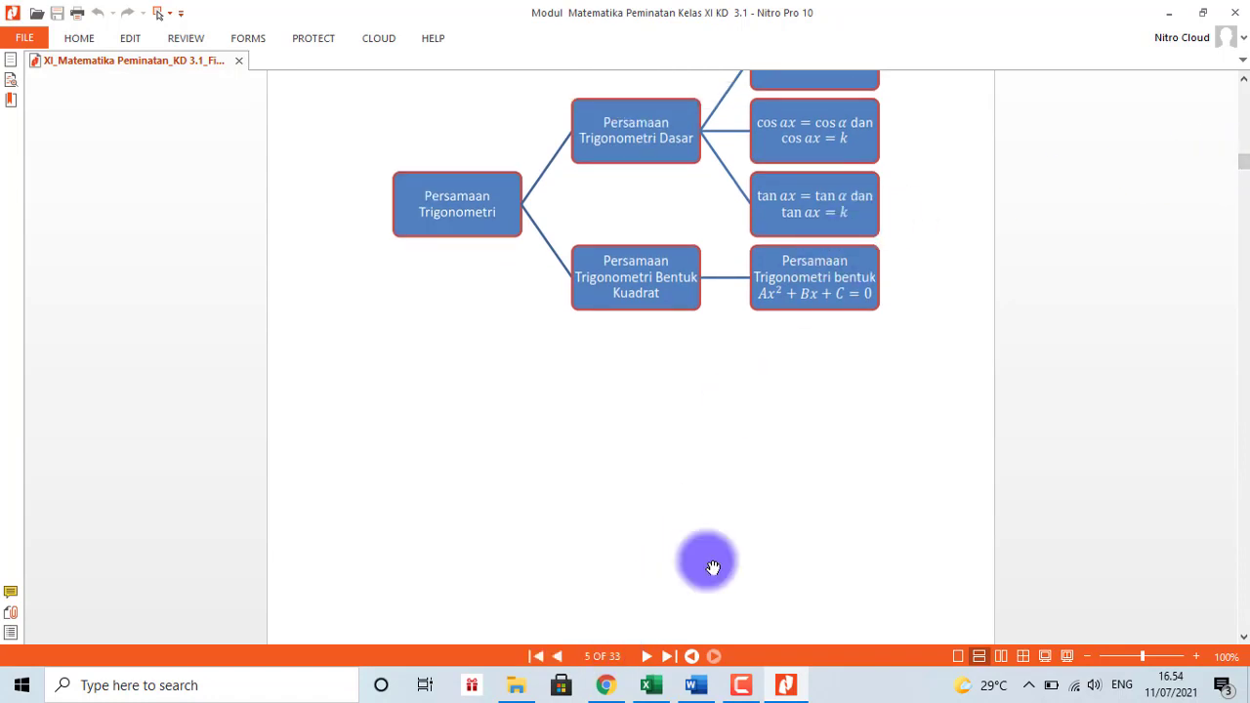
pyautogui.scroll(10, 812, 474)
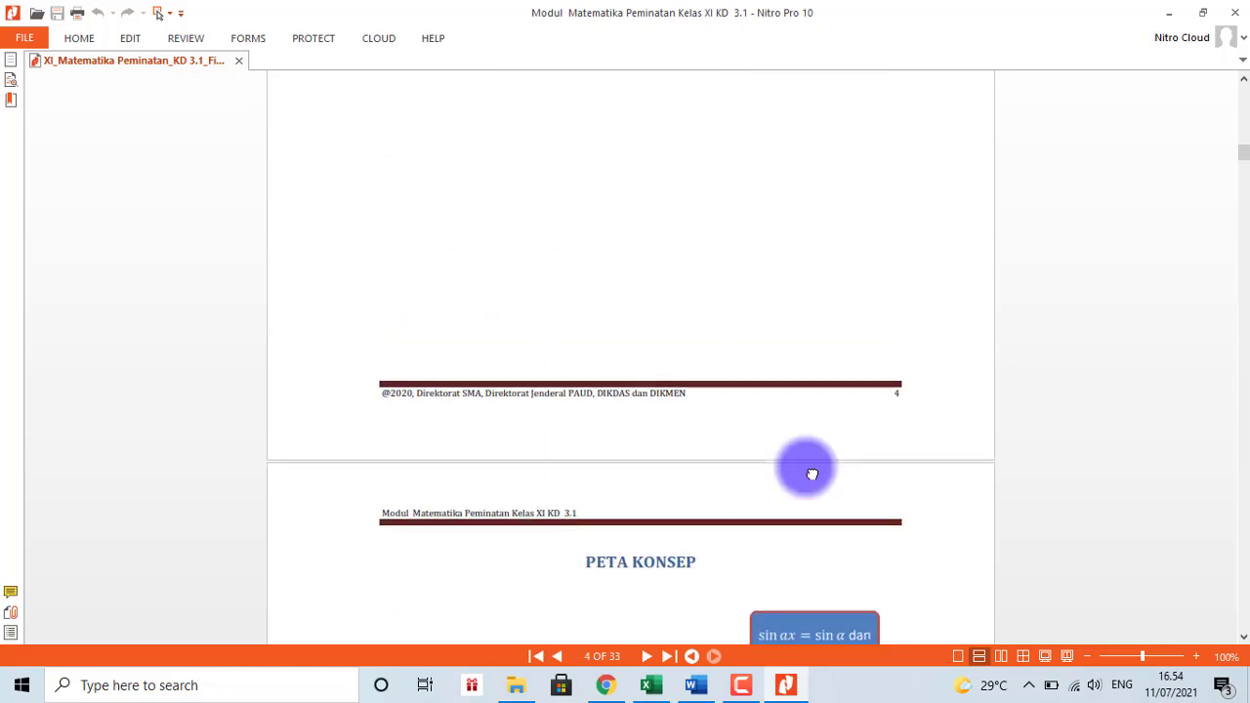
pyautogui.scroll(18, 812, 474)
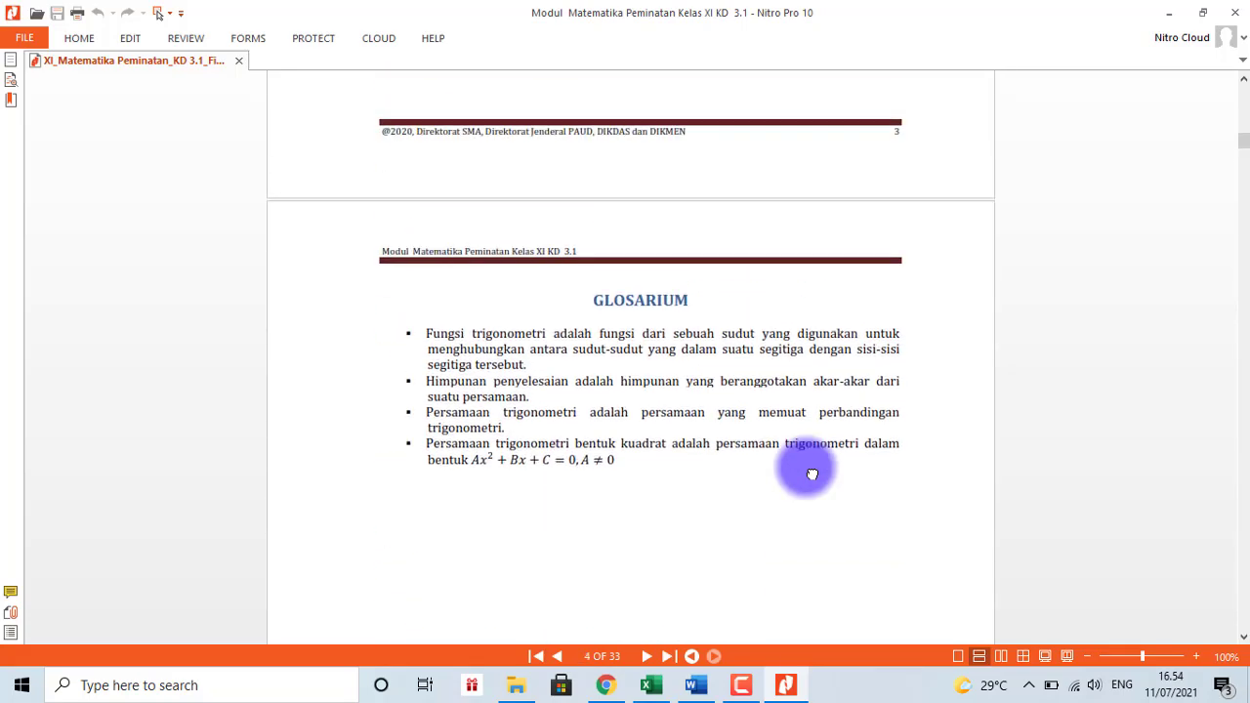
pyautogui.scroll(15, 812, 474)
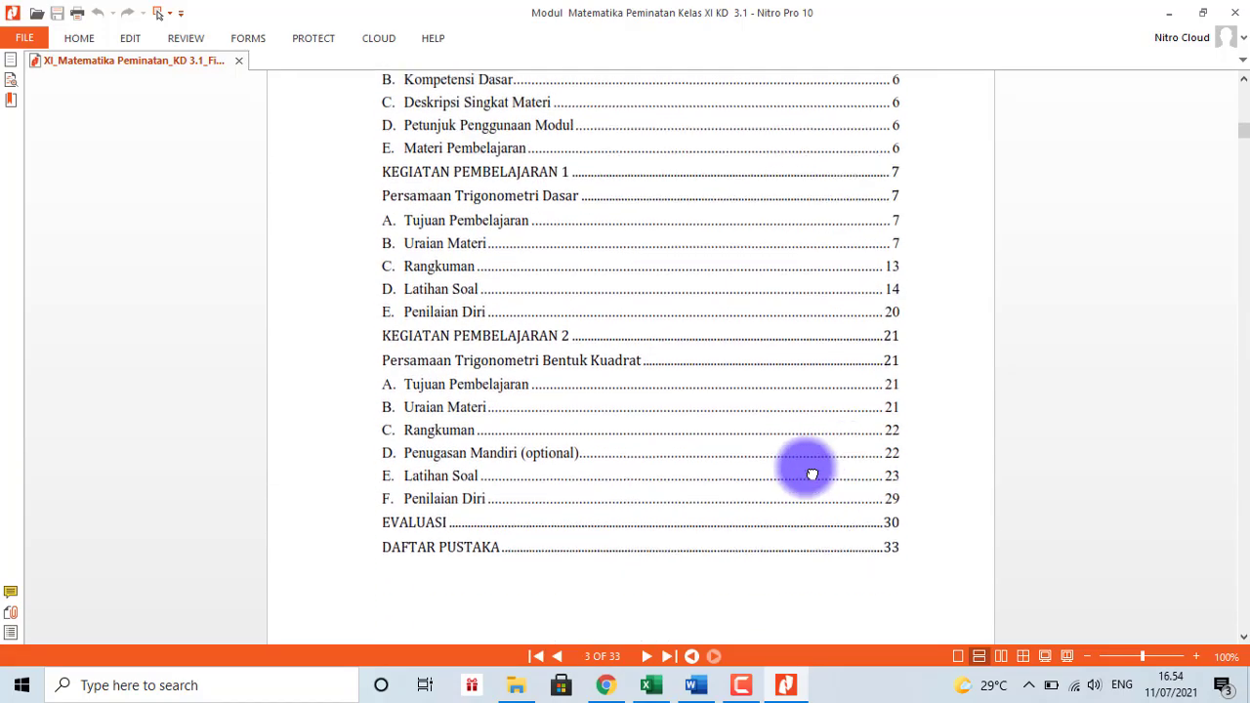
# Step: Read through the module from the glossary to the basic trigonometric equations on page 8 to decide which pages to extract
pyautogui.scroll(-10, 811, 474)
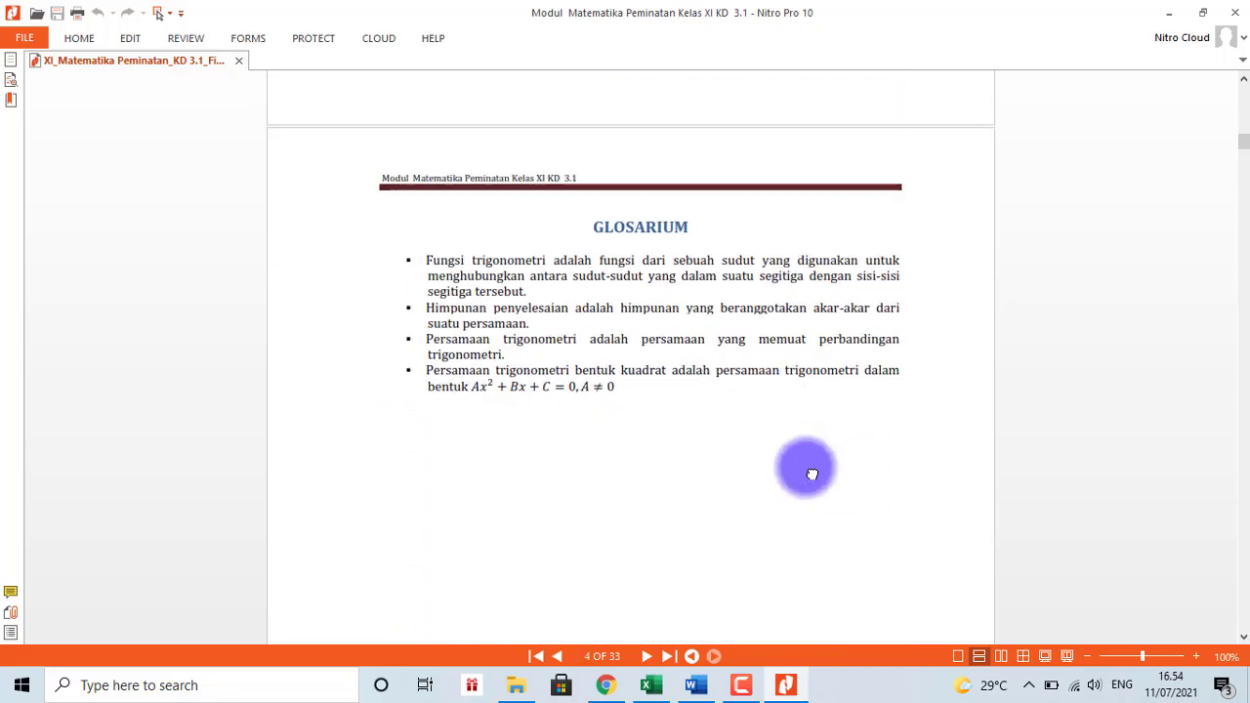
pyautogui.scroll(-10, 812, 473)
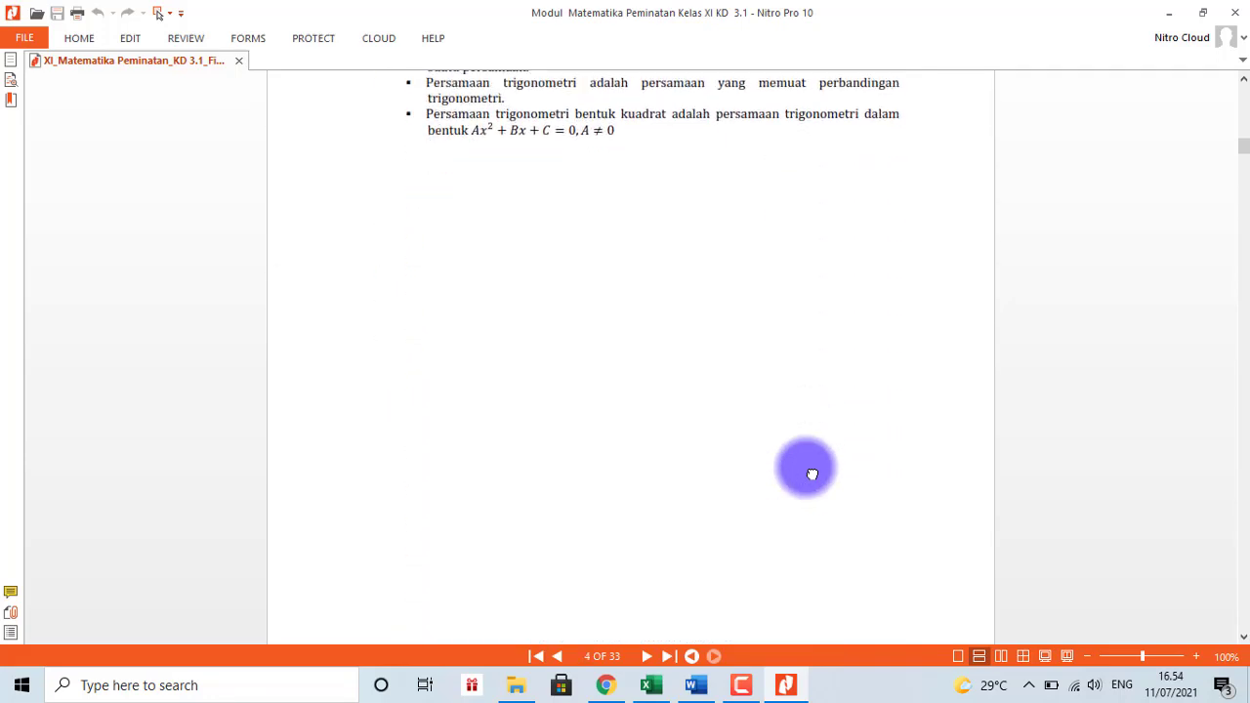
pyautogui.scroll(-10, 812, 474)
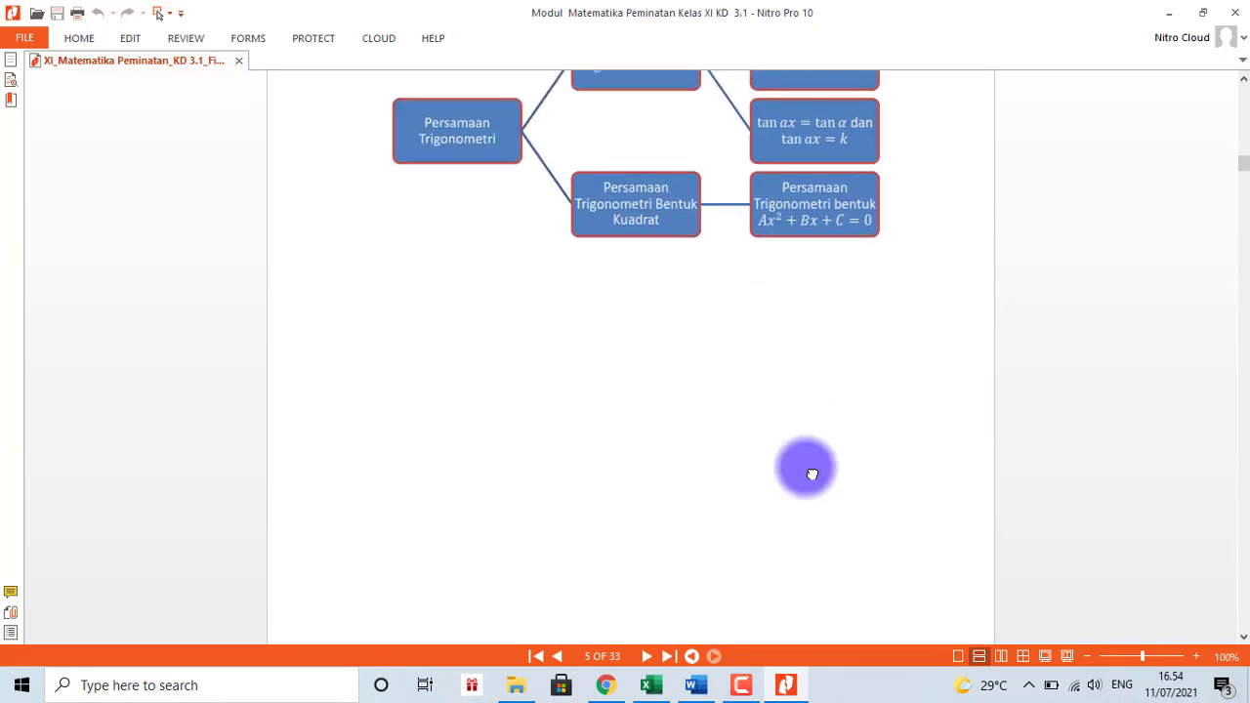
pyautogui.scroll(-10, 812, 474)
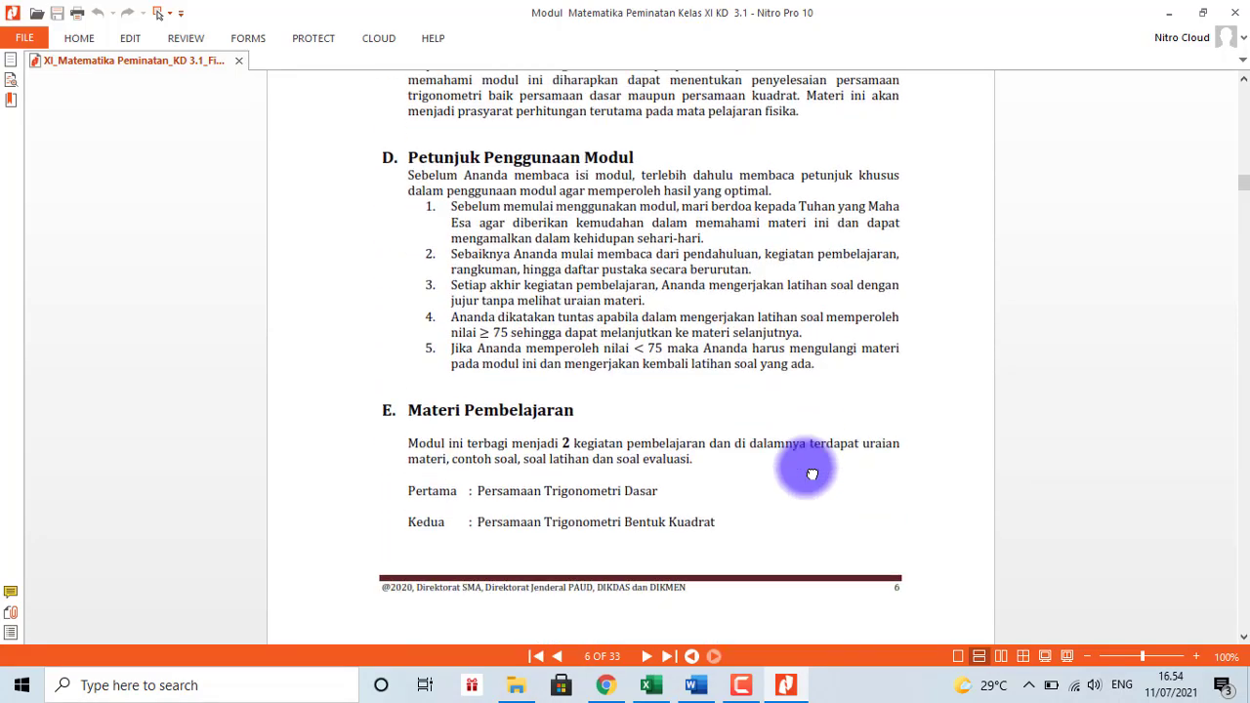
pyautogui.scroll(5, 812, 474)
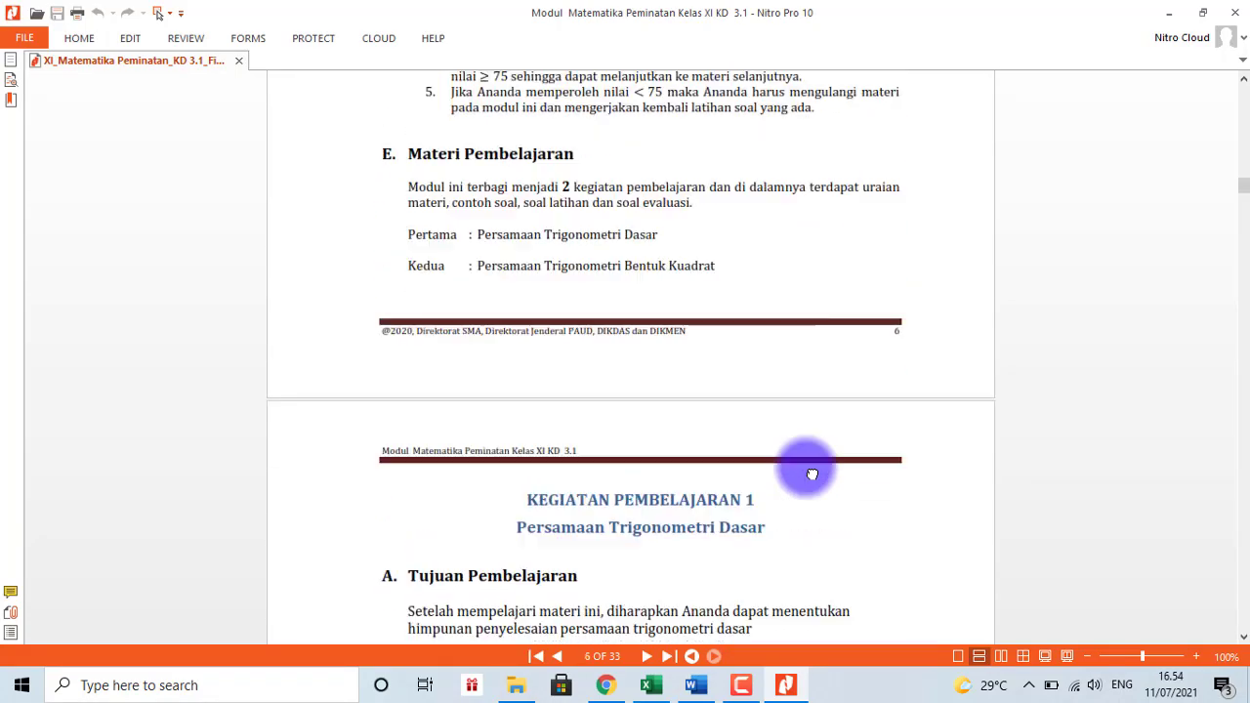
pyautogui.scroll(-10, 811, 474)
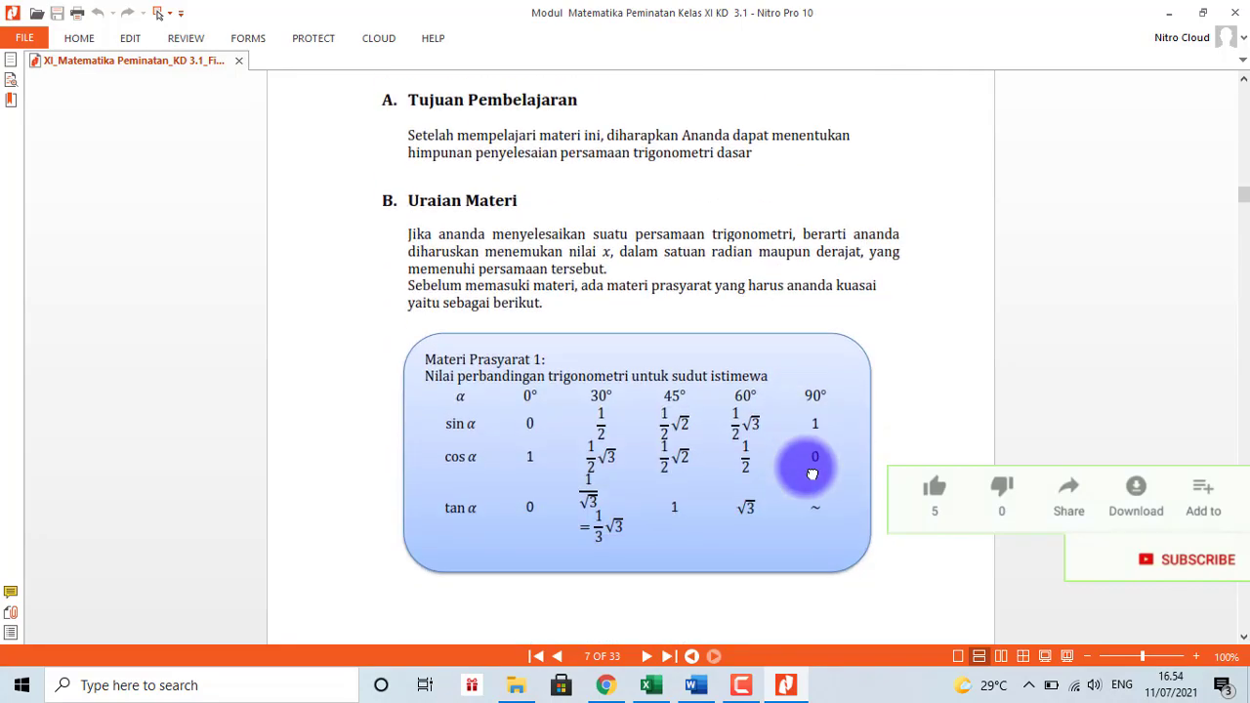
pyautogui.scroll(-10, 812, 474)
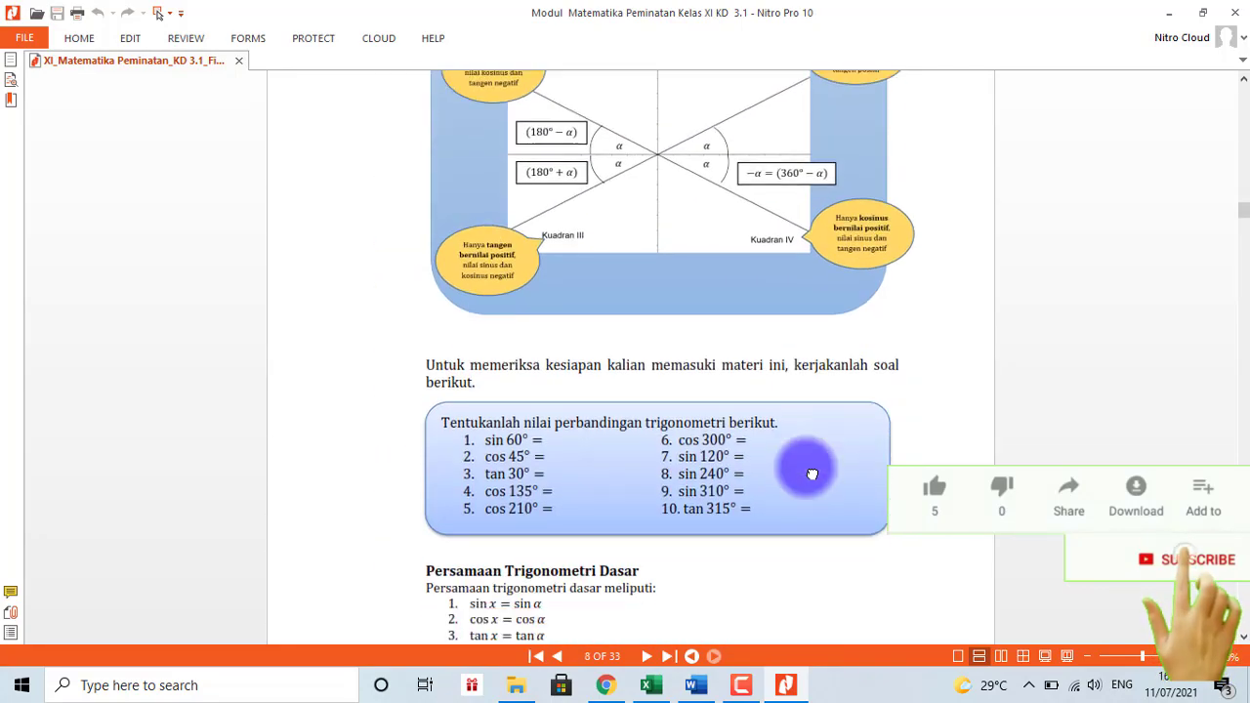
pyautogui.scroll(-10, 812, 474)
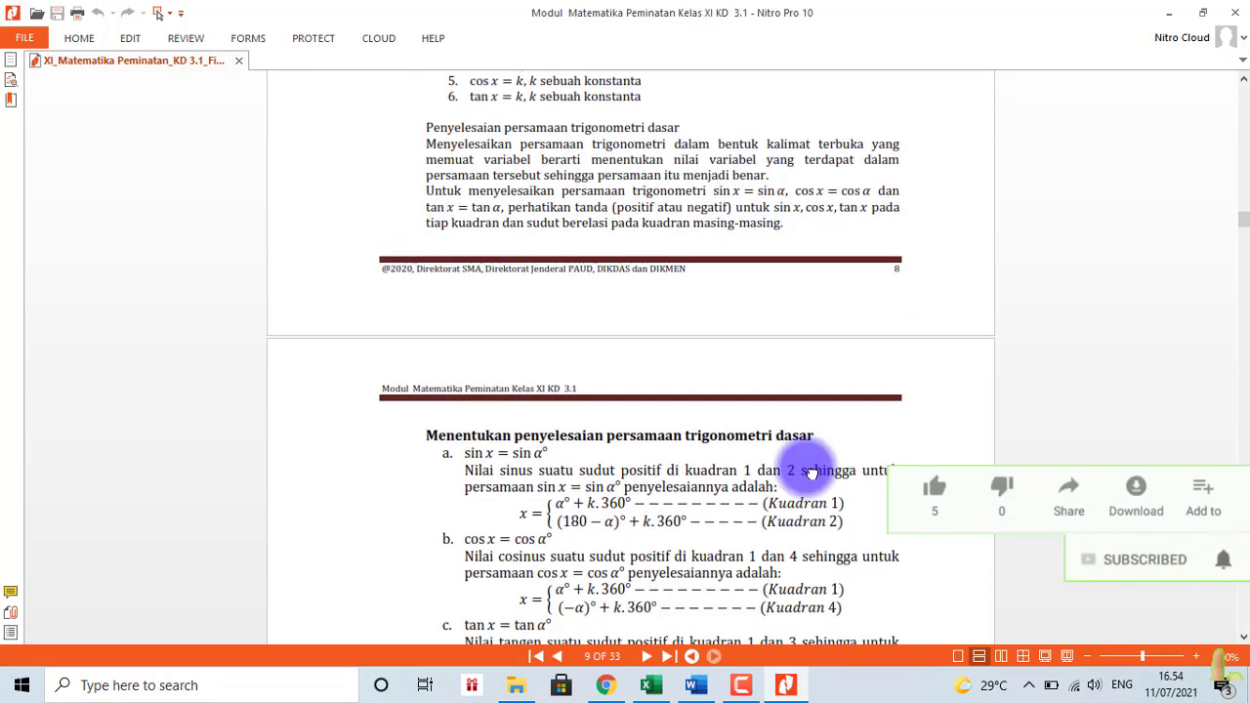
pyautogui.scroll(2, 811, 473)
pyautogui.scroll(2, 812, 474)
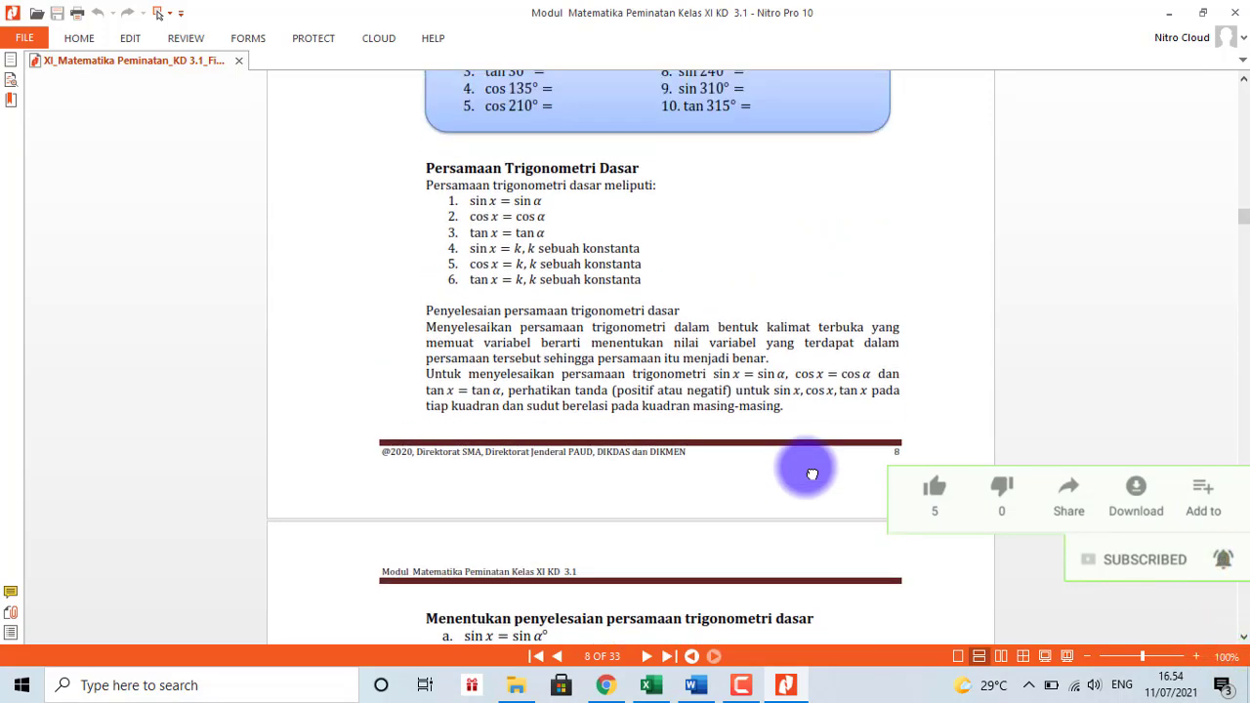
pyautogui.scroll(1, 811, 474)
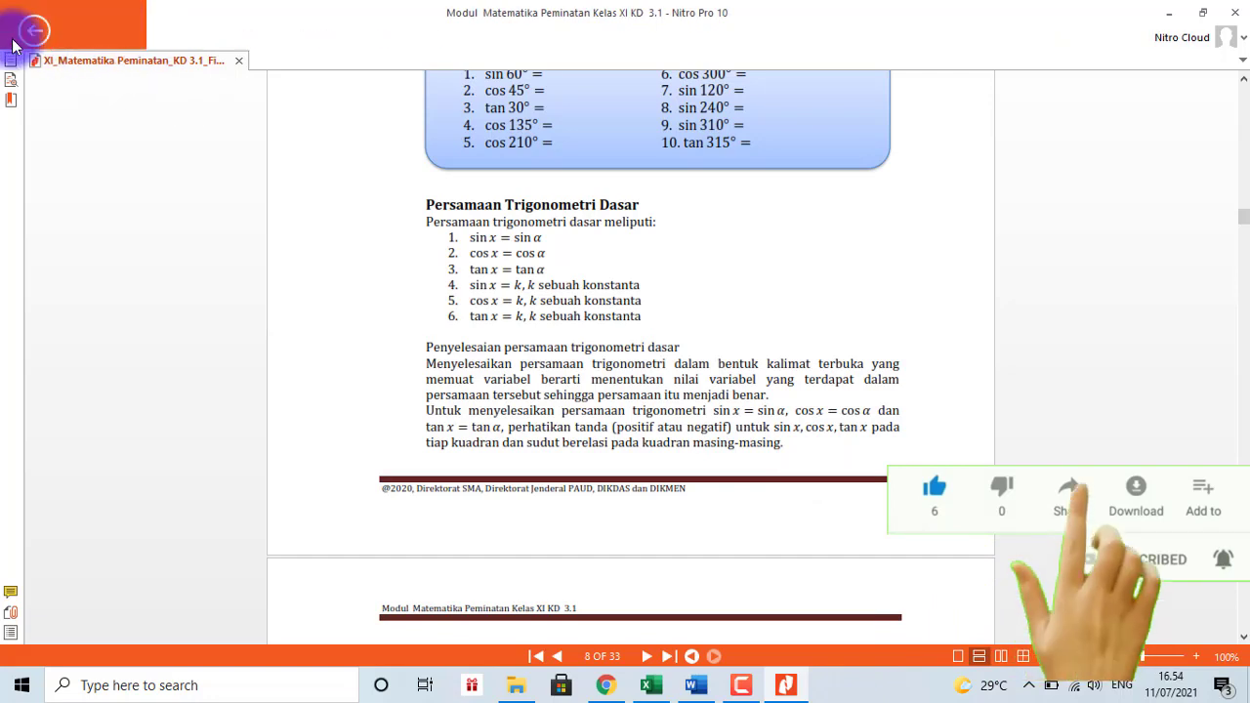
# Step: Set up a print of the module to Microsoft Print to PDF with the page range 4-8
pyautogui.click(15, 41)
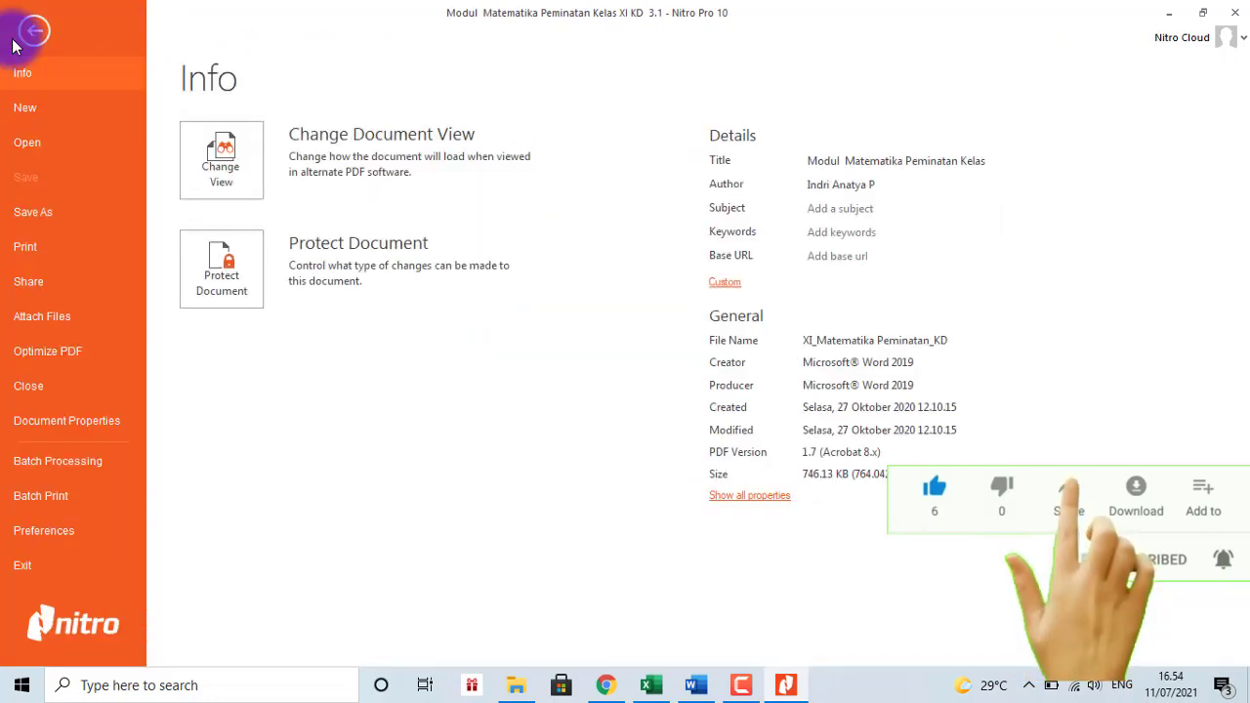
pyautogui.click(35, 252)
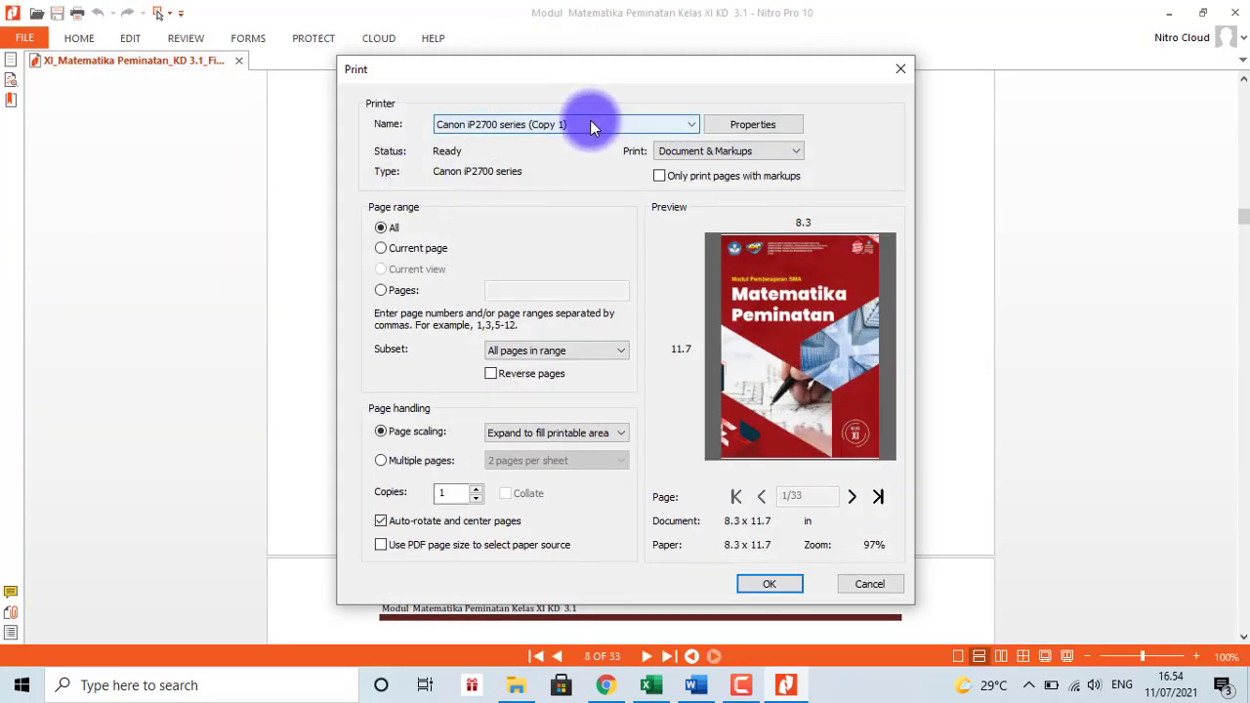
pyautogui.click(574, 125)
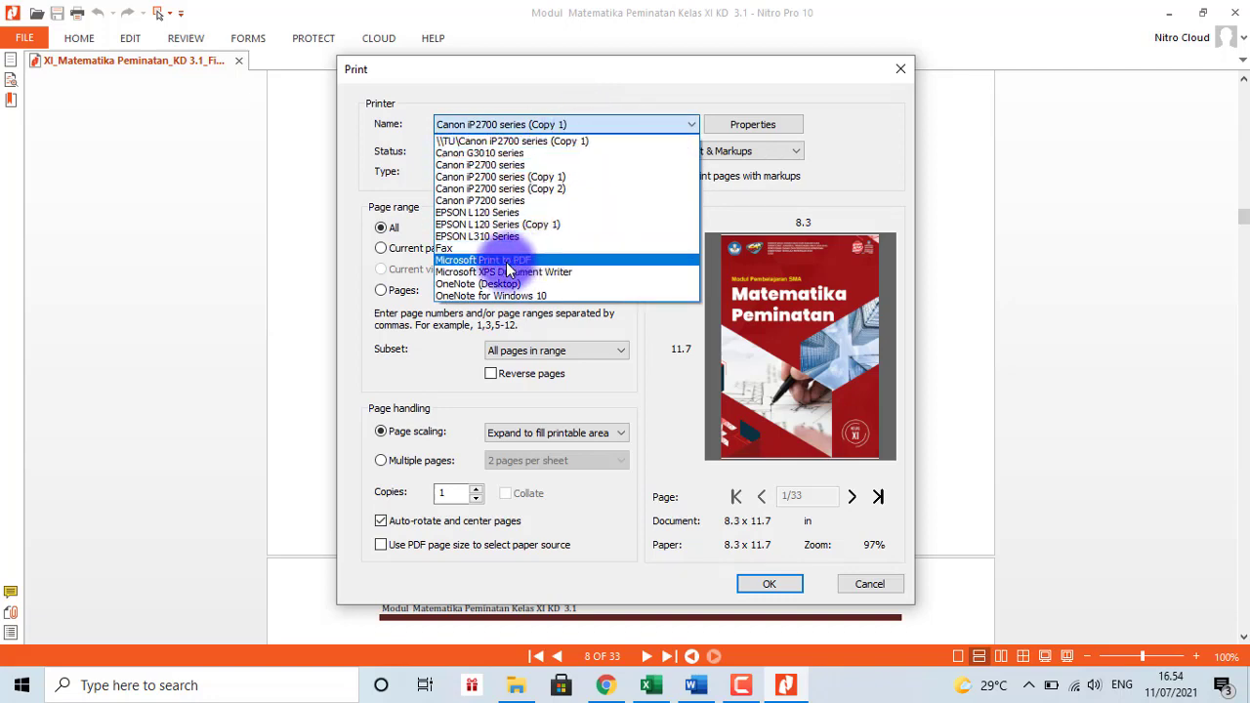
pyautogui.click(507, 262)
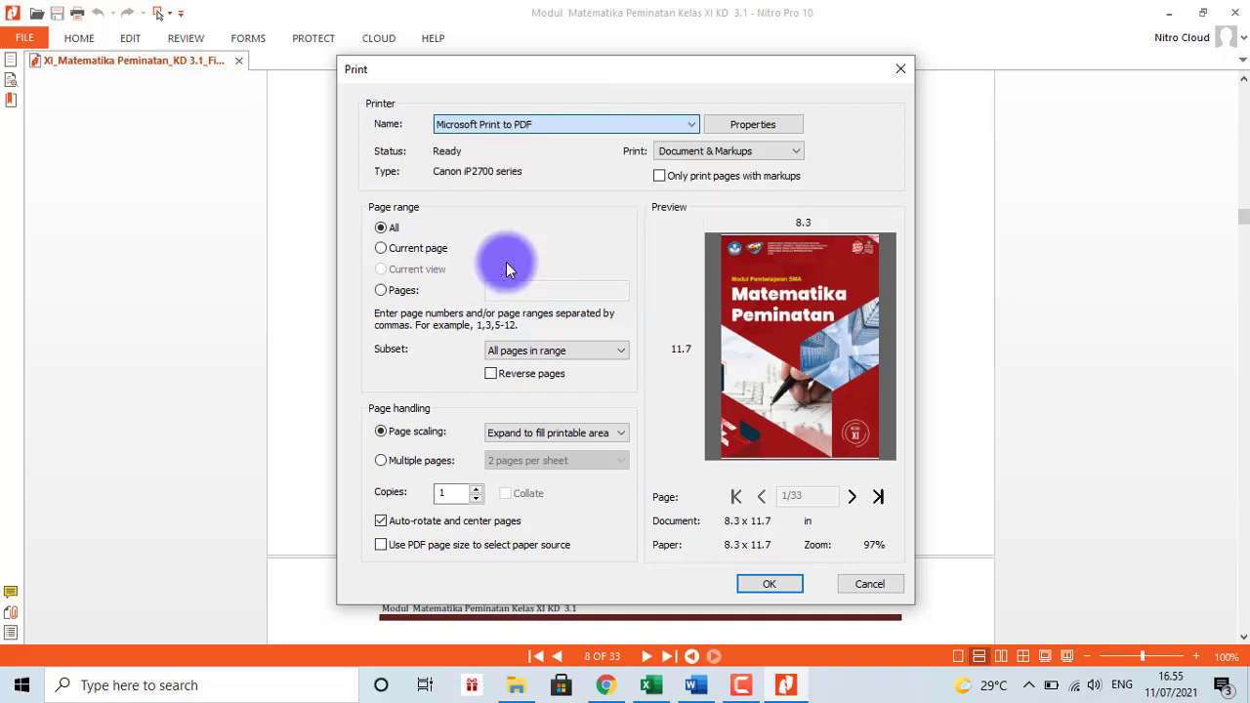
pyautogui.click(382, 291)
pyautogui.click(508, 291)
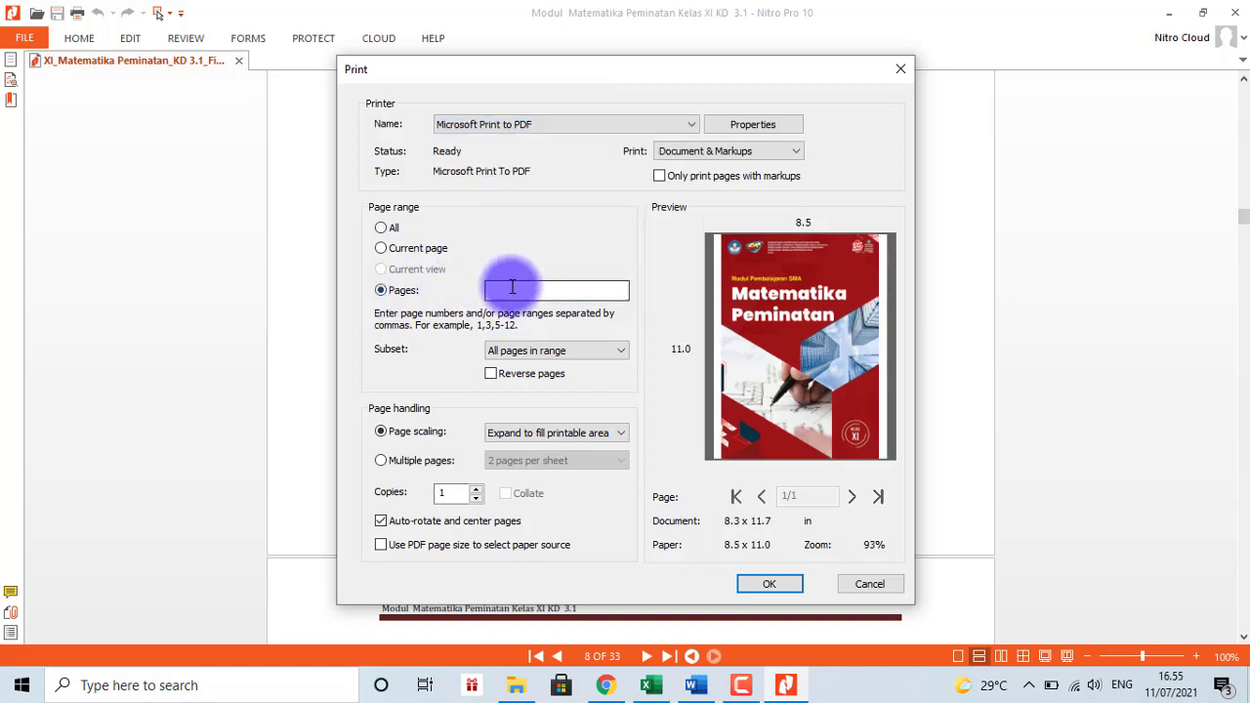
pyautogui.write('4-8')
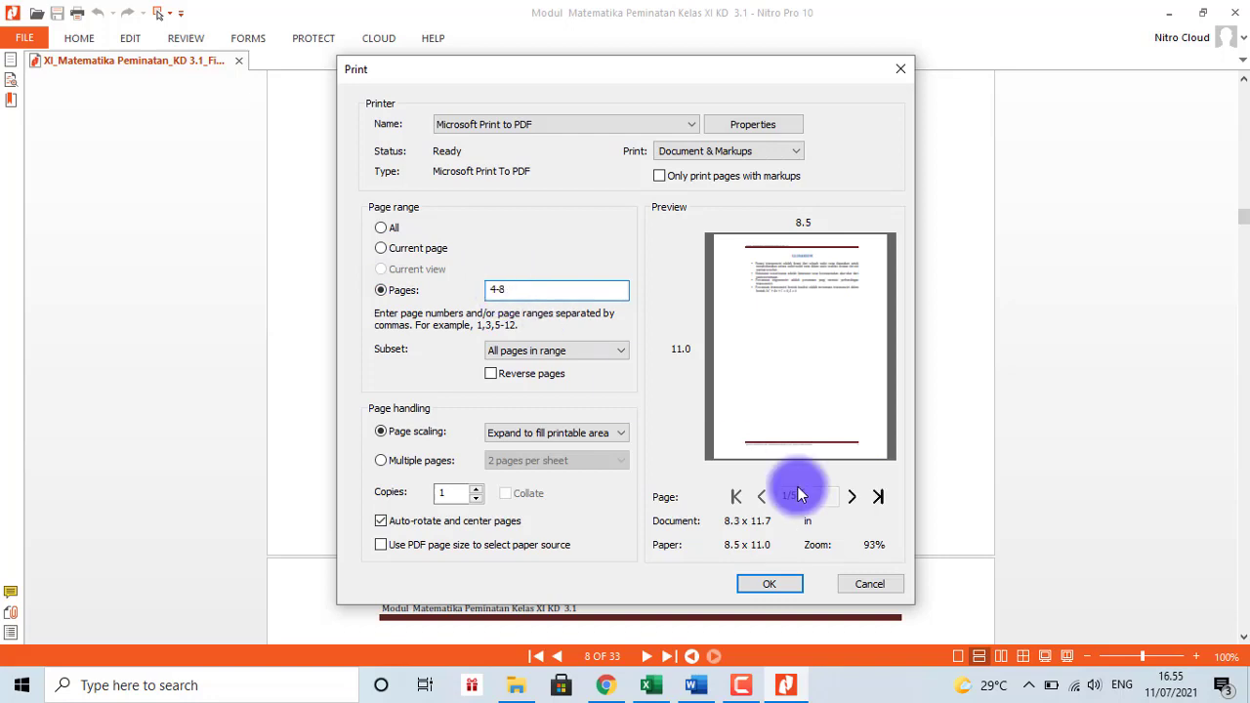
# Step: Check each selected page in the print preview and start the PDF print
pyautogui.click(853, 498)
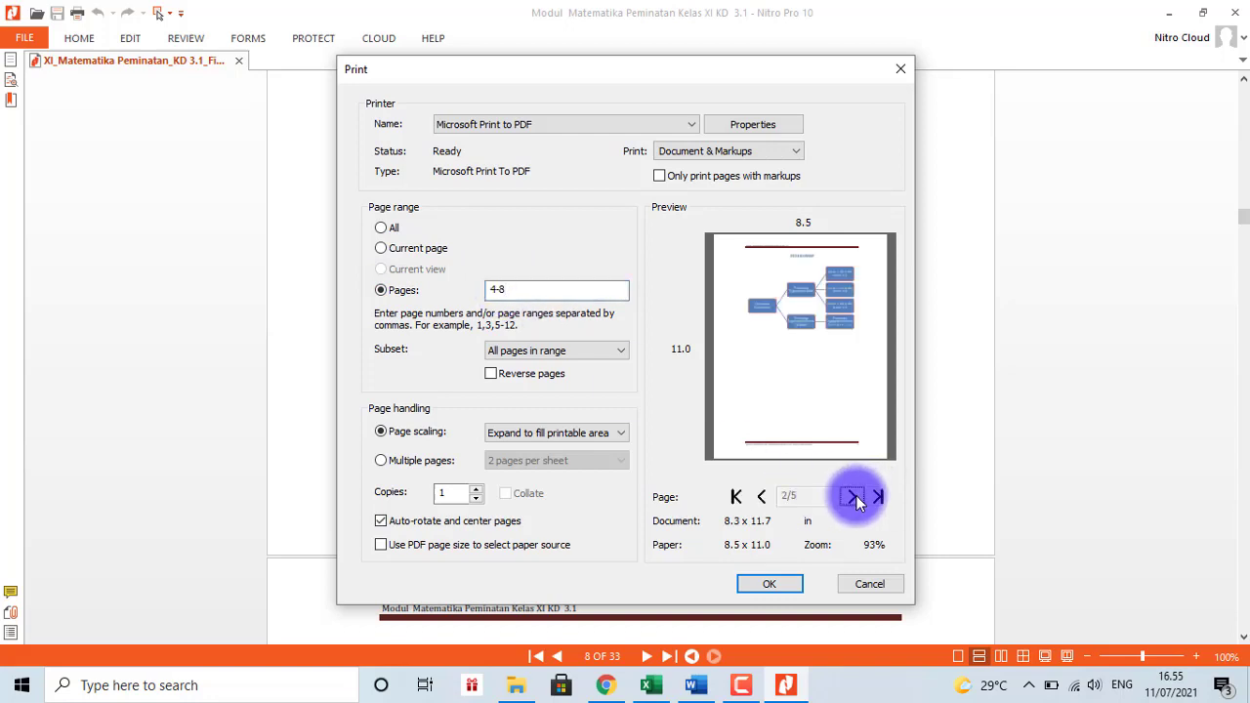
pyautogui.click(853, 498)
pyautogui.click(853, 498)
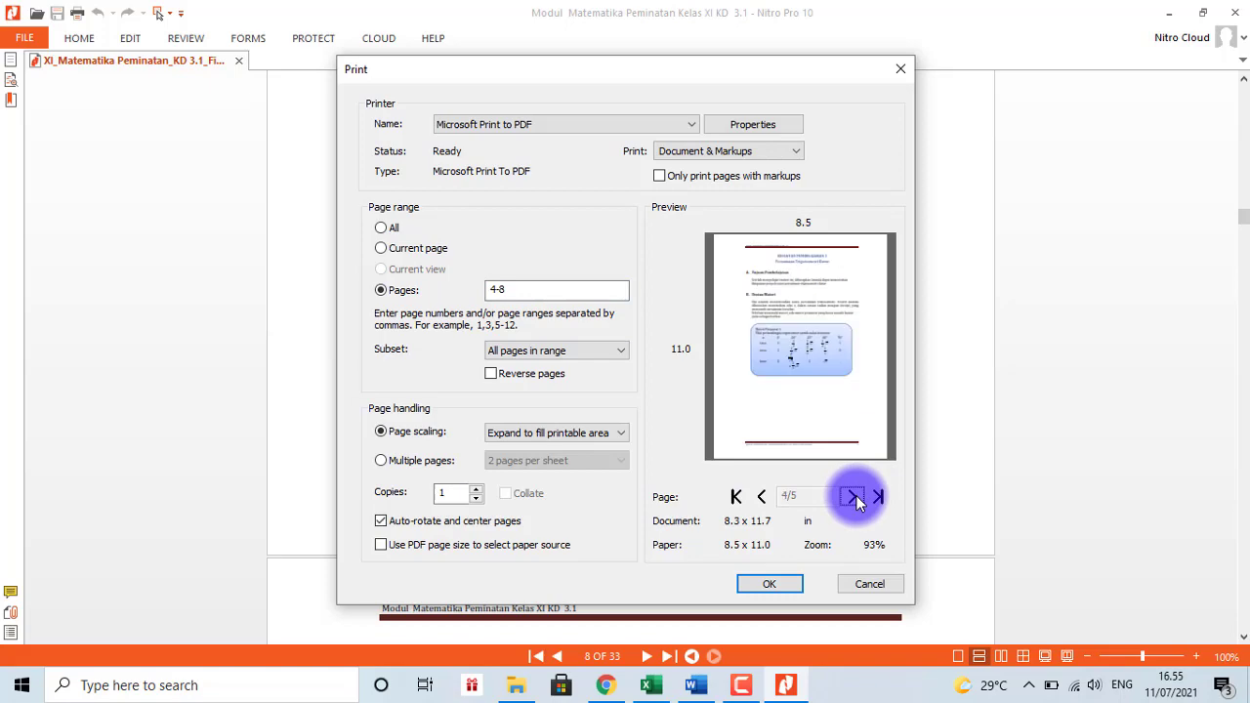
pyautogui.click(852, 498)
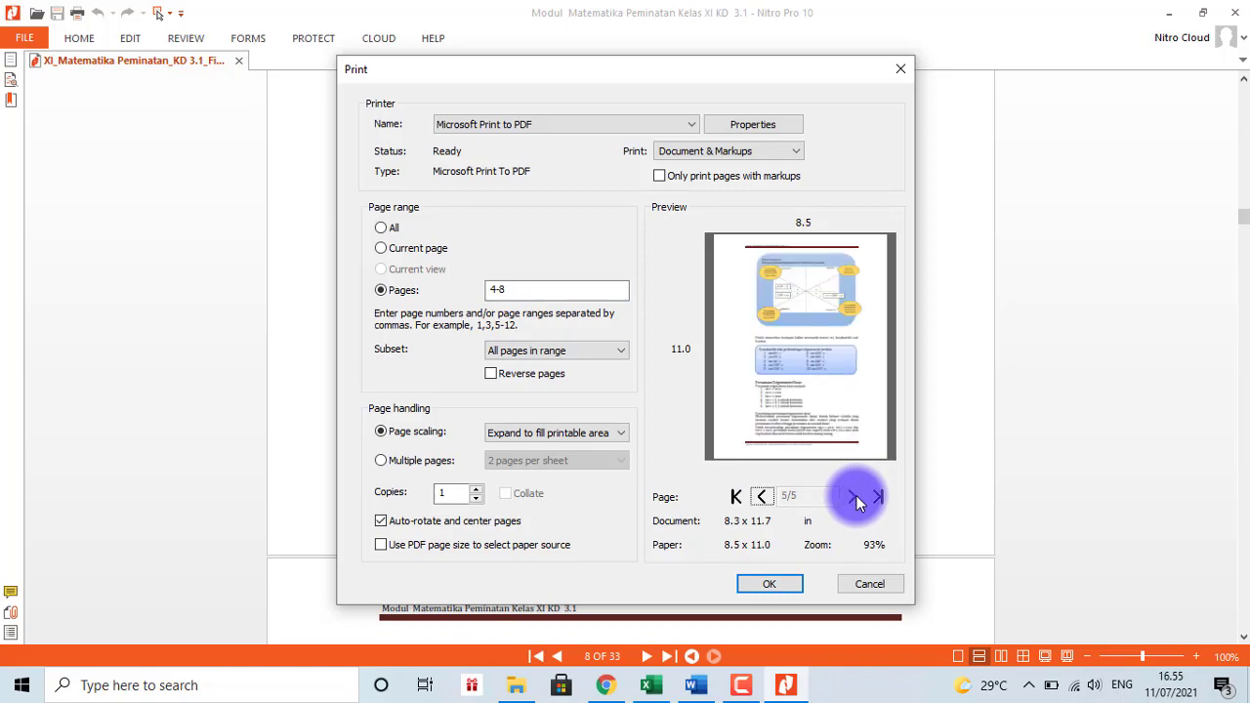
pyautogui.click(761, 586)
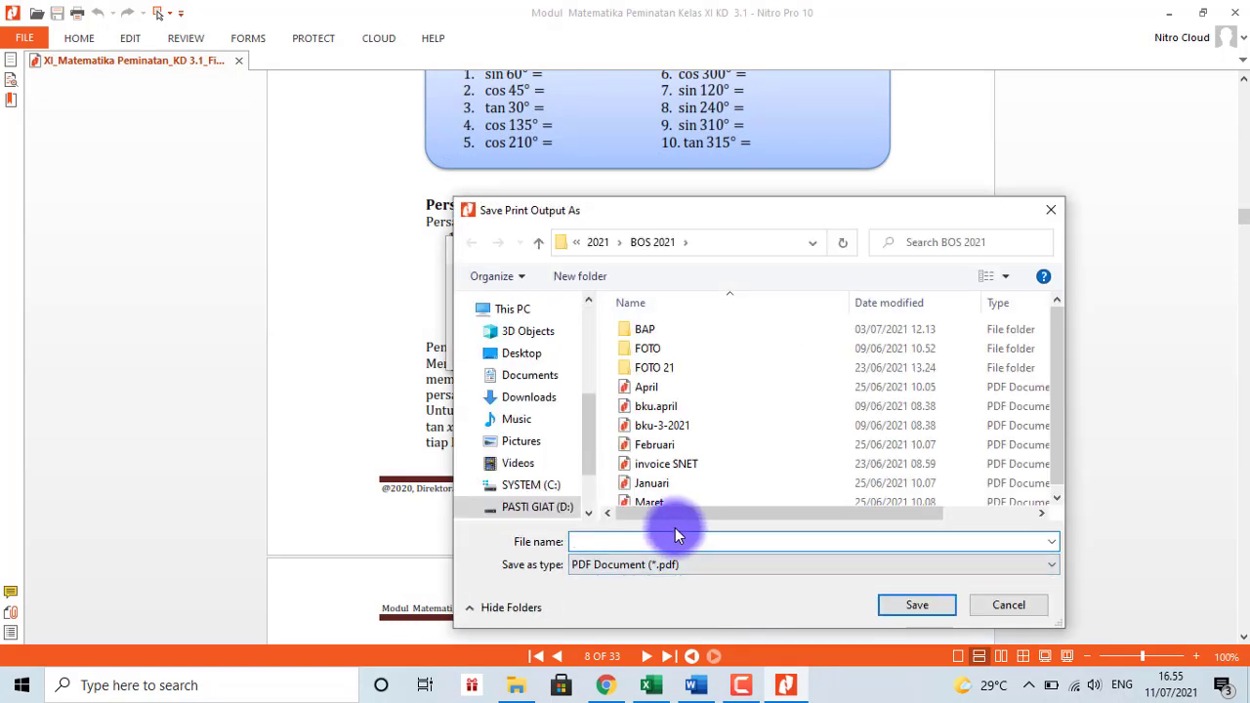
# Step: Save the print output as "materi 1" in the MATERI folder inside 2021-2022
pyautogui.moveTo(592, 419); pyautogui.dragTo(577, 374)
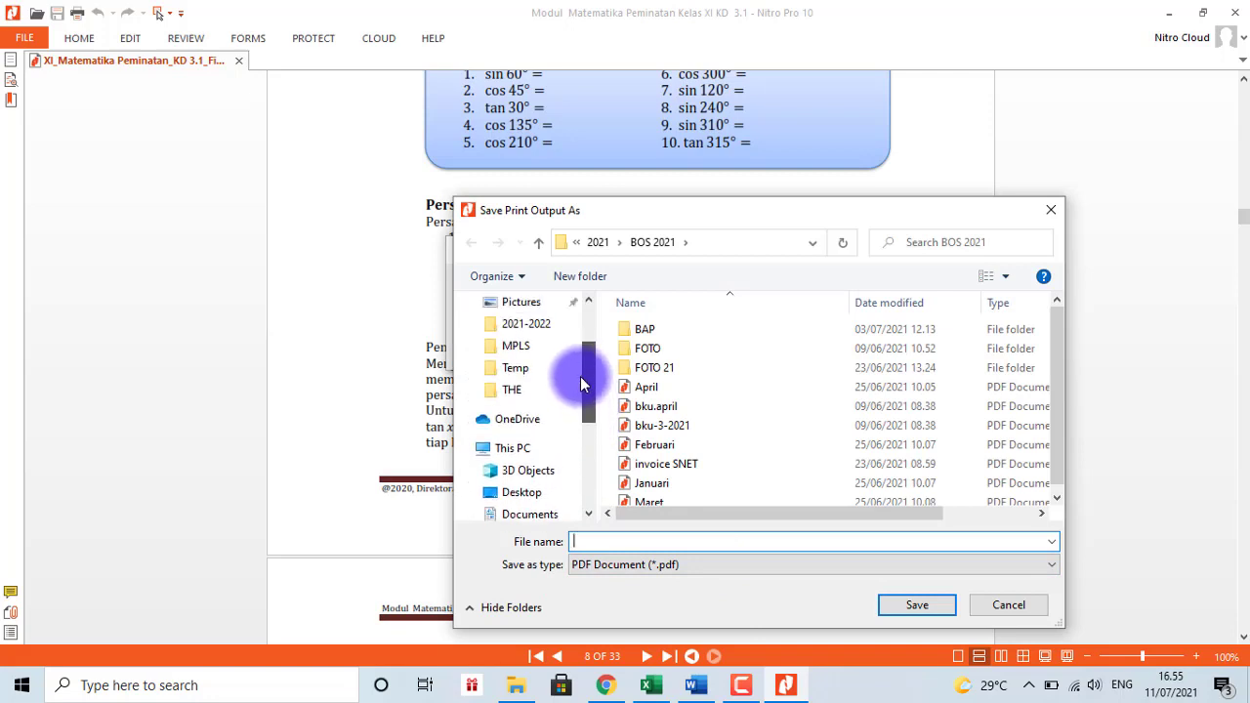
pyautogui.click(518, 328)
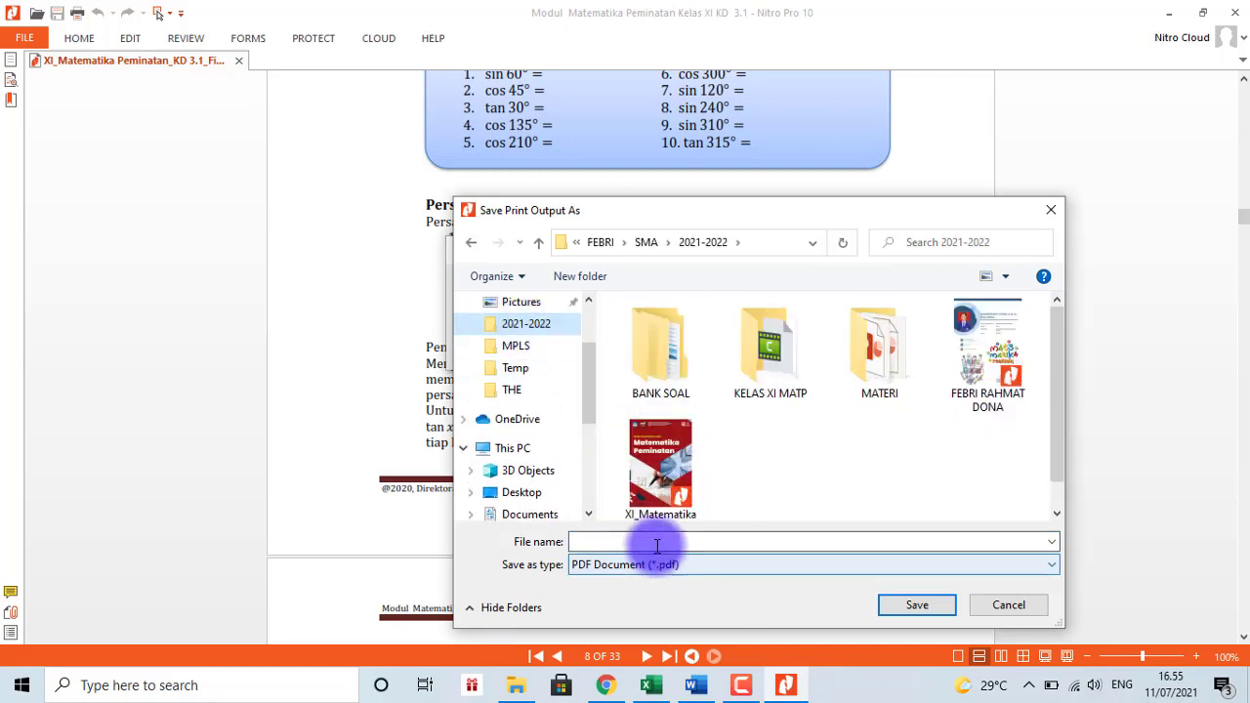
pyautogui.click(882, 389)
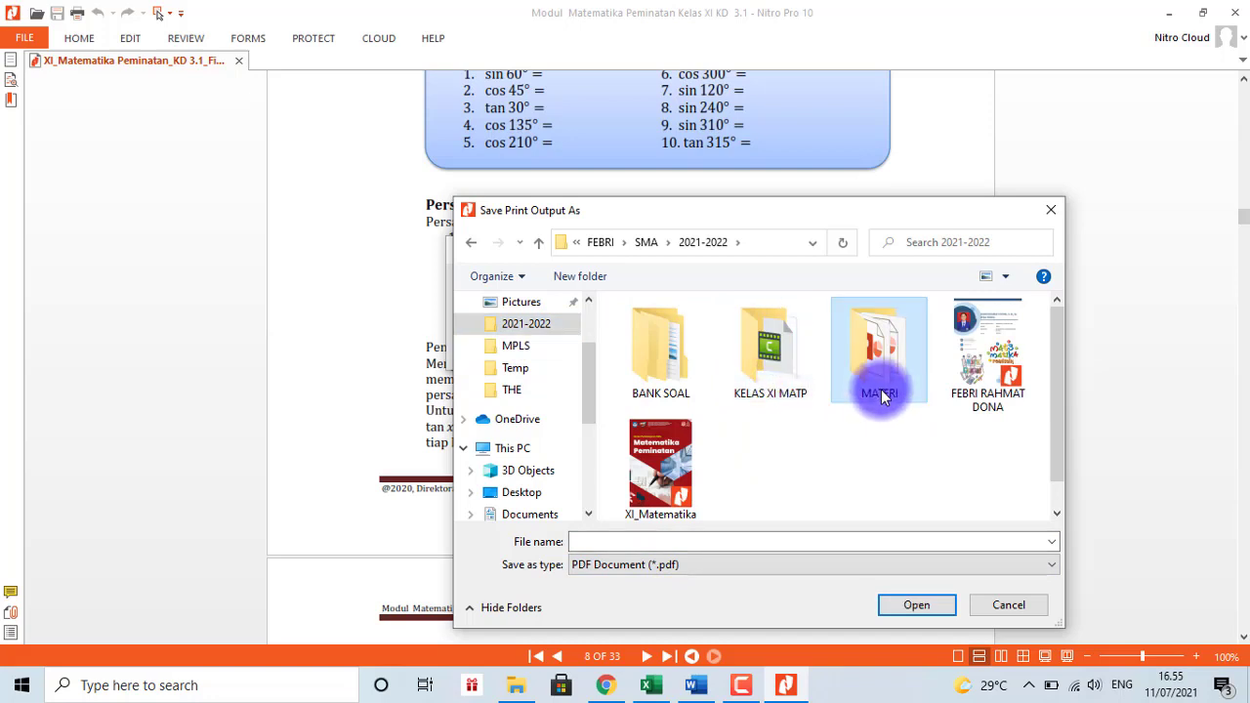
pyautogui.doubleClick(882, 390)
pyautogui.click(652, 542)
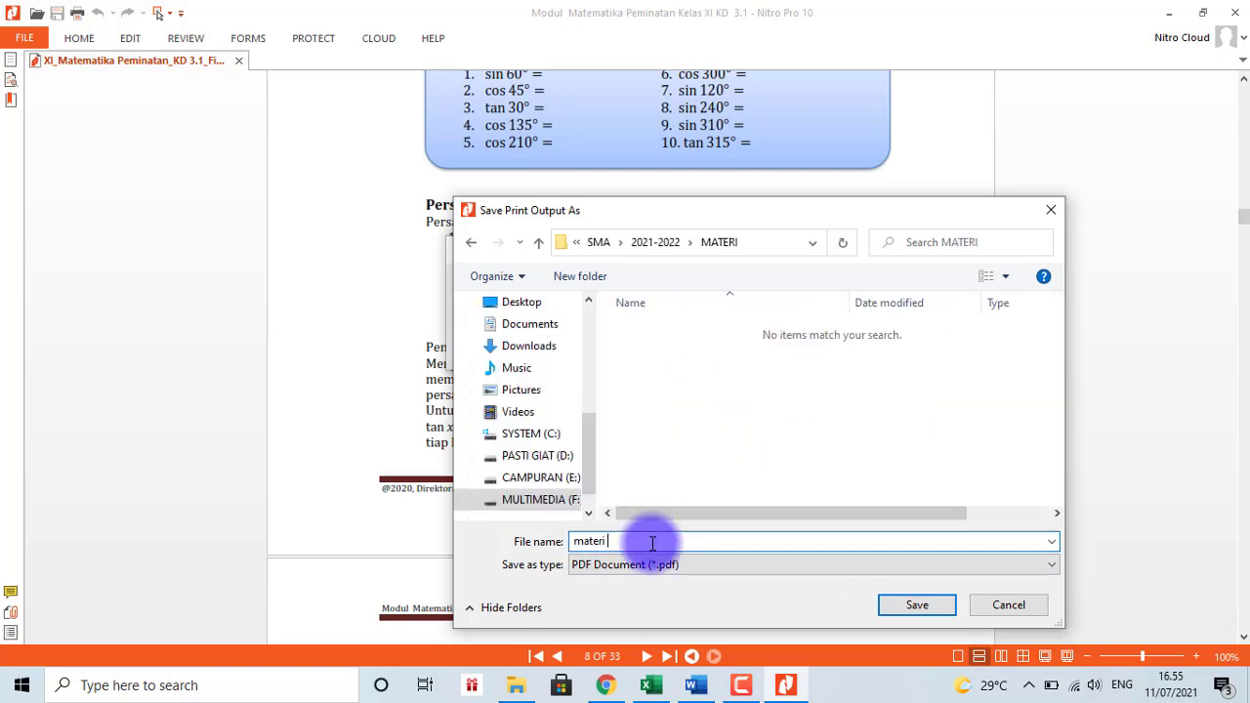
pyautogui.click(915, 609)
# Step: Switch to File Explorer, preview the pages of materi 1 in the MATERI folder, and return to the module in Nitro Pro
pyautogui.click(516, 679)
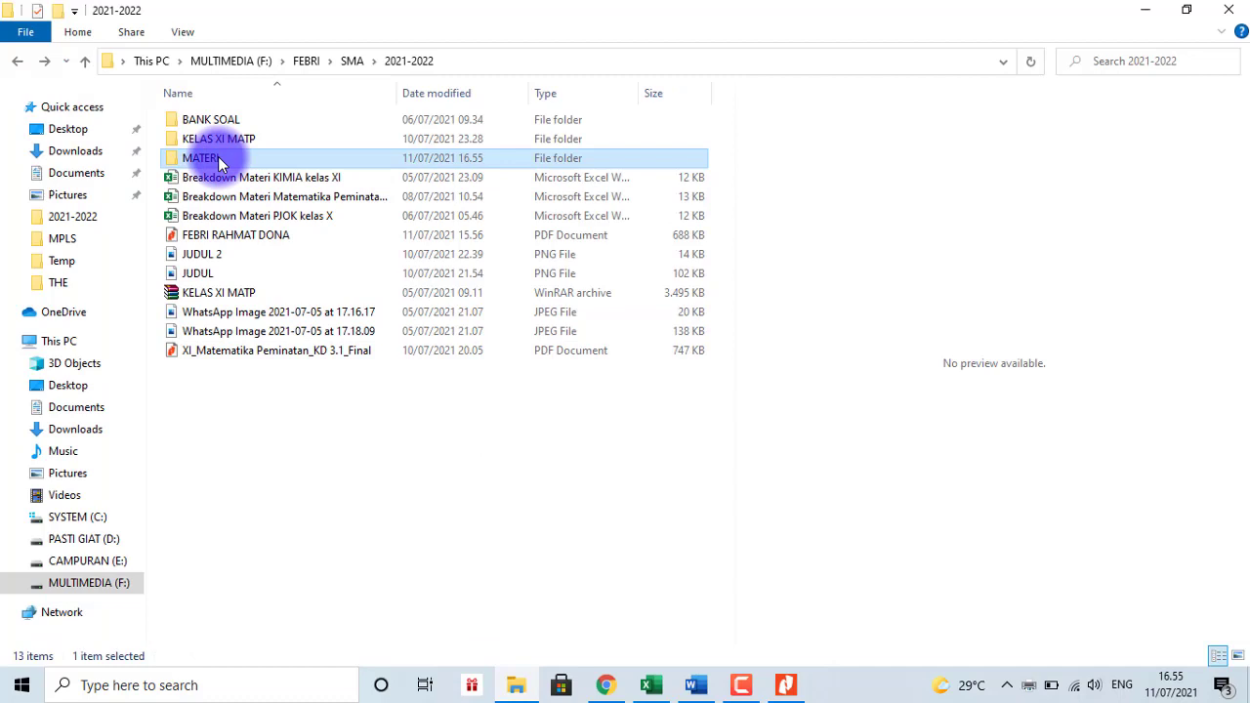
pyautogui.doubleClick(218, 156)
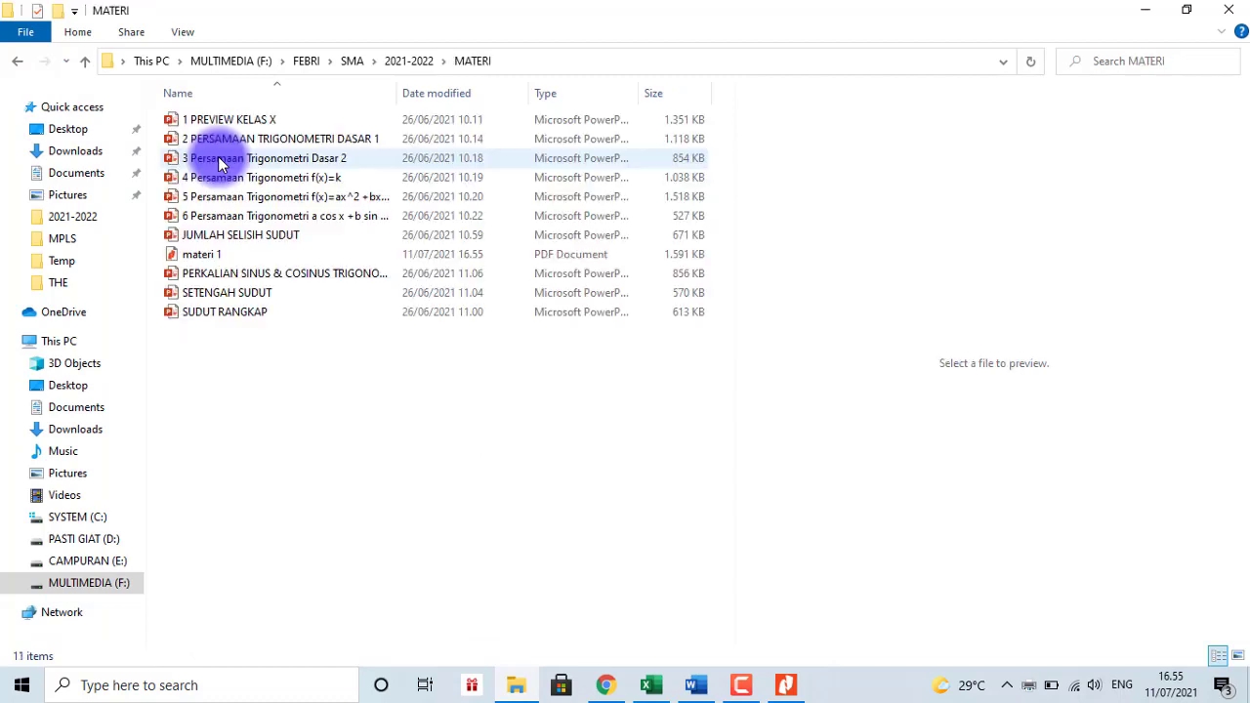
pyautogui.doubleClick(236, 253)
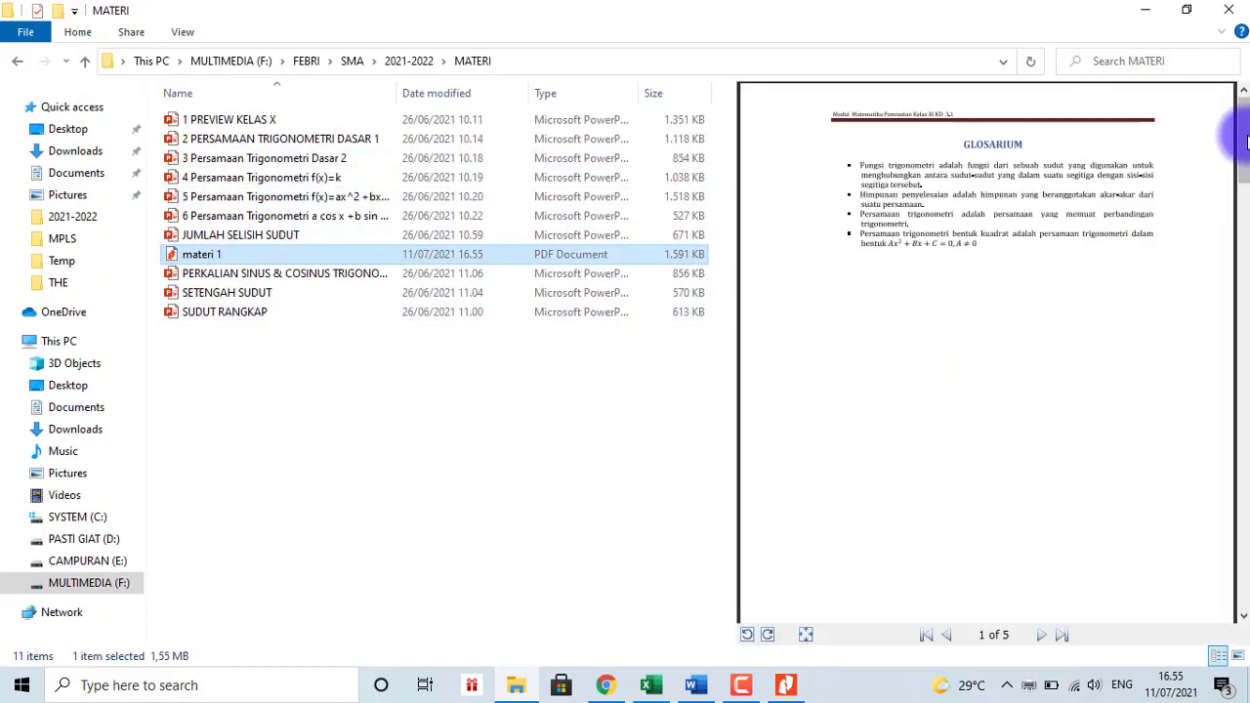
pyautogui.scroll(-3, 1245, 144)
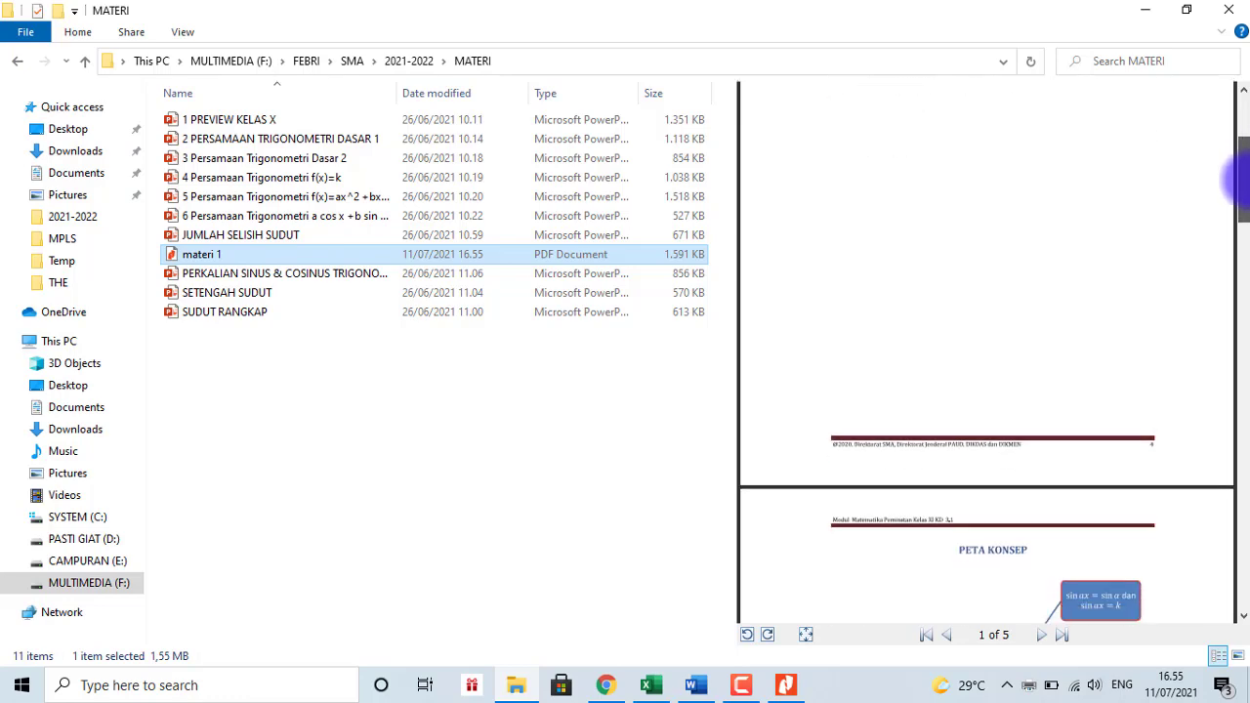
pyautogui.moveTo(1240, 151); pyautogui.dragTo(1230, 441)
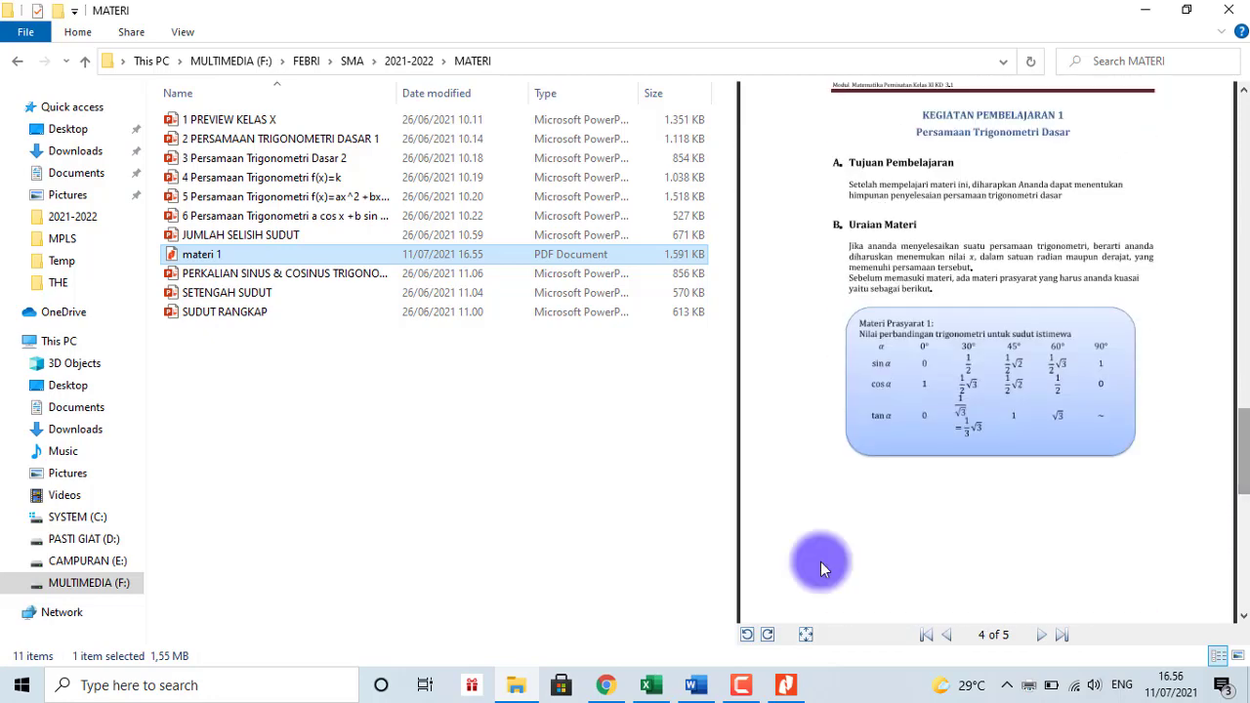
pyautogui.click(786, 684)
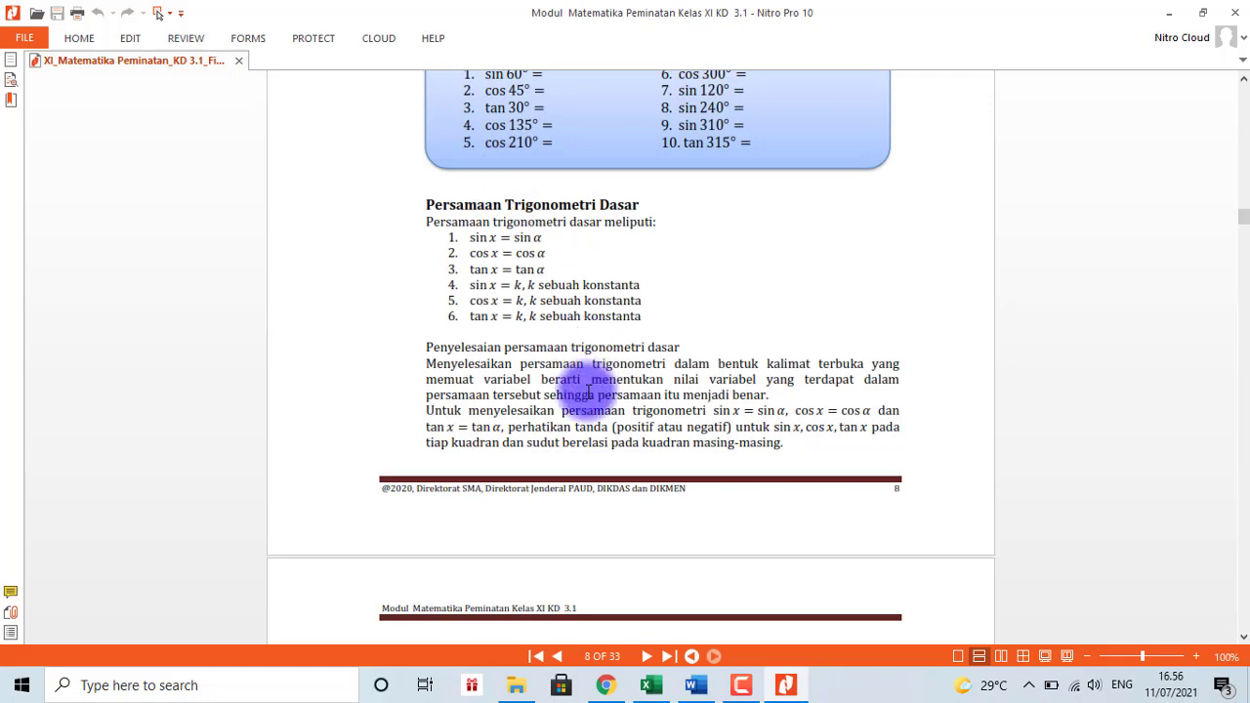
# Step: Switch to the Matematika (Peminatan) course page in Chrome and review the introduction text, the perkenalan folder and the Review materi kelas 10 section
pyautogui.moveTo(609, 691)
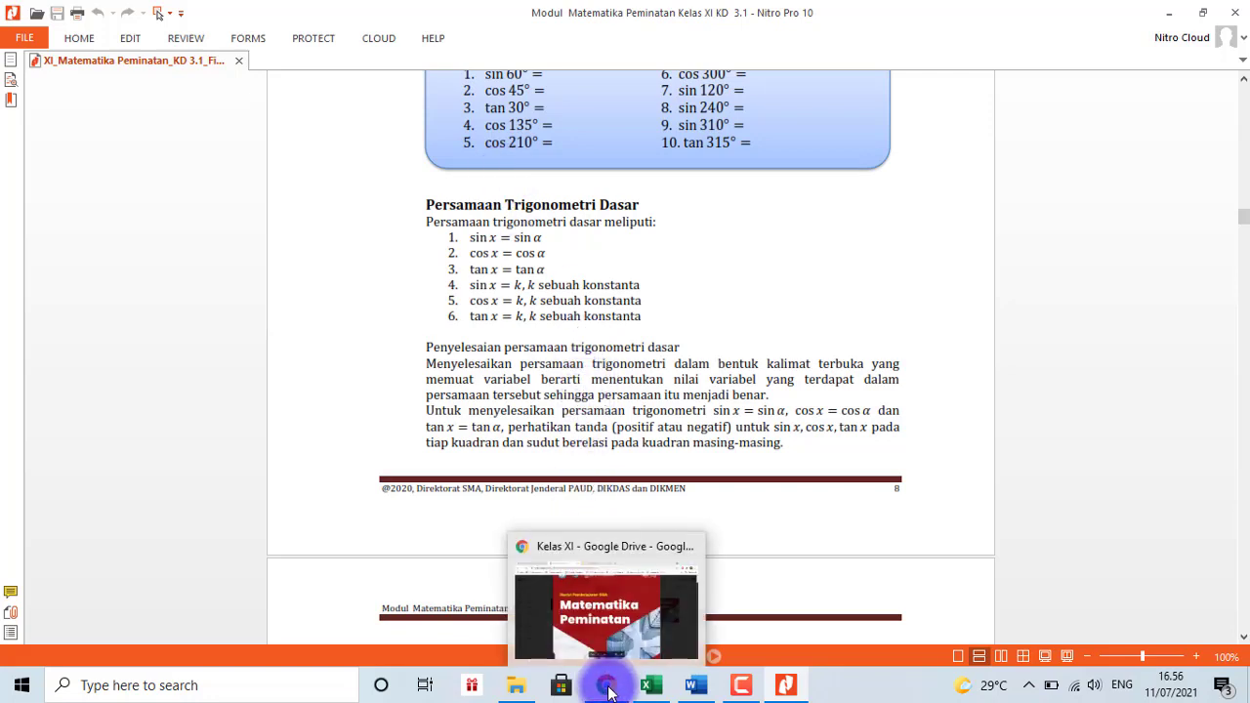
pyautogui.click(609, 690)
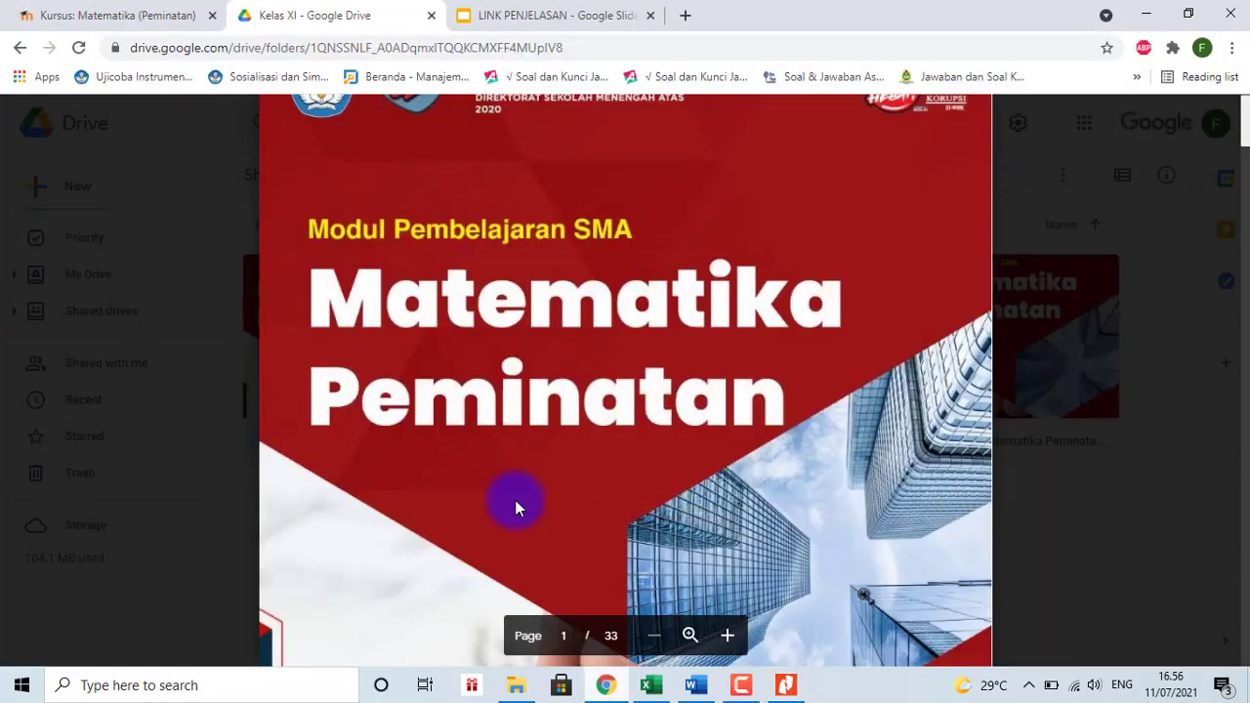
pyautogui.click(138, 17)
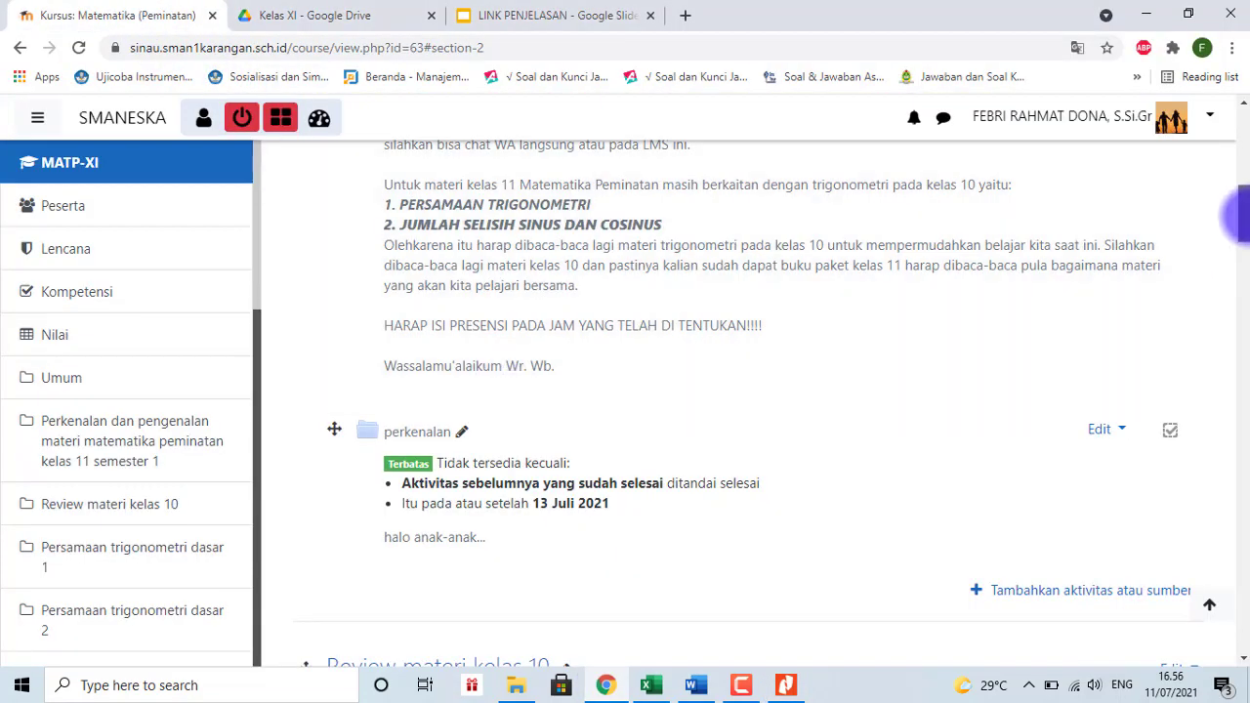
pyautogui.moveTo(1243, 217)
pyautogui.mouseDown()
pyautogui.moveTo(1244, 182)
pyautogui.moveTo(1246, 247)
pyautogui.moveTo(1242, 208)
pyautogui.mouseUp()
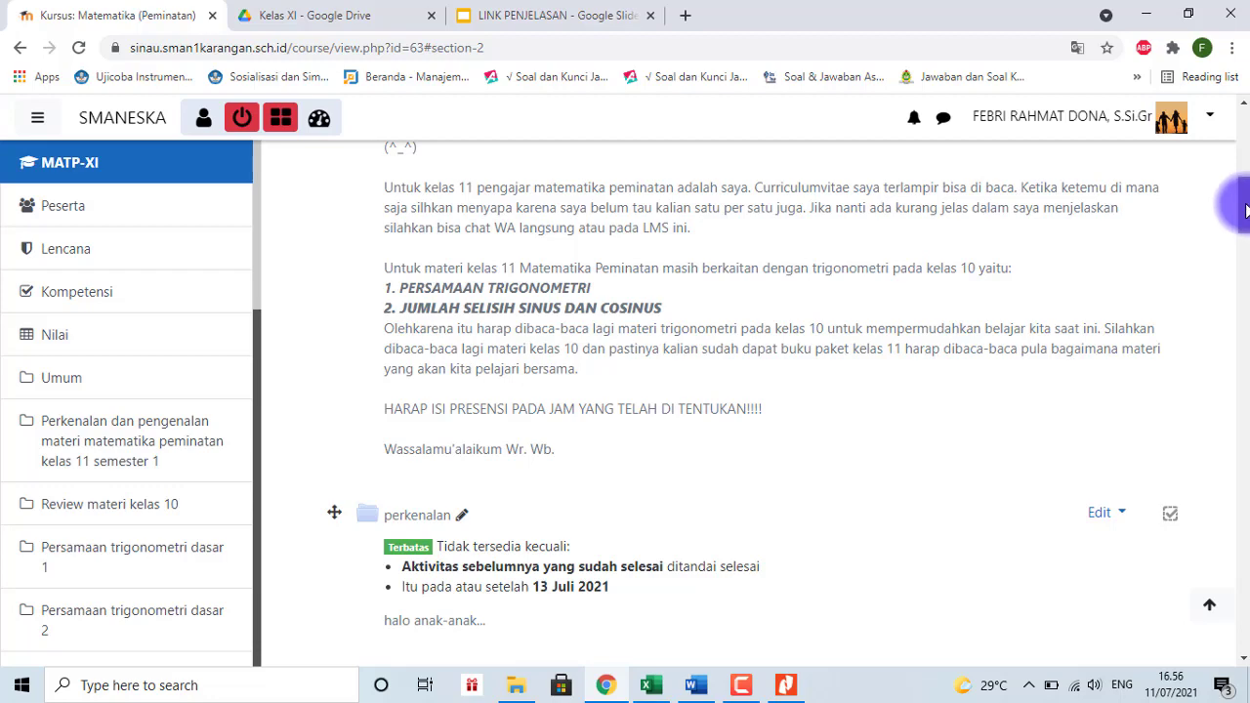
pyautogui.moveTo(1246, 208)
pyautogui.mouseDown()
pyautogui.moveTo(1245, 190)
pyautogui.moveTo(1246, 230)
pyautogui.mouseUp()
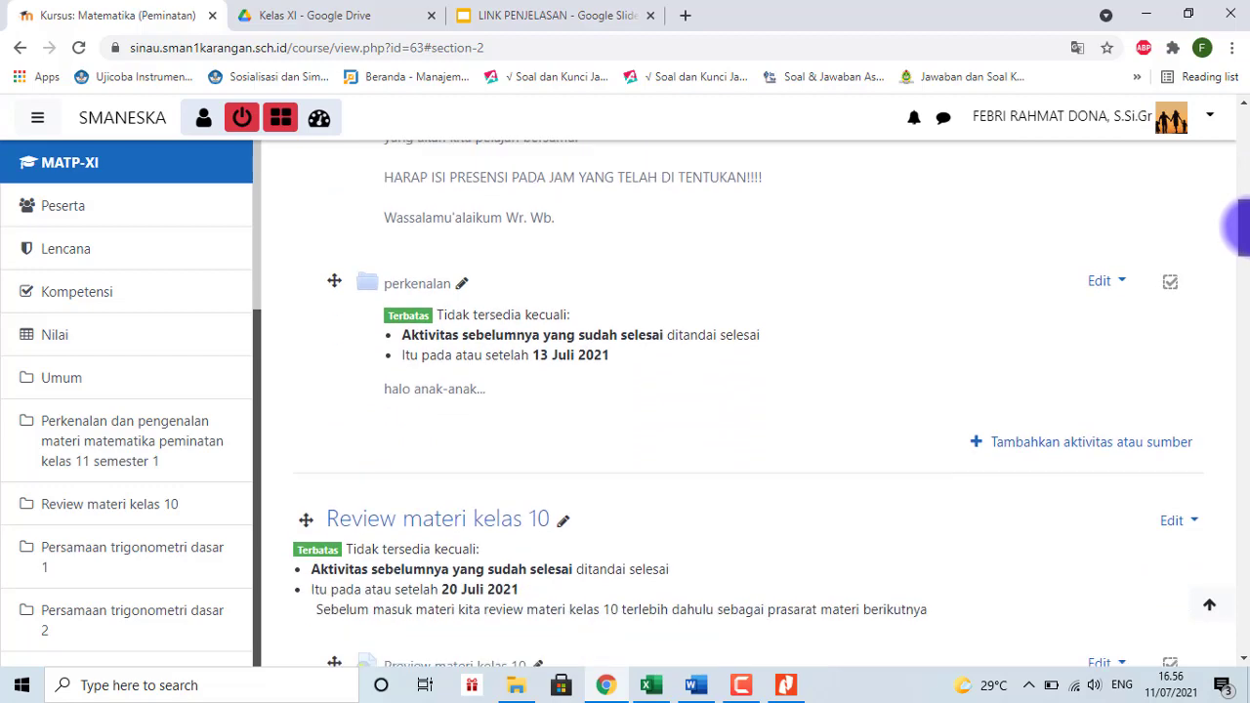
pyautogui.moveTo(1247, 230)
pyautogui.mouseDown()
pyautogui.moveTo(1246, 248)
pyautogui.moveTo(1248, 228)
pyautogui.mouseUp()
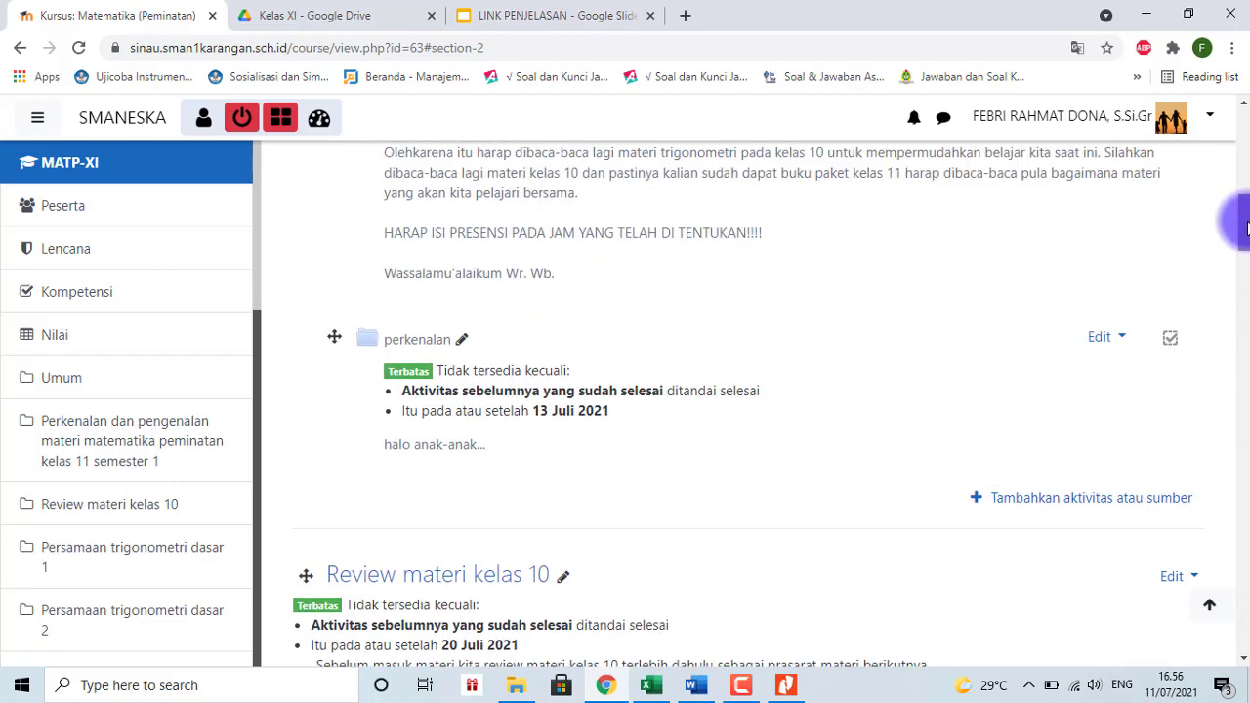